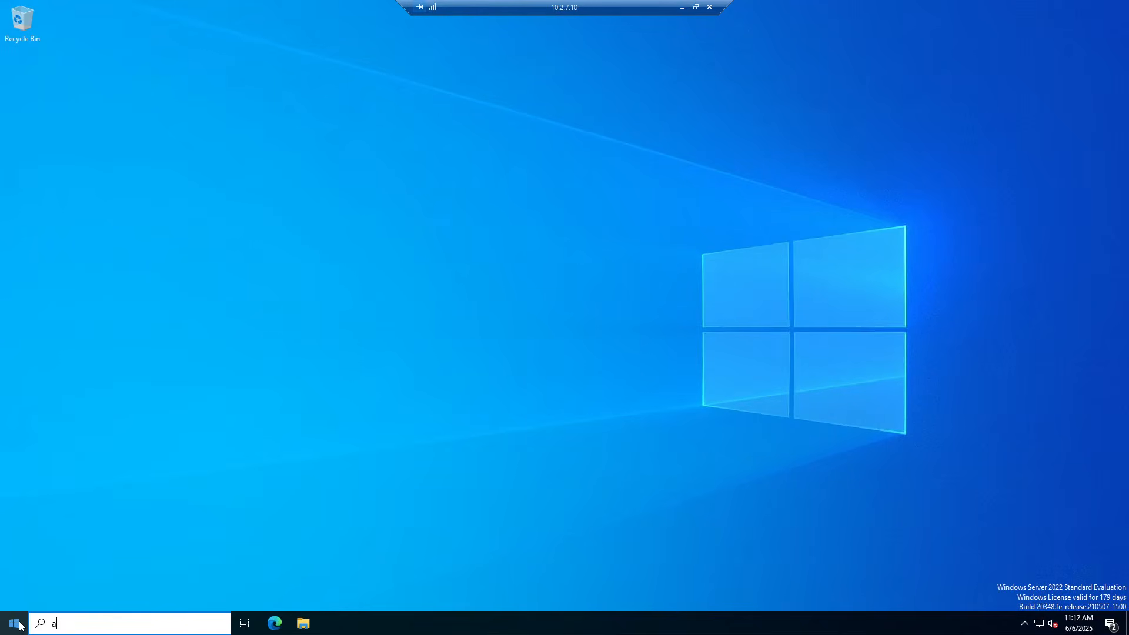
Open Active Directory Users and Computers and select MSSQL1 and MSSQL2 under dc.local > Database Servers
{"action": "type", "text": "ctive"}
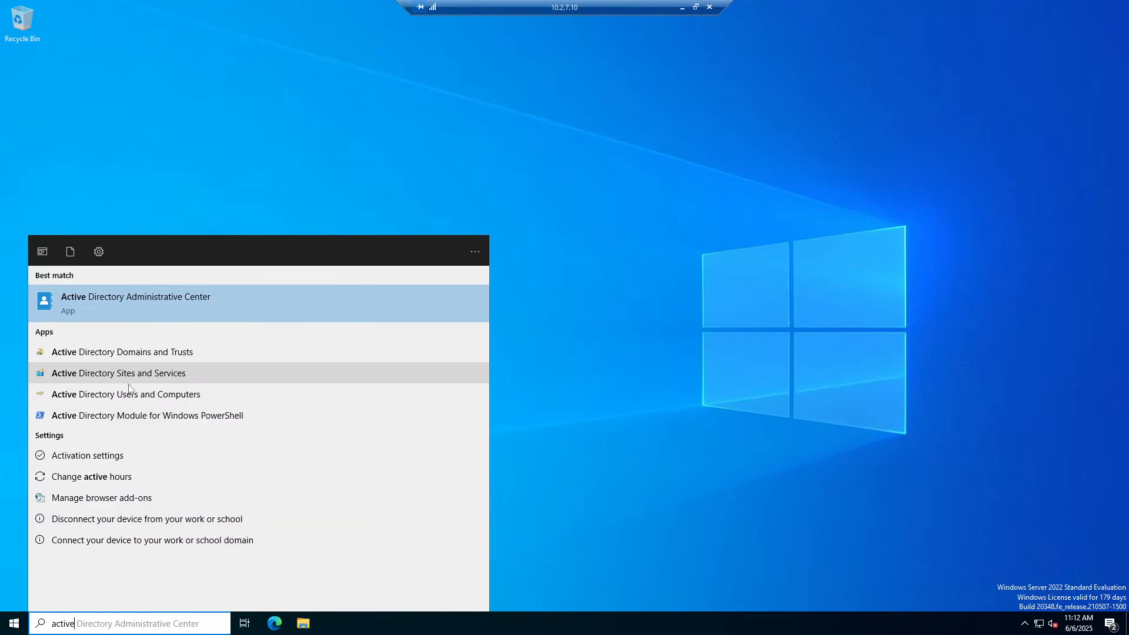
{"action": "left_click", "coordinate": [128, 397]}
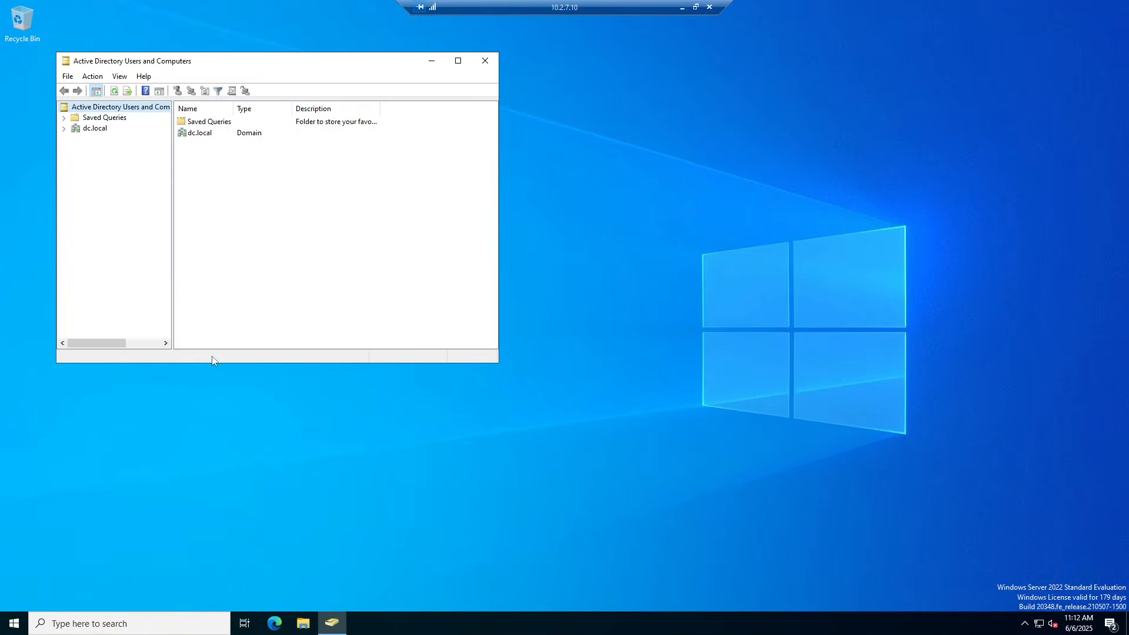
{"action": "left_click", "coordinate": [65, 129]}
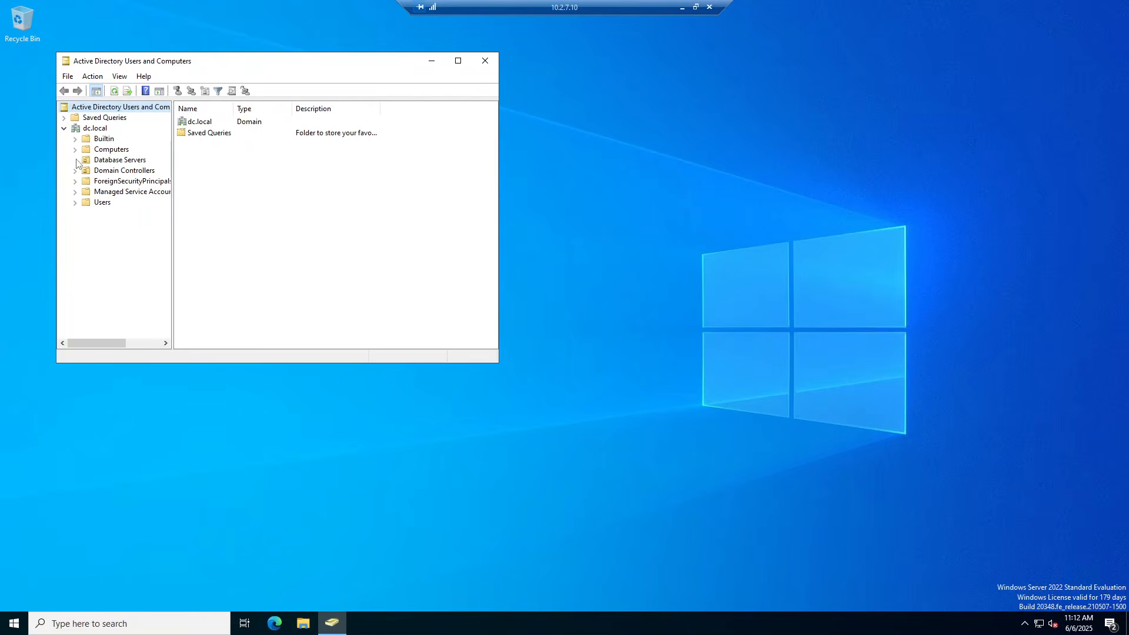
{"action": "left_click", "coordinate": [110, 161]}
{"action": "left_click_drag", "start_coordinate": [195, 146], "coordinate": [223, 122]}
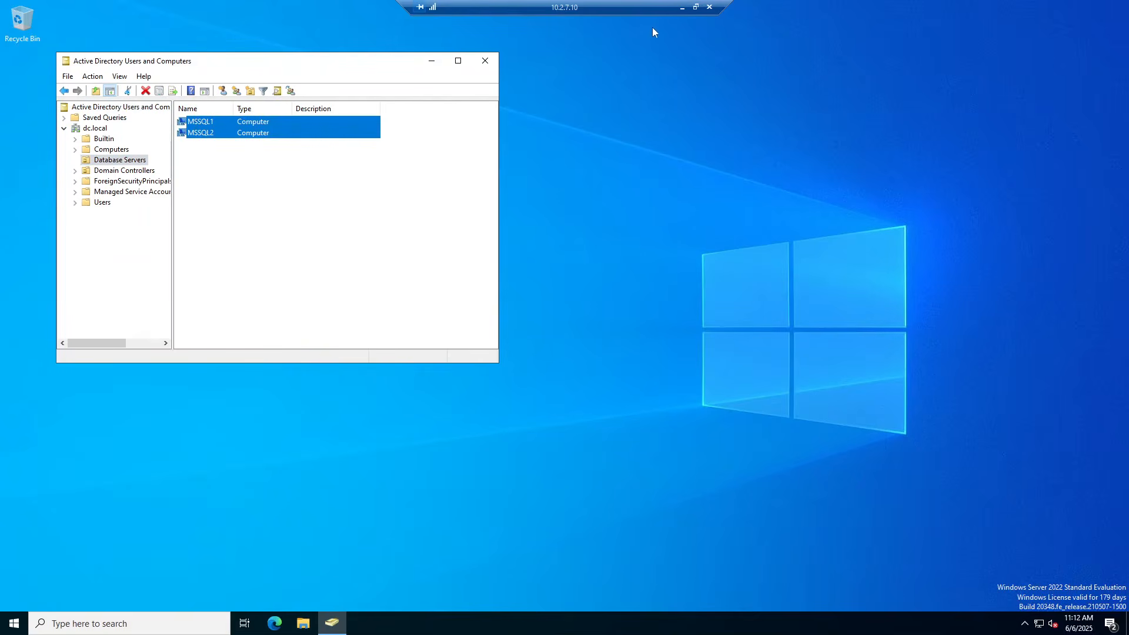
Glance at the MSSQL1 session, then close the Chrome window showing VMware ESXi
{"action": "left_click", "coordinate": [682, 7]}
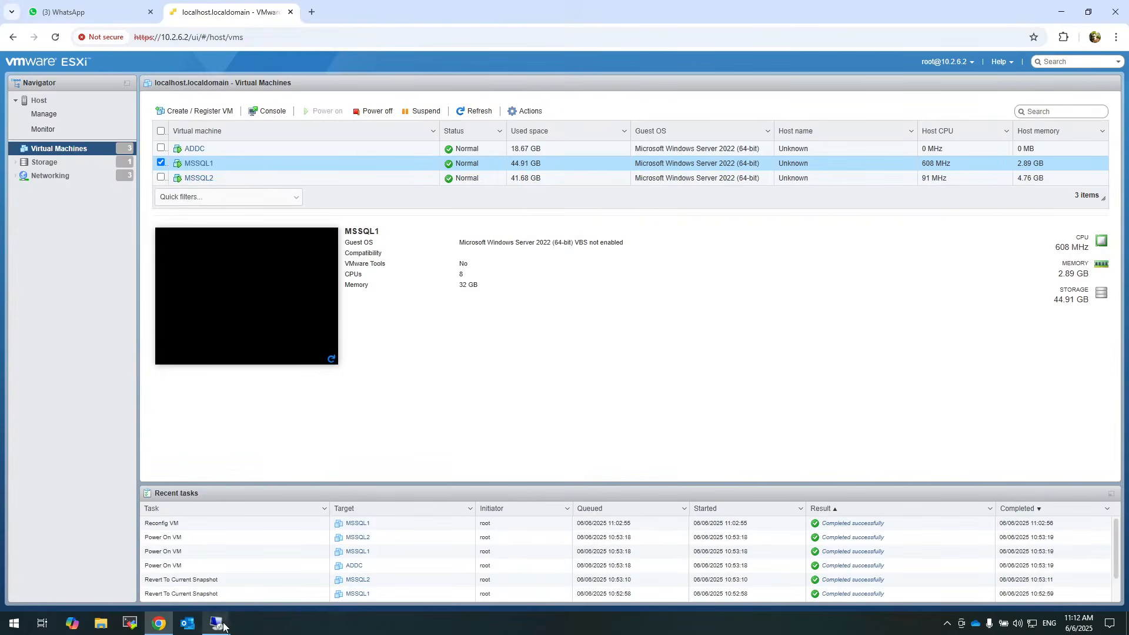
{"action": "mouse_move", "coordinate": [224, 627]}
{"action": "left_click", "coordinate": [249, 584]}
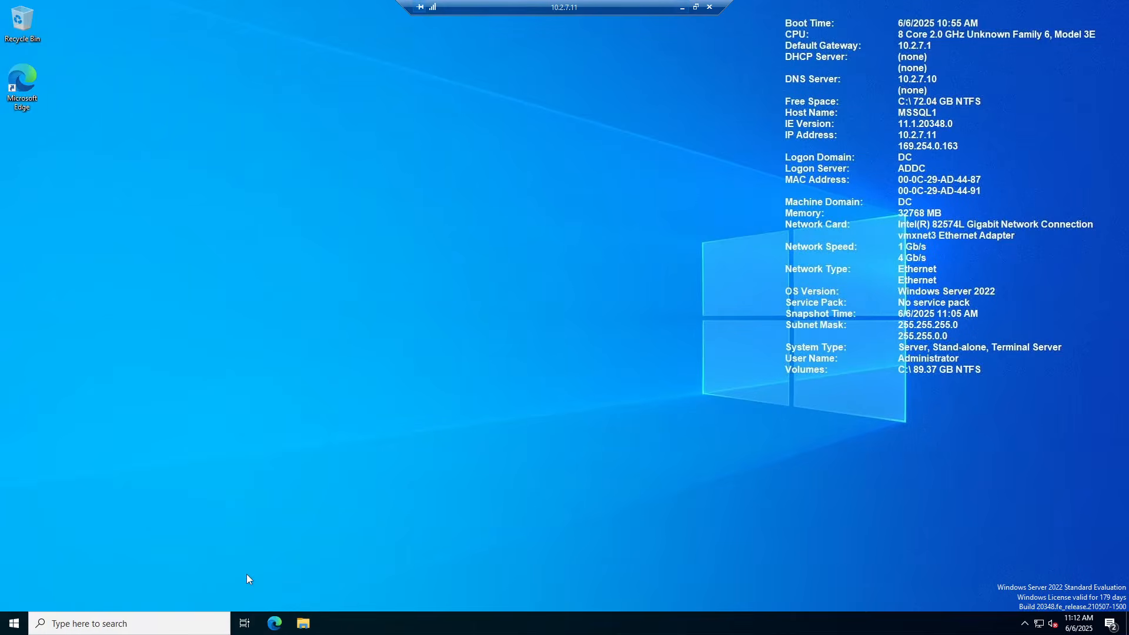
{"action": "left_click", "coordinate": [682, 8]}
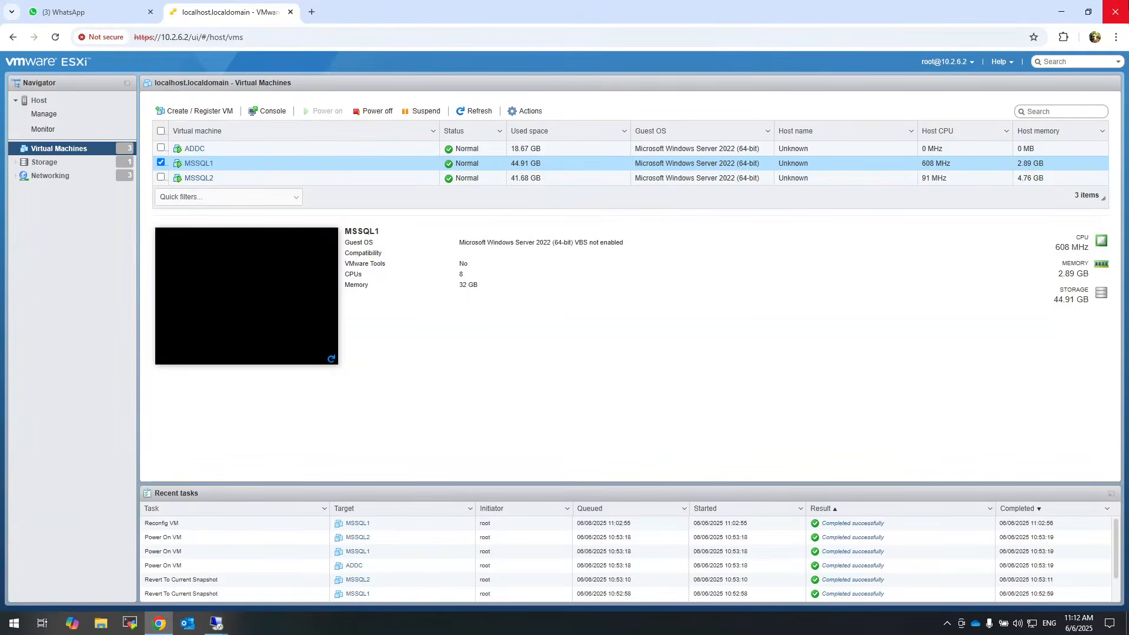
{"action": "left_click", "coordinate": [1116, 12]}
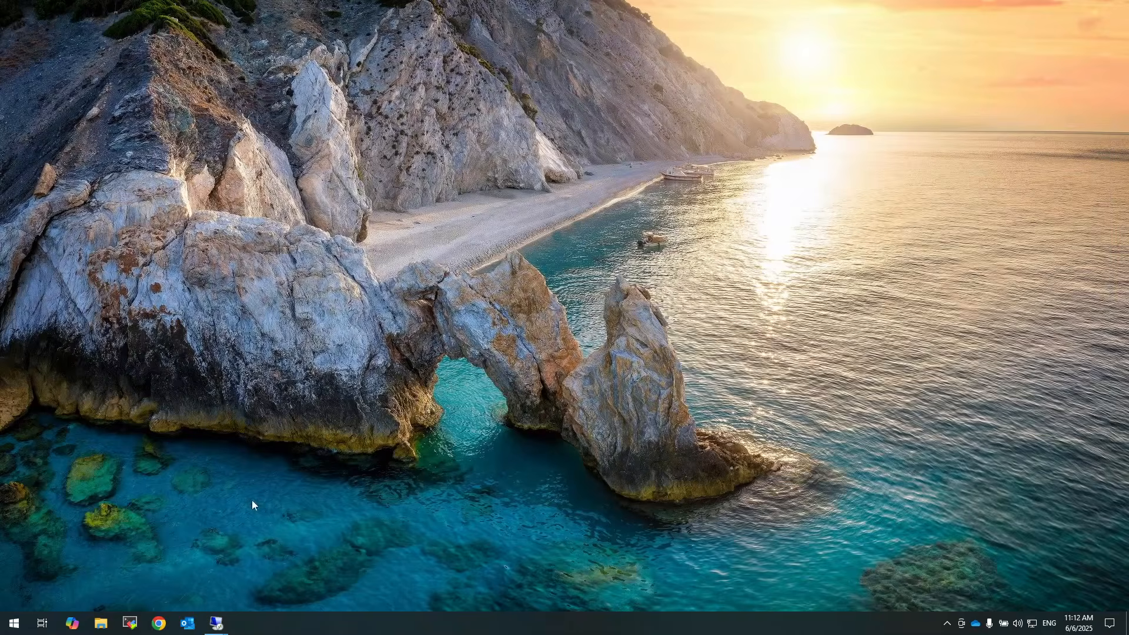
Back on the domain controller, reselect the MSSQL1 and MSSQL2 computer accounts
{"action": "mouse_move", "coordinate": [217, 623]}
{"action": "left_click", "coordinate": [108, 569]}
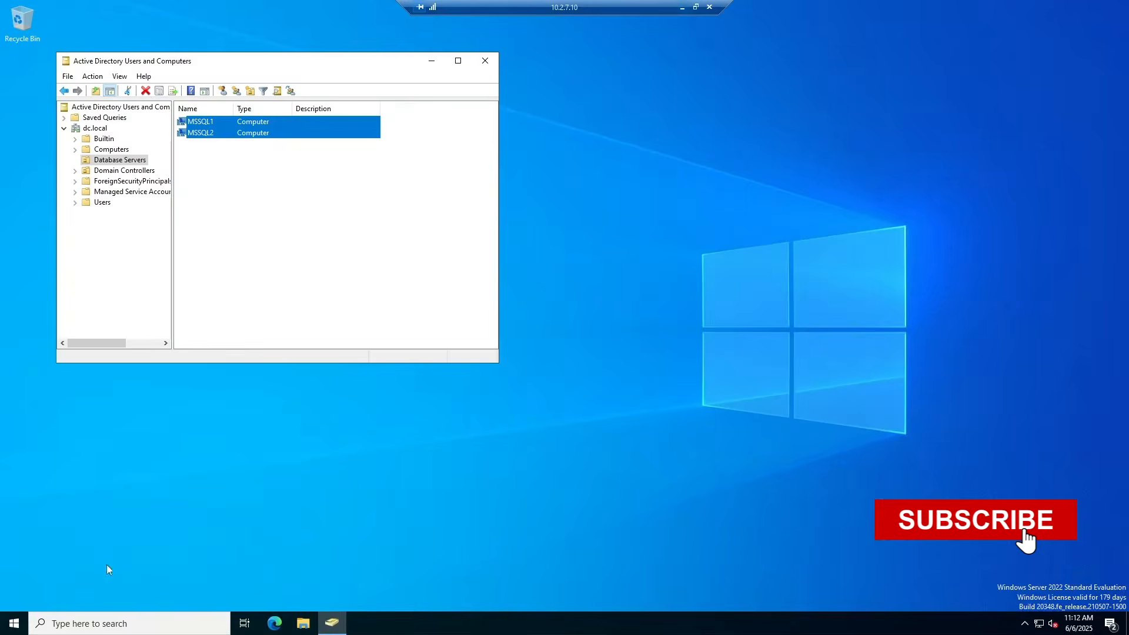
{"action": "left_click", "coordinate": [285, 218]}
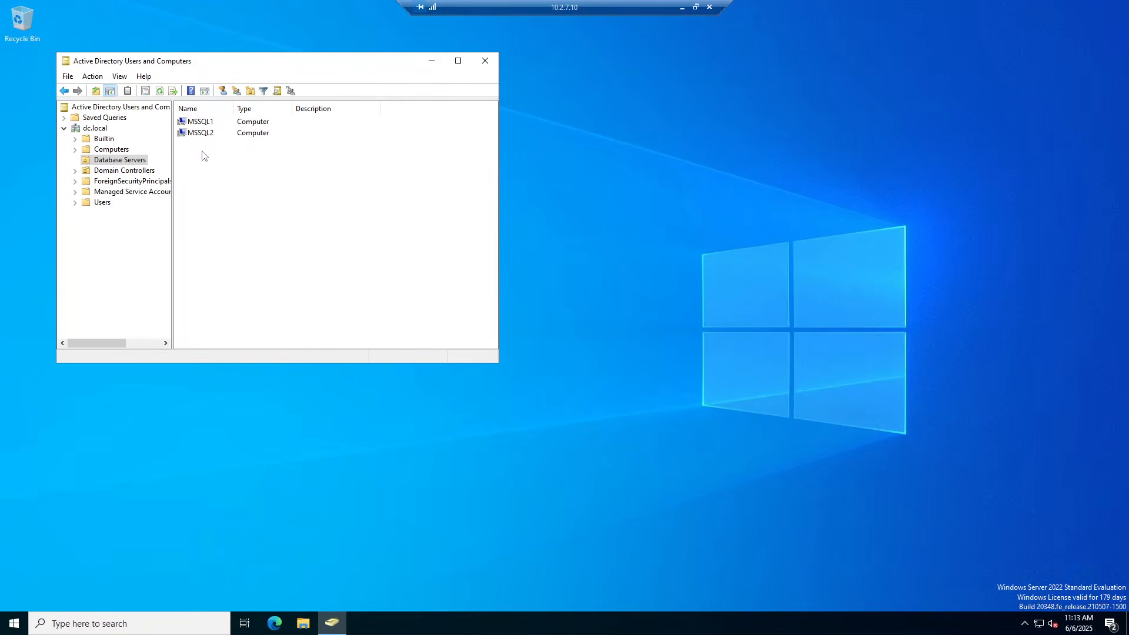
{"action": "left_click_drag", "start_coordinate": [196, 164], "coordinate": [226, 118]}
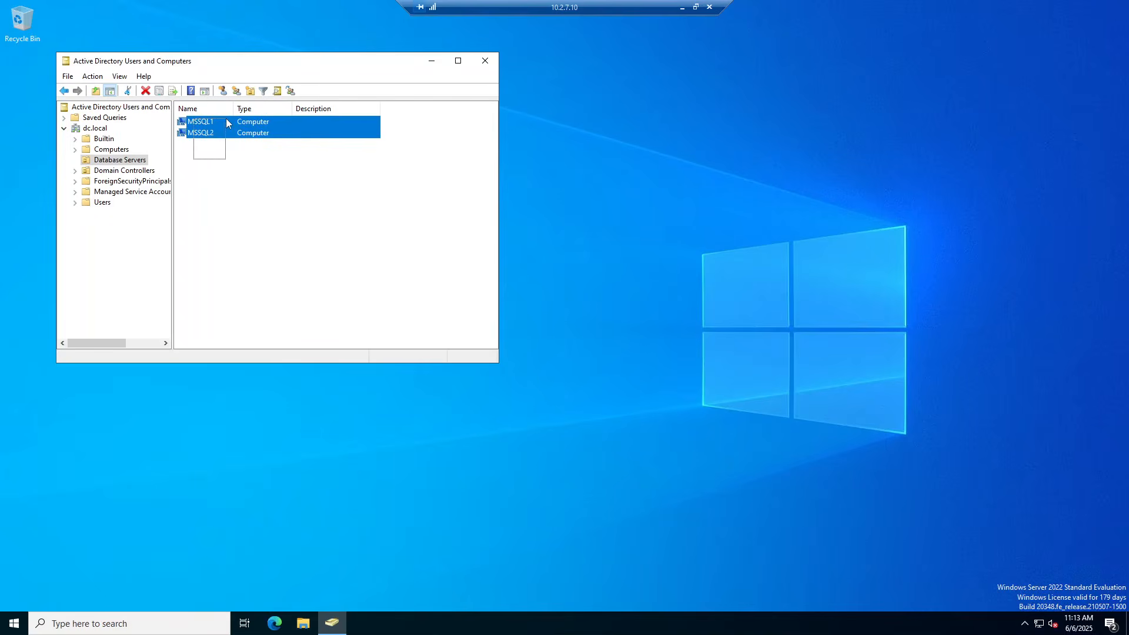
Leave the domain controller and look in on the MSSQL1 session at 10.2.7.11
{"action": "left_click", "coordinate": [682, 8]}
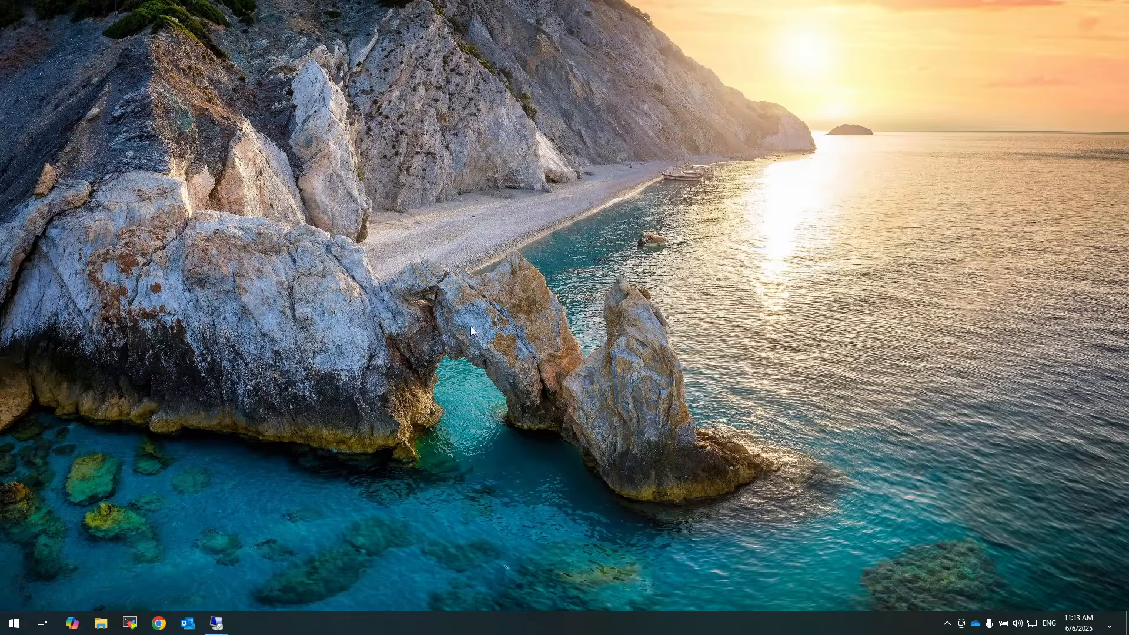
{"action": "mouse_move", "coordinate": [217, 628]}
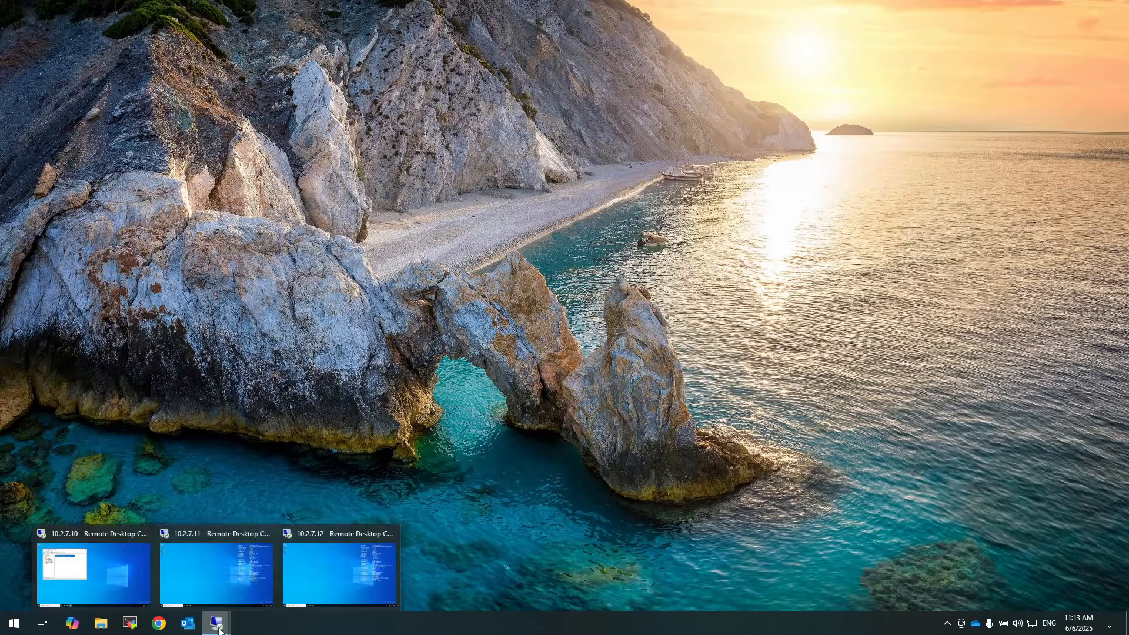
{"action": "left_click", "coordinate": [241, 583]}
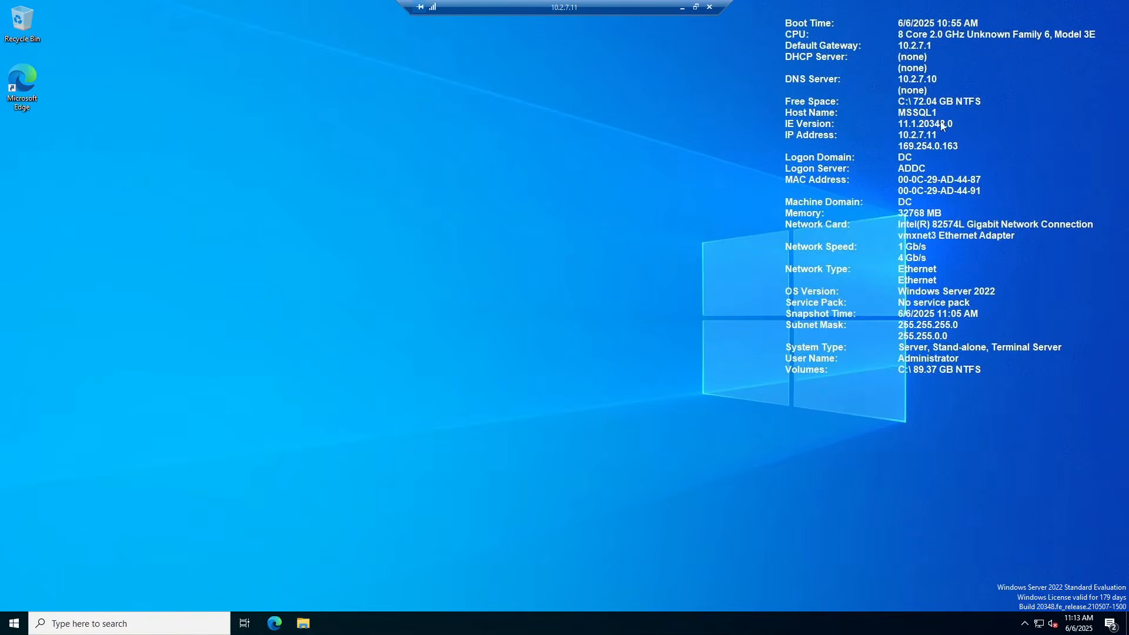
{"action": "left_click", "coordinate": [682, 7]}
Check the MSSQL2 session at 10.2.7.12, then return to MSSQL1 full screen
{"action": "mouse_move", "coordinate": [217, 623]}
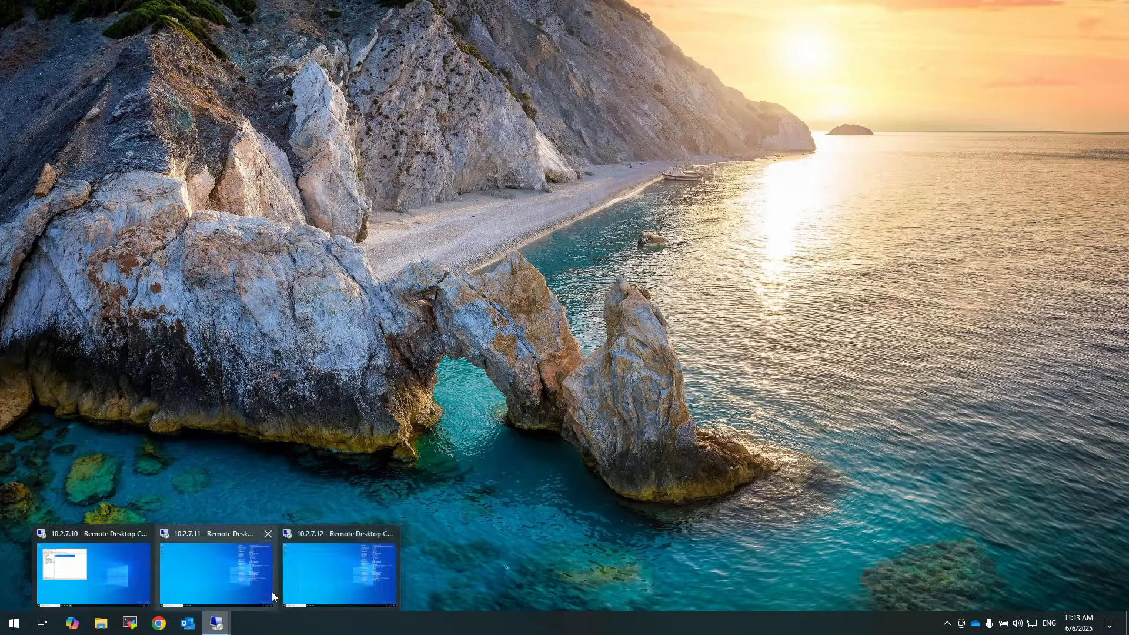
{"action": "left_click", "coordinate": [326, 573]}
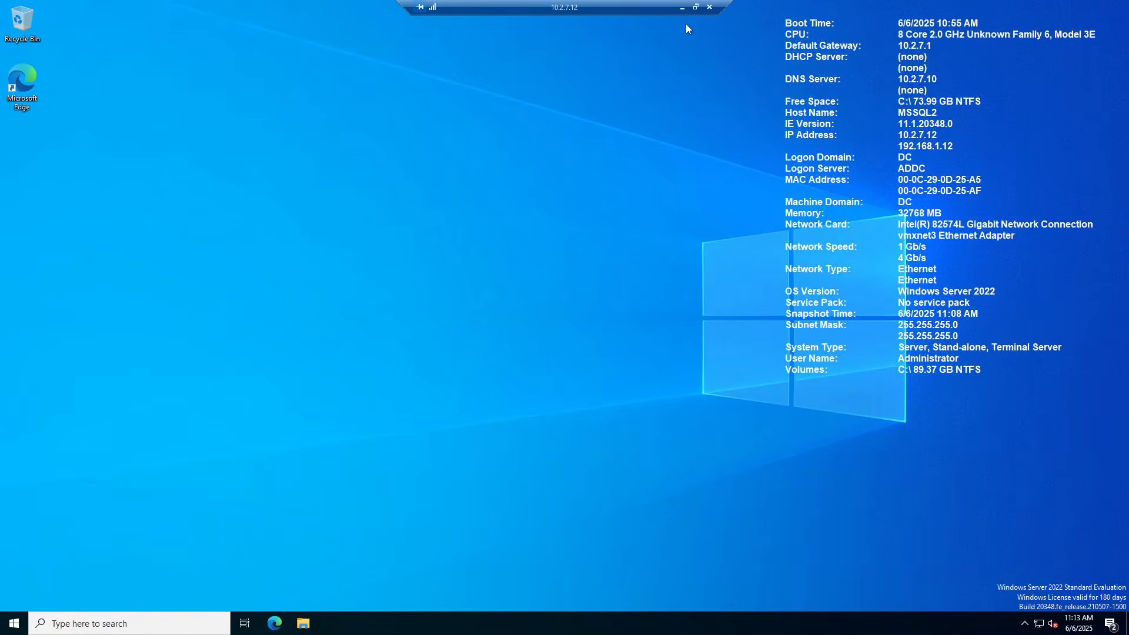
{"action": "left_click", "coordinate": [682, 7]}
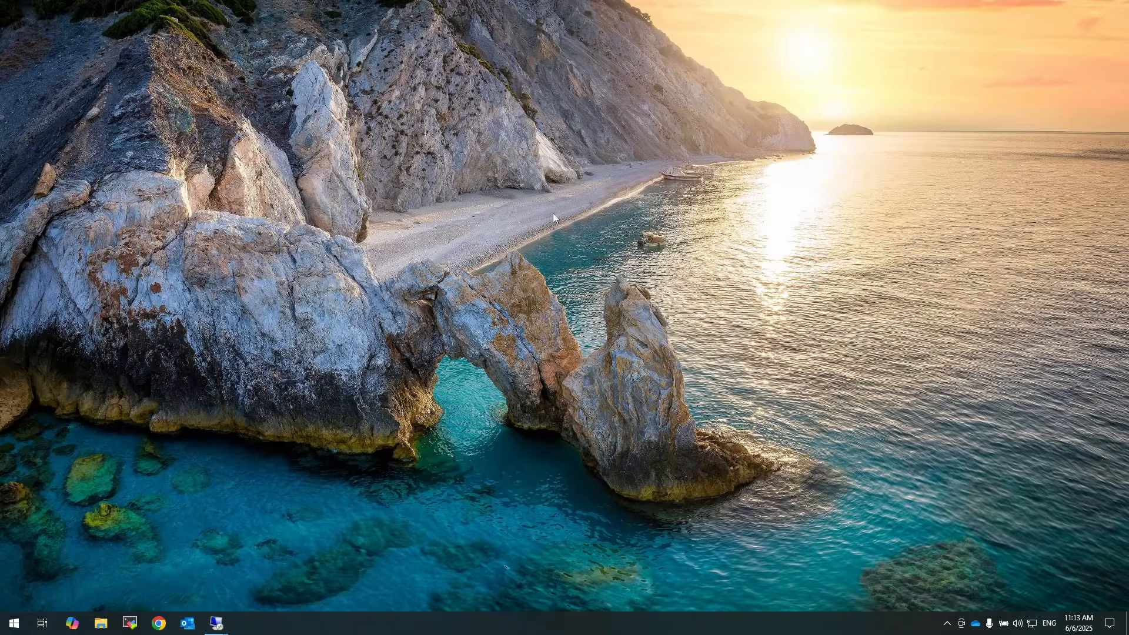
{"action": "mouse_move", "coordinate": [216, 622]}
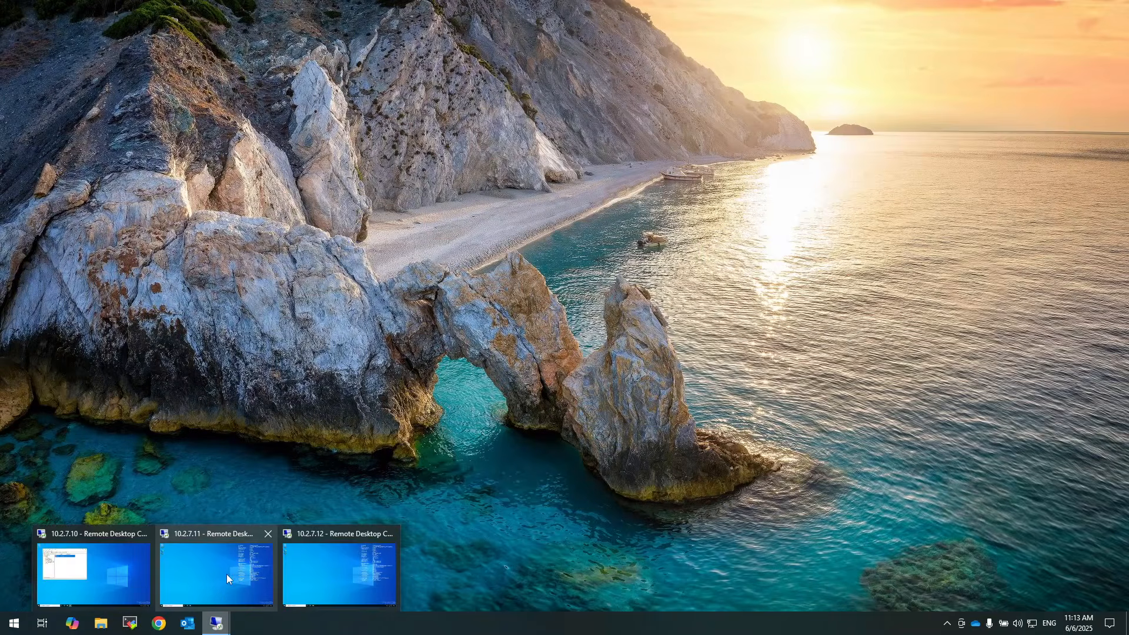
{"action": "left_click", "coordinate": [229, 579]}
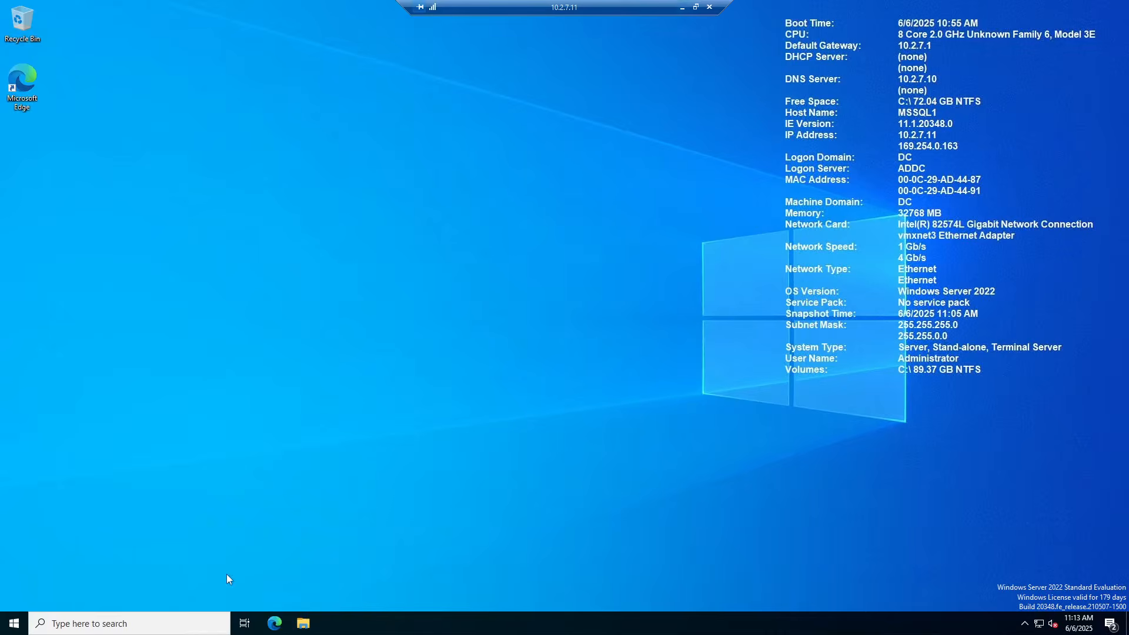
Launch Server Manager on MSSQL1, dismiss the Windows Admin Center notice, and open Manage
{"action": "left_click", "coordinate": [15, 624]}
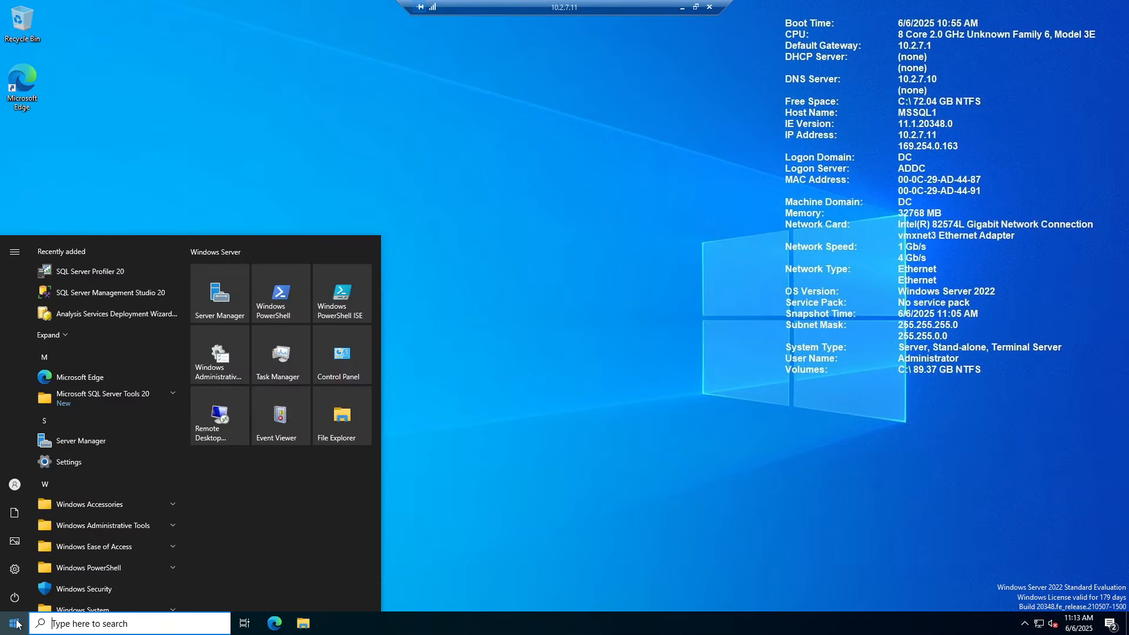
{"action": "left_click", "coordinate": [108, 441]}
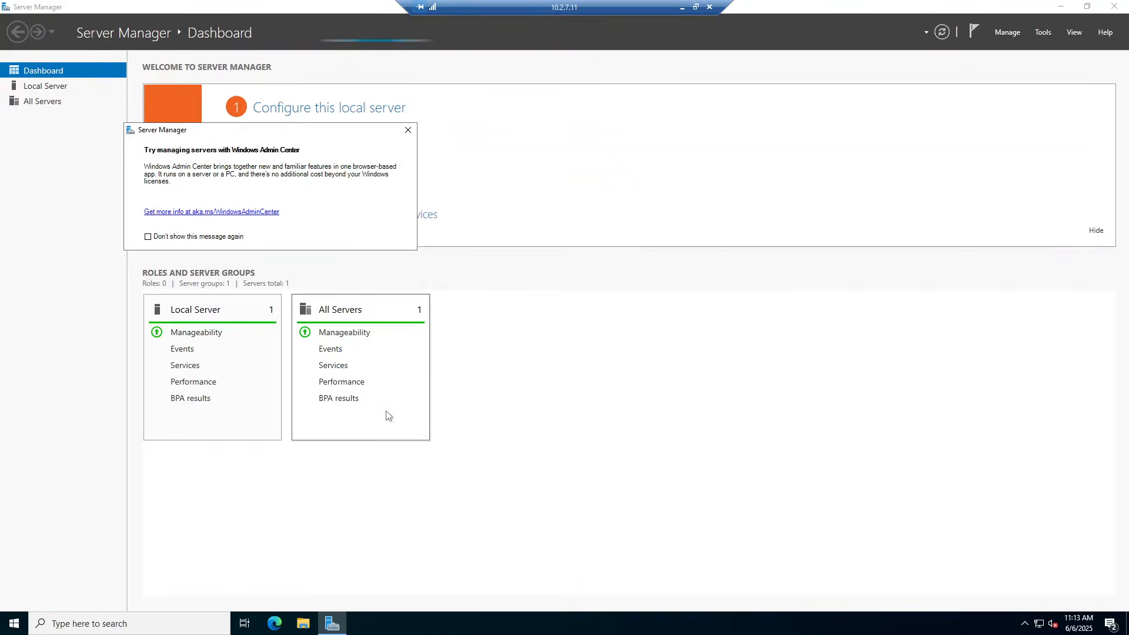
{"action": "left_click", "coordinate": [408, 130]}
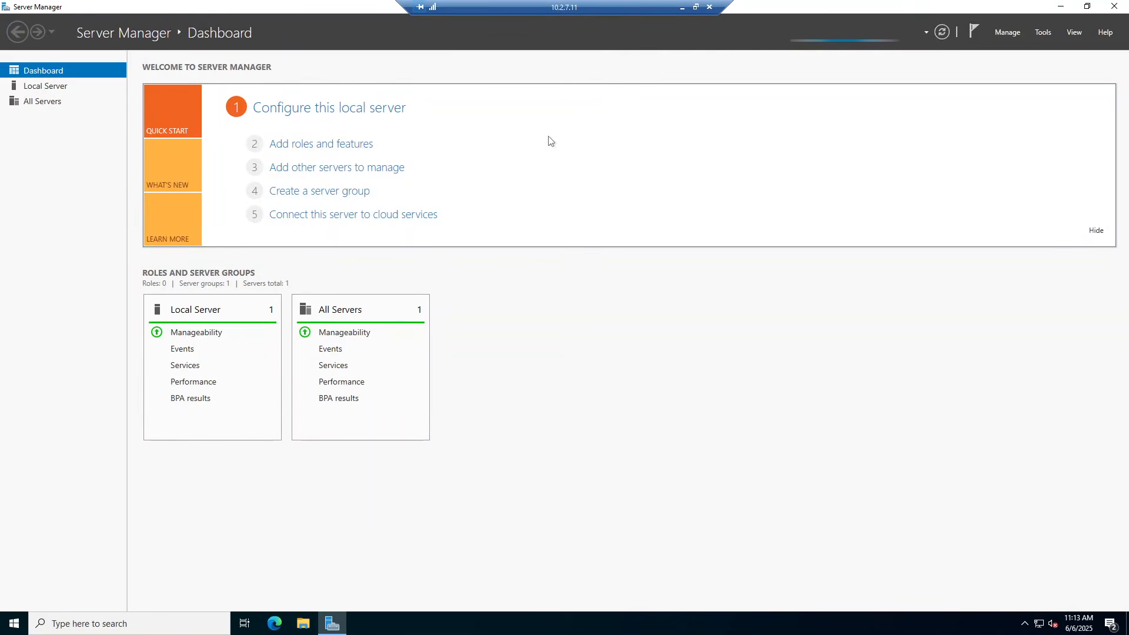
{"action": "left_click", "coordinate": [1006, 31]}
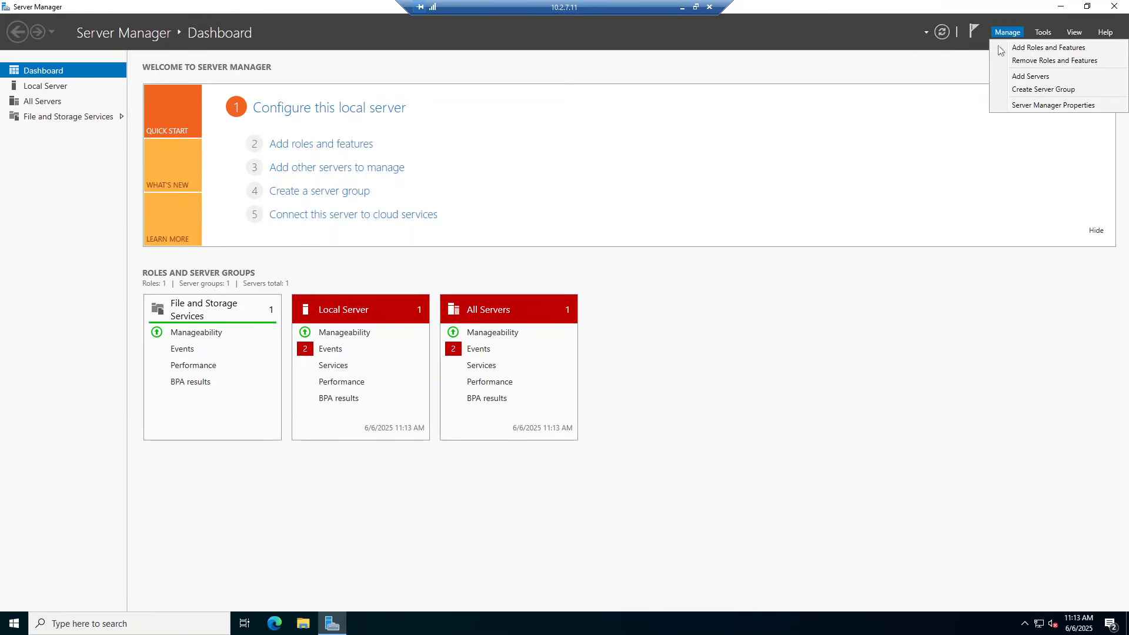
Install Failover Clustering with its required management tools on mssql1 through Add Roles and Features
{"action": "left_click", "coordinate": [1019, 51]}
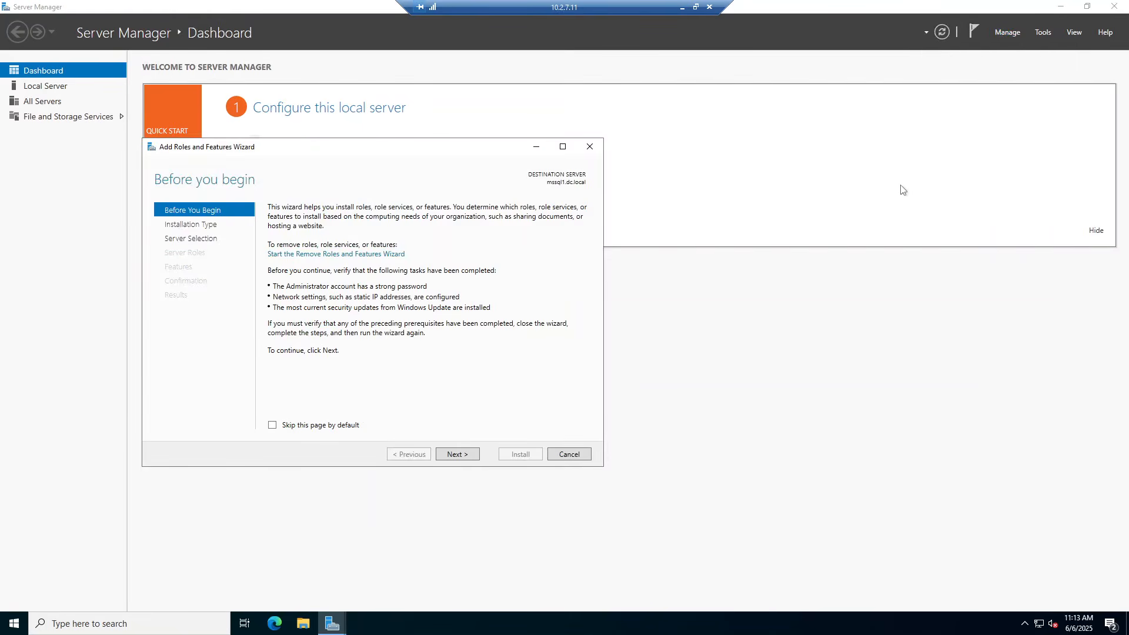
{"action": "left_click", "coordinate": [459, 456]}
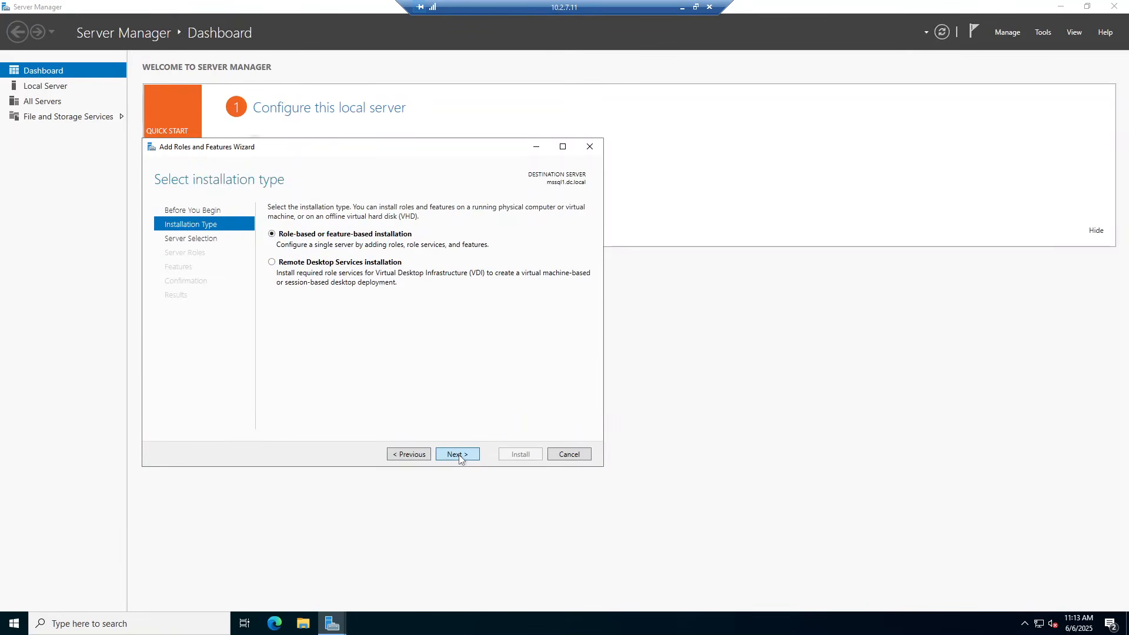
{"action": "left_click", "coordinate": [458, 455]}
{"action": "left_click", "coordinate": [458, 454]}
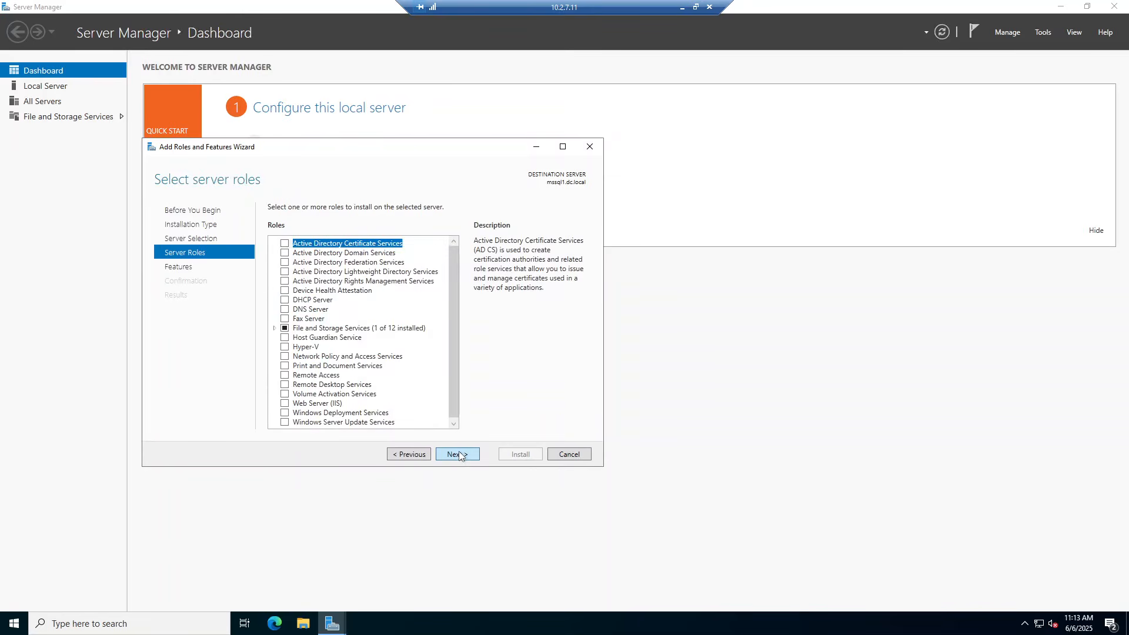
{"action": "left_click", "coordinate": [458, 454]}
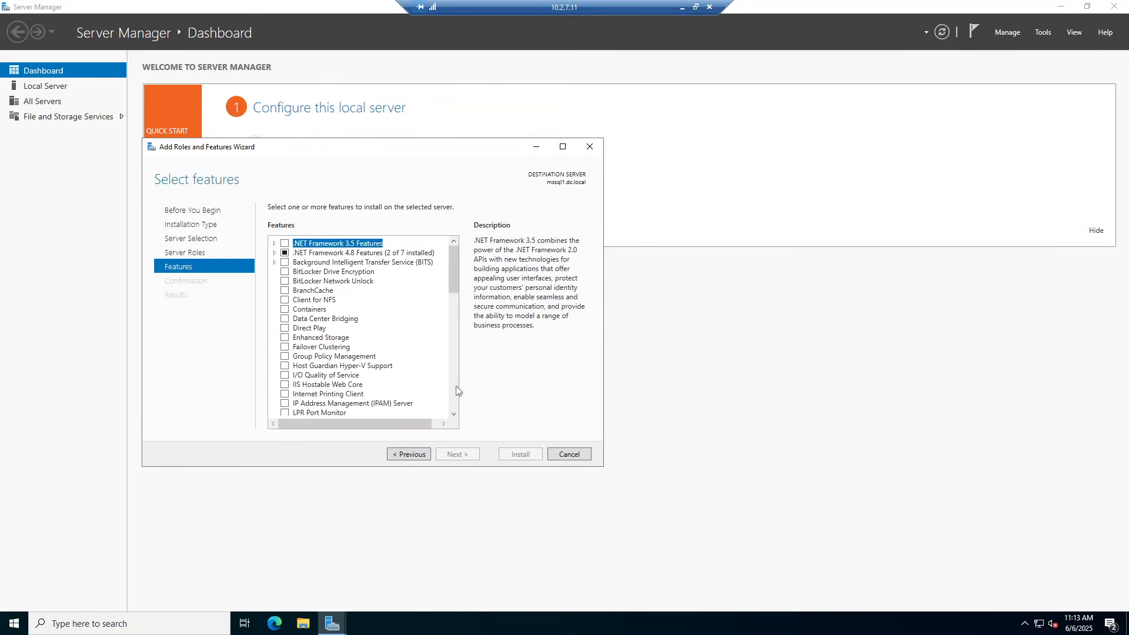
{"action": "left_click", "coordinate": [285, 348]}
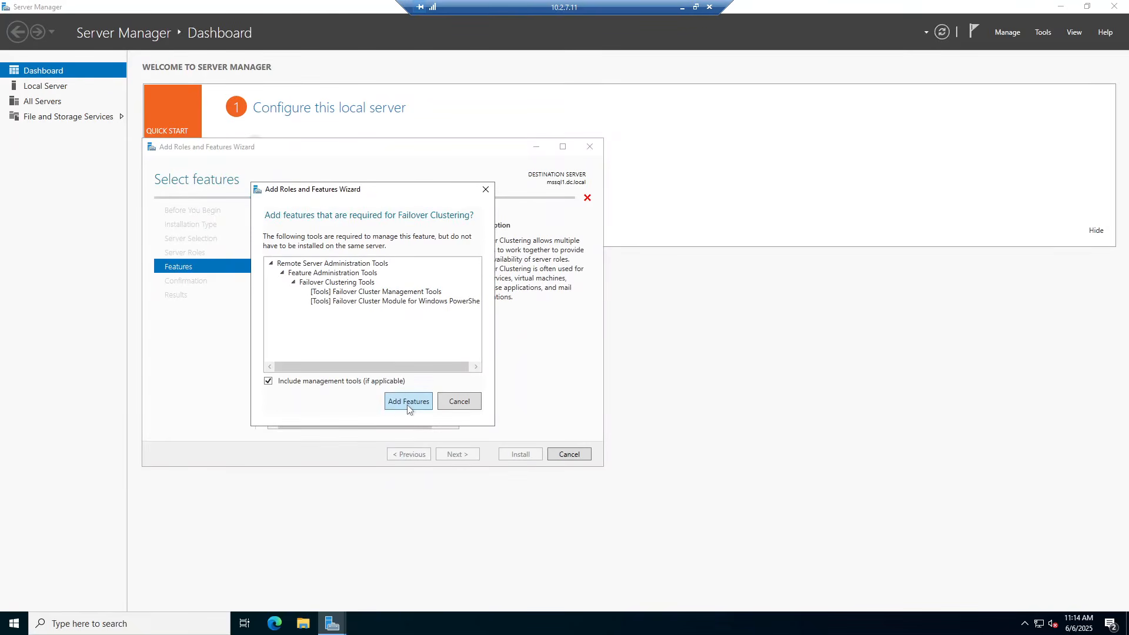
{"action": "left_click", "coordinate": [407, 403]}
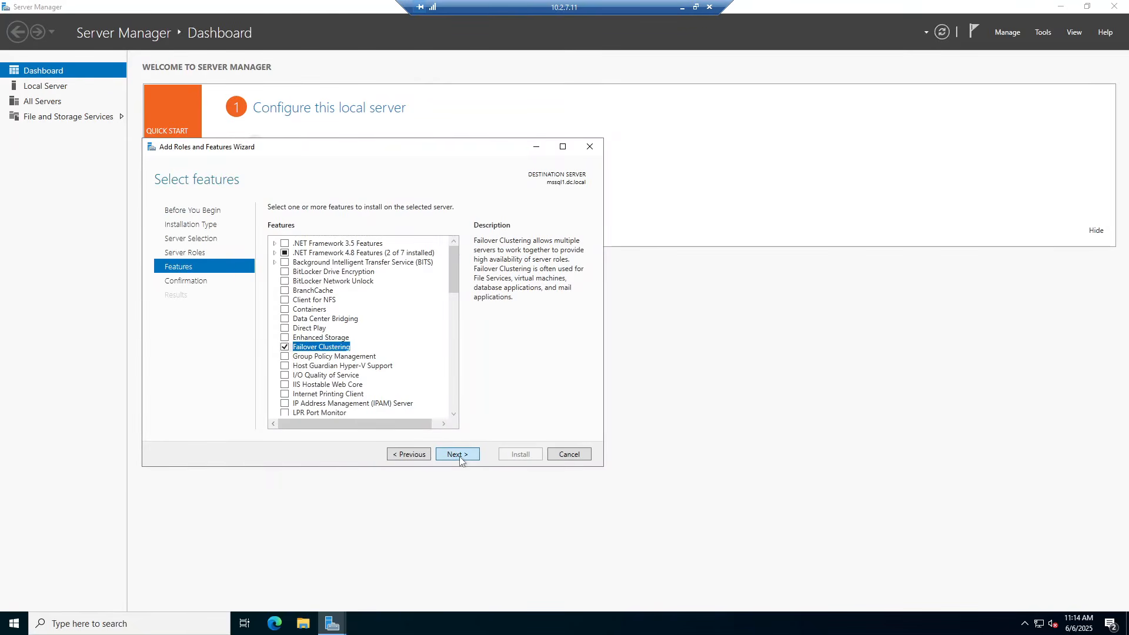
{"action": "left_click", "coordinate": [460, 458]}
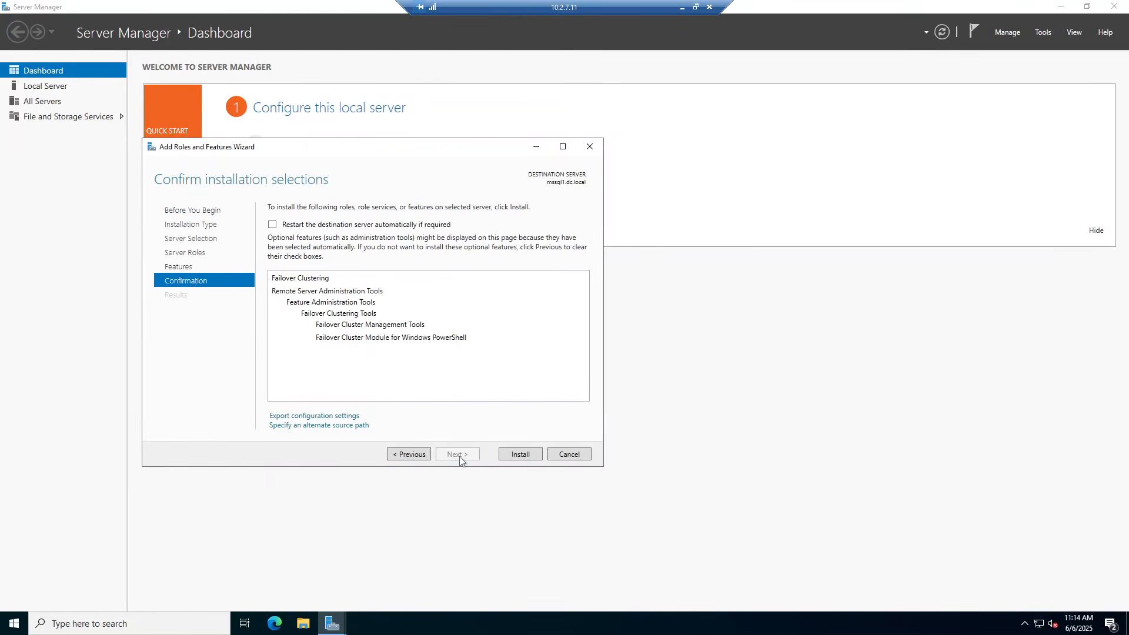
{"action": "left_click", "coordinate": [521, 455]}
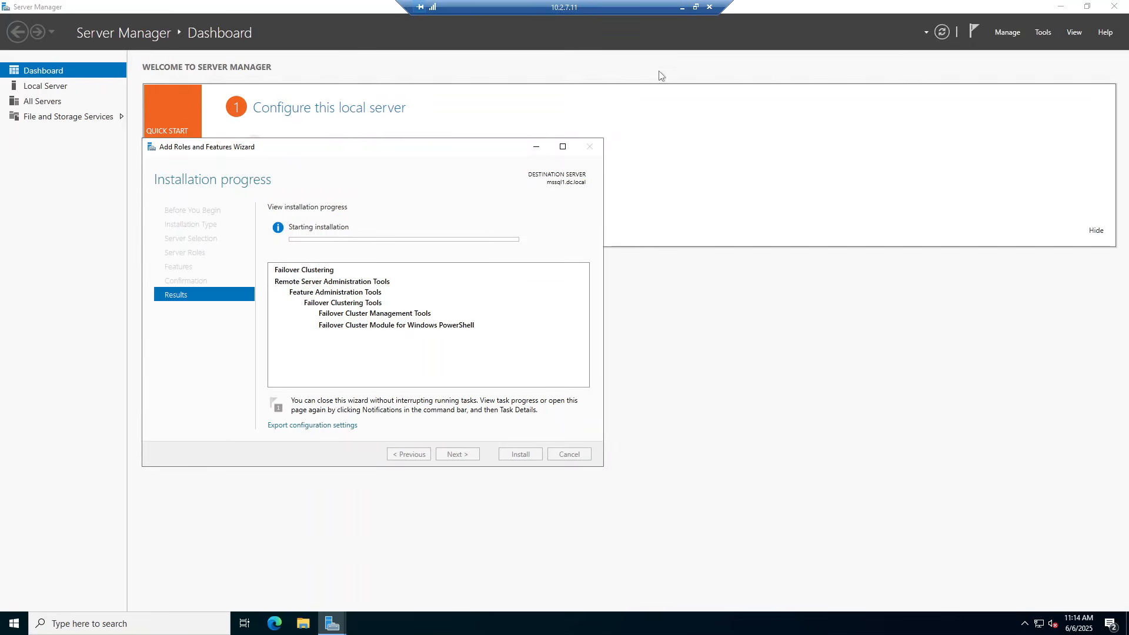
On 10.2.7.12, launch Server Manager via a 'serv' search, dismiss Windows Admin Center, open Manage
{"action": "left_click", "coordinate": [682, 8]}
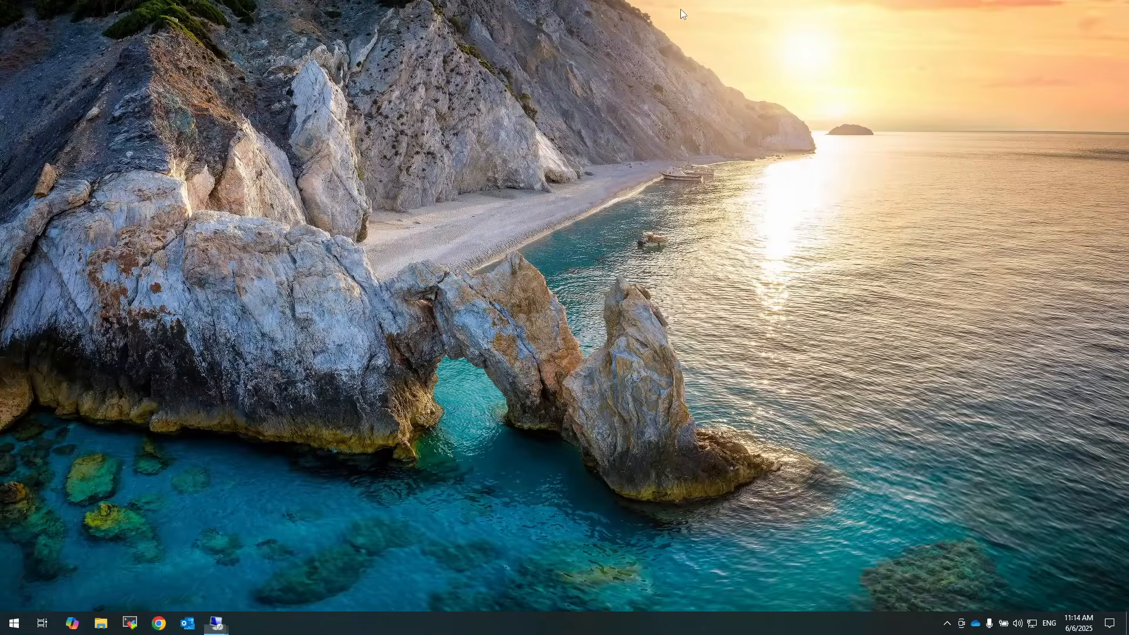
{"action": "mouse_move", "coordinate": [217, 623]}
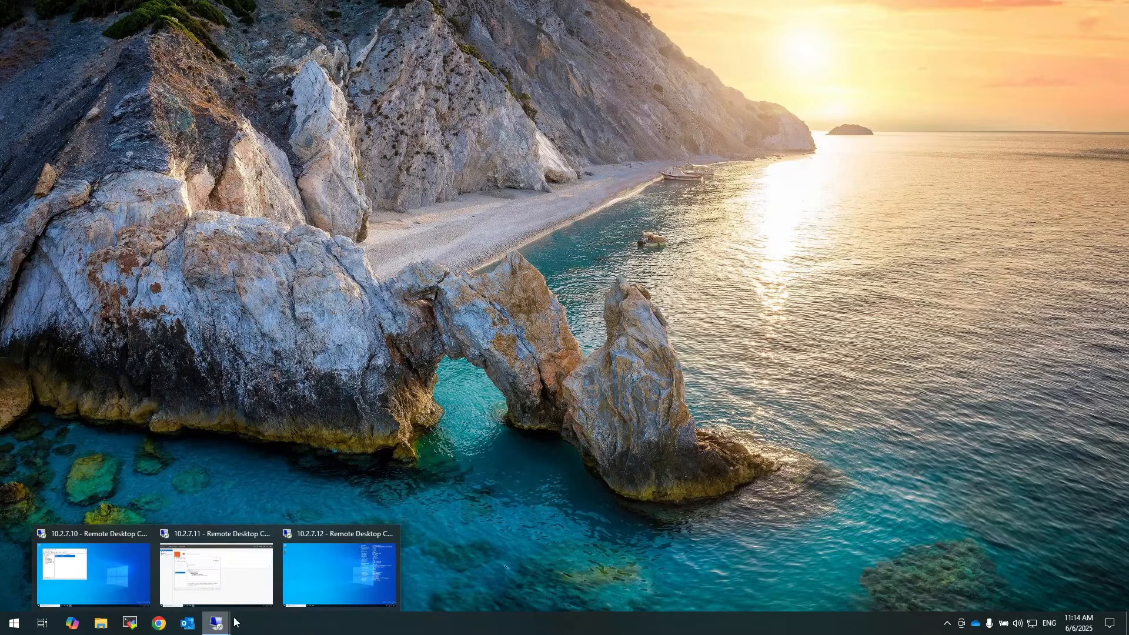
{"action": "left_click", "coordinate": [333, 582]}
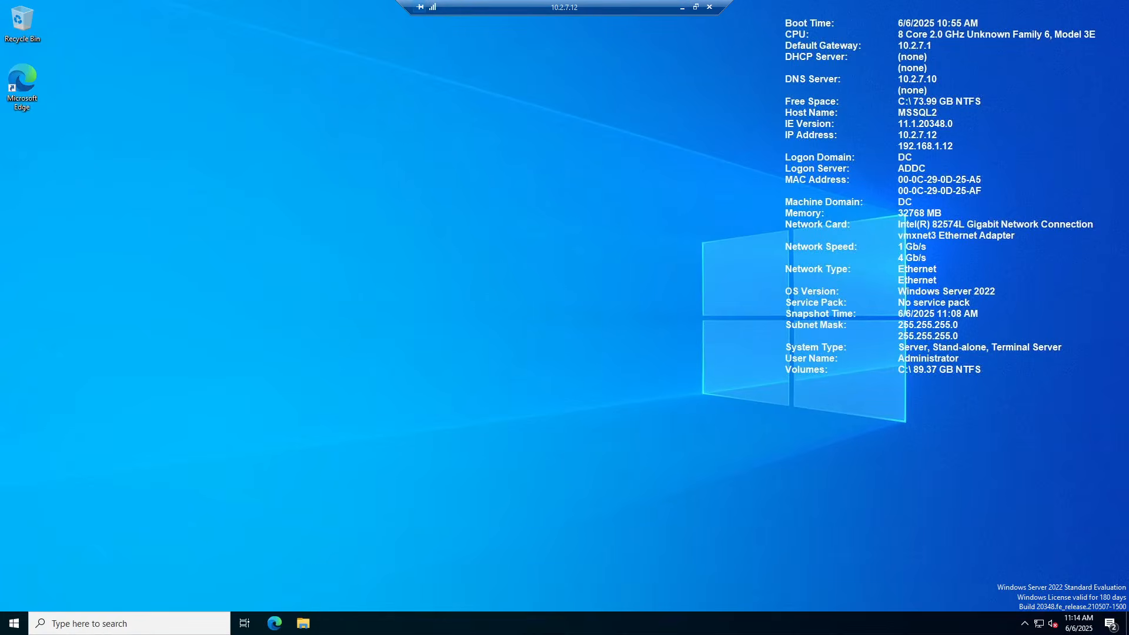
{"action": "left_click", "coordinate": [15, 627]}
{"action": "type", "text": "serv"}
{"action": "left_click", "coordinate": [85, 357]}
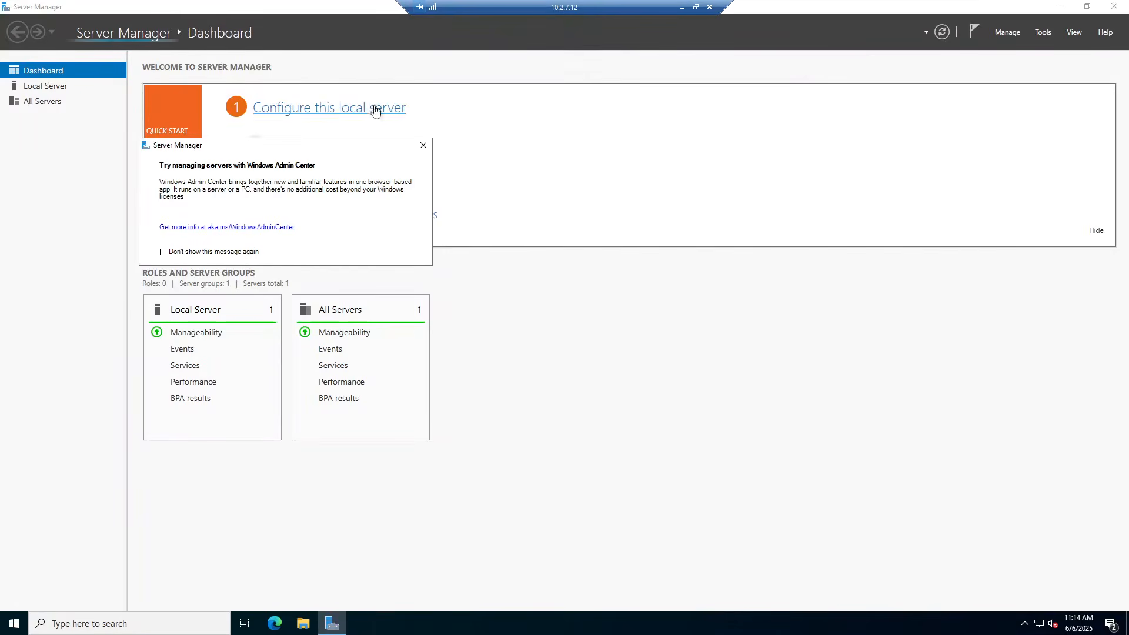
{"action": "left_click", "coordinate": [423, 146]}
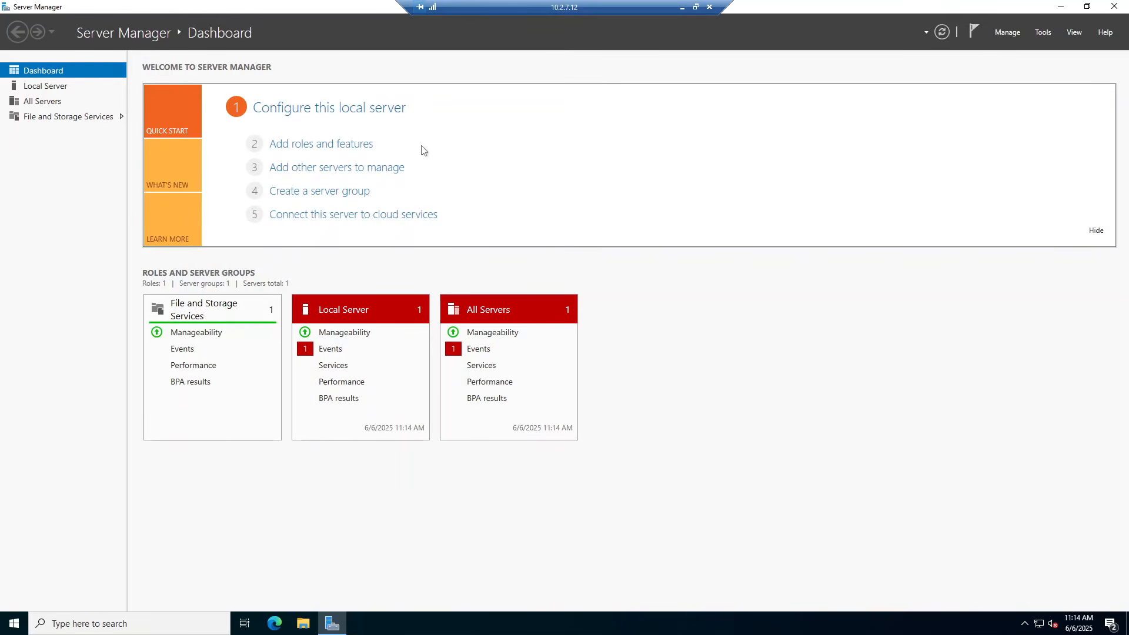
{"action": "left_click", "coordinate": [1004, 34]}
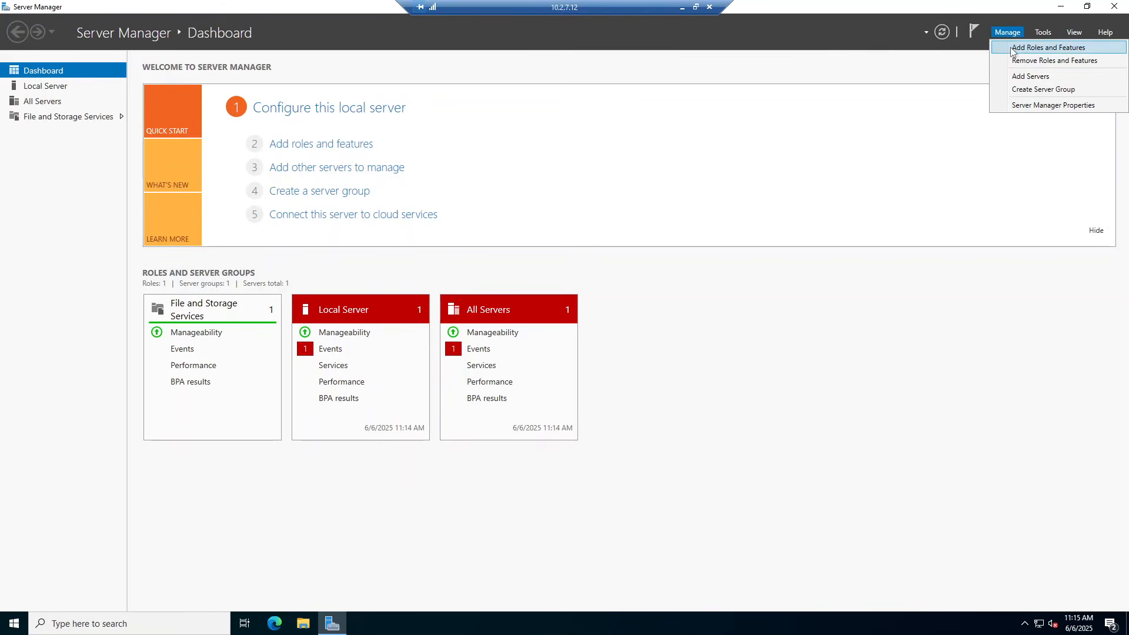
Install Failover Clustering with its required management tools on mssql2 through Add Roles and Features
{"action": "left_click", "coordinate": [1012, 50]}
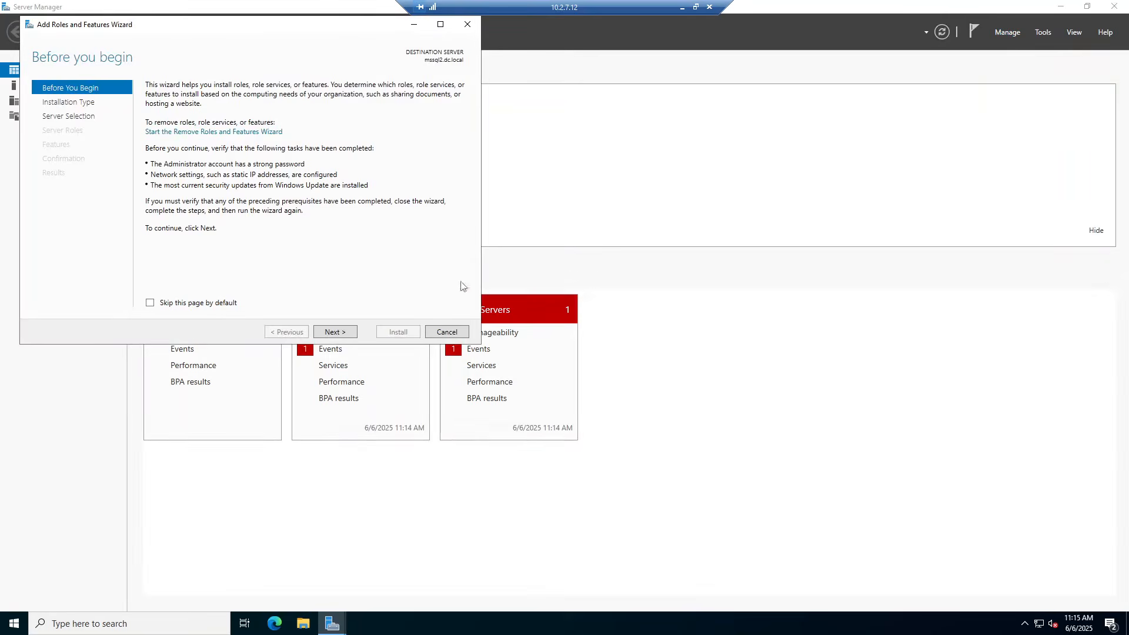
{"action": "left_click", "coordinate": [343, 333]}
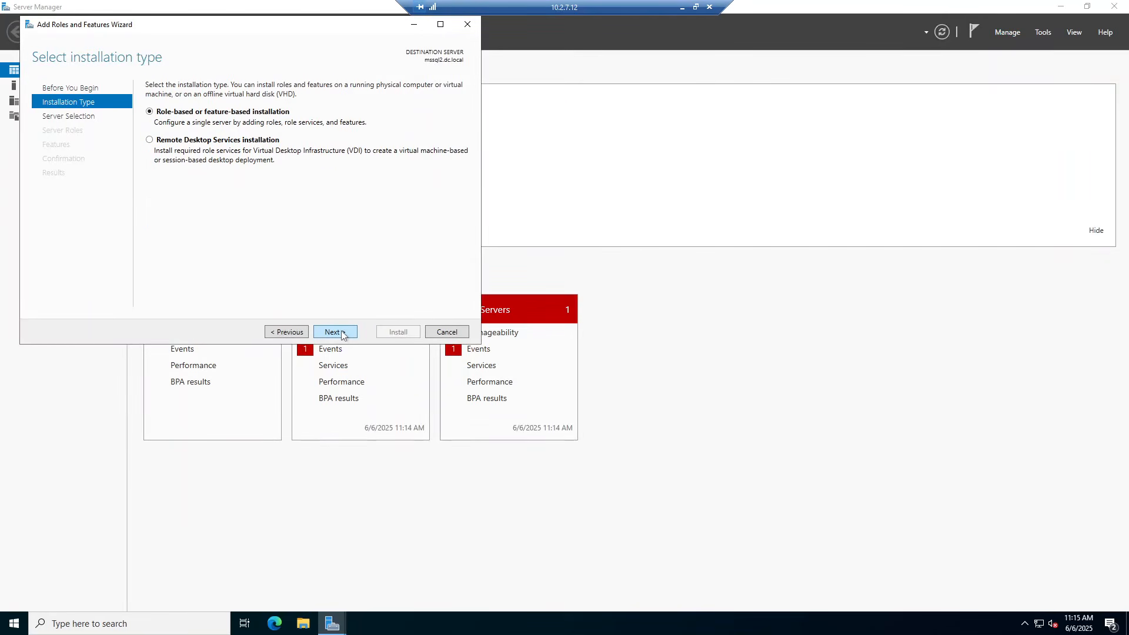
{"action": "left_click", "coordinate": [343, 333]}
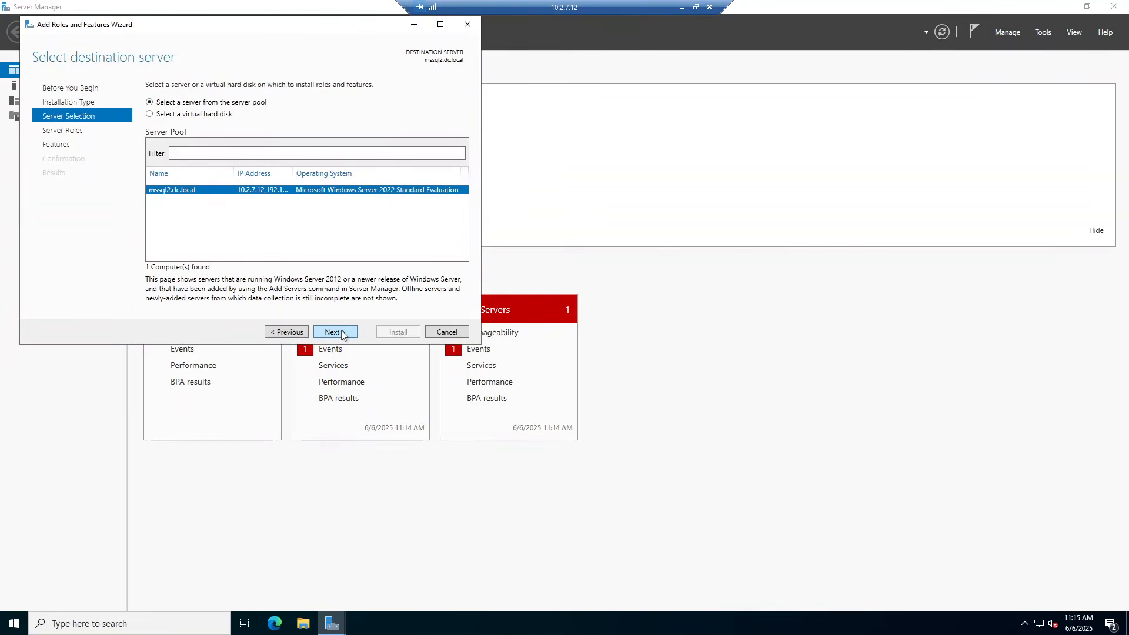
{"action": "left_click", "coordinate": [343, 333]}
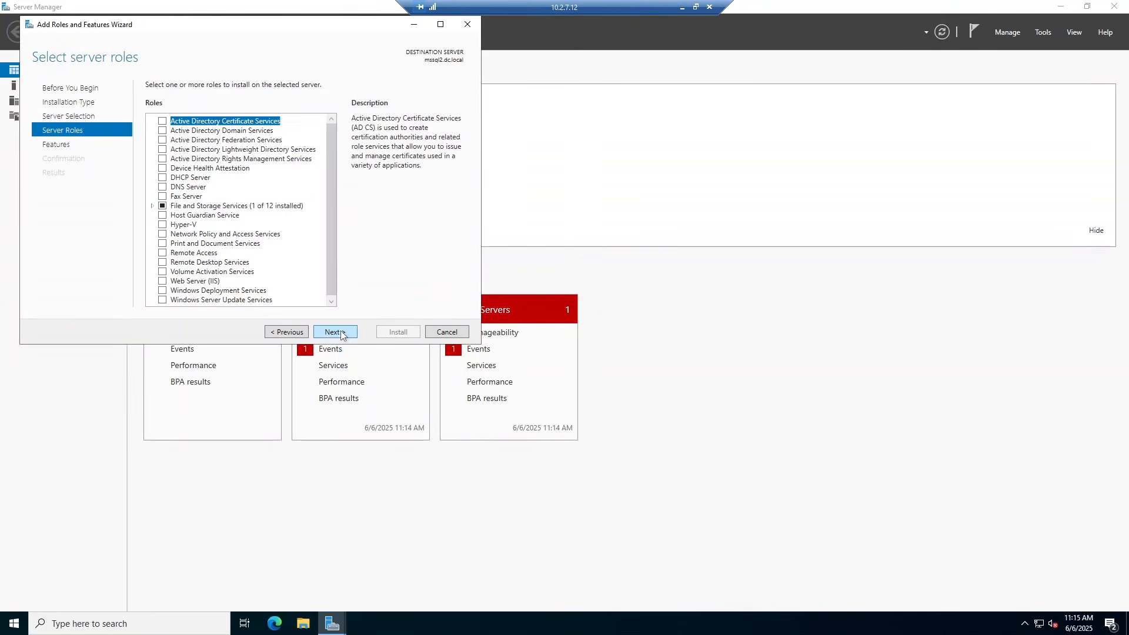
{"action": "left_click", "coordinate": [335, 333]}
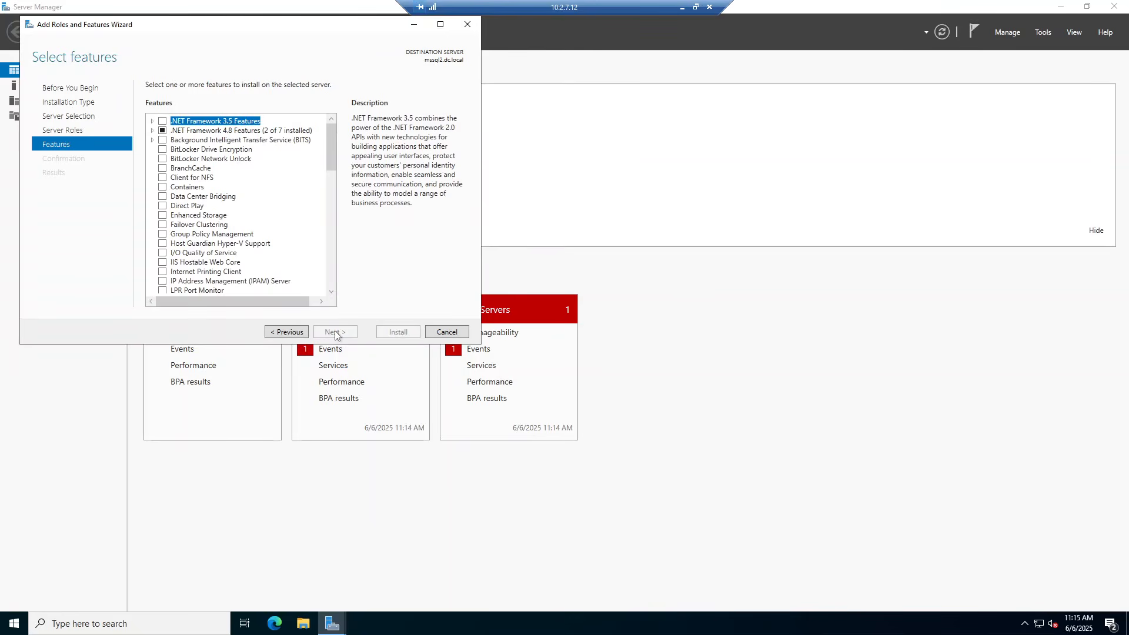
{"action": "left_click", "coordinate": [162, 225]}
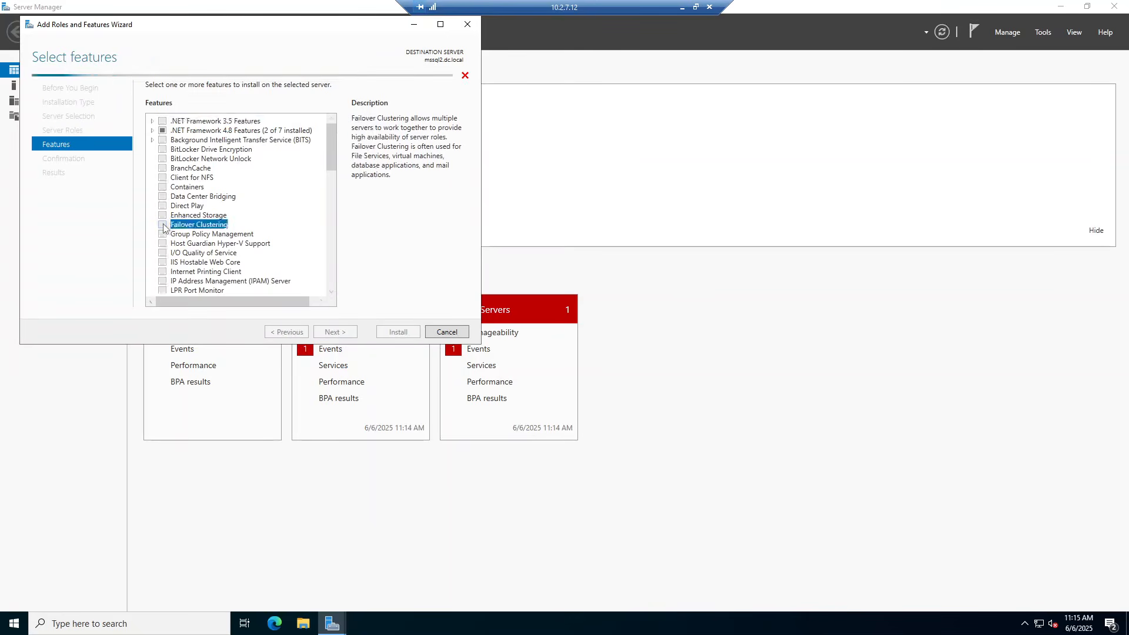
{"action": "left_click", "coordinate": [288, 281]}
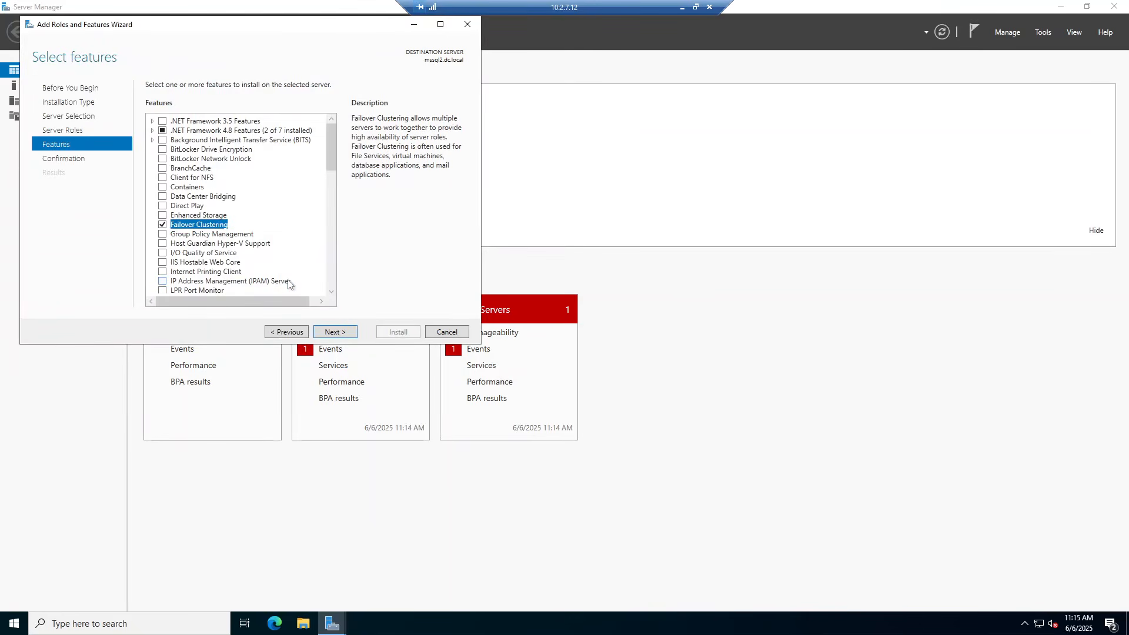
{"action": "left_click", "coordinate": [335, 333]}
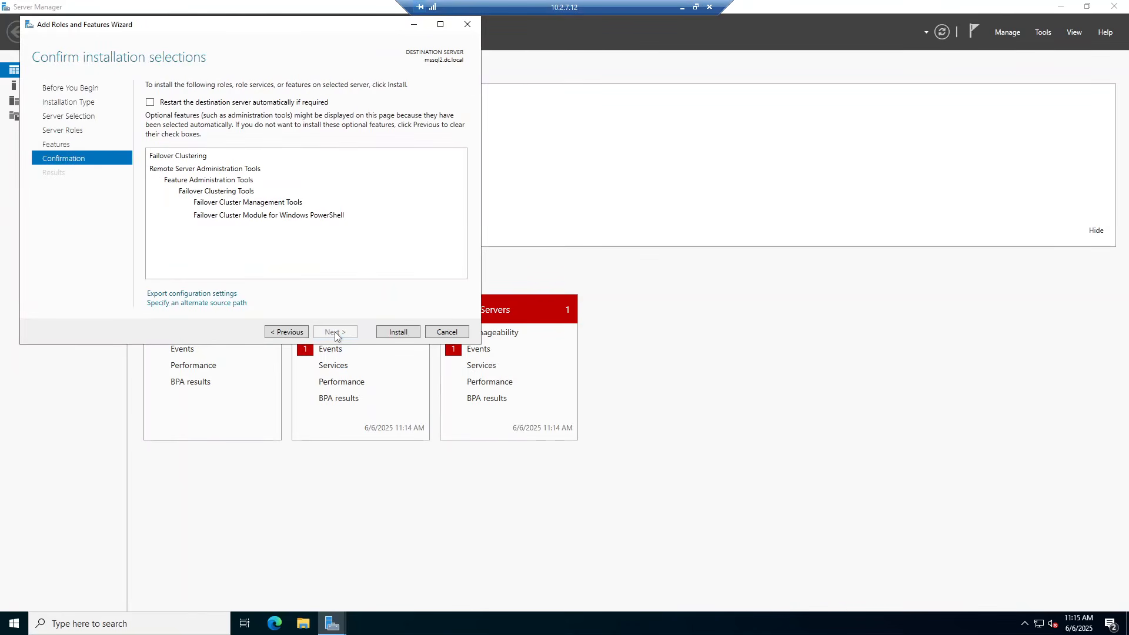
{"action": "left_click", "coordinate": [398, 332]}
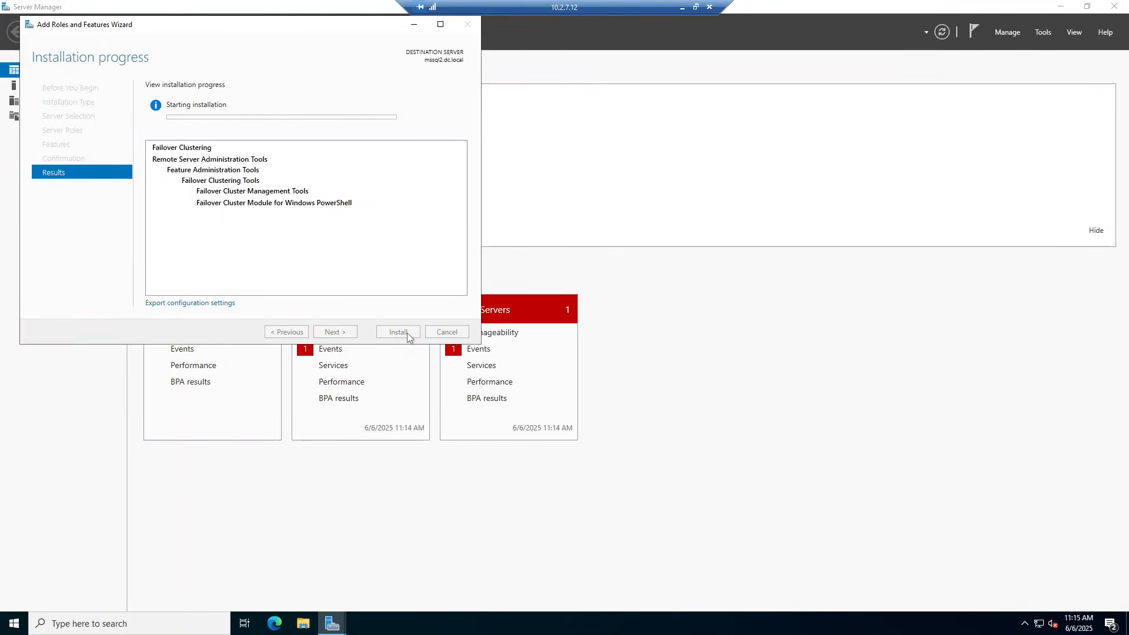
{"action": "left_click", "coordinate": [682, 7]}
On MSSQL1, open ncpa.cpl and rename the Ethernet1 adapter to cluster
{"action": "mouse_move", "coordinate": [216, 623]}
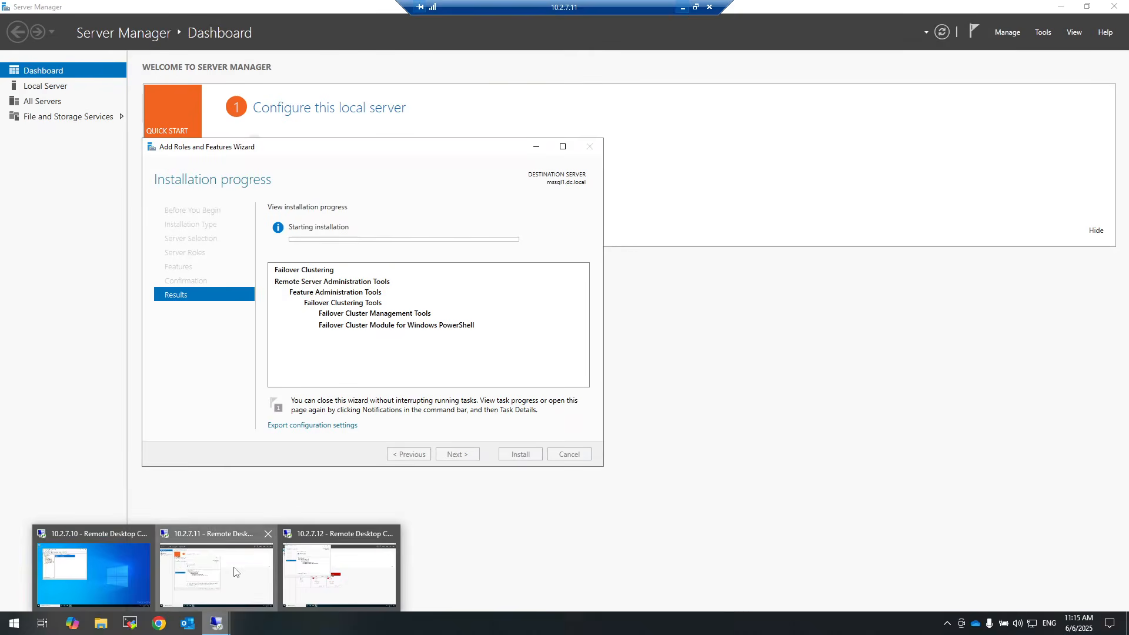
{"action": "left_click", "coordinate": [235, 572]}
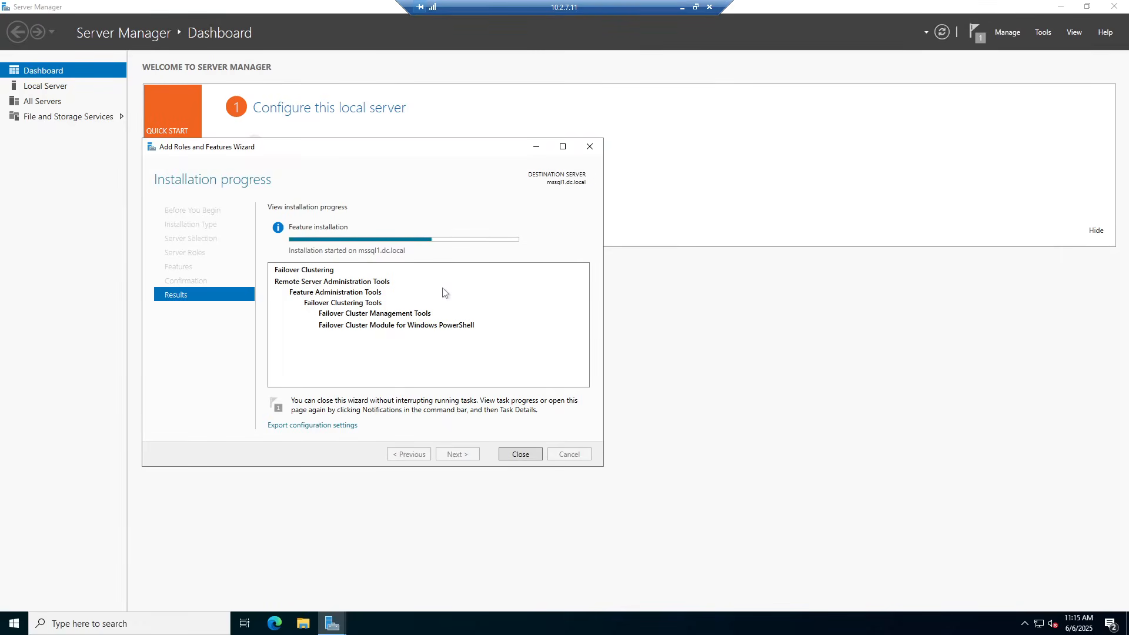
{"action": "left_click", "coordinate": [13, 627]}
{"action": "type", "text": "nc.a"}
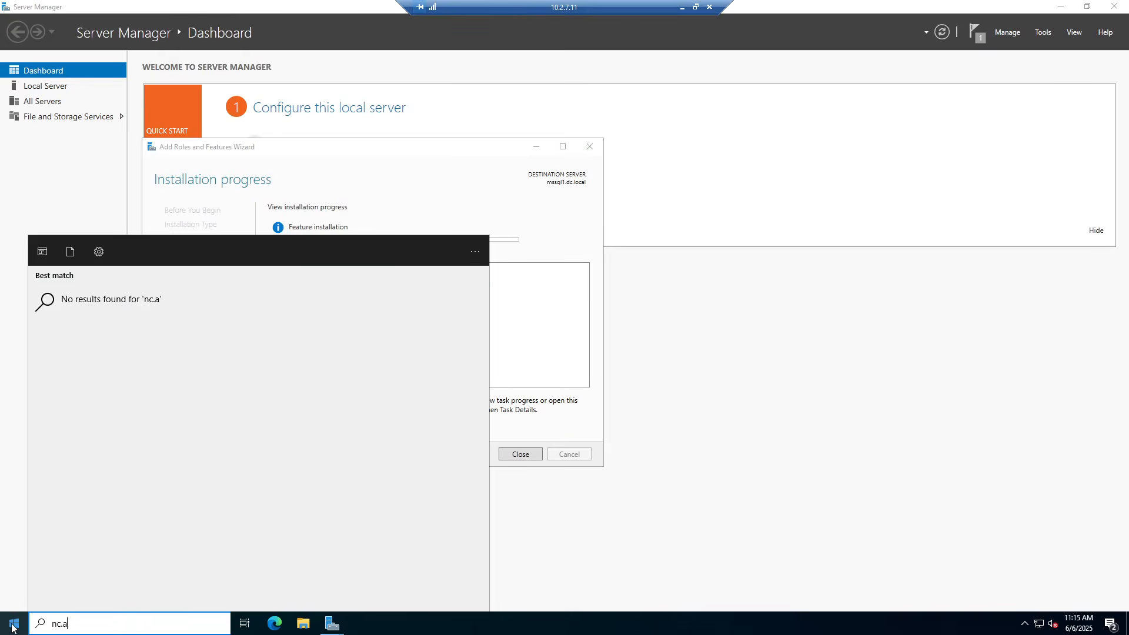
{"action": "key", "text": "BackSpace"}
{"action": "type", "text": "pa.cpl"}
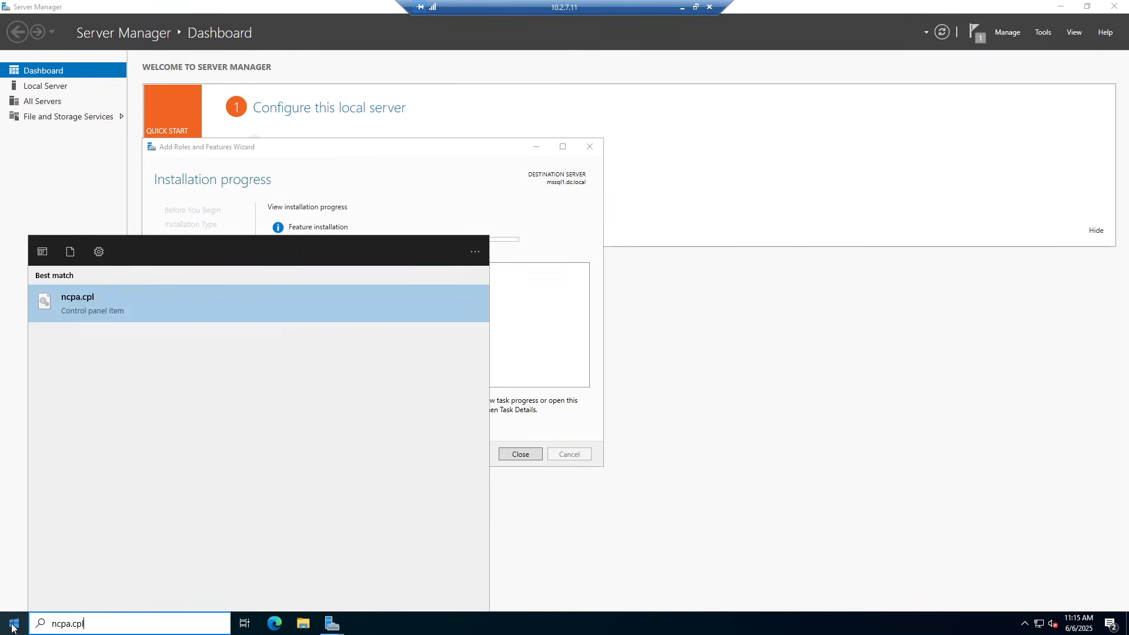
{"action": "key", "text": "Return"}
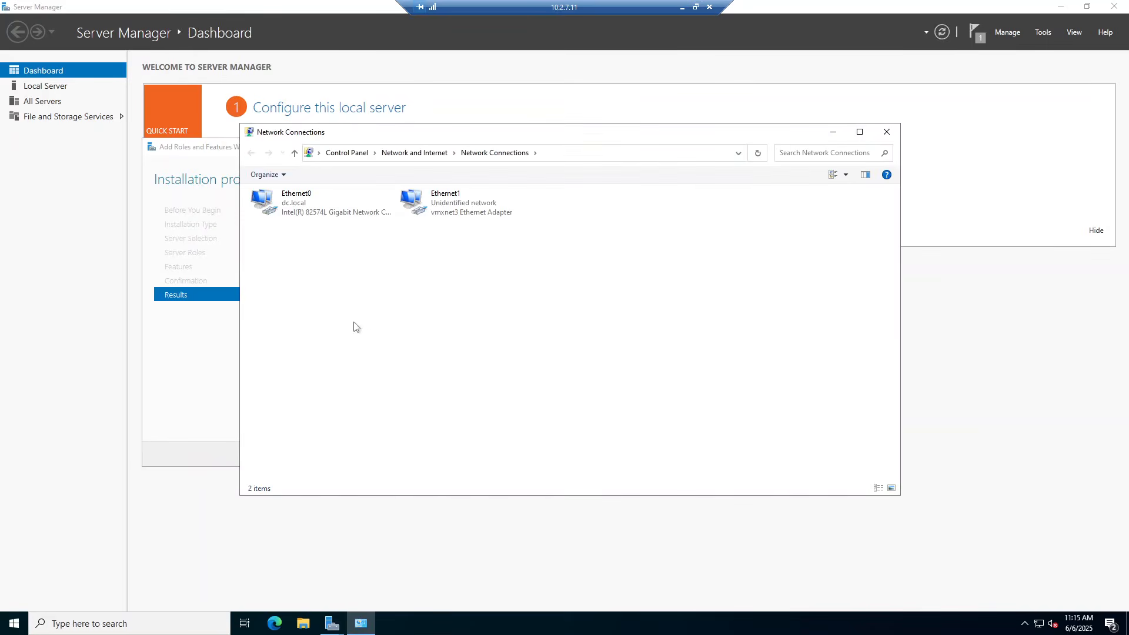
{"action": "left_click", "coordinate": [440, 206]}
{"action": "key", "text": "F2"}
{"action": "type", "text": "cluster"}
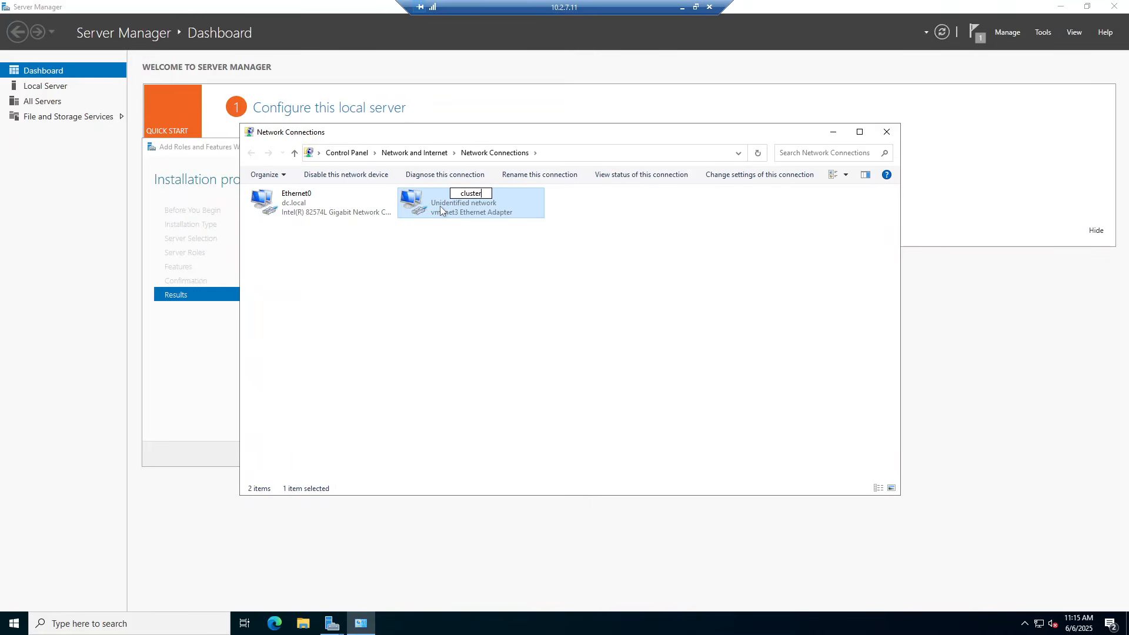
{"action": "left_click", "coordinate": [592, 297]}
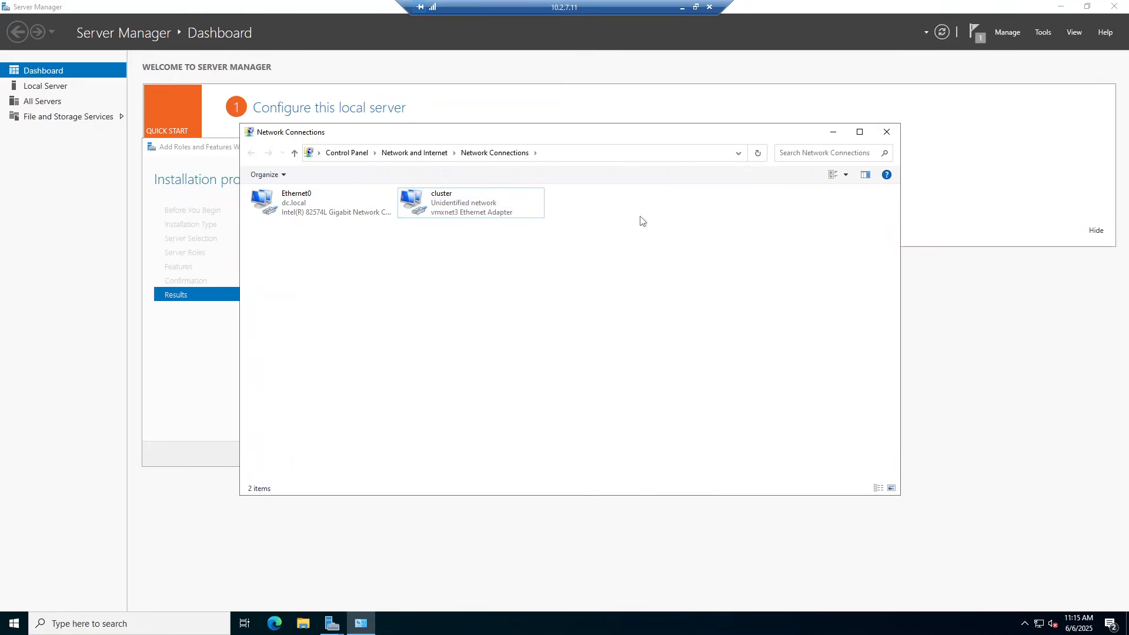
{"action": "left_click", "coordinate": [681, 8]}
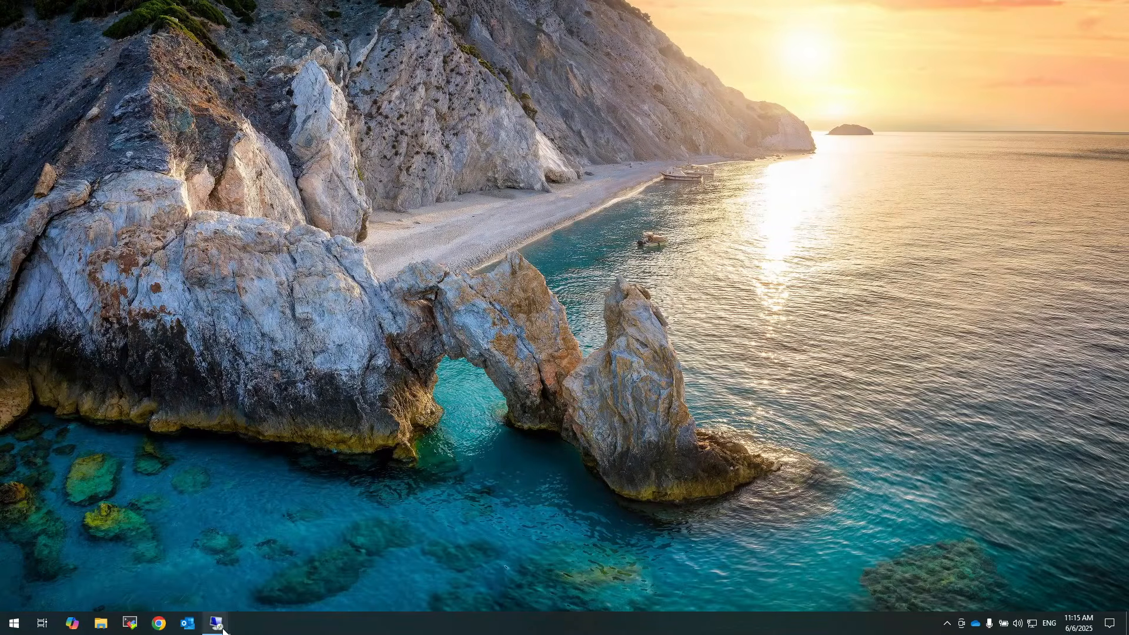
On MSSQL2, open Network Connections with ncpa.cpl from the Run box
{"action": "mouse_move", "coordinate": [216, 623]}
{"action": "left_click", "coordinate": [317, 574]}
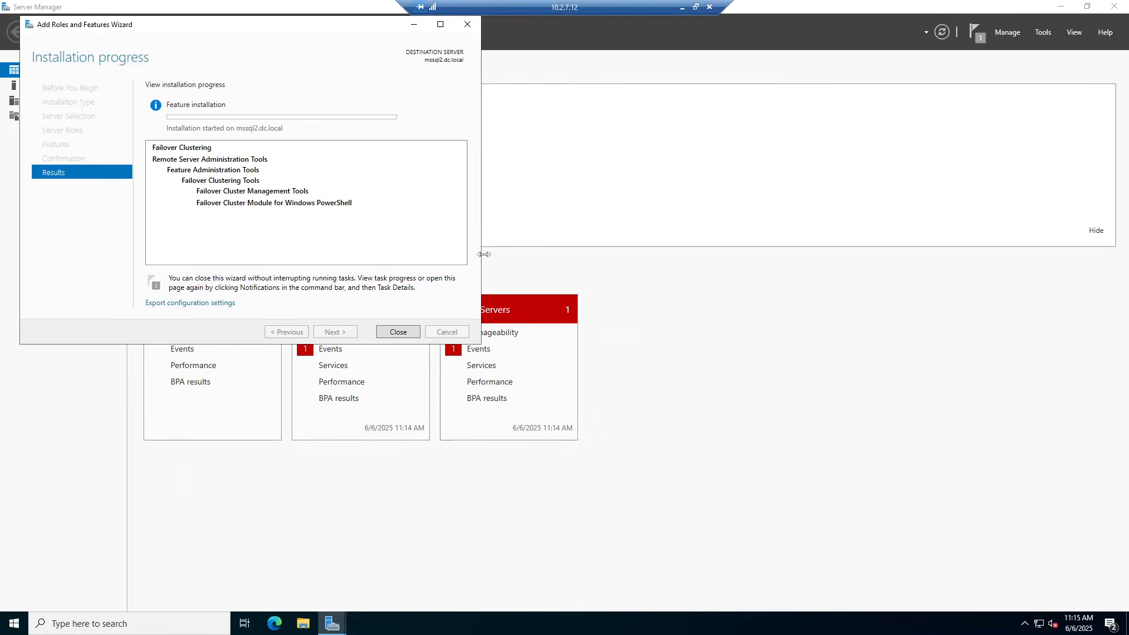
{"action": "key", "text": "super+r"}
{"action": "type", "text": "ncpa/"}
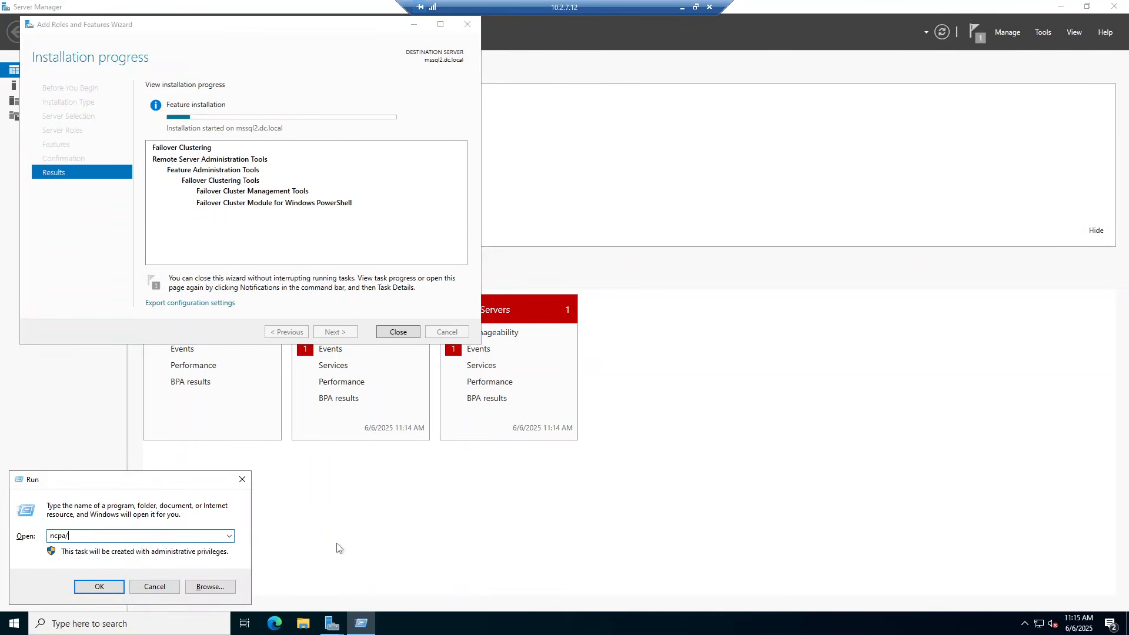
{"action": "key", "text": "BackSpace"}
{"action": "type", "text": ".cpl"}
{"action": "key", "text": "Return"}
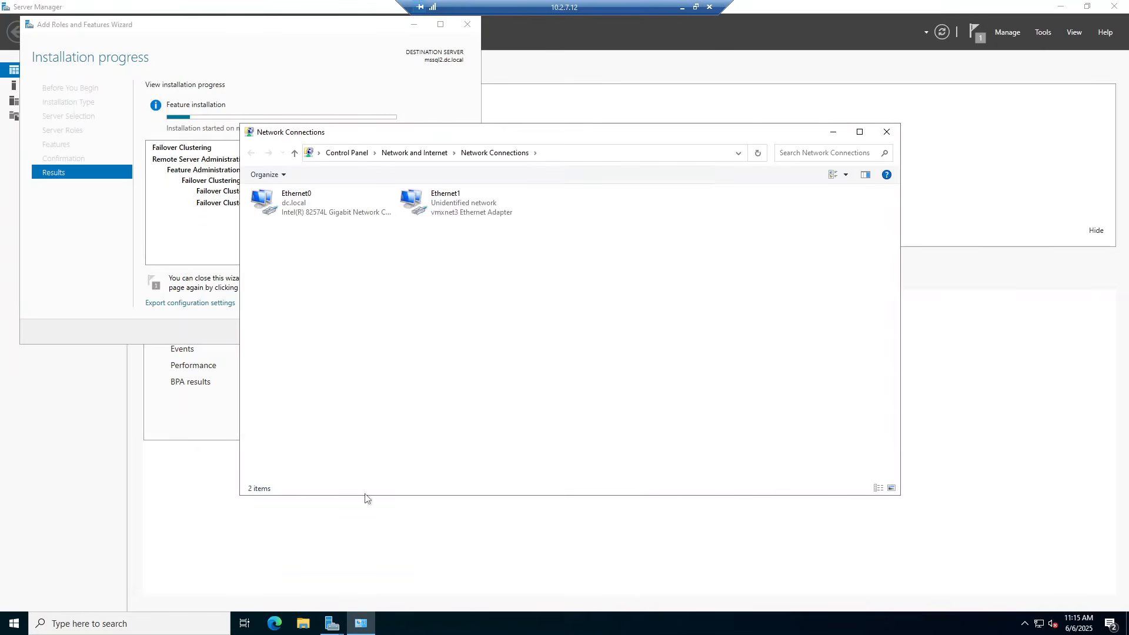
Rename the Ethernet1 adapter to cluster and close Network Connections
{"action": "left_click", "coordinate": [460, 212]}
{"action": "key", "text": "F2"}
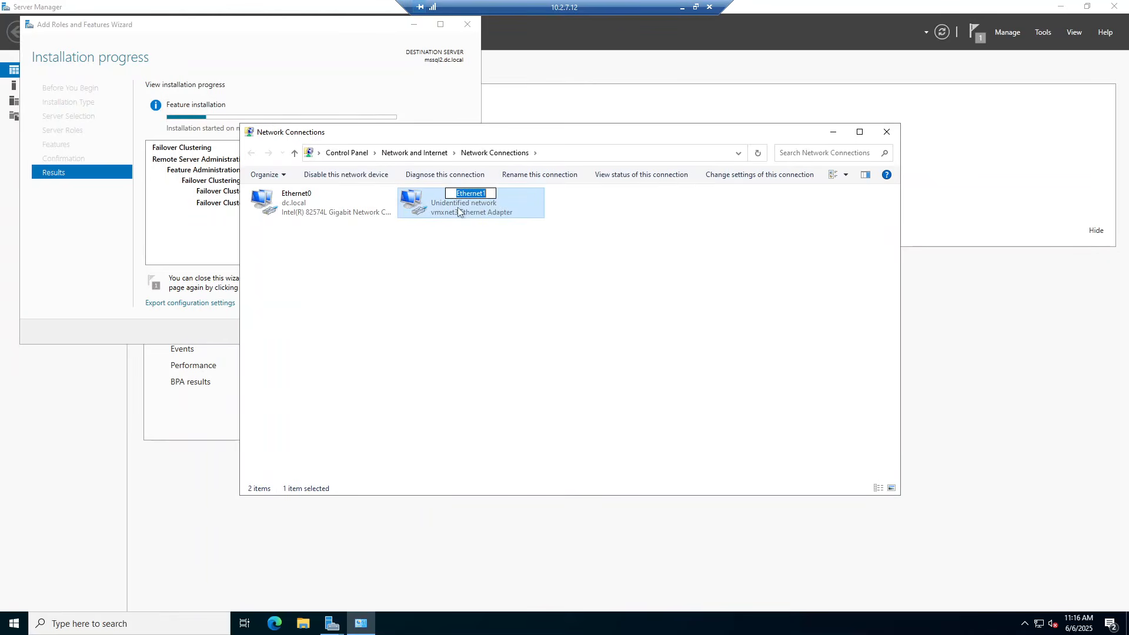
{"action": "type", "text": "cluster"}
{"action": "key", "text": "Return"}
{"action": "left_click", "coordinate": [532, 310]}
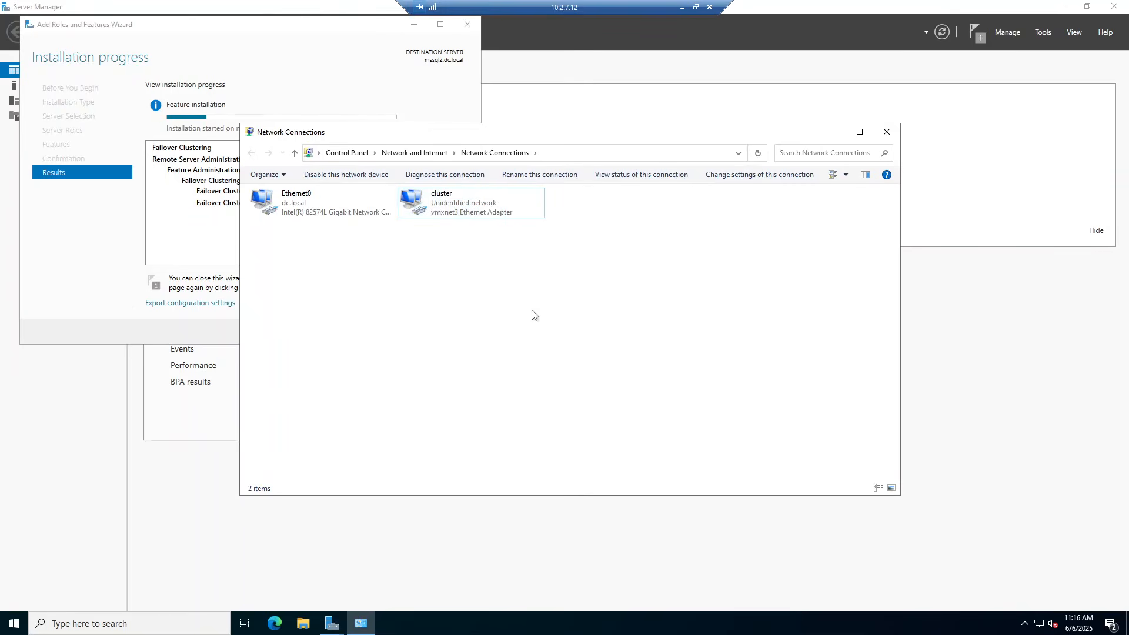
{"action": "left_click", "coordinate": [314, 199]}
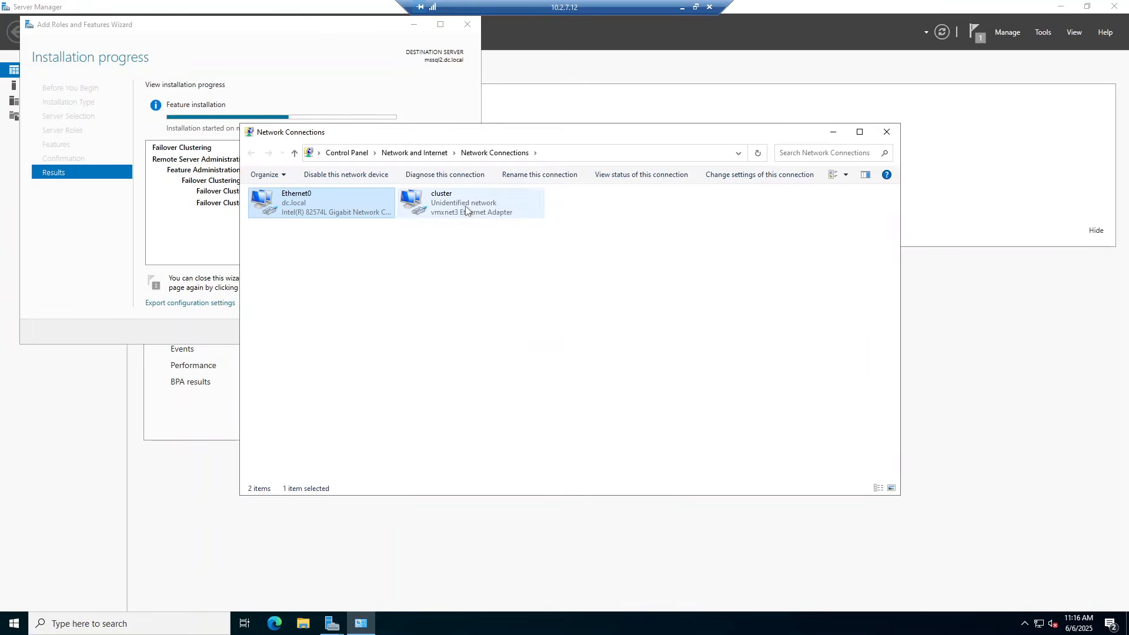
{"action": "left_click", "coordinate": [437, 202]}
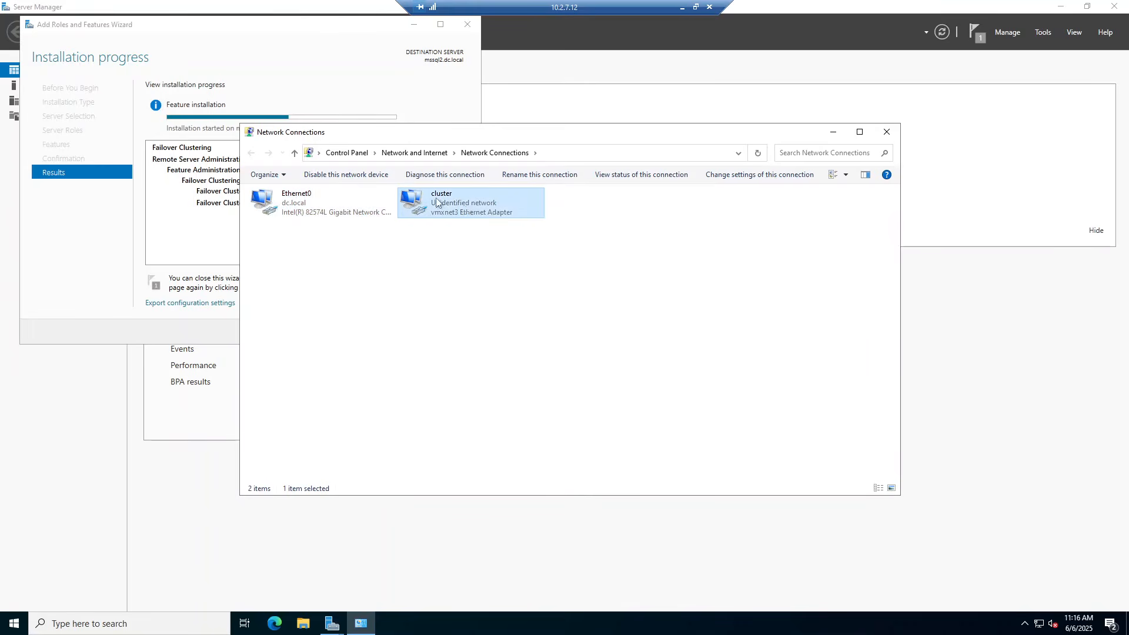
{"action": "left_click", "coordinate": [893, 135]}
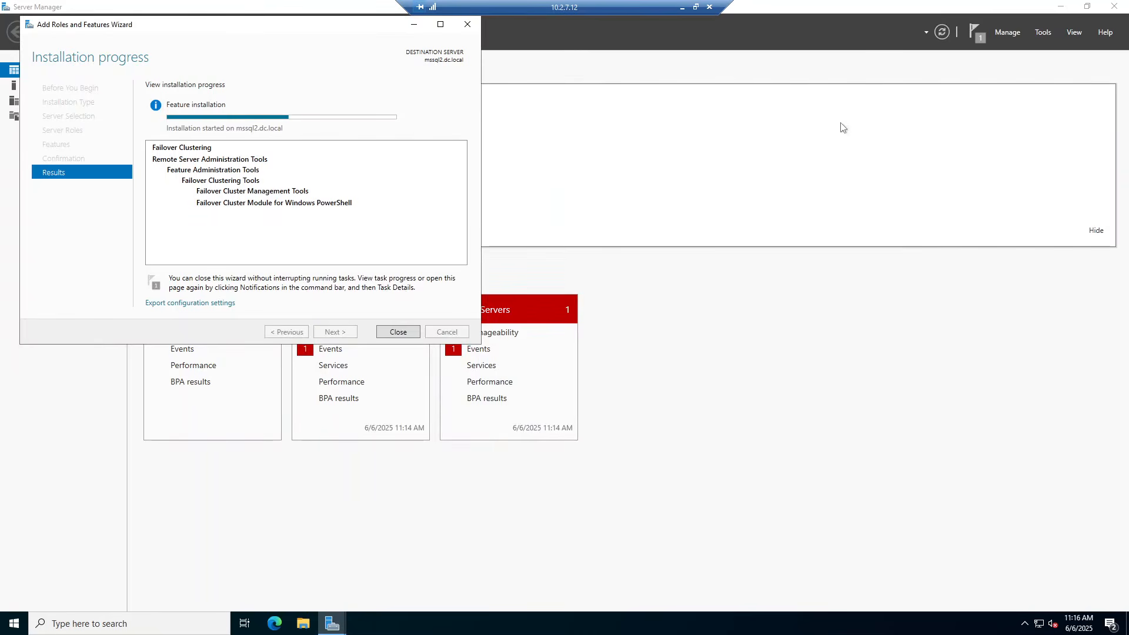
{"action": "left_click", "coordinate": [684, 7]}
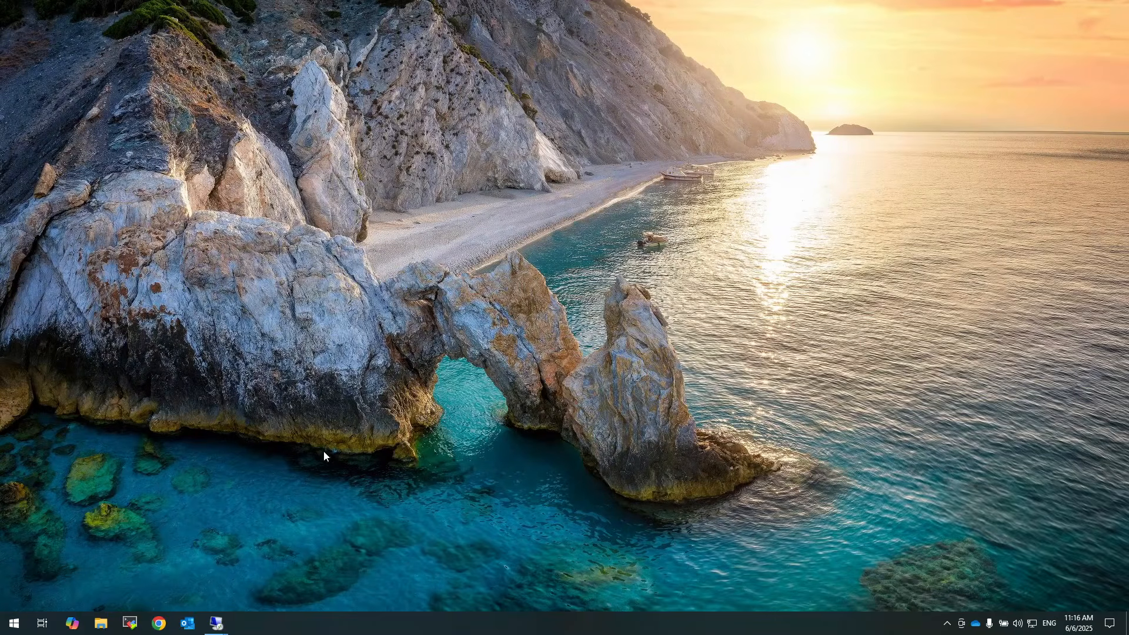
On the domain controller, toggle the container view option and list dc.local's Users container
{"action": "mouse_move", "coordinate": [216, 623]}
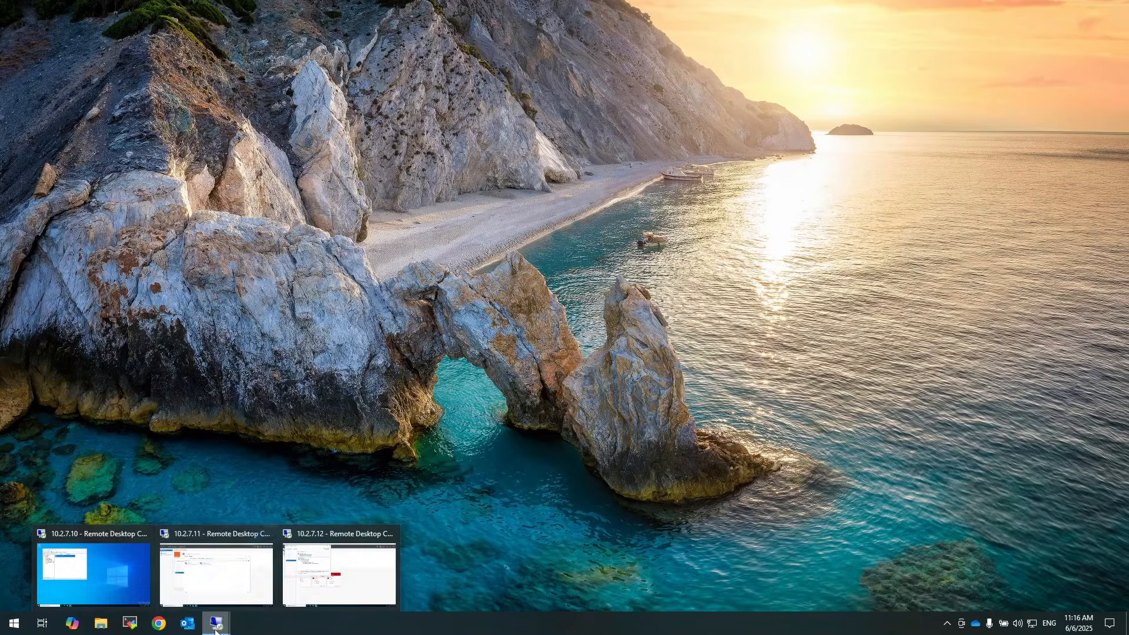
{"action": "left_click", "coordinate": [118, 570]}
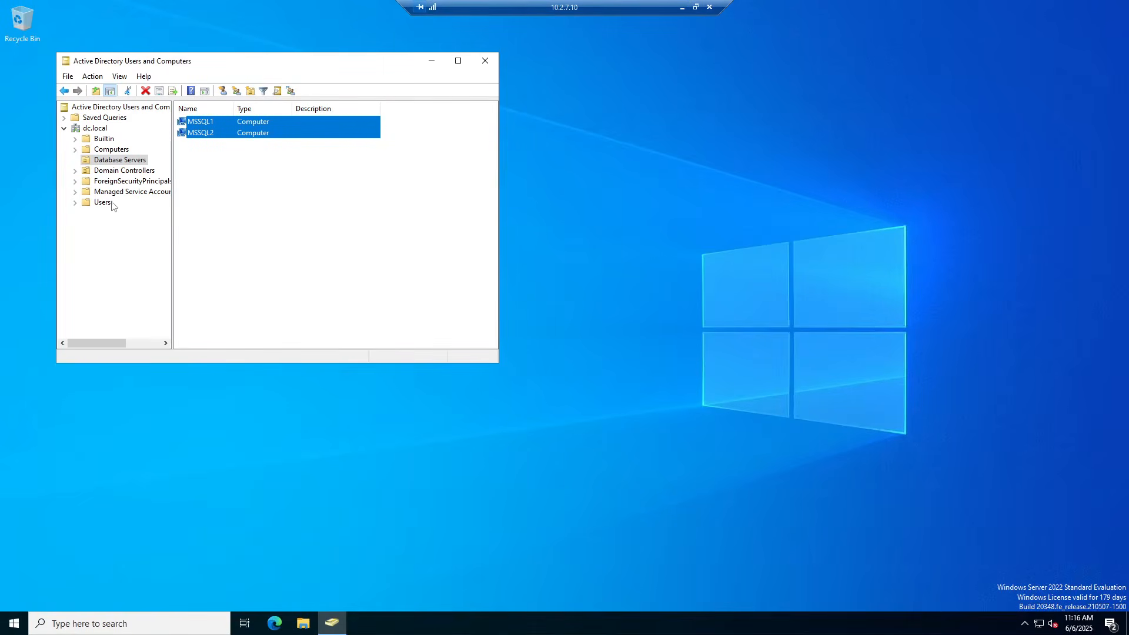
{"action": "left_click", "coordinate": [120, 76]}
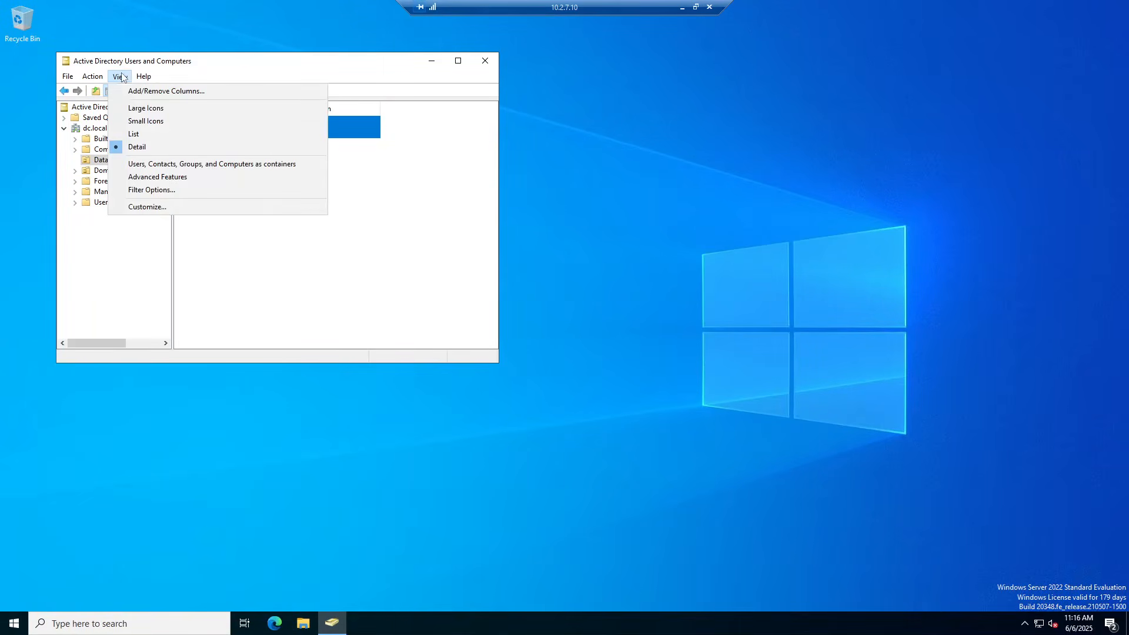
{"action": "left_click", "coordinate": [150, 165]}
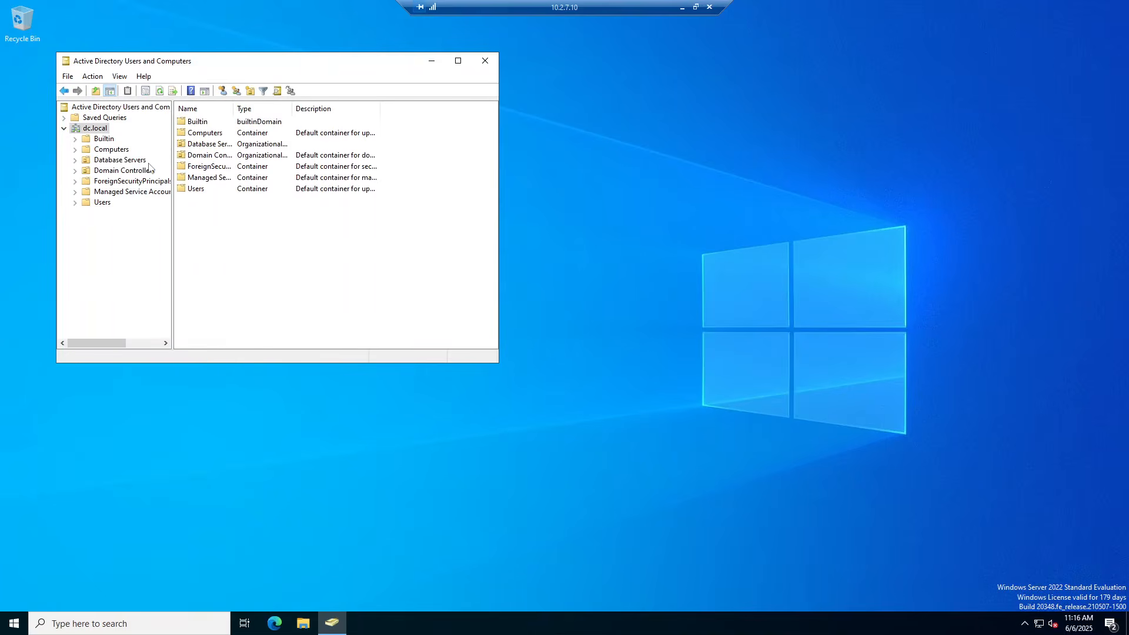
{"action": "left_click", "coordinate": [102, 203]}
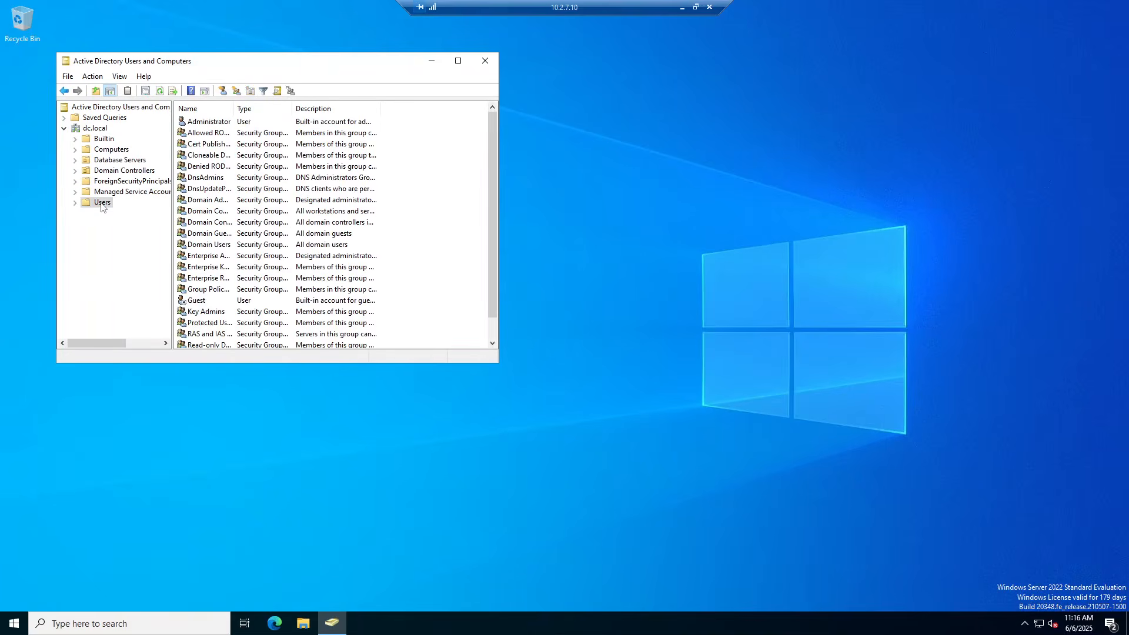
Create a new user in Users with name and logon name mssqluser
{"action": "right_click", "coordinate": [438, 232]}
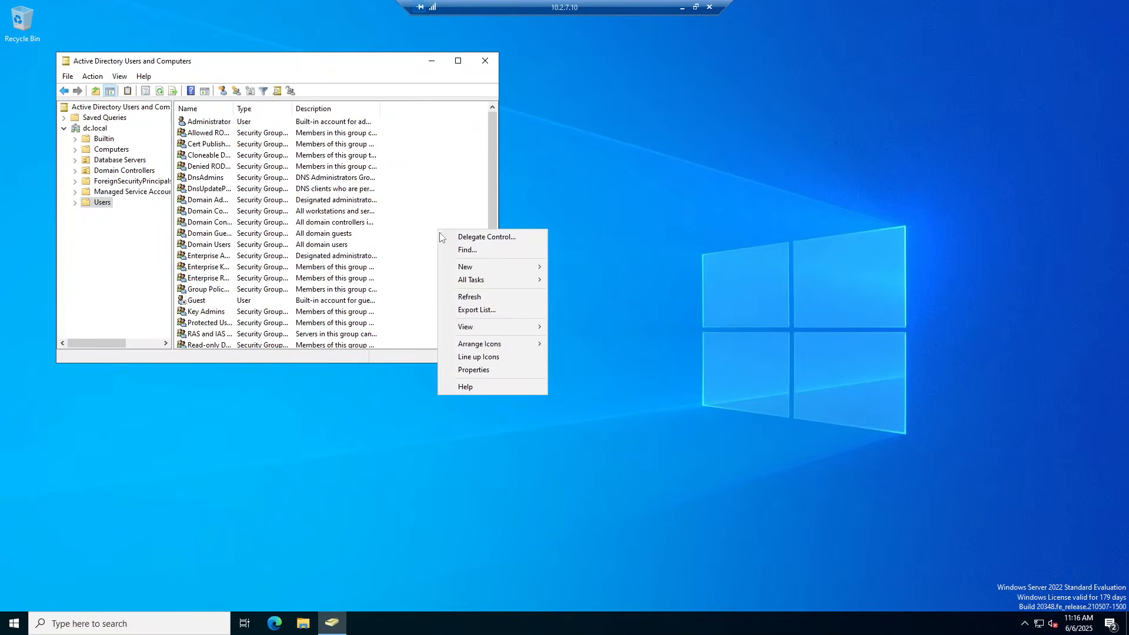
{"action": "mouse_move", "coordinate": [476, 265]}
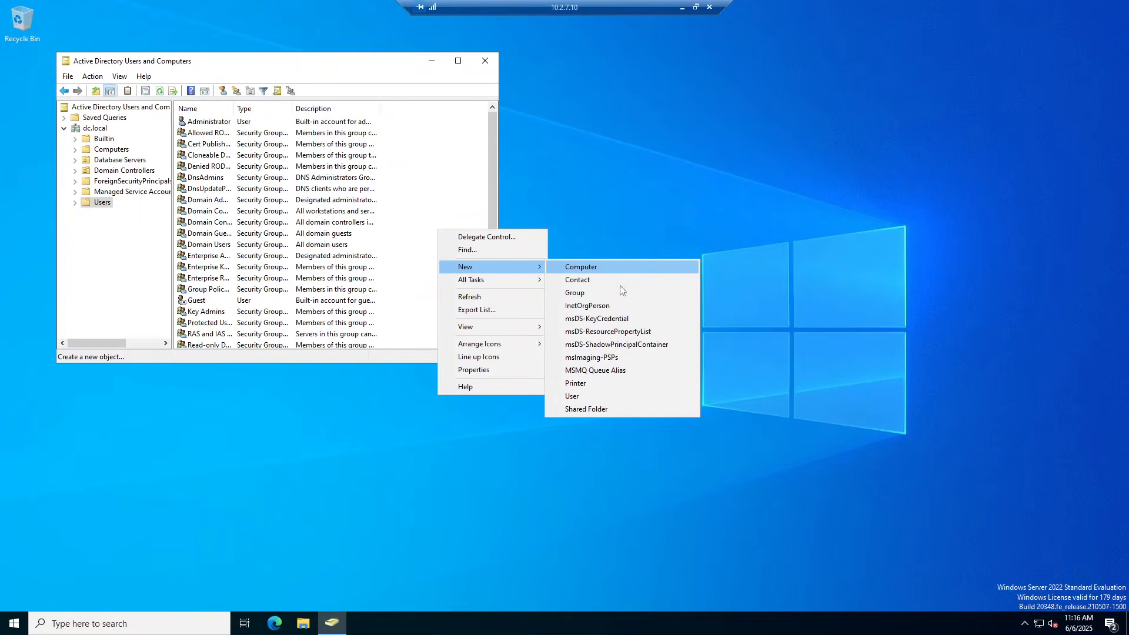
{"action": "left_click", "coordinate": [596, 395]}
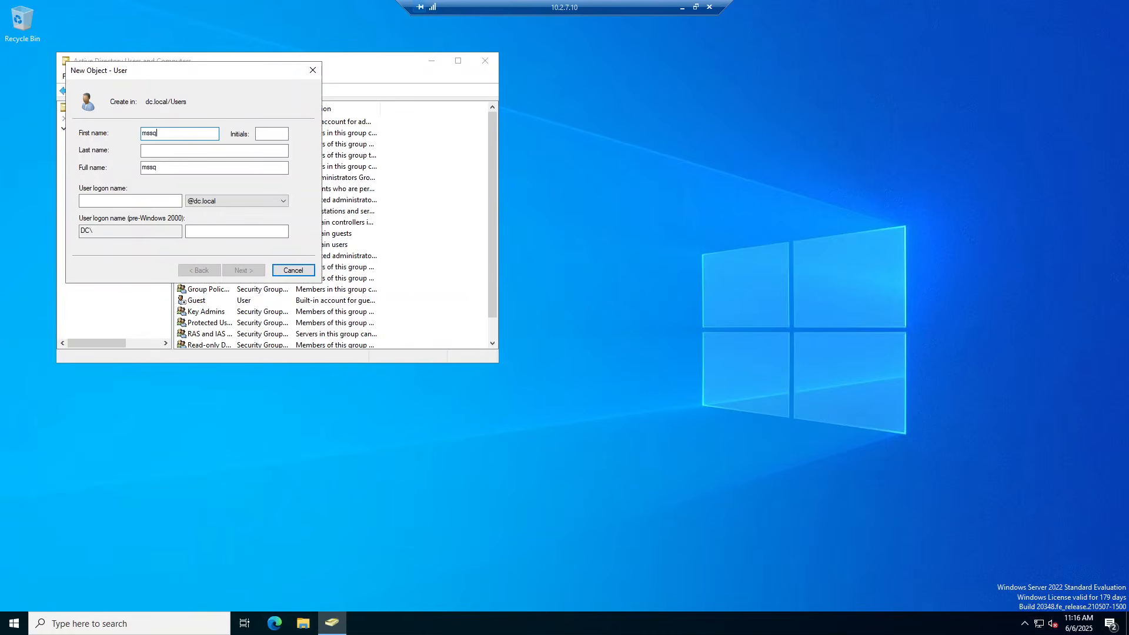
{"action": "type", "text": "mssqluser"}
{"action": "key", "text": "Tab"}
{"action": "key", "text": "Tab"}
{"action": "key", "text": "Tab"}
{"action": "key", "text": "Tab"}
{"action": "type", "text": "mssqlus"}
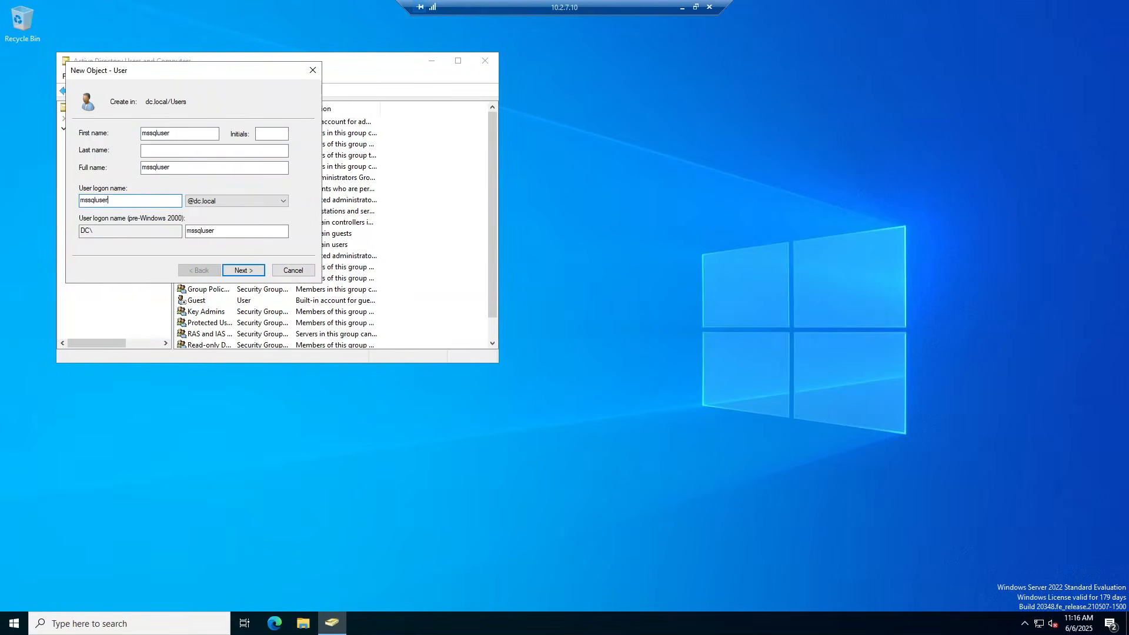
{"action": "type", "text": "er"}
{"action": "key", "text": "Return"}
Give mssqluser a never-expiring password with no change required at logon, then close the console
{"action": "type", "text": "P@1"}
{"action": "key", "text": "Tab"}
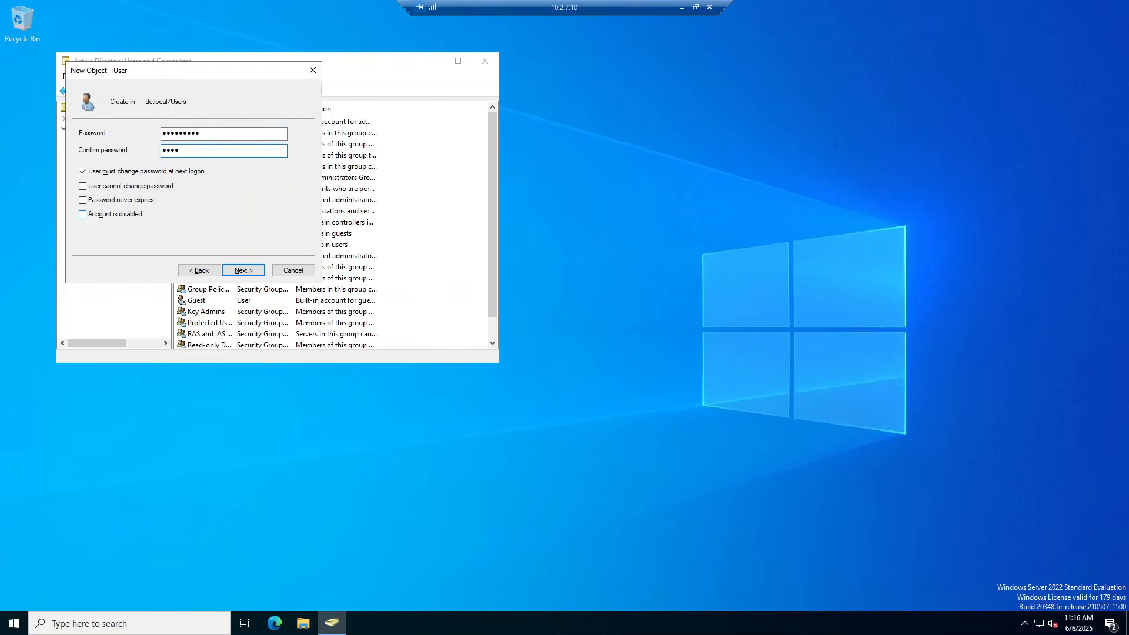
{"action": "type", "text": "1"}
{"action": "key", "text": "Tab"}
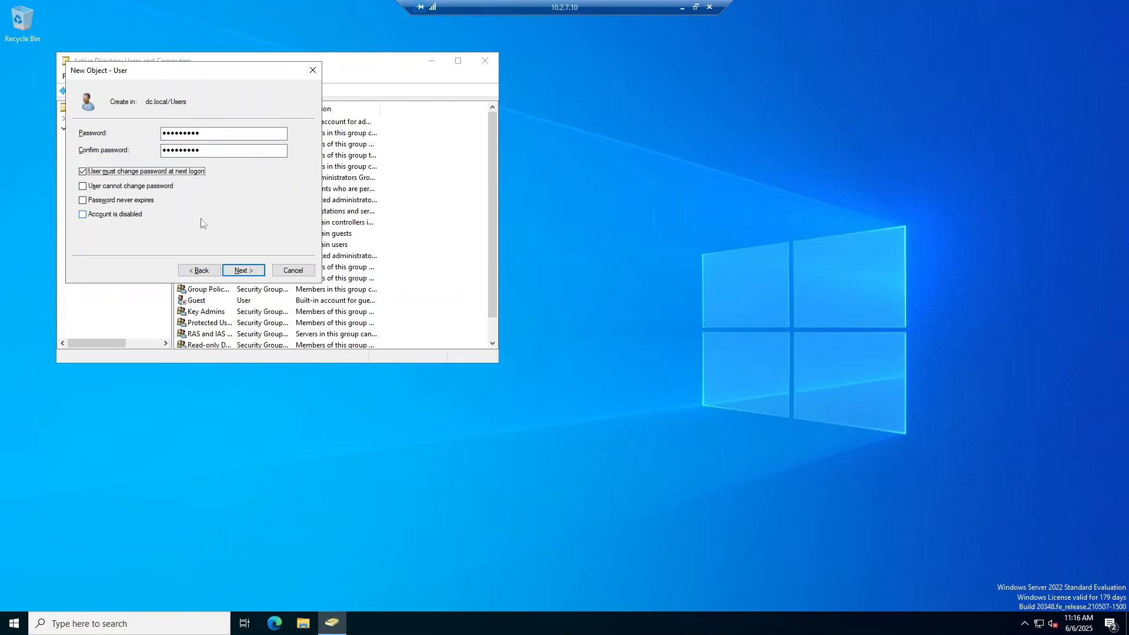
{"action": "left_click", "coordinate": [108, 173]}
{"action": "left_click", "coordinate": [88, 201]}
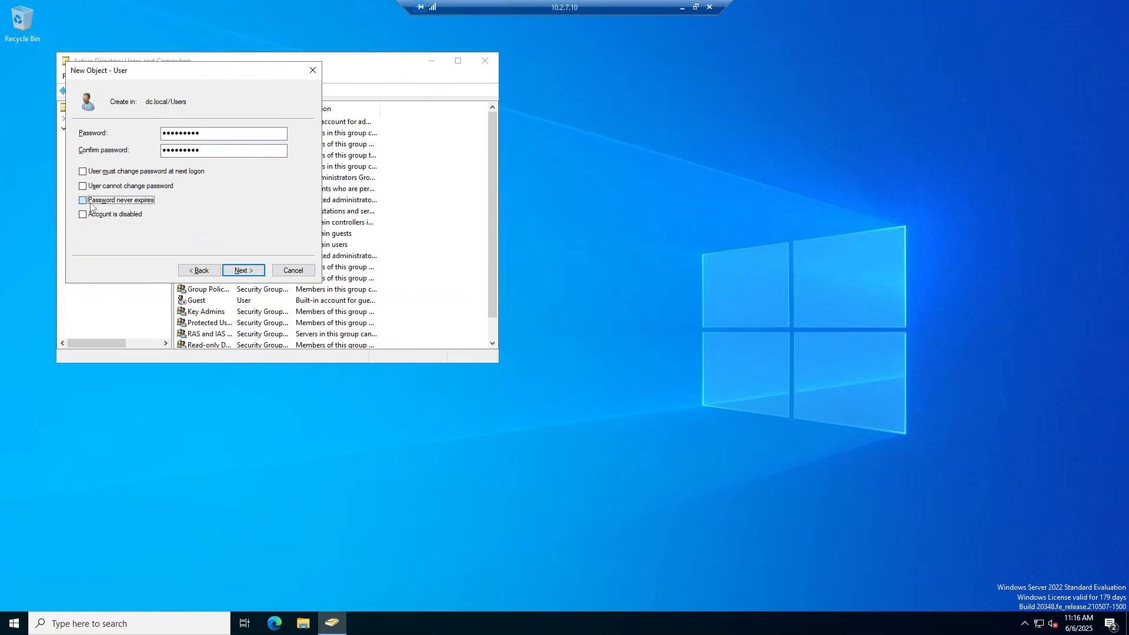
{"action": "left_click", "coordinate": [242, 272]}
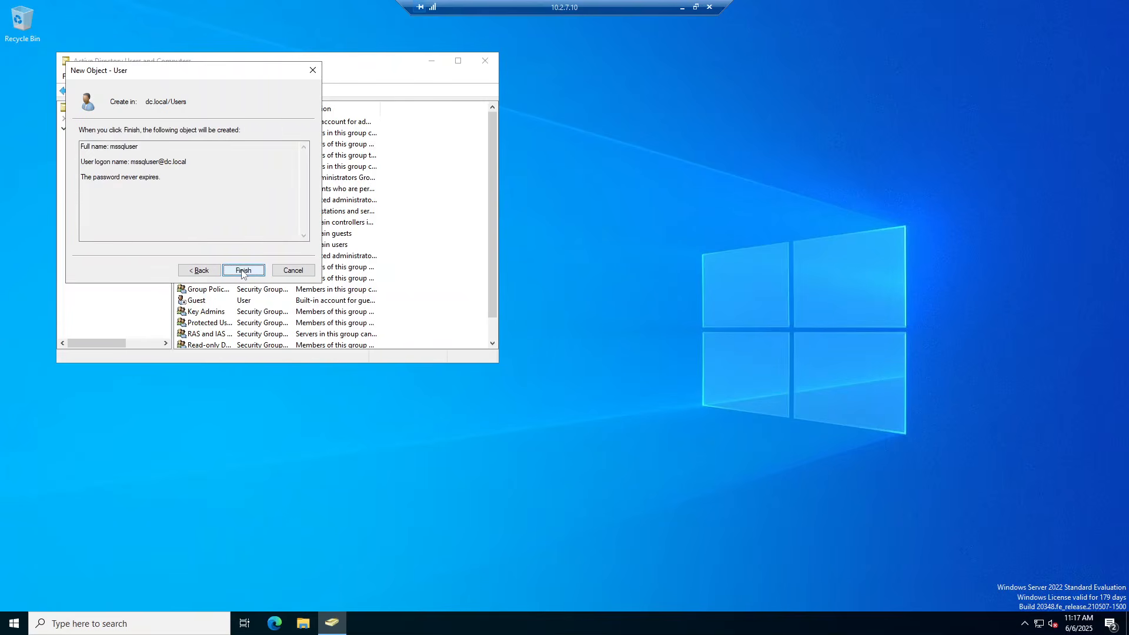
{"action": "left_click", "coordinate": [241, 272]}
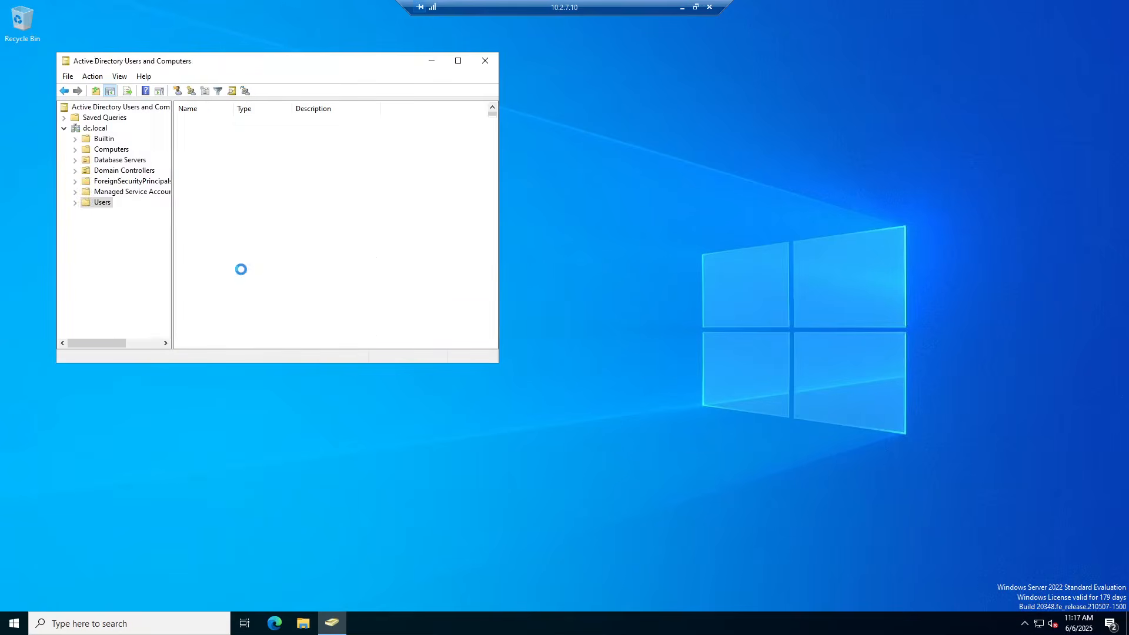
{"action": "left_click", "coordinate": [486, 62]}
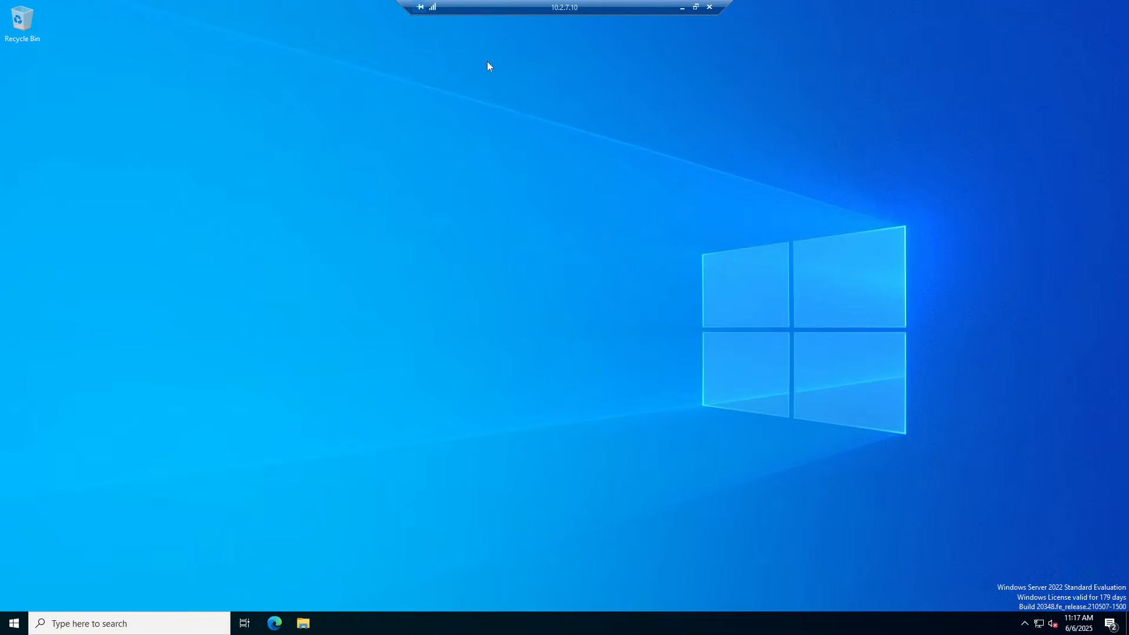
On MSSQL1, close the leftover Network Connections window and the finished roles and features wizard
{"action": "left_click", "coordinate": [683, 7]}
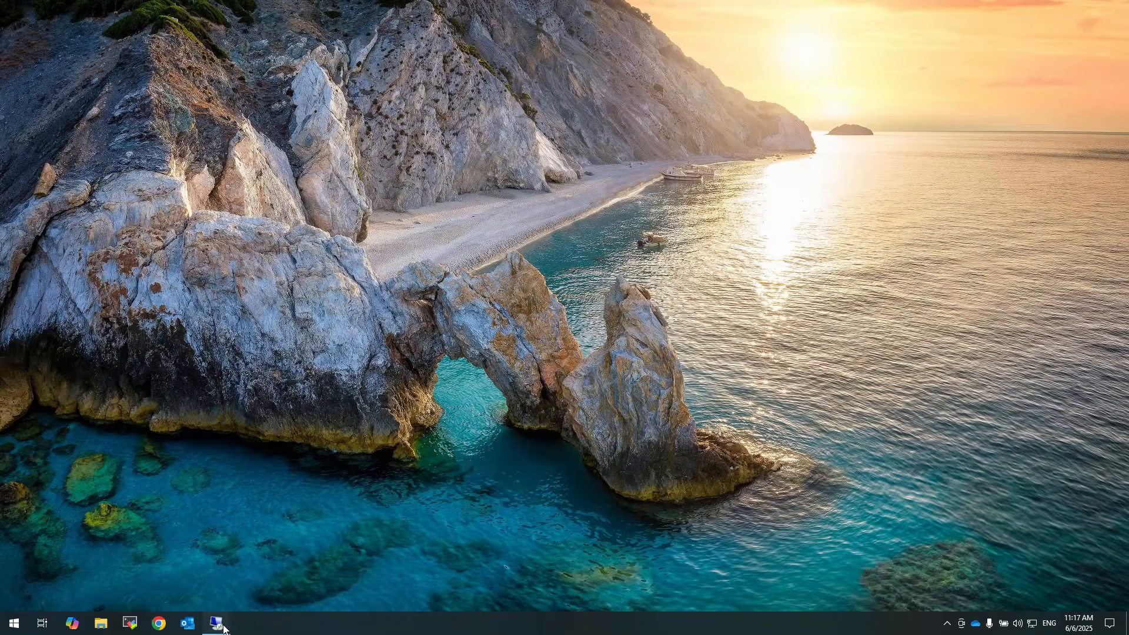
{"action": "mouse_move", "coordinate": [217, 623]}
{"action": "left_click", "coordinate": [230, 583]}
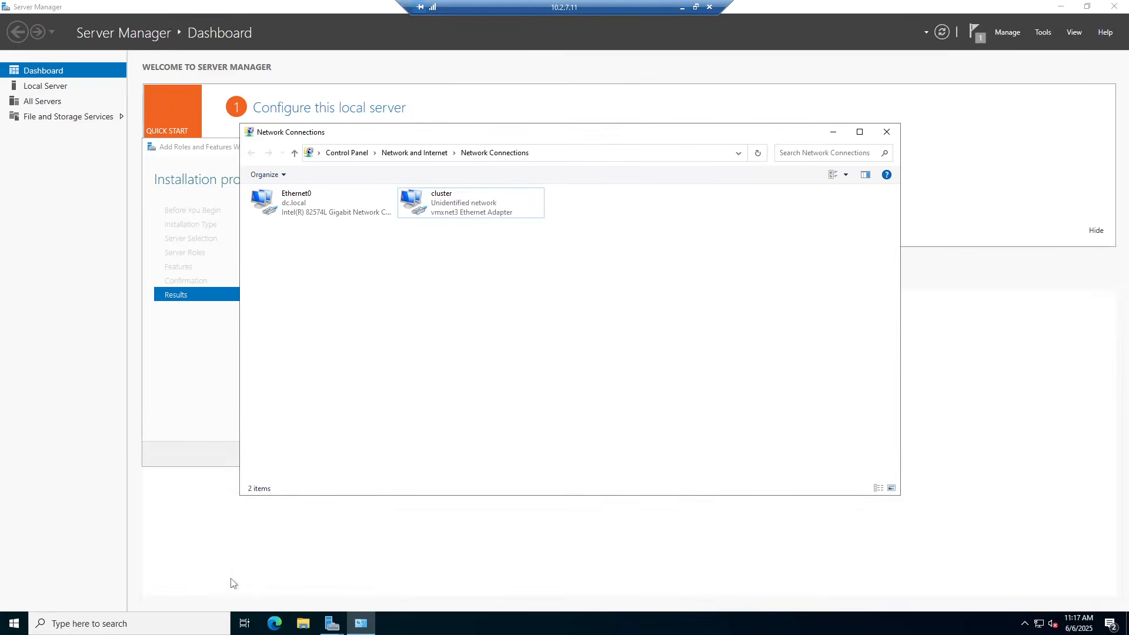
{"action": "left_click", "coordinate": [887, 133]}
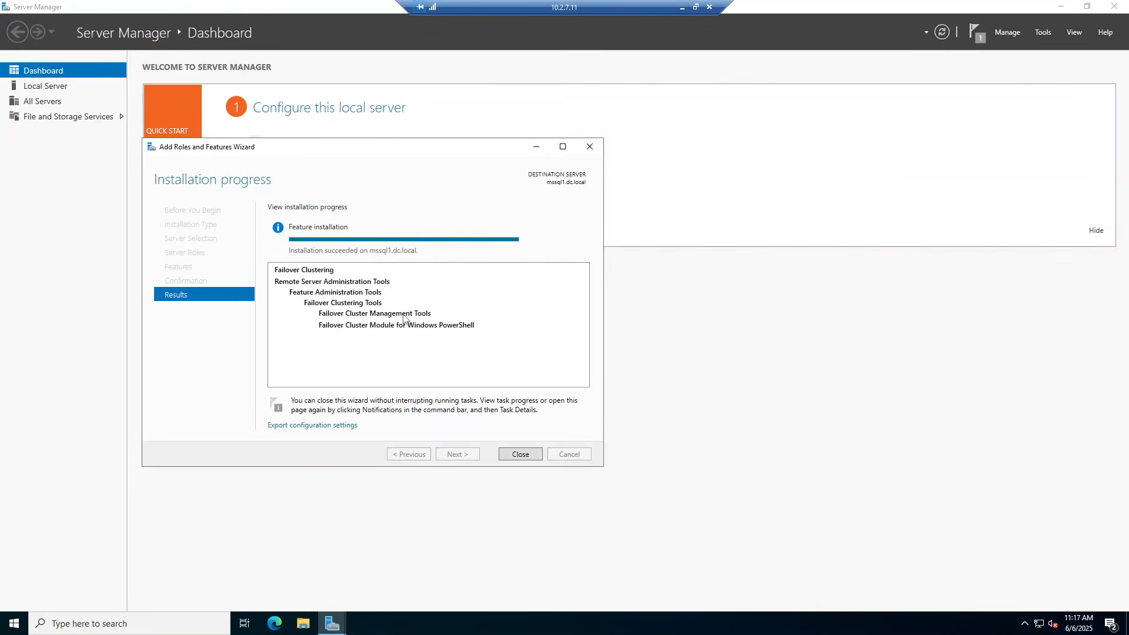
{"action": "left_click", "coordinate": [518, 454]}
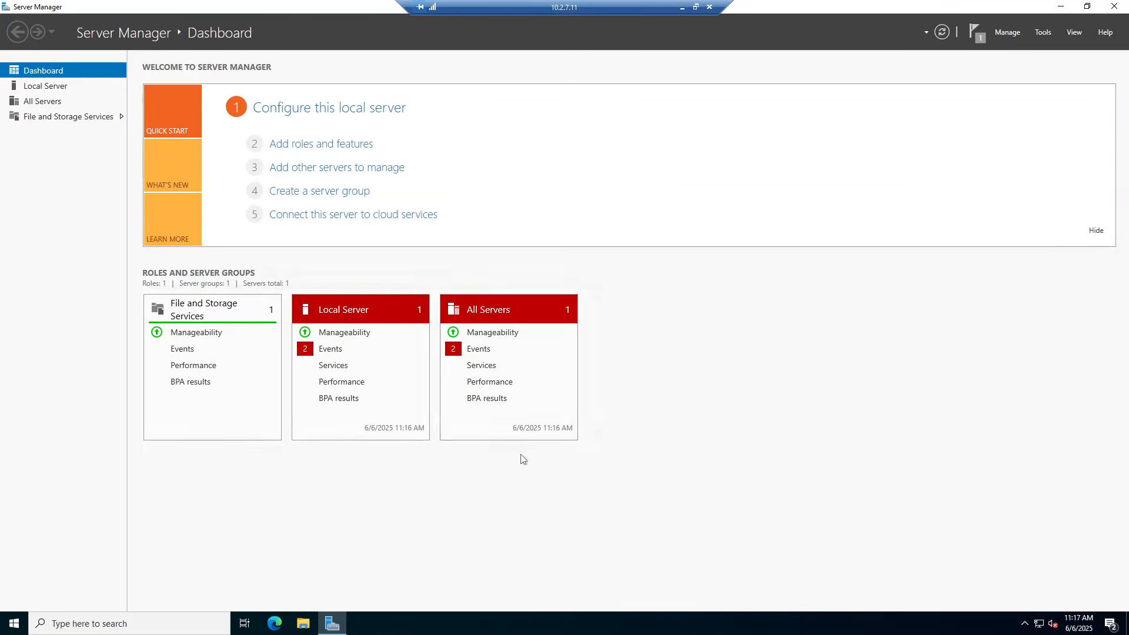
Add domain account dc.local\mssqluser to MSSQL1 with Administrator access via control userpasswords2
{"action": "left_click", "coordinate": [13, 623]}
{"action": "type", "text": "run"}
{"action": "key", "text": "Return"}
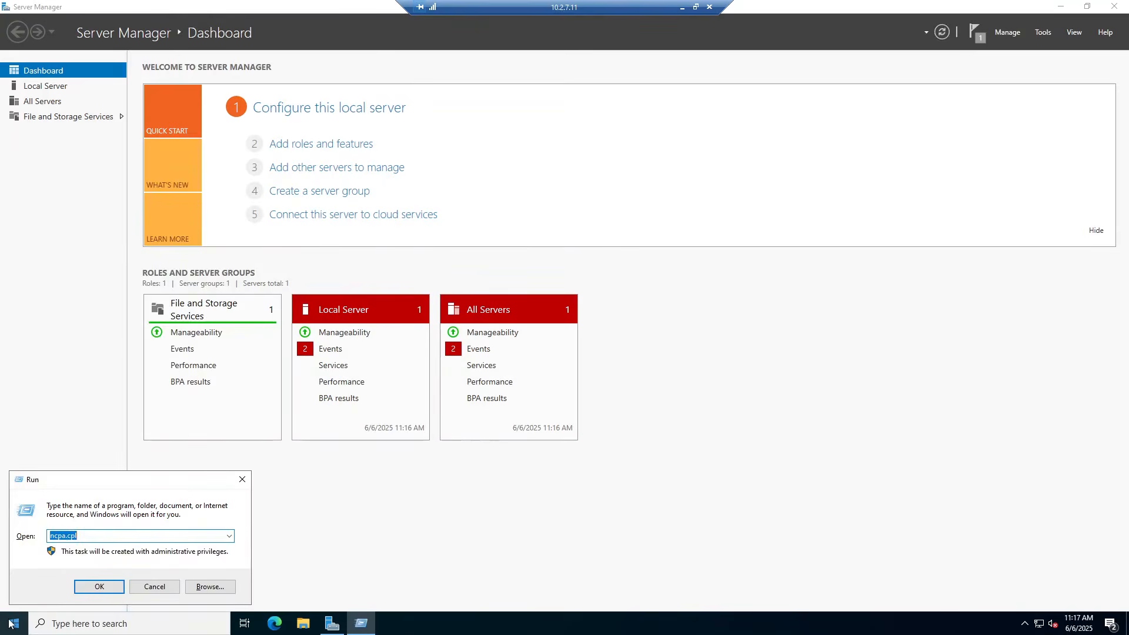
{"action": "type", "text": "control userpasswords2"}
{"action": "key", "text": "Return"}
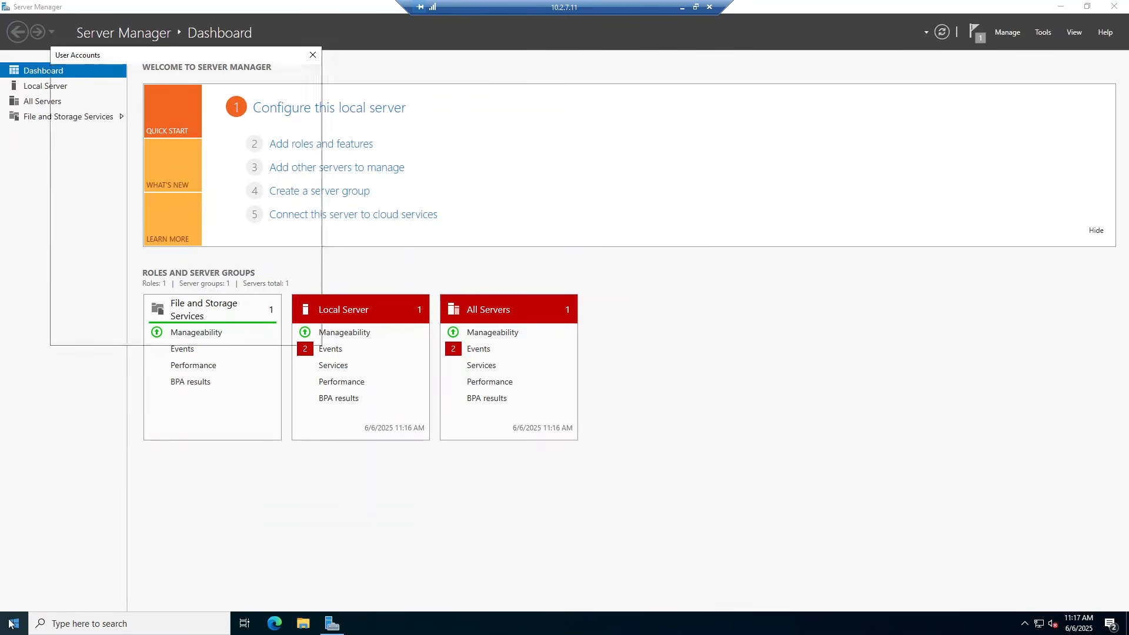
{"action": "left_click", "coordinate": [170, 245]}
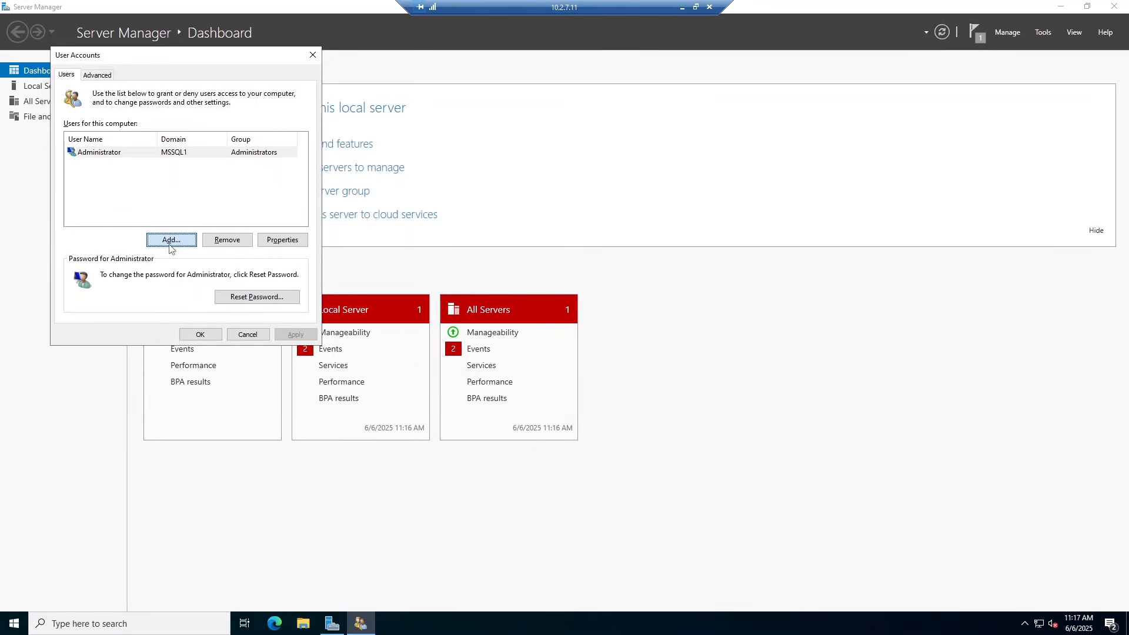
{"action": "type", "text": "mssqluser"}
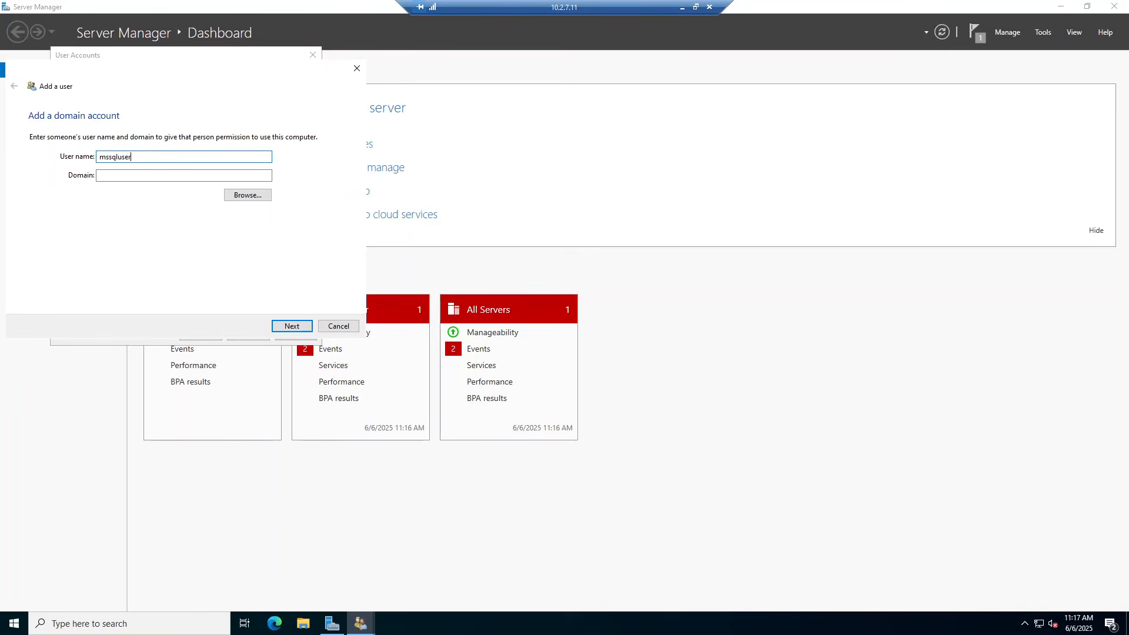
{"action": "key", "text": "Tab"}
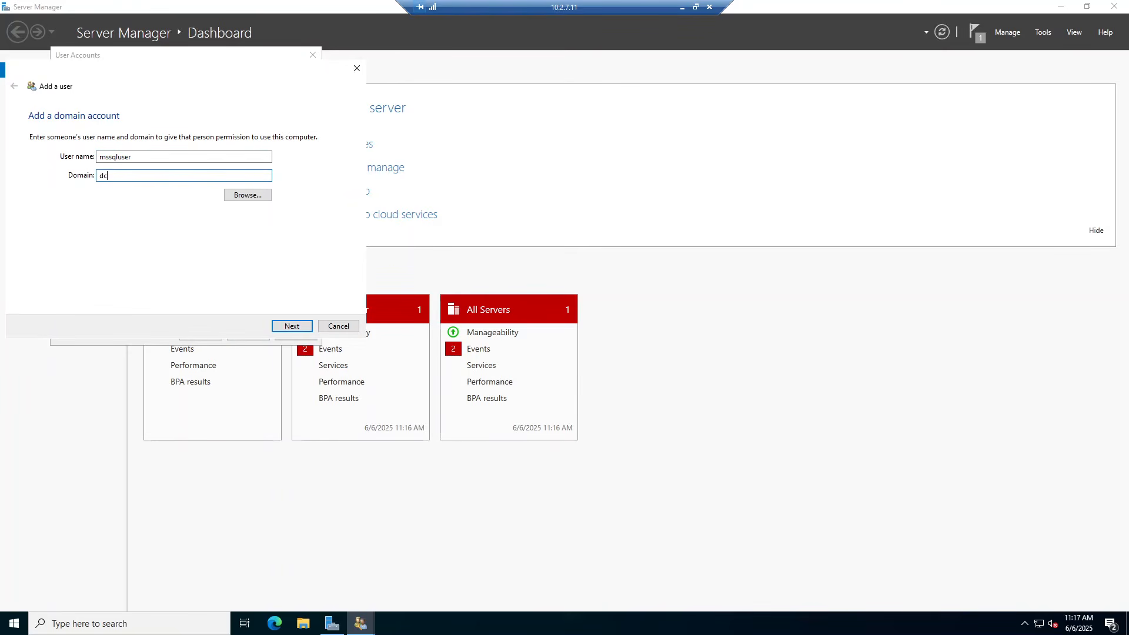
{"action": "type", "text": "dc.local"}
{"action": "key", "text": "Return"}
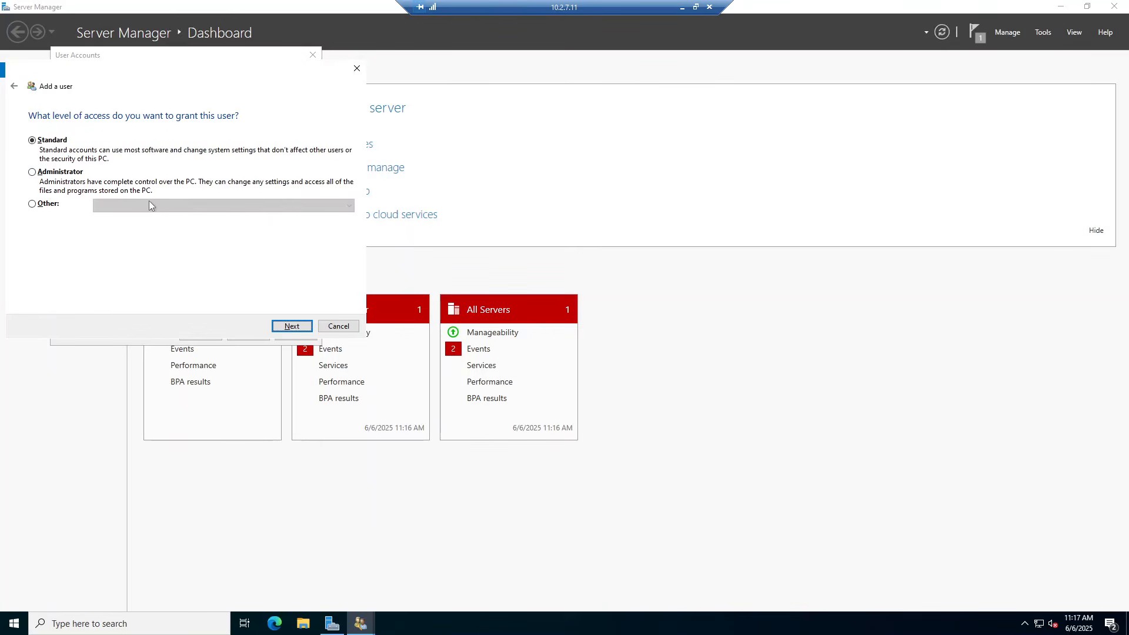
{"action": "key", "text": "alt+a"}
{"action": "left_click", "coordinate": [287, 333]}
{"action": "left_click", "coordinate": [286, 332]}
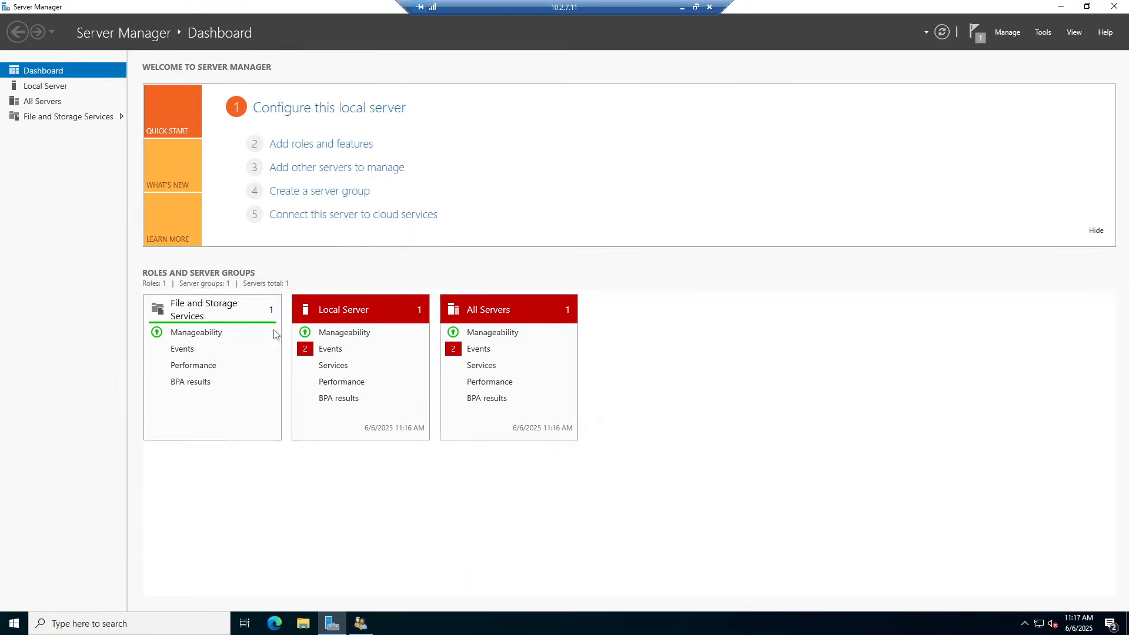
{"action": "left_click", "coordinate": [683, 7]}
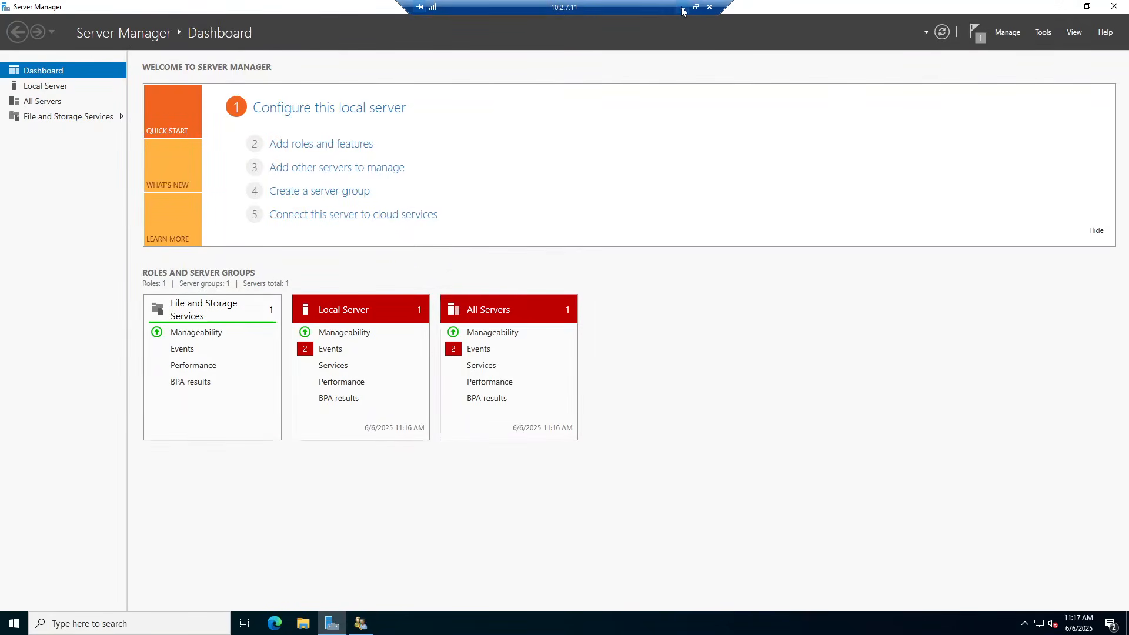
On MSSQL2, open the local User Accounts settings from the Run dialog
{"action": "mouse_move", "coordinate": [216, 624]}
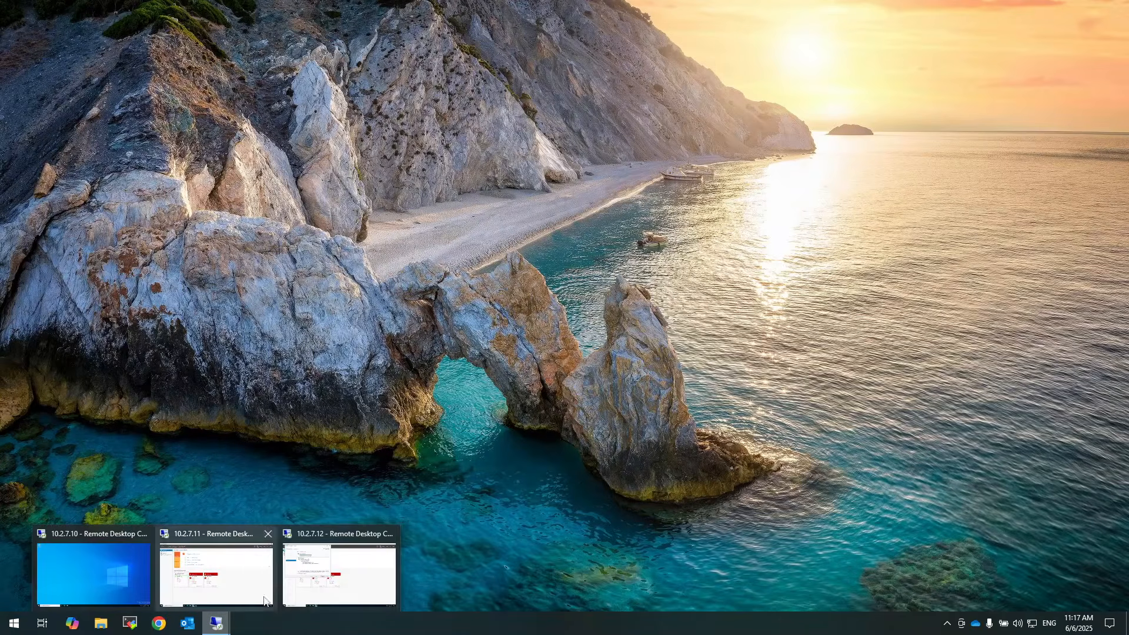
{"action": "left_click", "coordinate": [327, 576]}
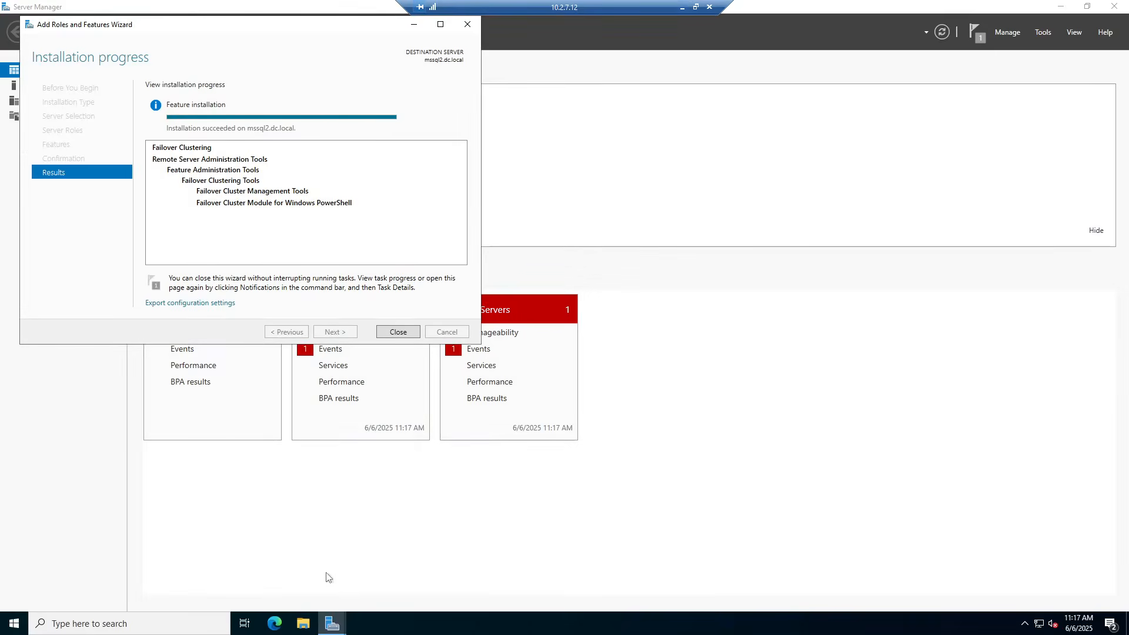
{"action": "left_click", "coordinate": [15, 623]}
{"action": "type", "text": "run"}
{"action": "key", "text": "Return"}
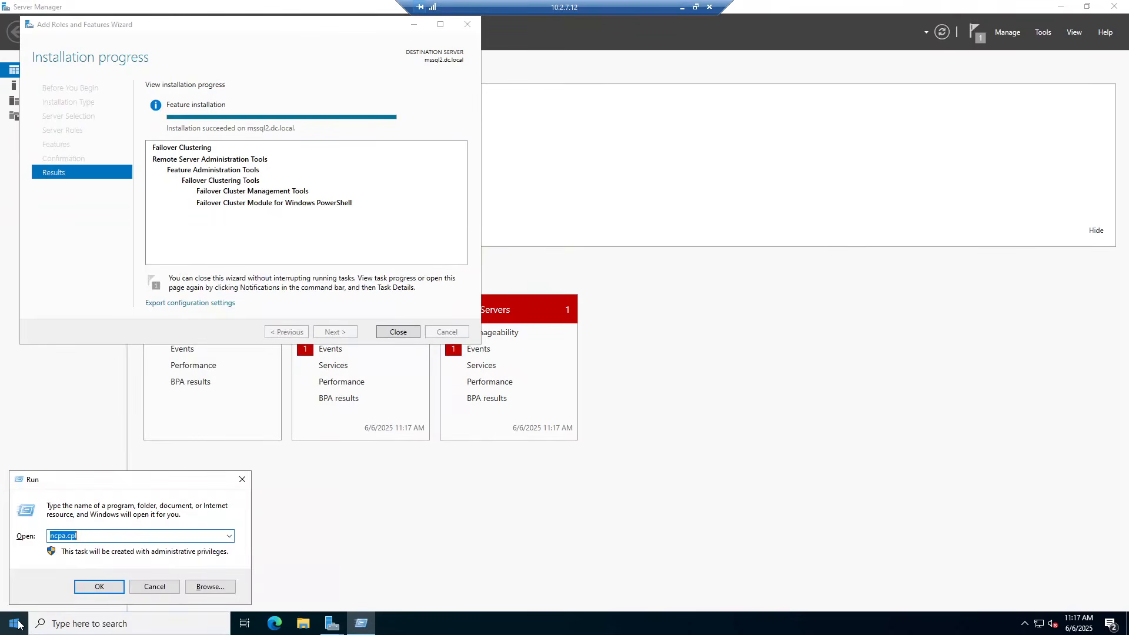
{"action": "type", "text": "control userpasswords"}
{"action": "key", "text": "Return"}
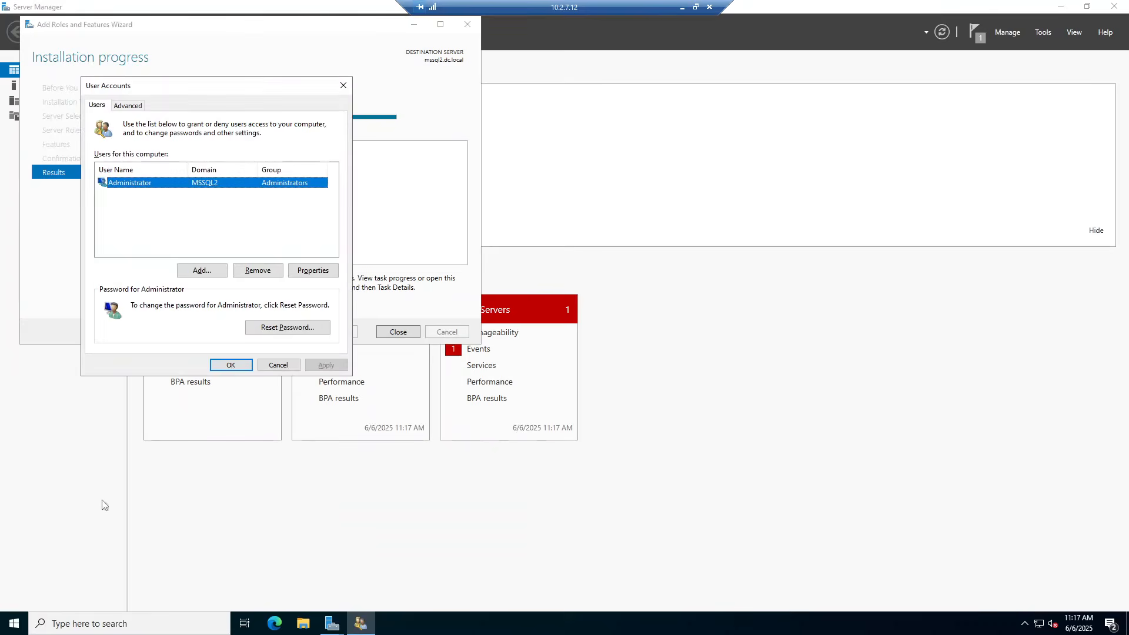
Add domain user mssqluser as an Administrator, then close the roles wizard and User Accounts
{"action": "left_click", "coordinate": [201, 271]}
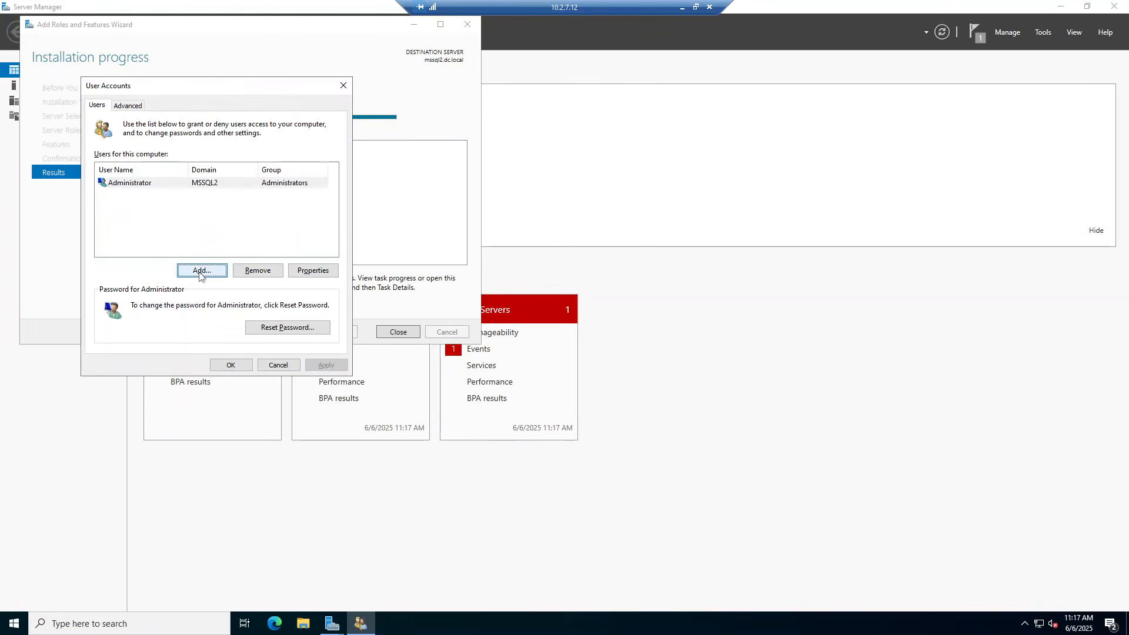
{"action": "type", "text": "mssq"}
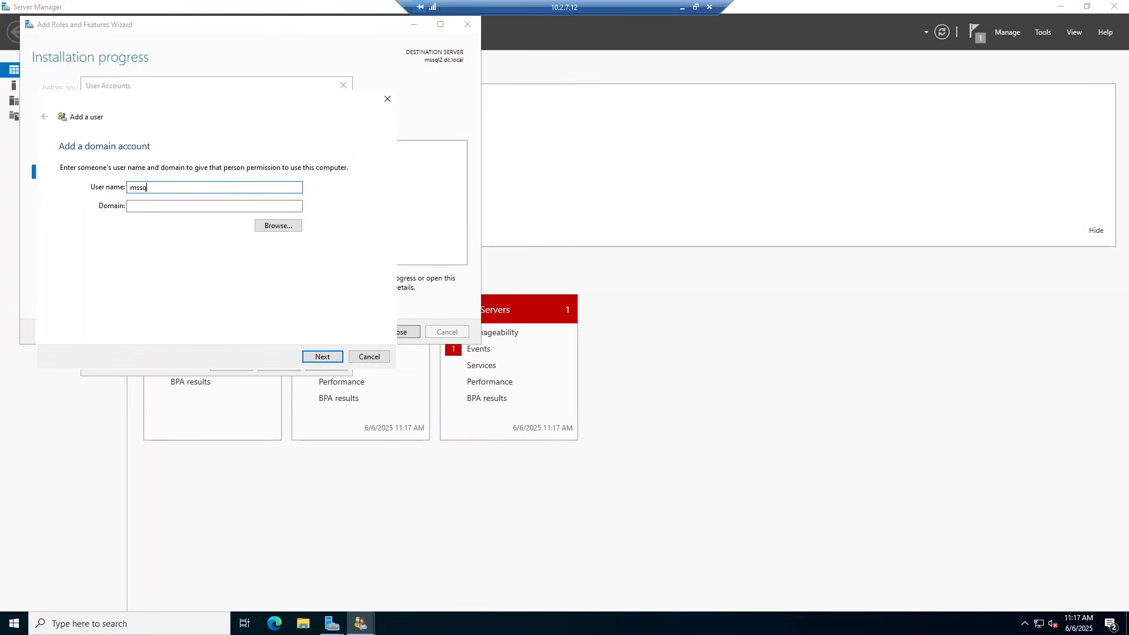
{"action": "type", "text": "luser"}
{"action": "key", "text": "Tab"}
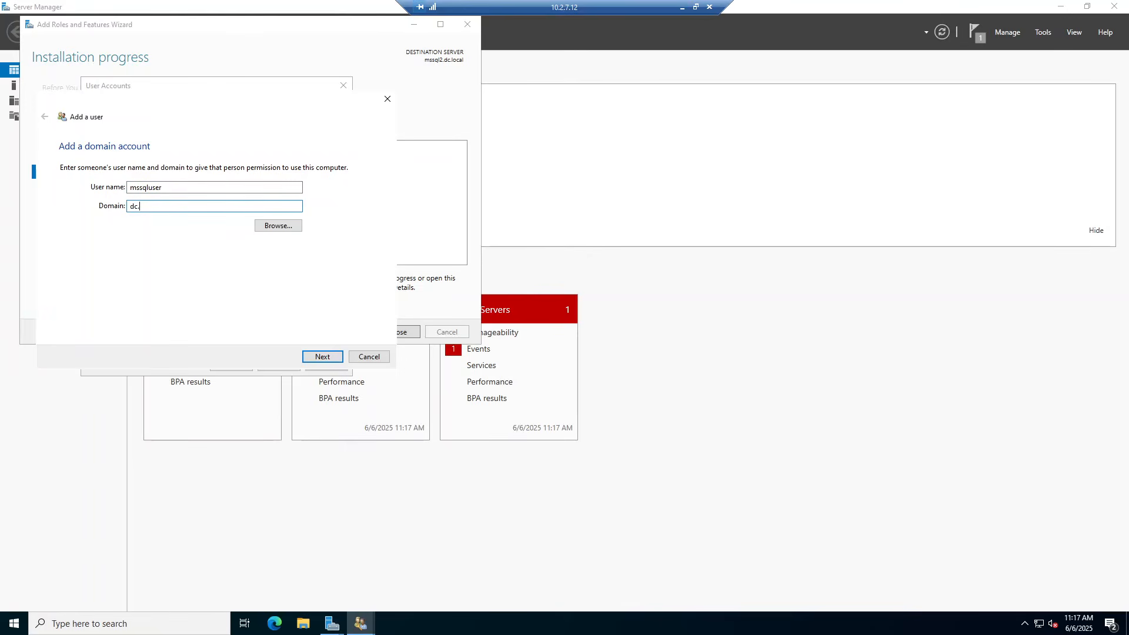
{"action": "key", "text": "Return"}
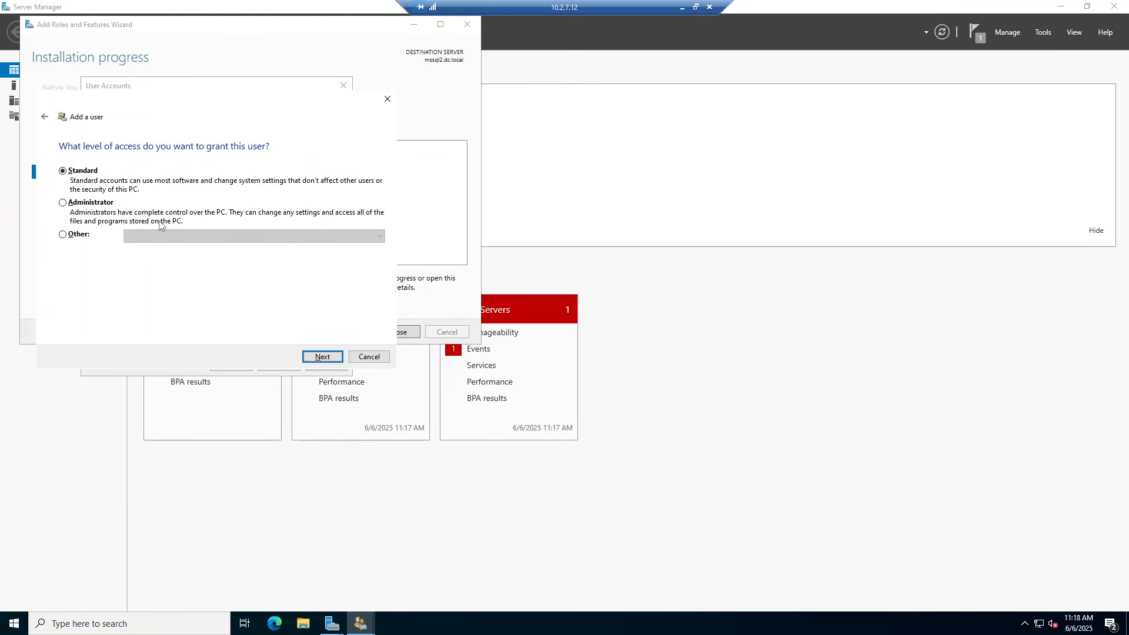
{"action": "left_click", "coordinate": [86, 202]}
{"action": "left_click", "coordinate": [322, 356]}
{"action": "left_click", "coordinate": [322, 356]}
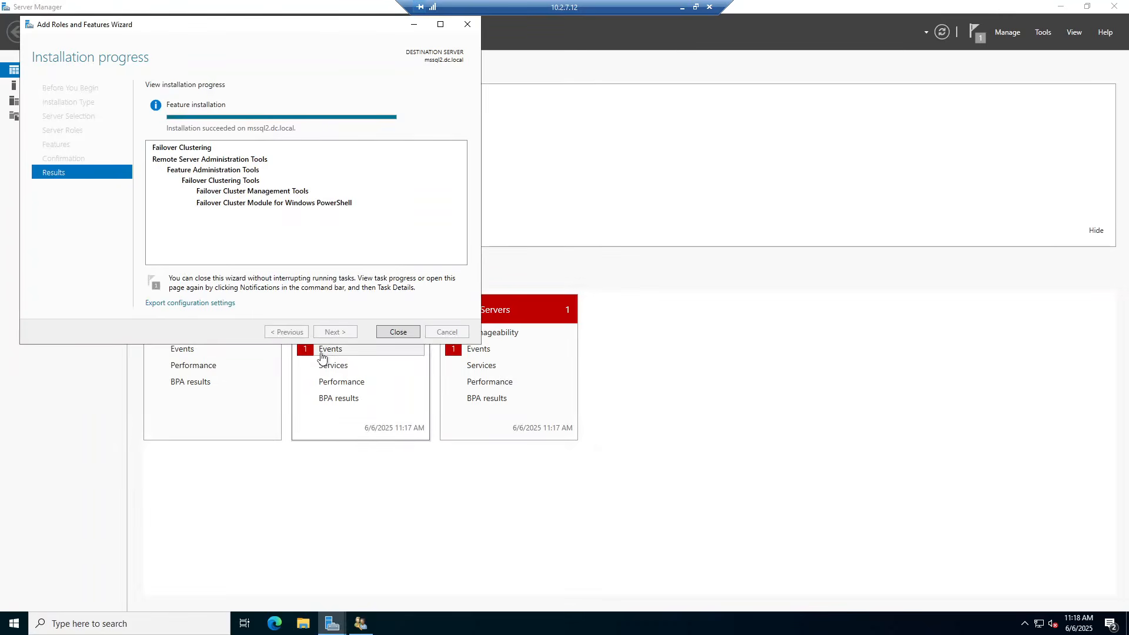
{"action": "left_click", "coordinate": [399, 332]}
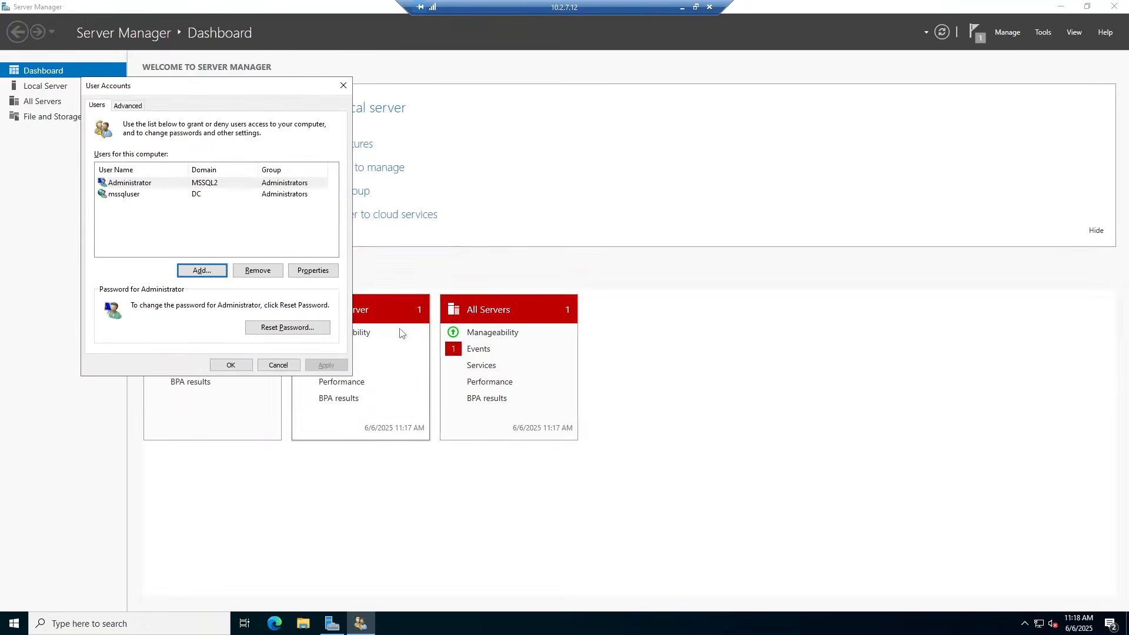
{"action": "left_click", "coordinate": [230, 365]}
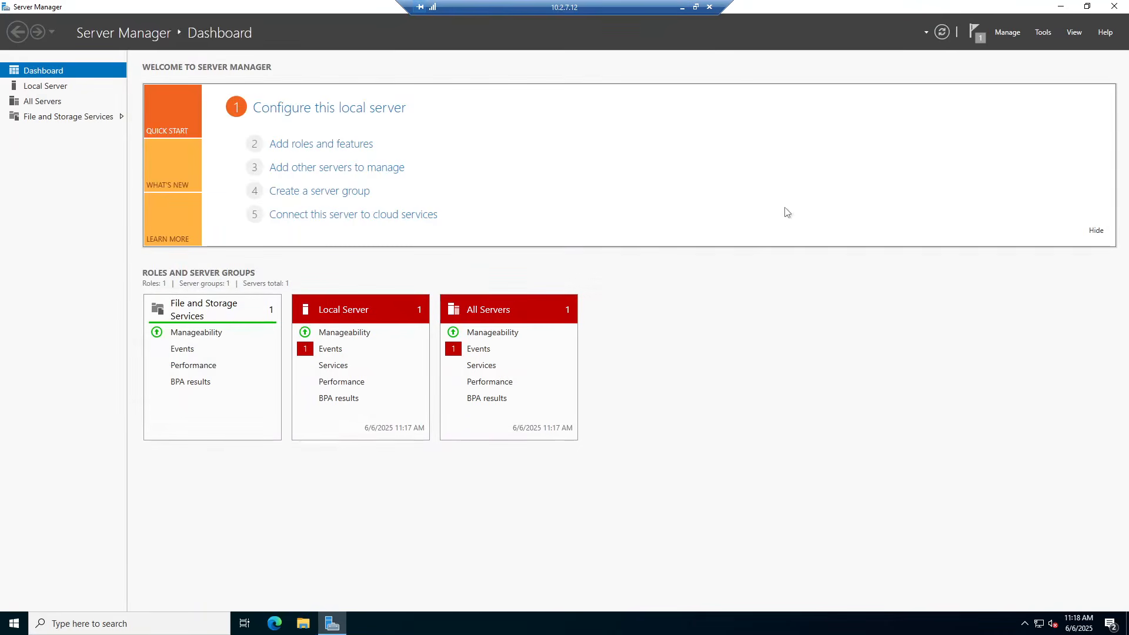
Switch to MSSQL1 and close Server Manager and the User Accounts window
{"action": "left_click", "coordinate": [682, 9]}
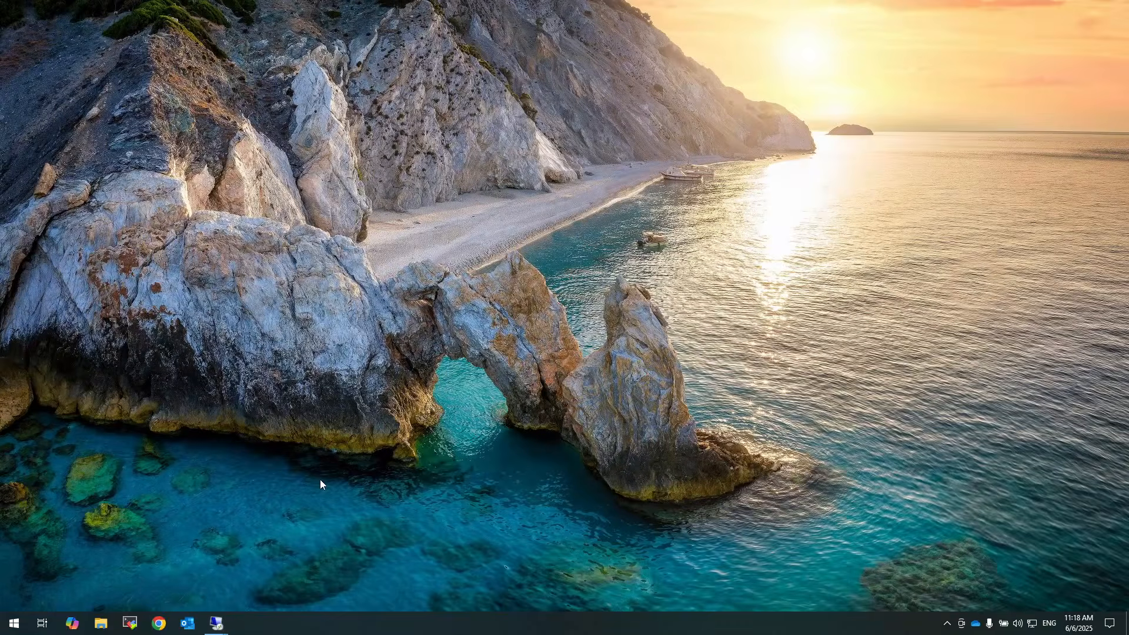
{"action": "mouse_move", "coordinate": [216, 624]}
{"action": "left_click", "coordinate": [203, 575]}
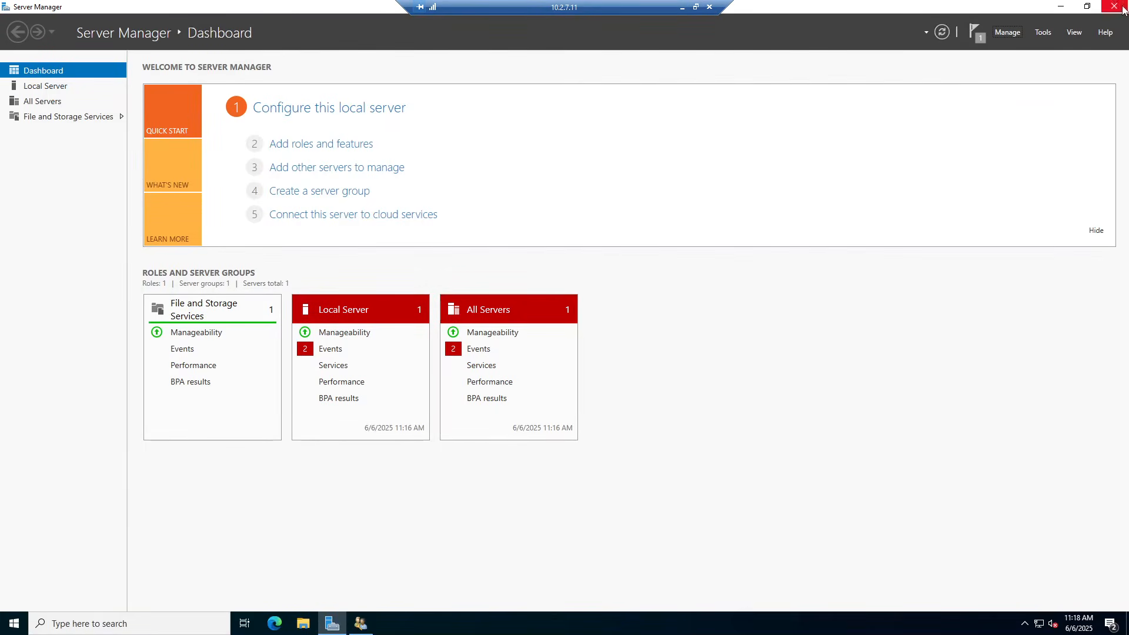
{"action": "left_click", "coordinate": [1114, 6]}
{"action": "left_click", "coordinate": [194, 335]}
Launch Failover Cluster Manager maximized and begin Validate Configuration
{"action": "left_click", "coordinate": [12, 625]}
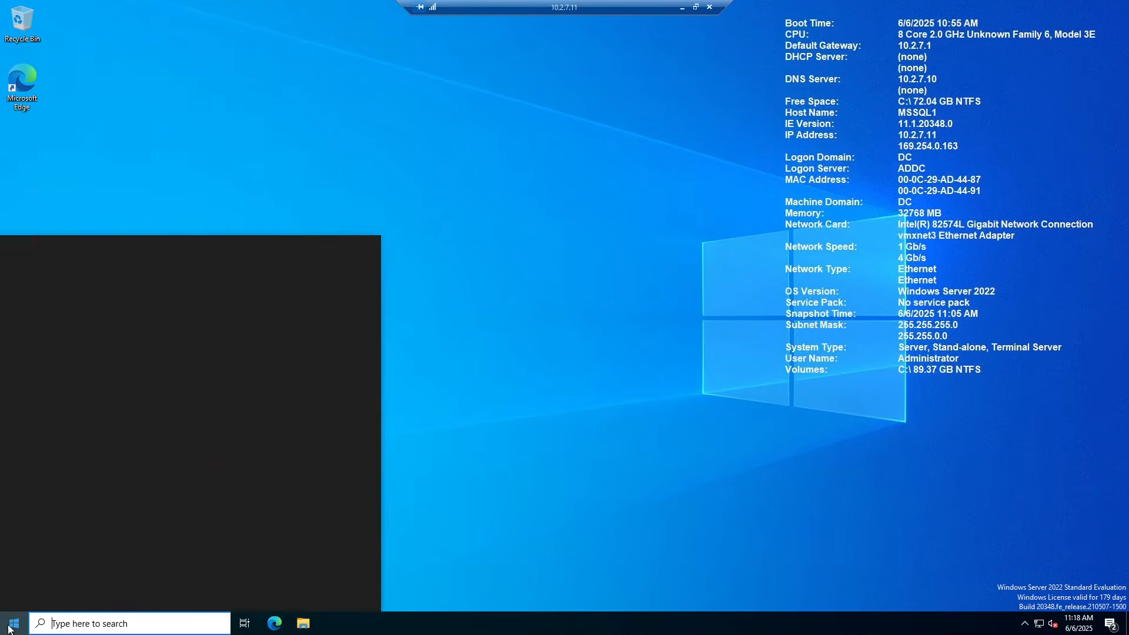
{"action": "type", "text": "clus"}
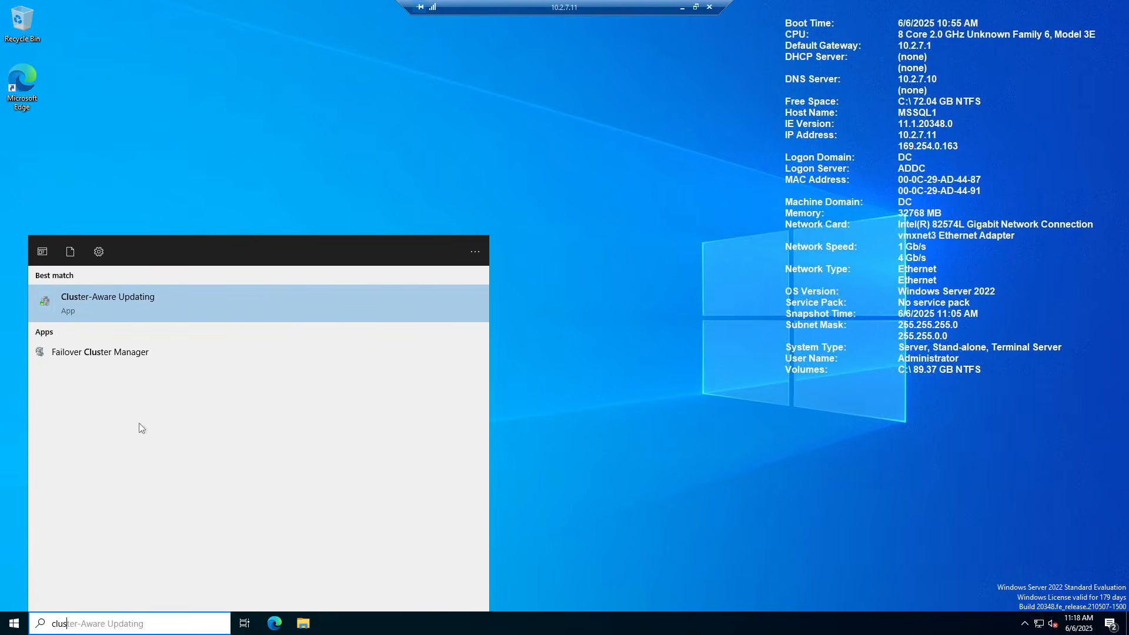
{"action": "left_click", "coordinate": [92, 353]}
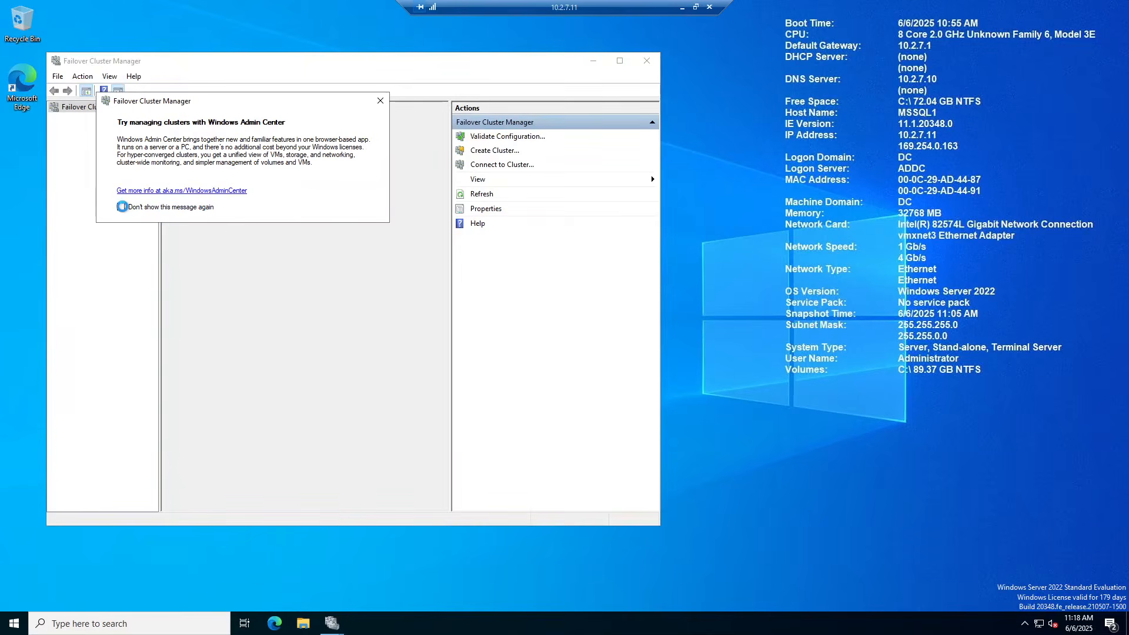
{"action": "left_click", "coordinate": [381, 101]}
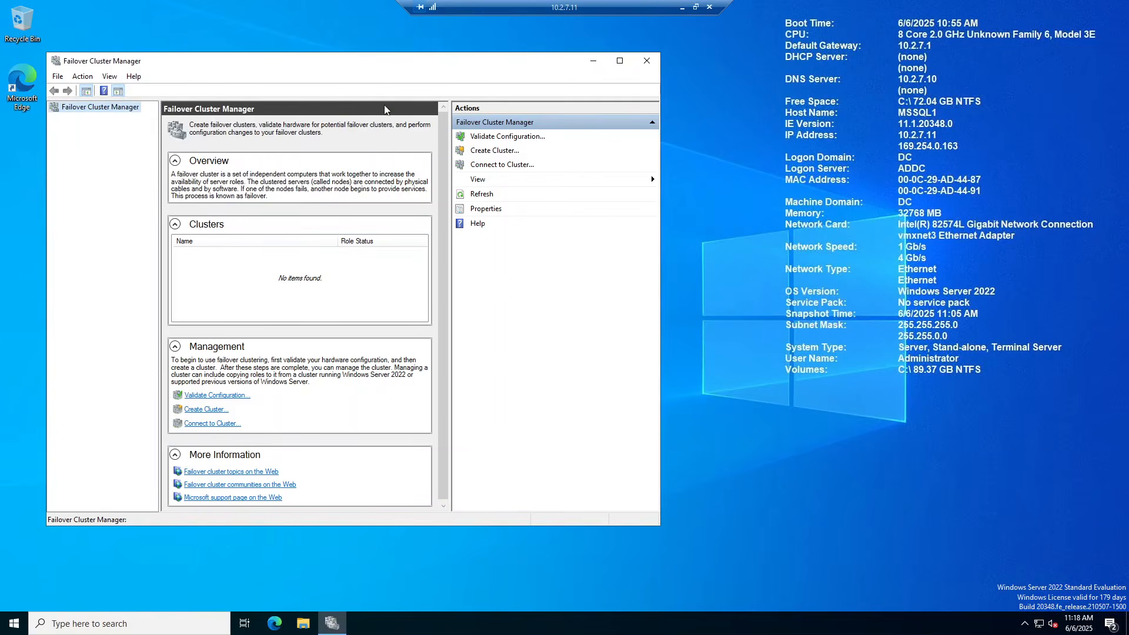
{"action": "left_click", "coordinate": [620, 60]}
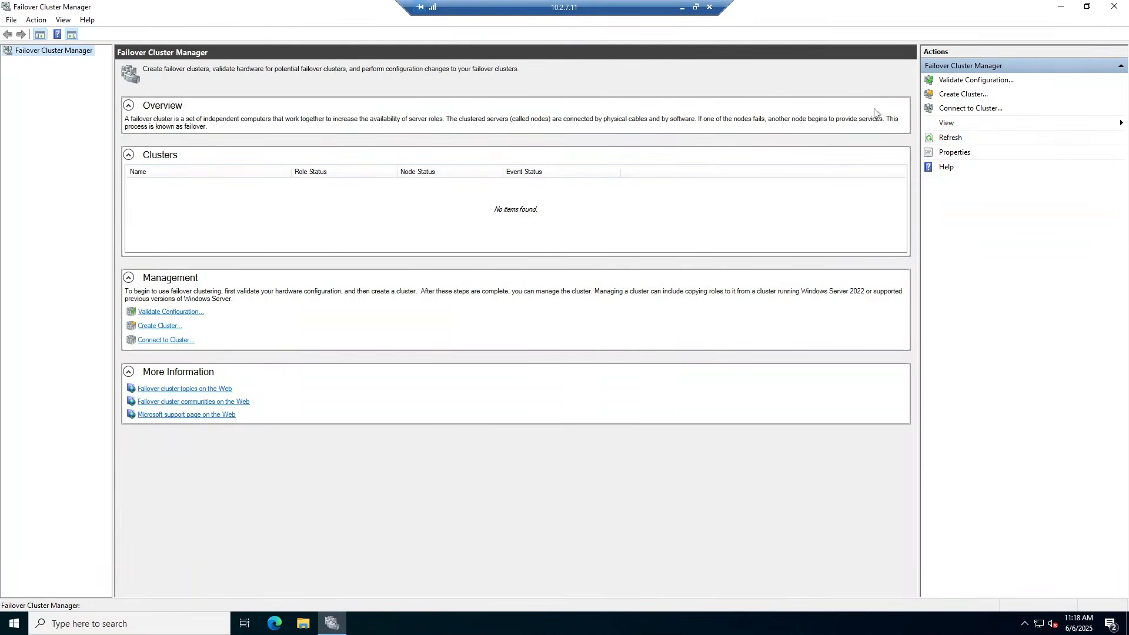
{"action": "left_click", "coordinate": [974, 83]}
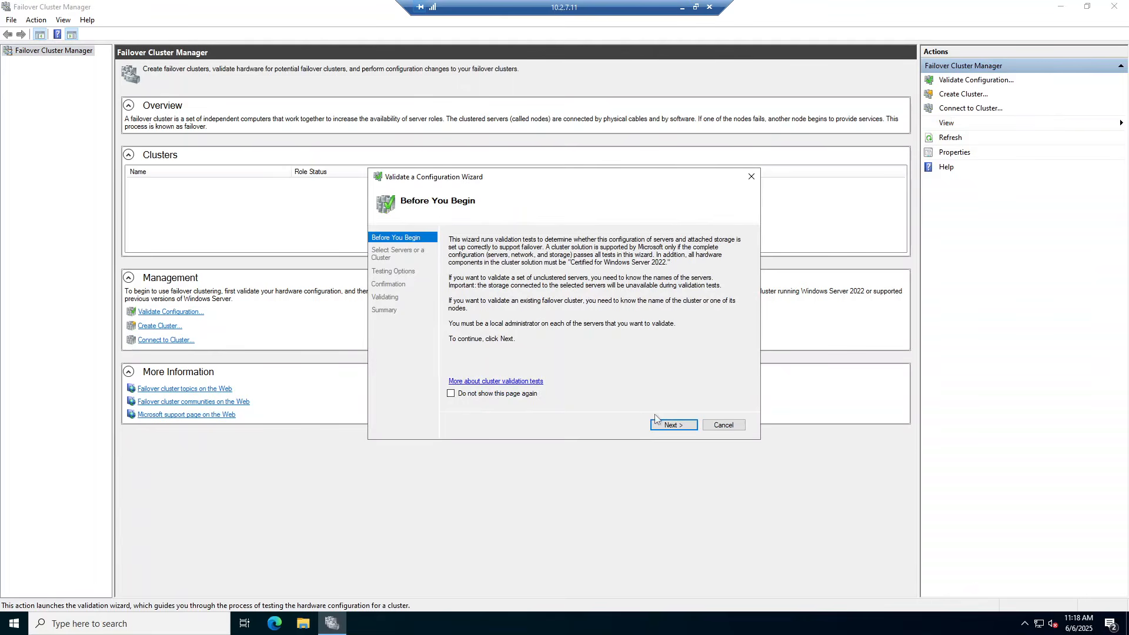
Add MSSQL1 and MSSQL2 as servers to validate via a directory search for 'mssq'
{"action": "left_click", "coordinate": [670, 424]}
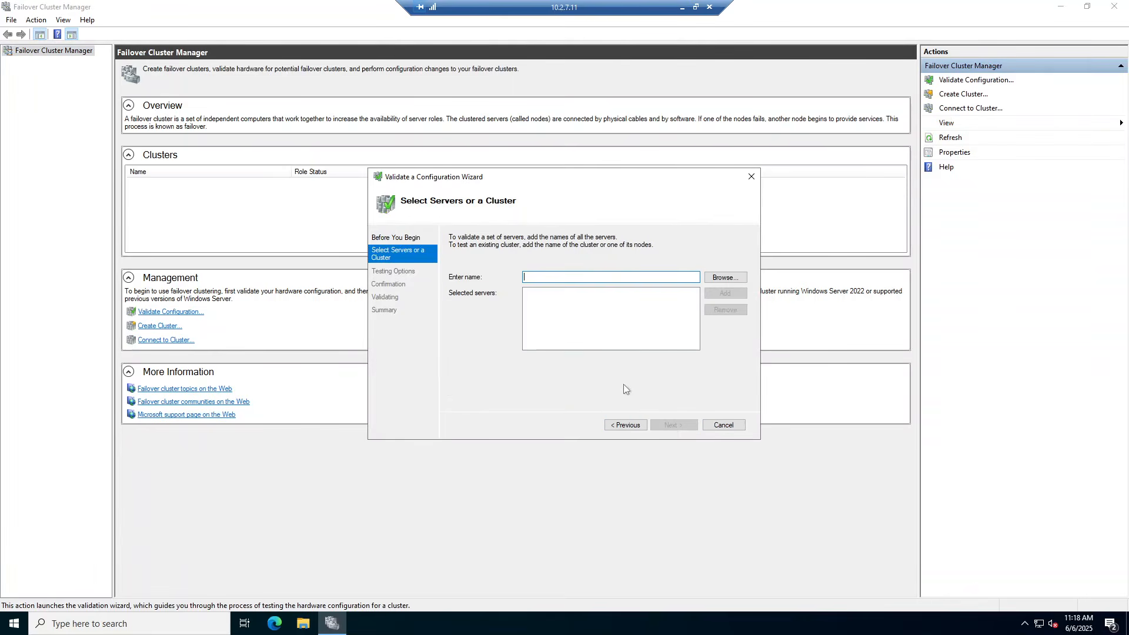
{"action": "left_click", "coordinate": [725, 277]}
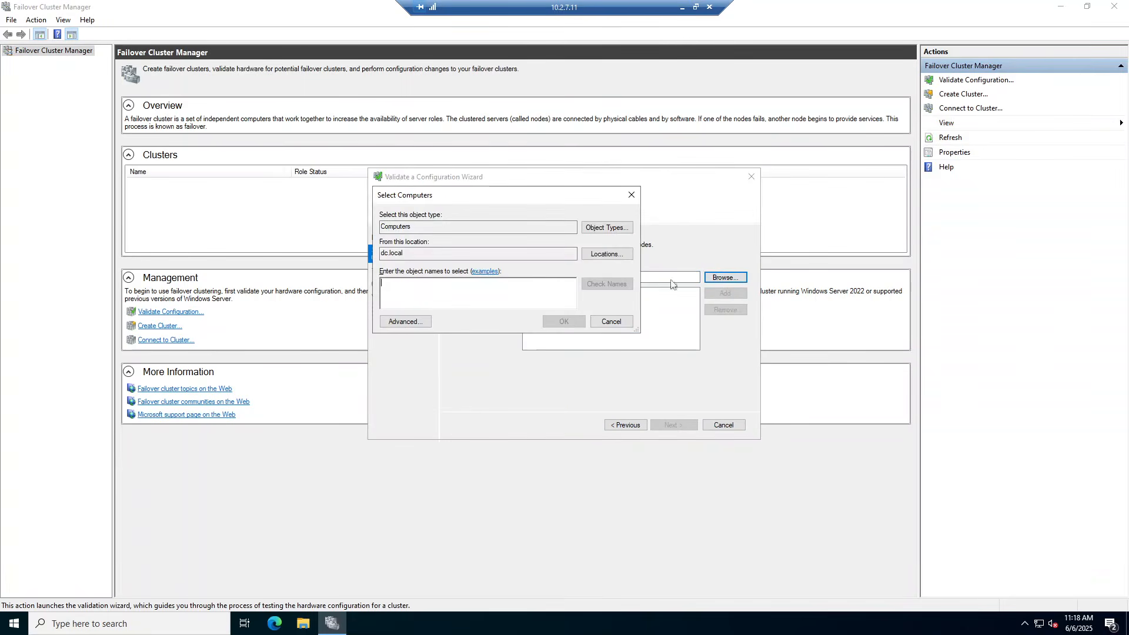
{"action": "type", "text": "mssql"}
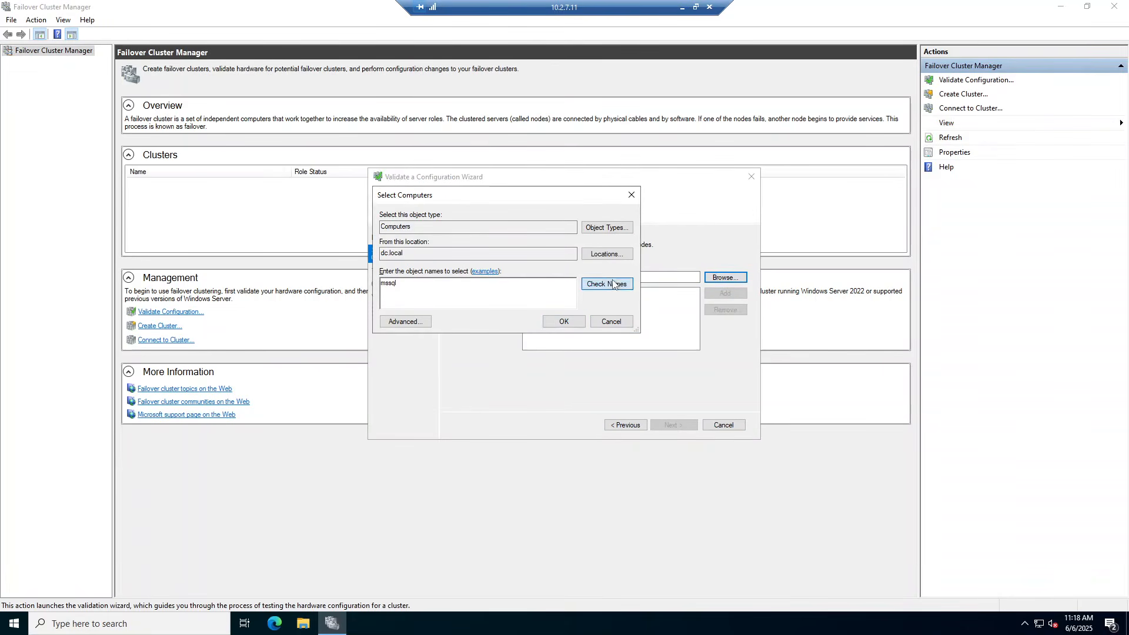
{"action": "left_click", "coordinate": [613, 285]}
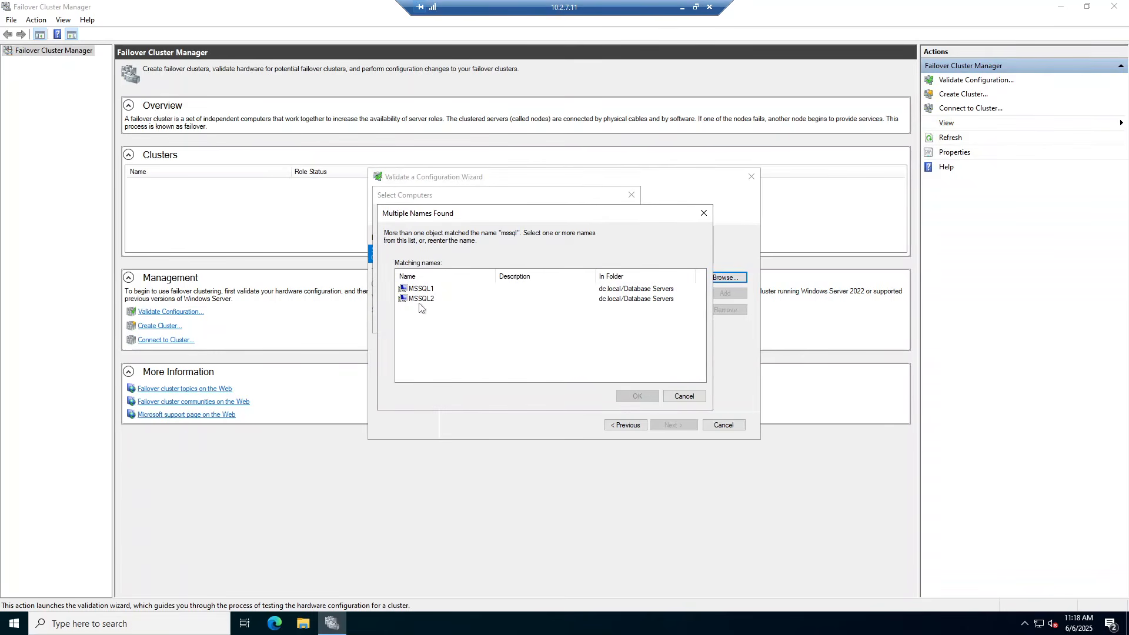
{"action": "left_click_drag", "start_coordinate": [414, 324], "coordinate": [431, 288]}
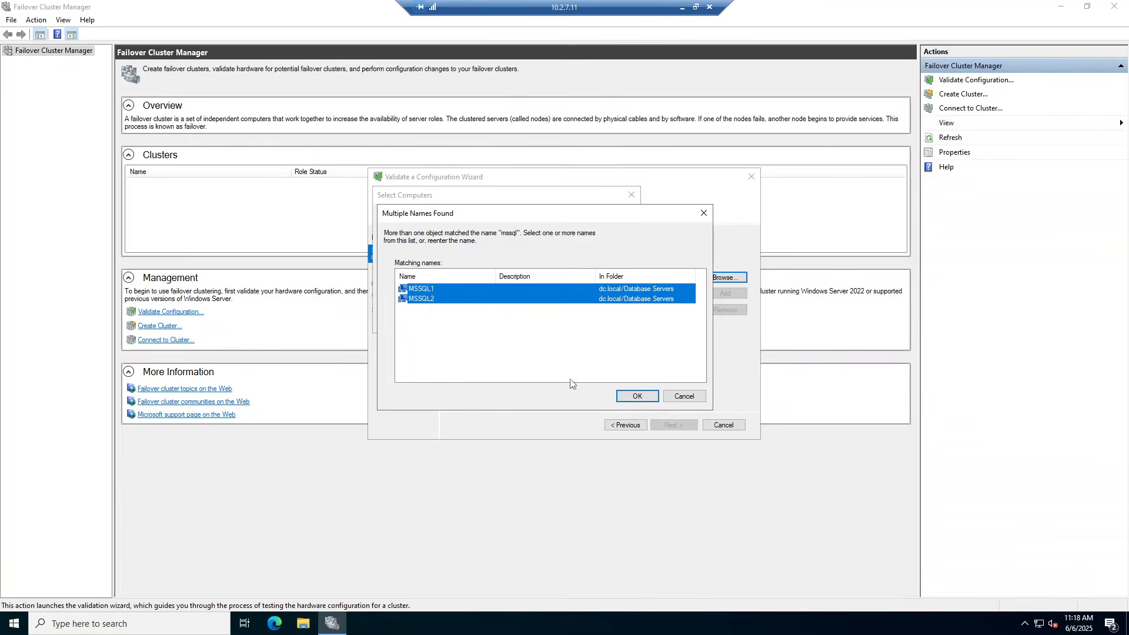
{"action": "left_click", "coordinate": [637, 396]}
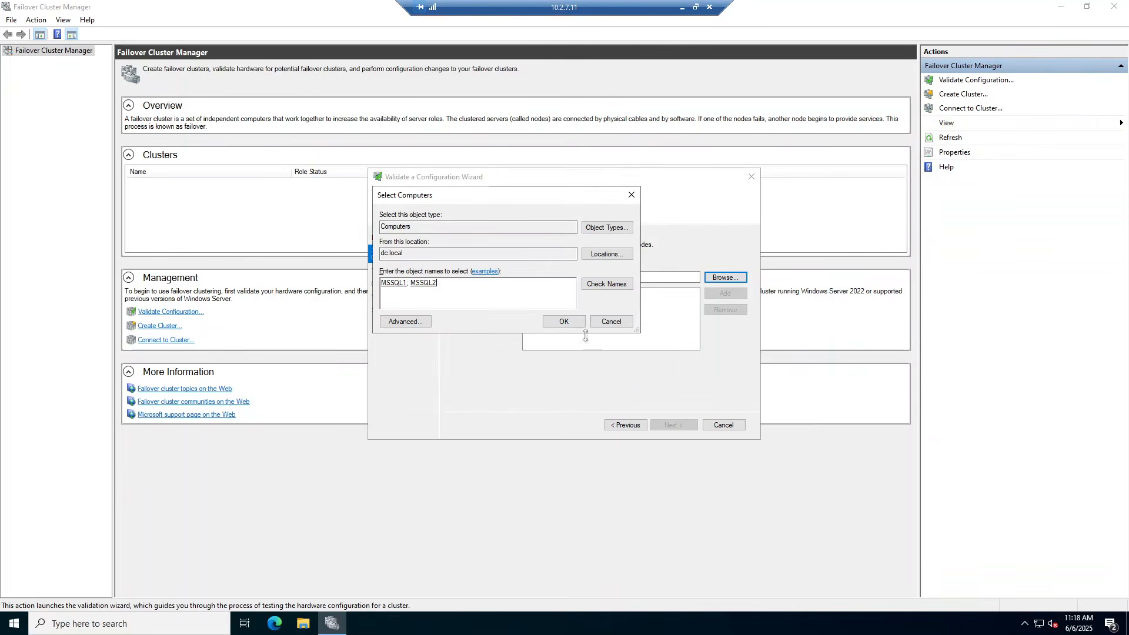
{"action": "left_click", "coordinate": [564, 322]}
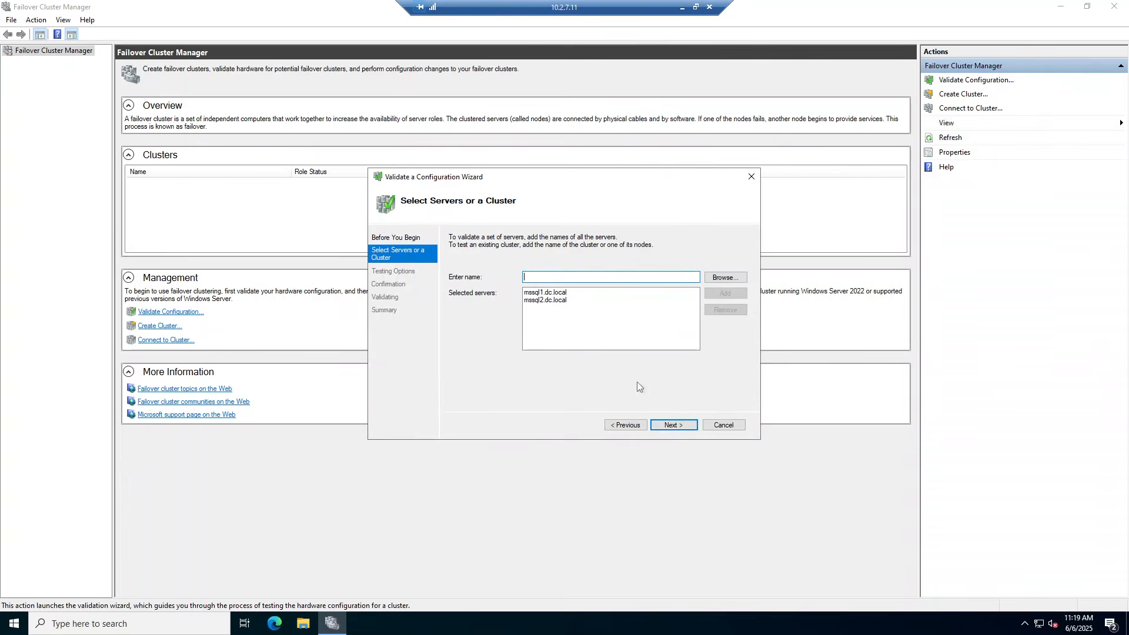
Keep the run-all-tests option and start the validation
{"action": "left_click", "coordinate": [676, 430]}
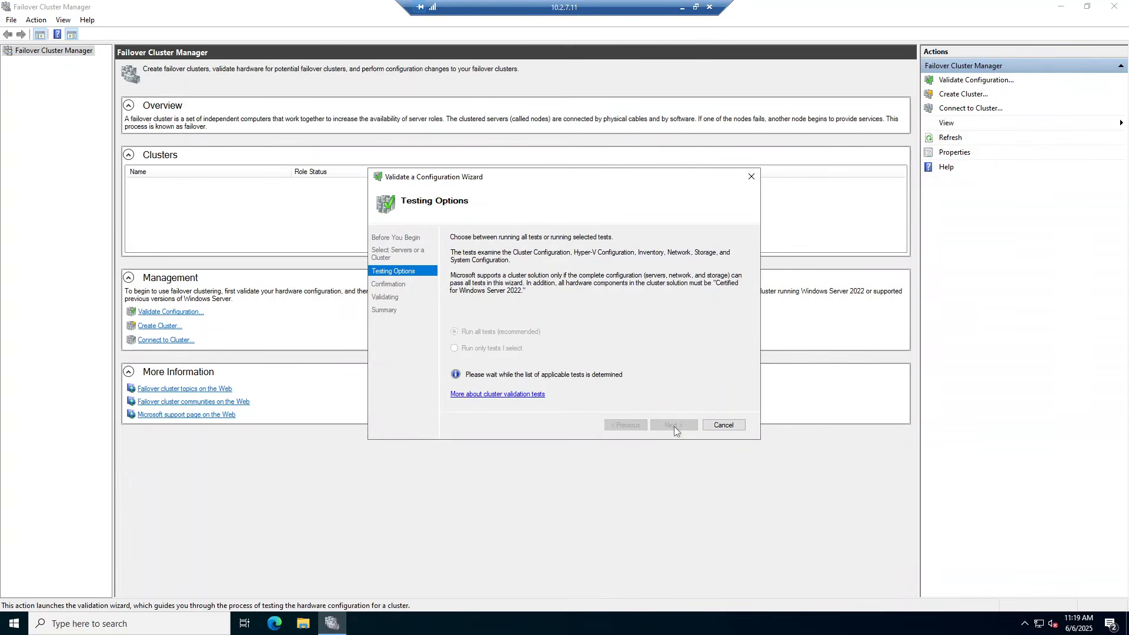
{"action": "left_click", "coordinate": [675, 425]}
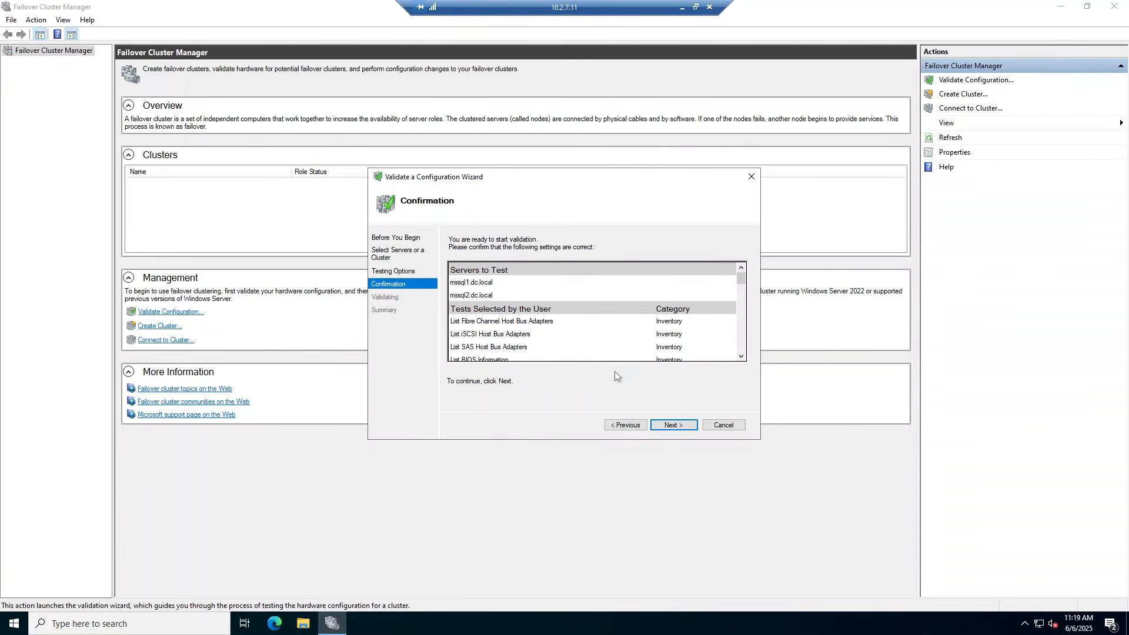
{"action": "left_click", "coordinate": [672, 426]}
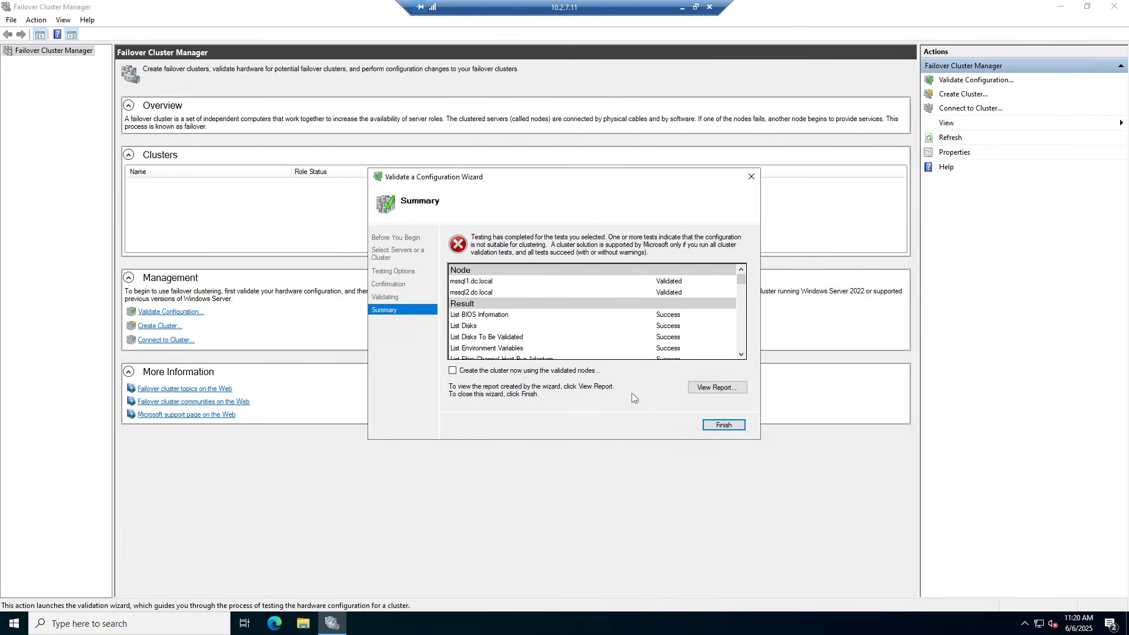
Scroll the validation summary to the Errors section, then finish the wizard
{"action": "left_click_drag", "start_coordinate": [741, 285], "coordinate": [748, 361]}
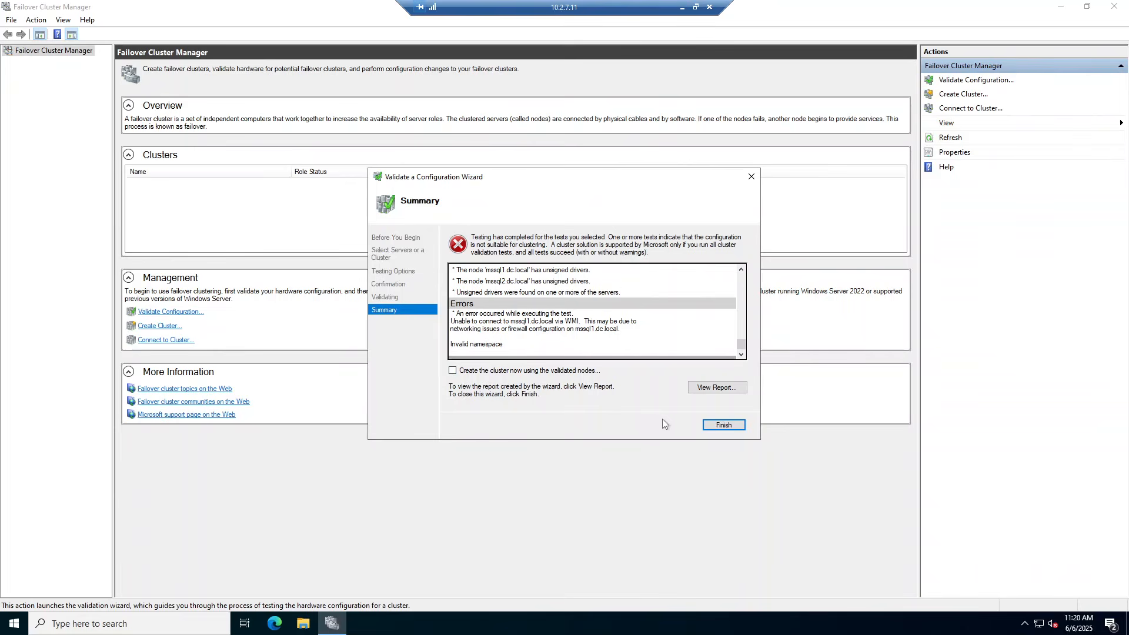
{"action": "left_click", "coordinate": [728, 426]}
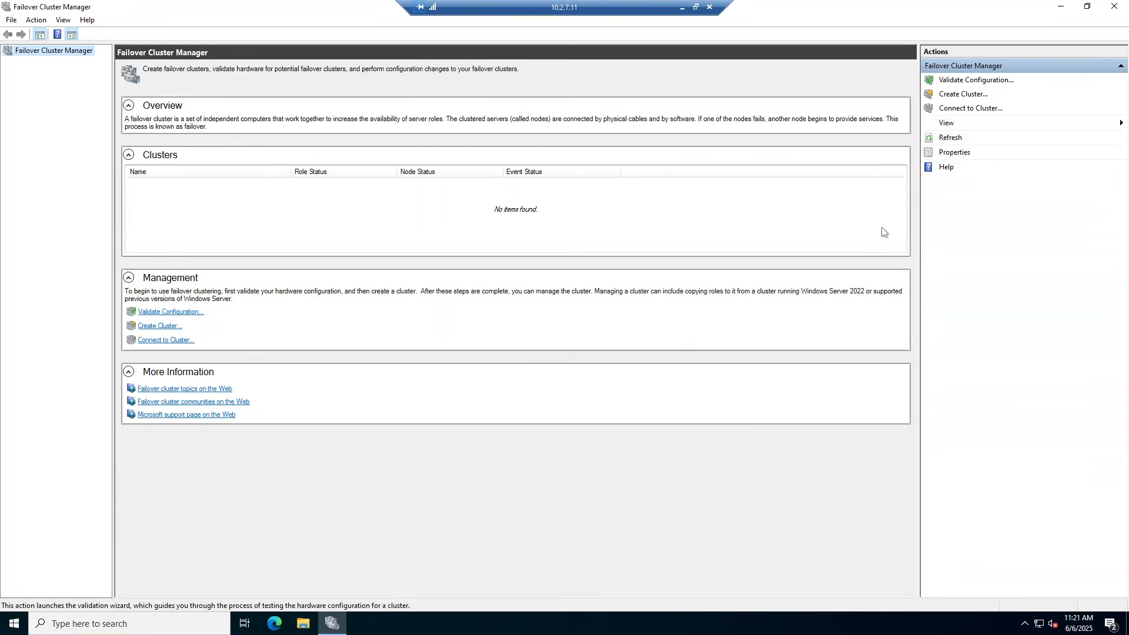
Start the Create Cluster Wizard and add mssql1.dc.local and mssql2.dc.local as its servers
{"action": "left_click", "coordinate": [955, 94]}
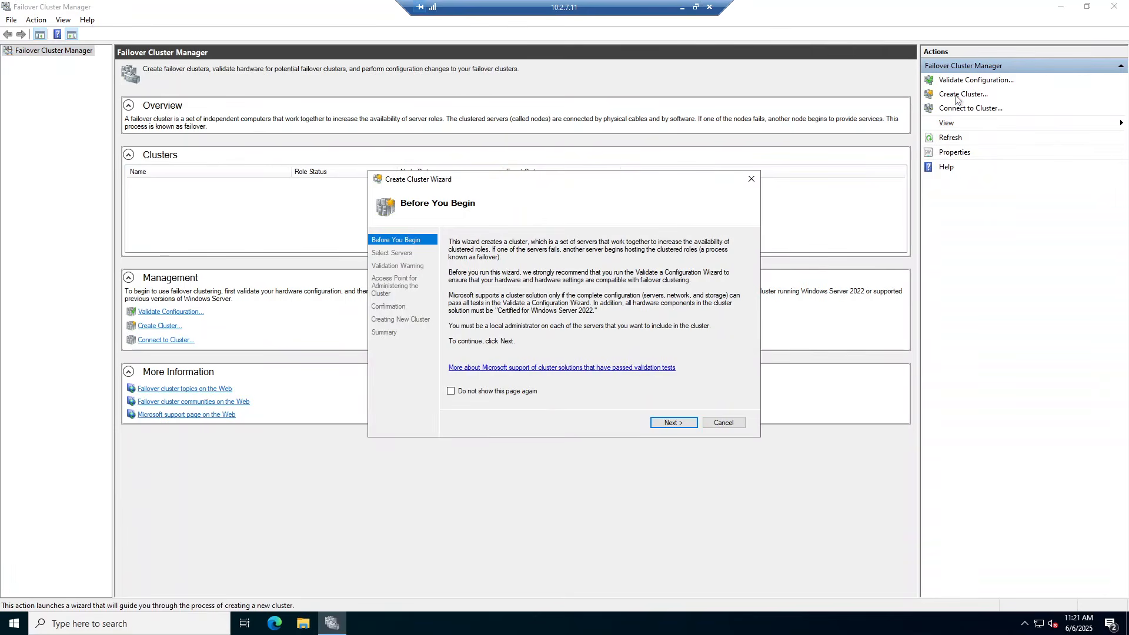
{"action": "left_click", "coordinate": [674, 423]}
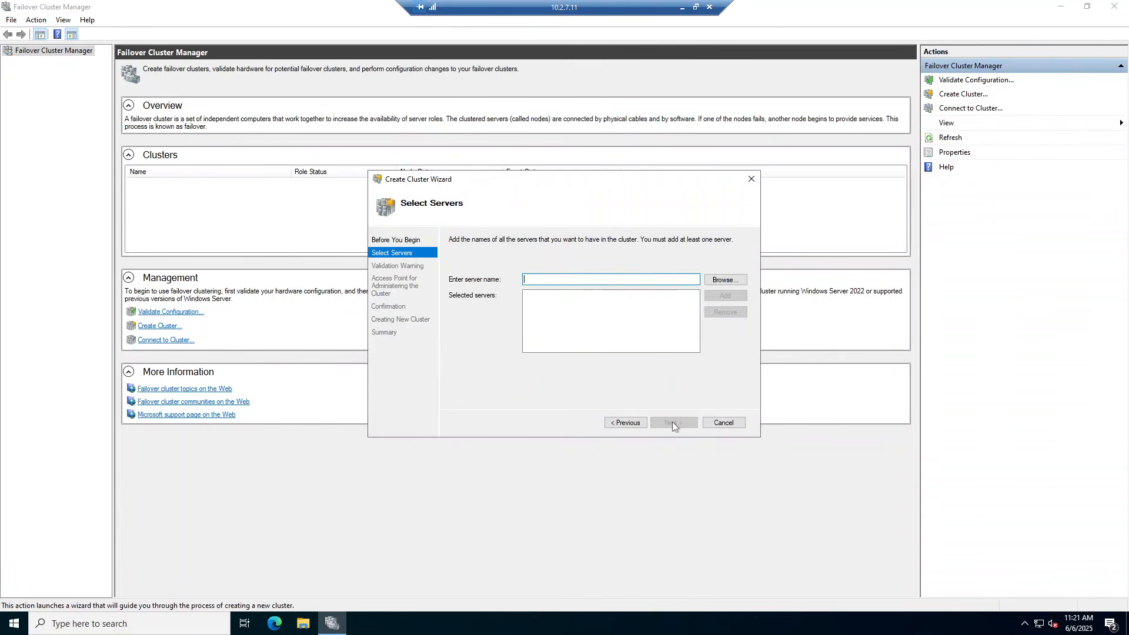
{"action": "left_click", "coordinate": [725, 281]}
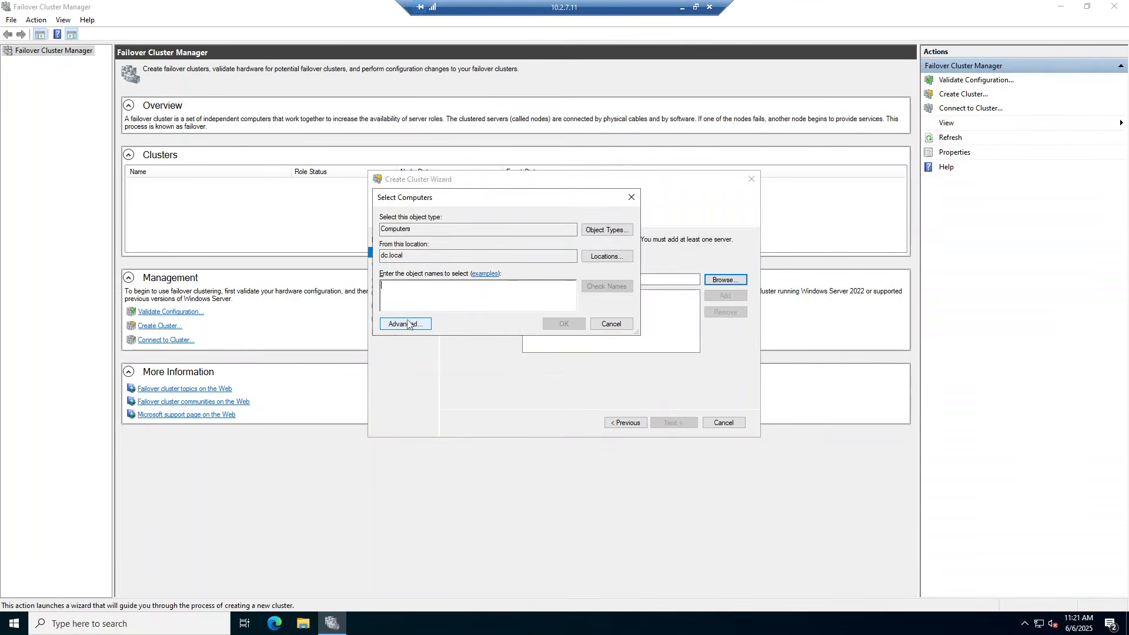
{"action": "type", "text": "mssql"}
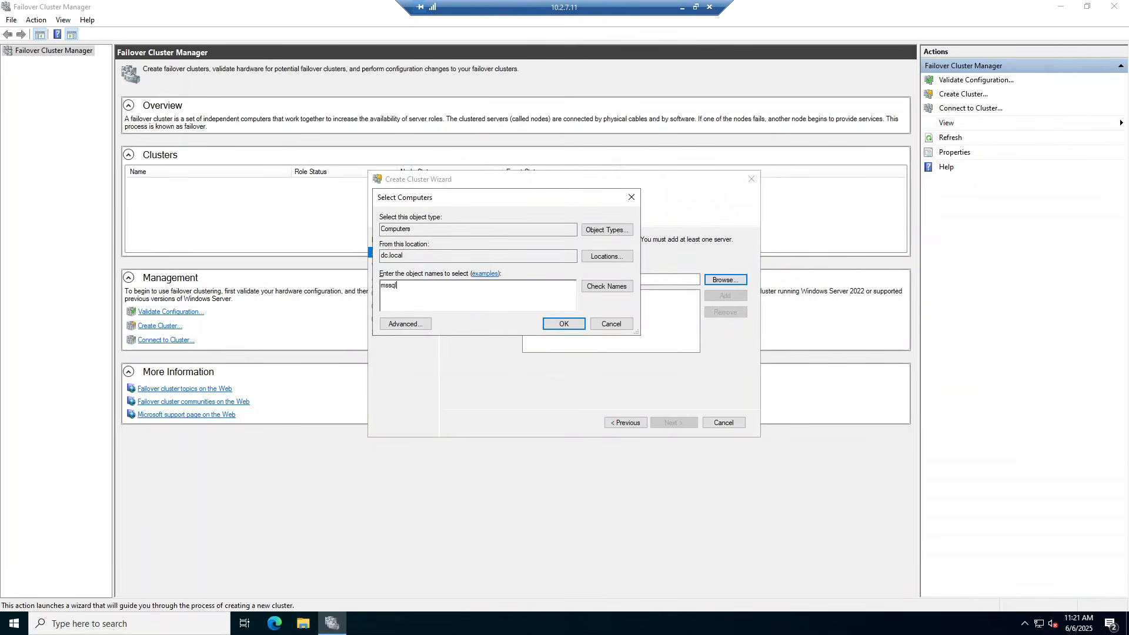
{"action": "left_click", "coordinate": [599, 292]}
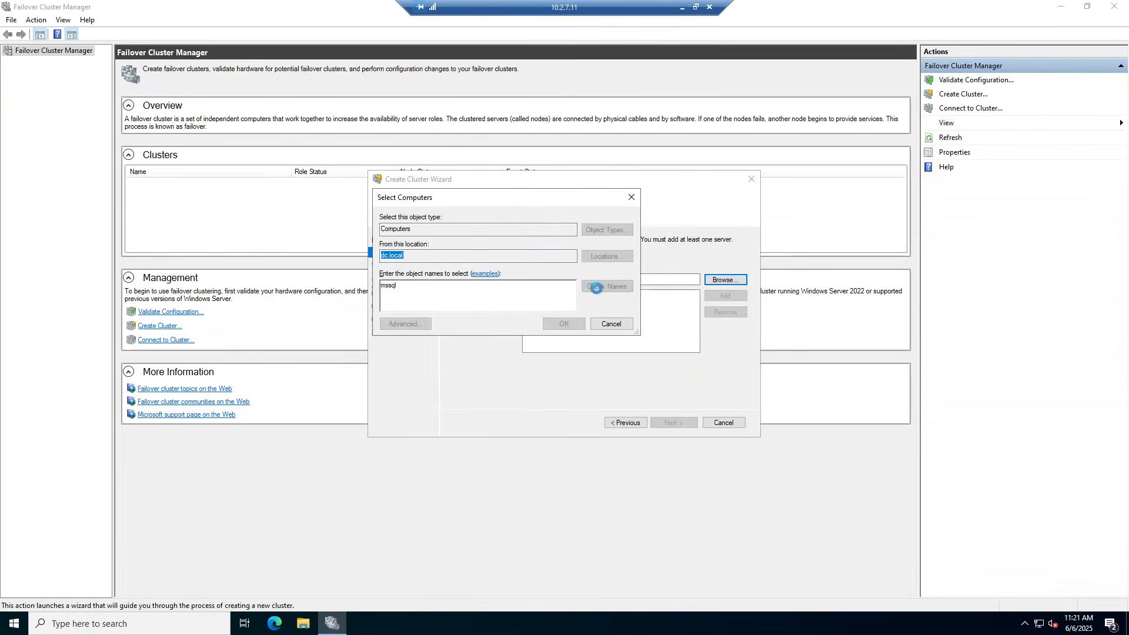
{"action": "left_click_drag", "start_coordinate": [407, 329], "coordinate": [440, 283]}
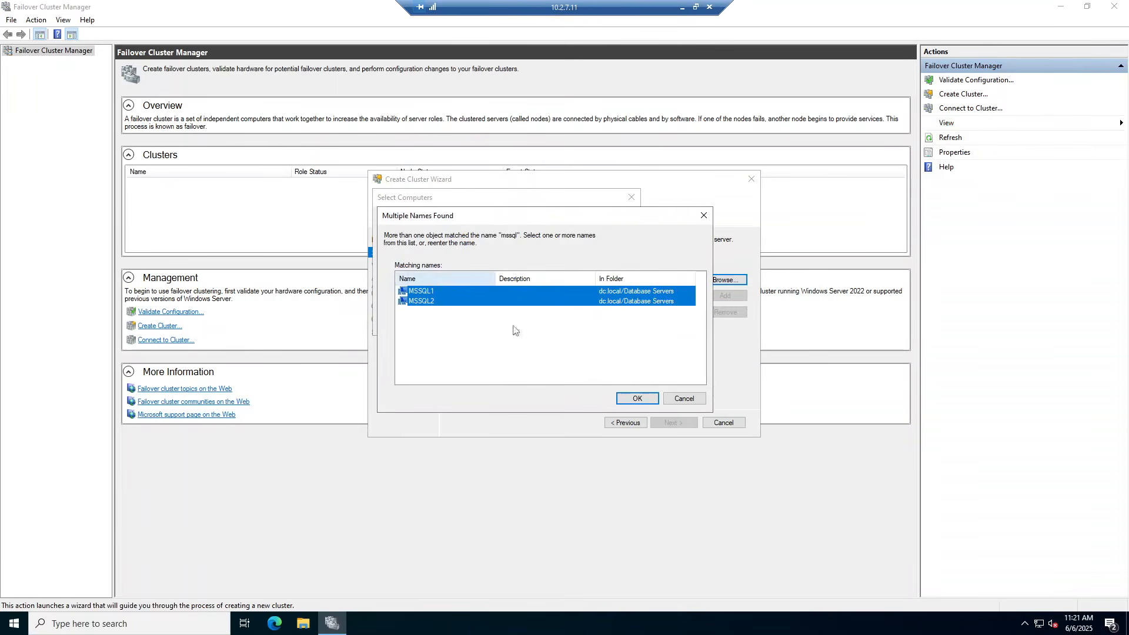
{"action": "left_click", "coordinate": [638, 400]}
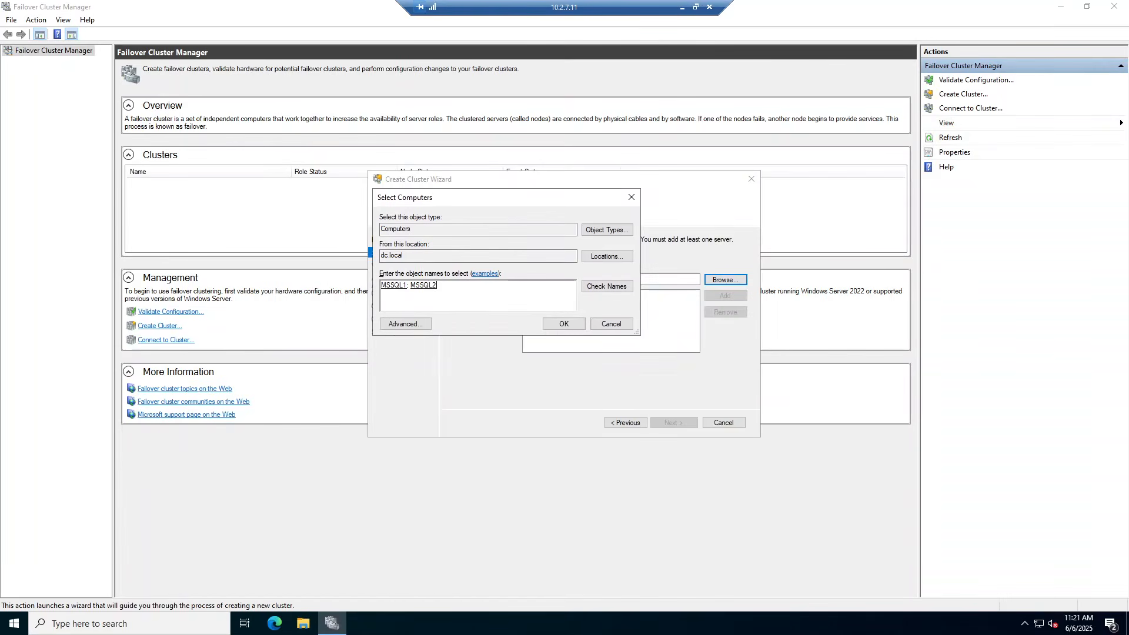
{"action": "left_click", "coordinate": [560, 325]}
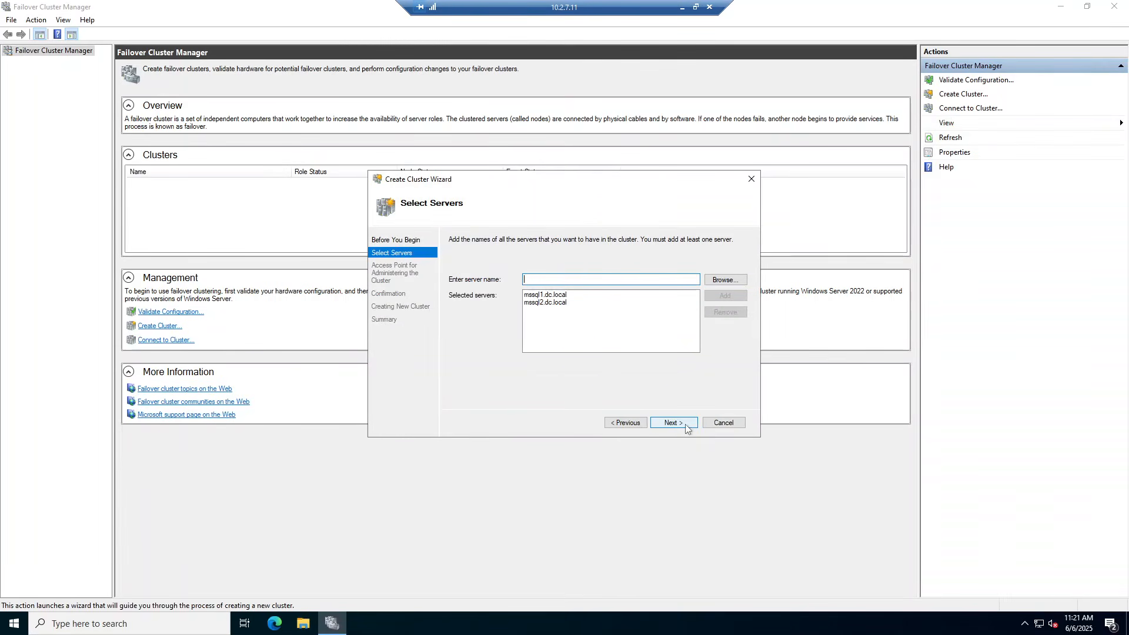
{"action": "left_click", "coordinate": [685, 424]}
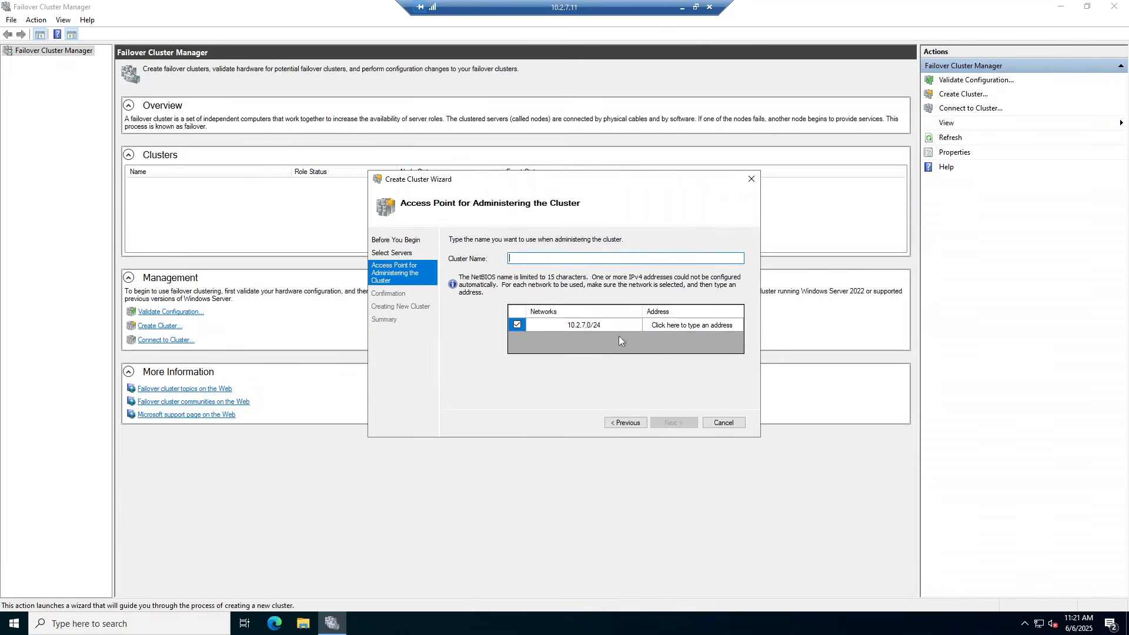
Create the cluster named mssqlcluster with IP address 10.2.7.5
{"action": "left_click", "coordinate": [693, 325]}
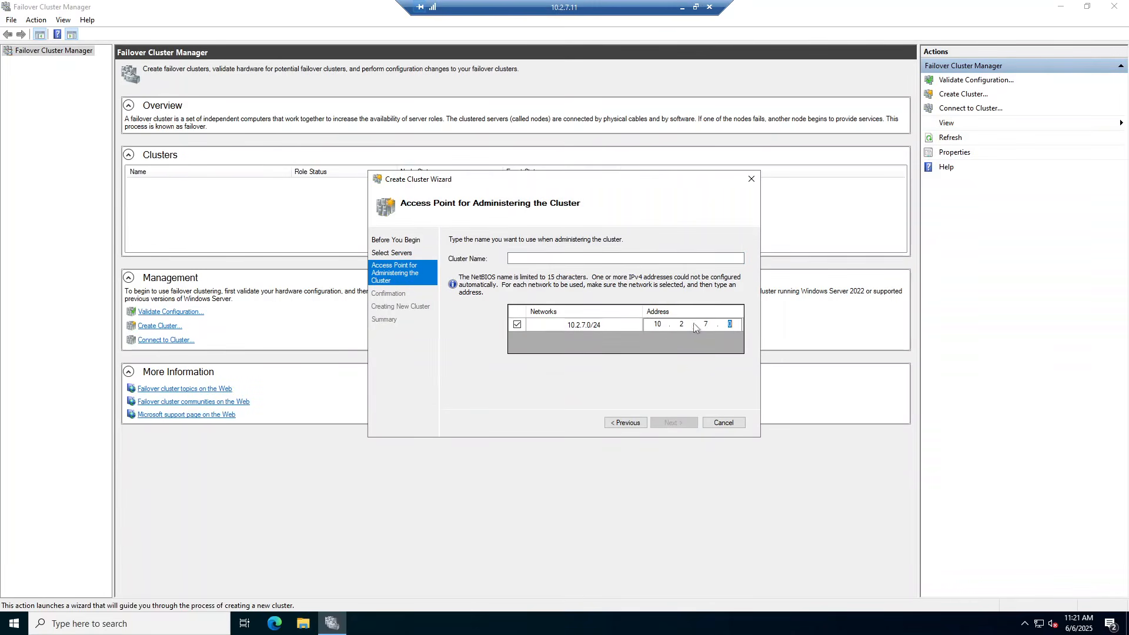
{"action": "type", "text": "5"}
{"action": "left_click", "coordinate": [626, 259]}
{"action": "type", "text": "mssqlcluster"}
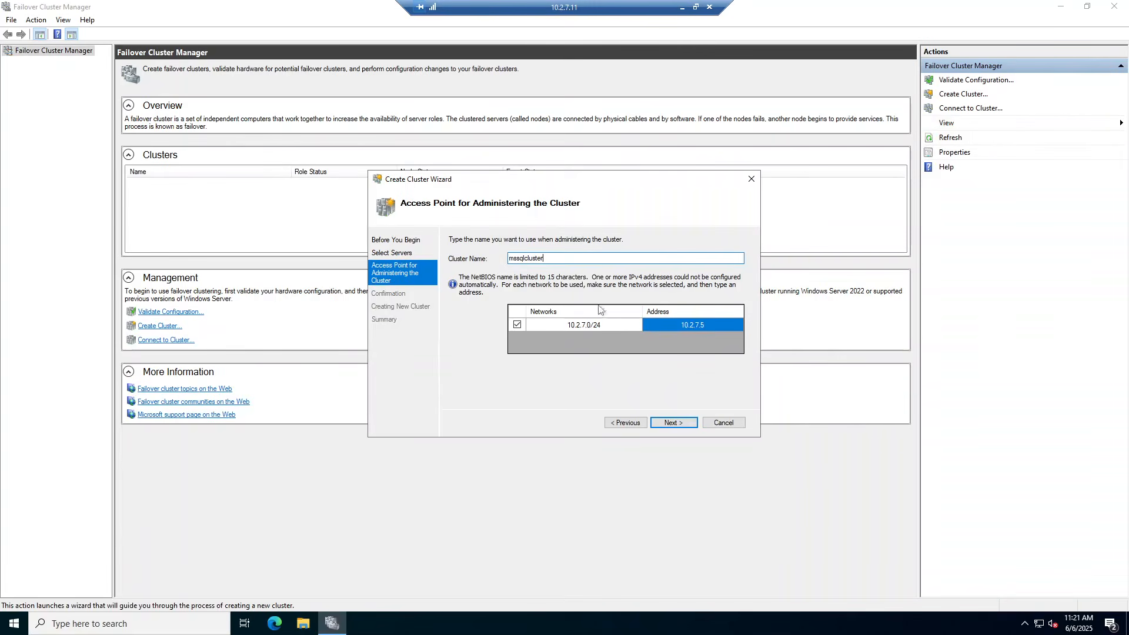
{"action": "left_click", "coordinate": [680, 423]}
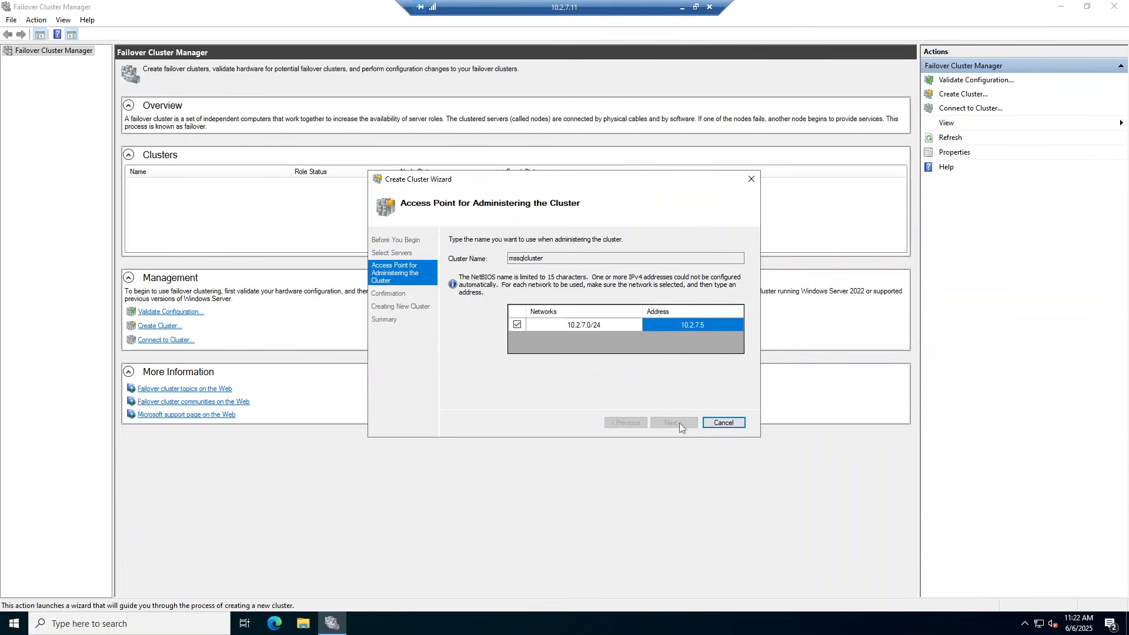
{"action": "left_click", "coordinate": [674, 421]}
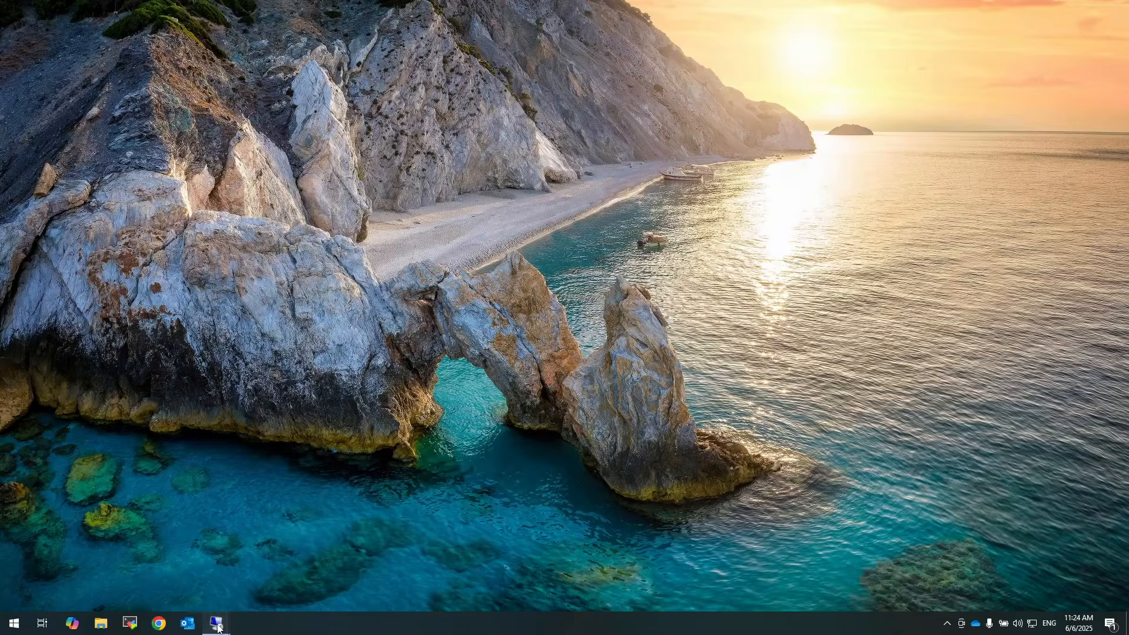
On the domain controller, check the mssqlcluster computer object in the Database Servers OU
{"action": "mouse_move", "coordinate": [216, 622]}
{"action": "left_click", "coordinate": [125, 566]}
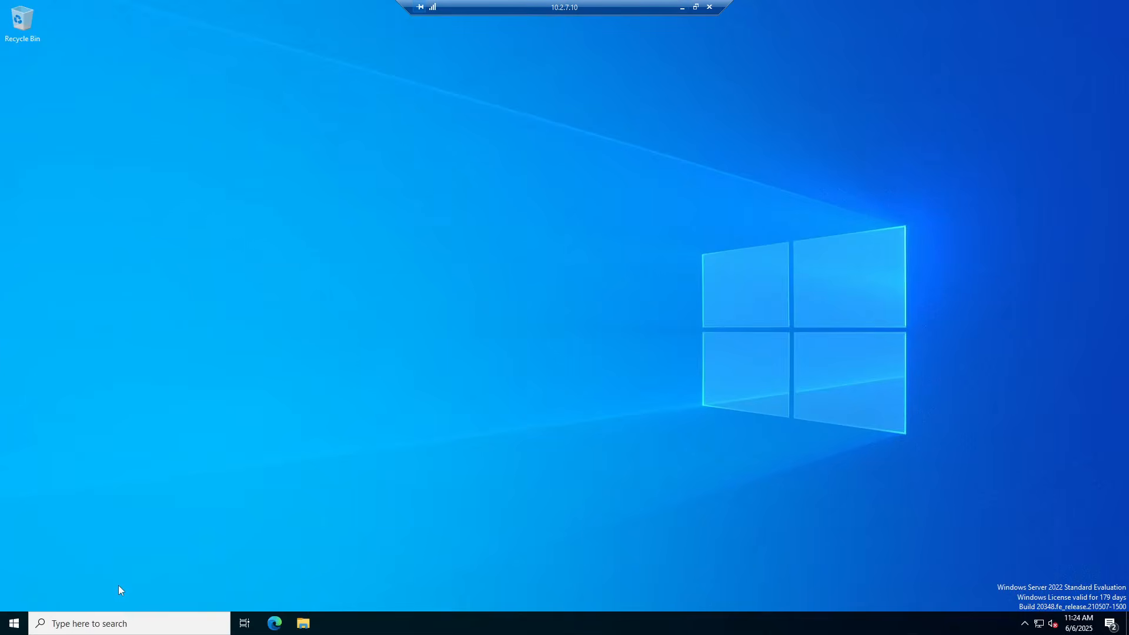
{"action": "left_click", "coordinate": [16, 624]}
{"action": "type", "text": "u"}
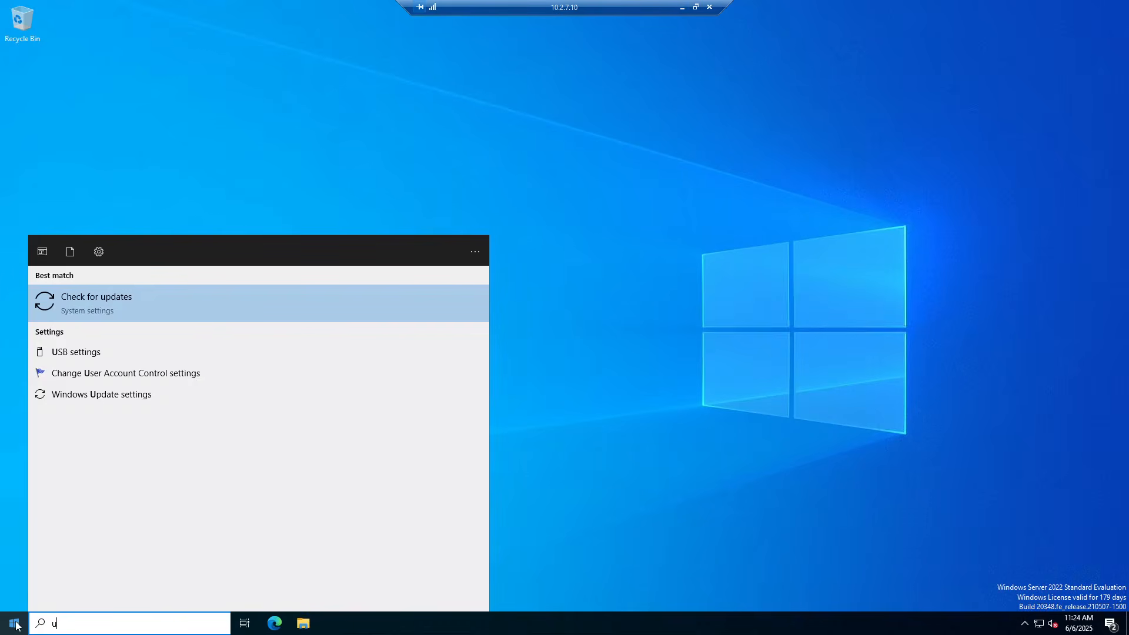
{"action": "type", "text": "ser"}
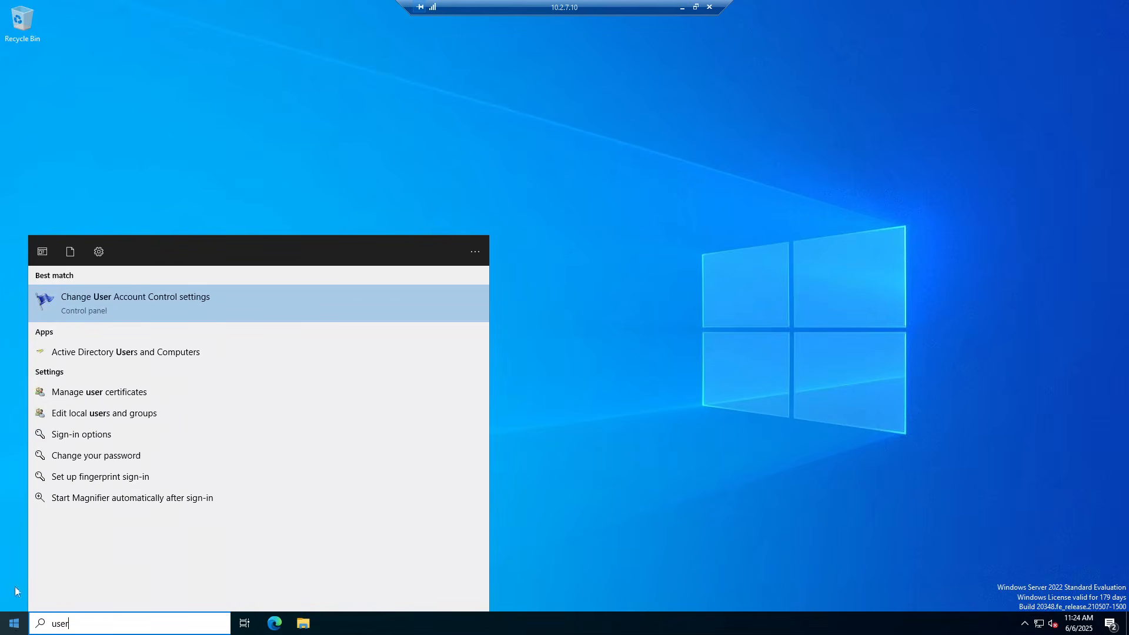
{"action": "left_click", "coordinate": [111, 359]}
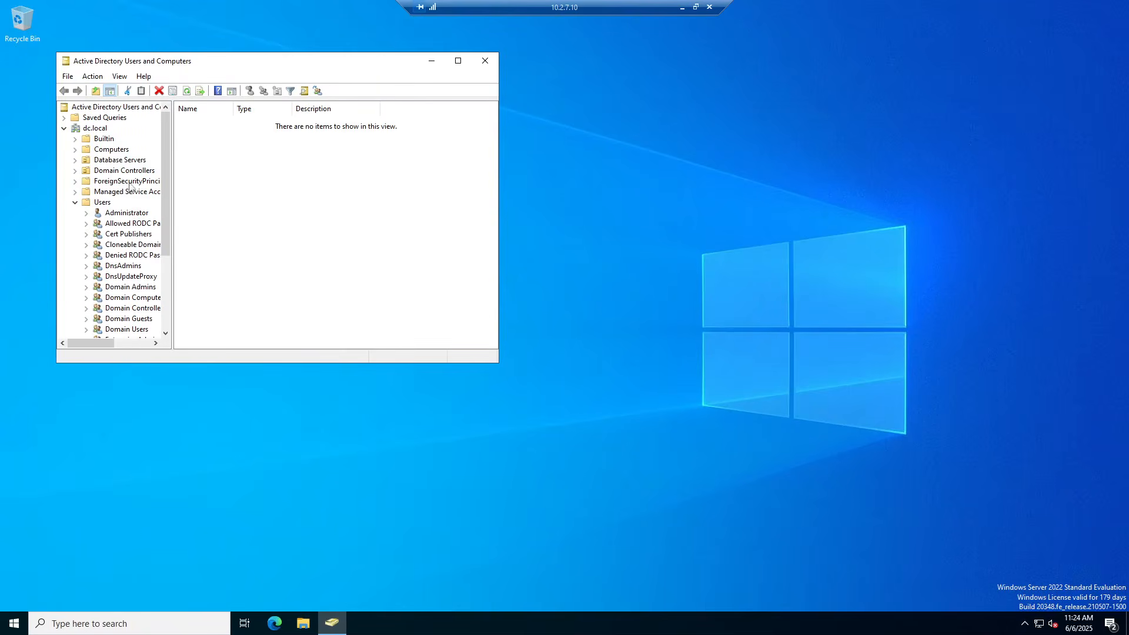
{"action": "left_click", "coordinate": [103, 153]}
{"action": "left_click", "coordinate": [101, 161]}
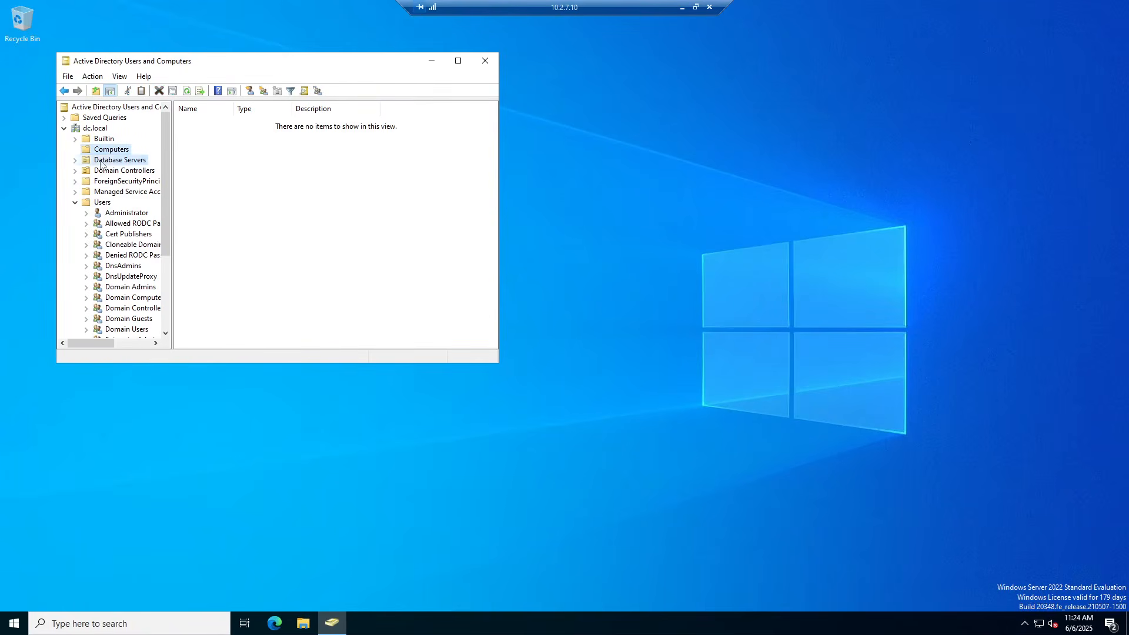
{"action": "left_click", "coordinate": [198, 147]}
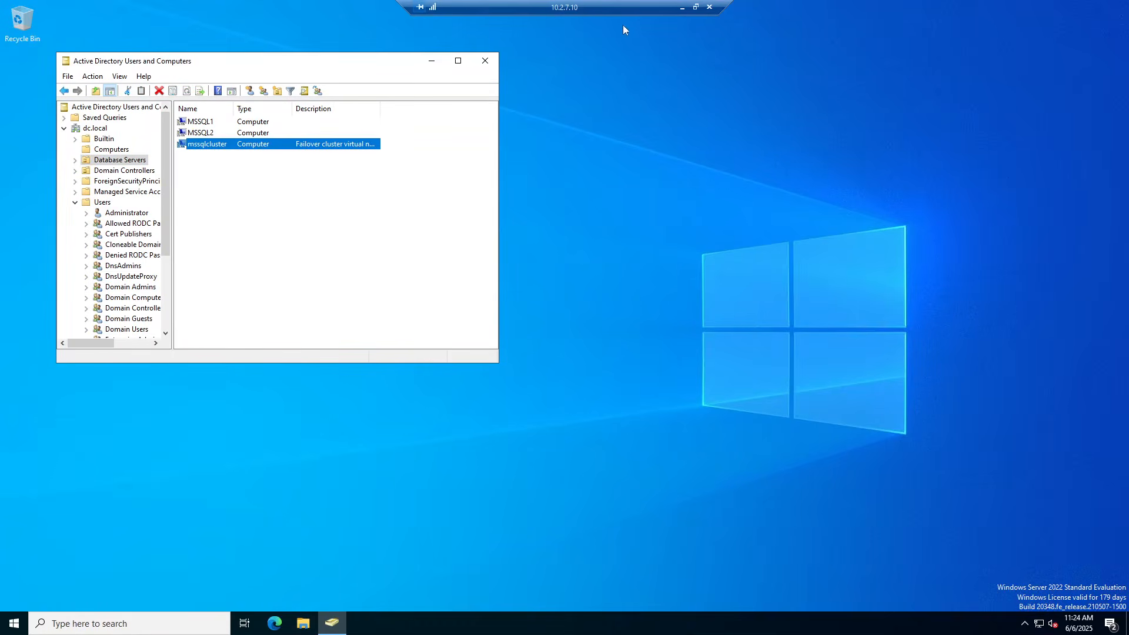
{"action": "left_click", "coordinate": [683, 9]}
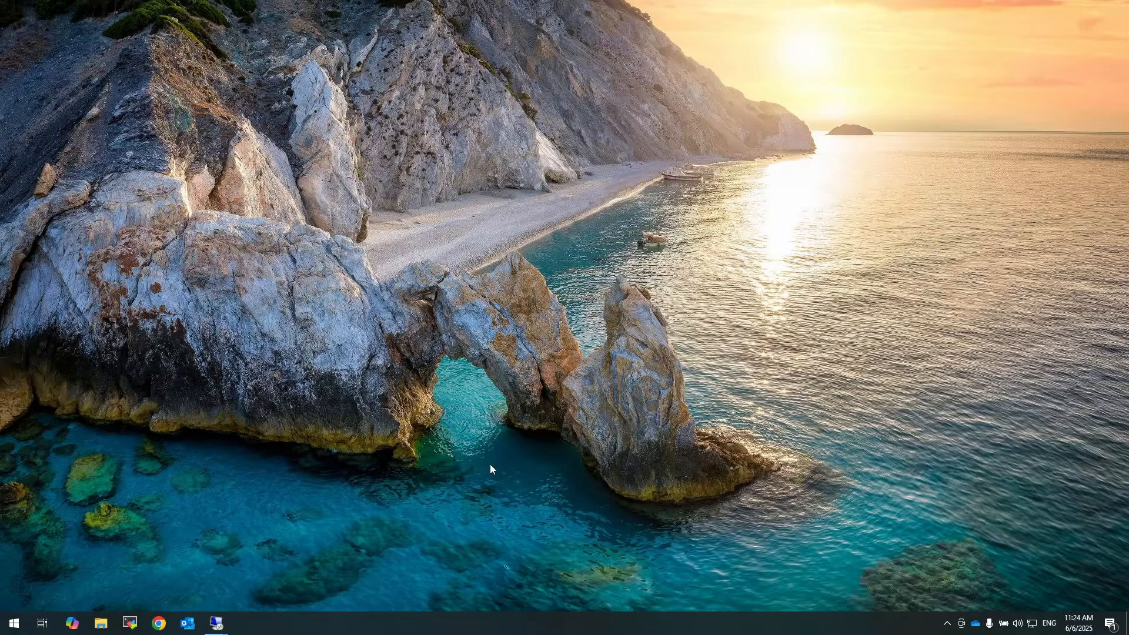
Finish the Create Cluster Wizard and confirm nodes mssql1 and mssql2 are Up in mssqlcluster.dc.local
{"action": "mouse_move", "coordinate": [217, 625]}
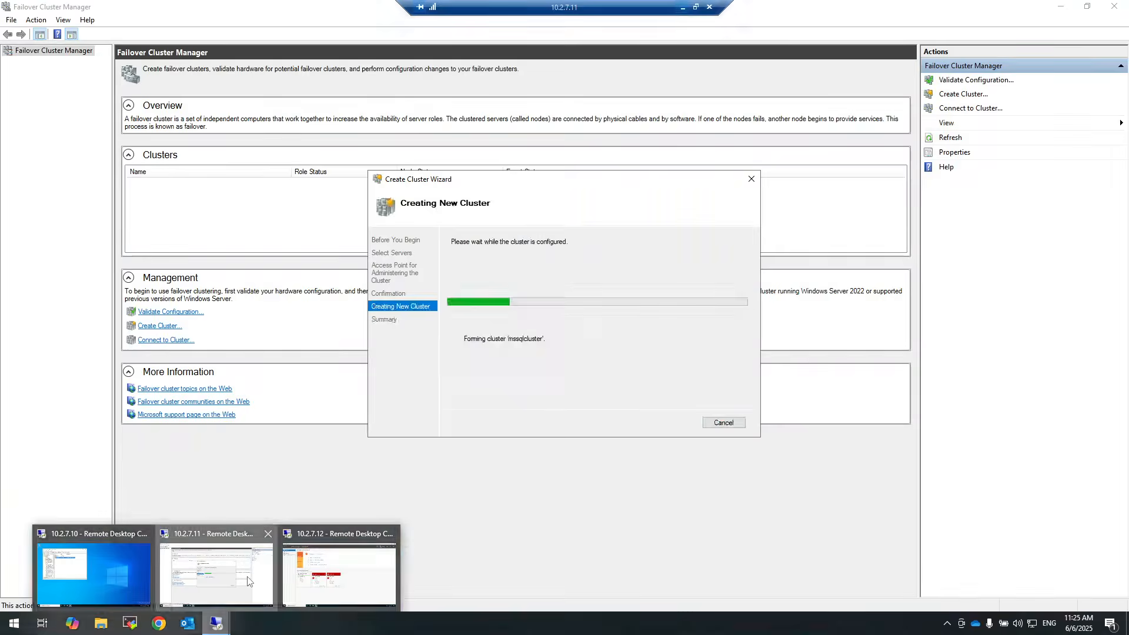
{"action": "left_click", "coordinate": [247, 581]}
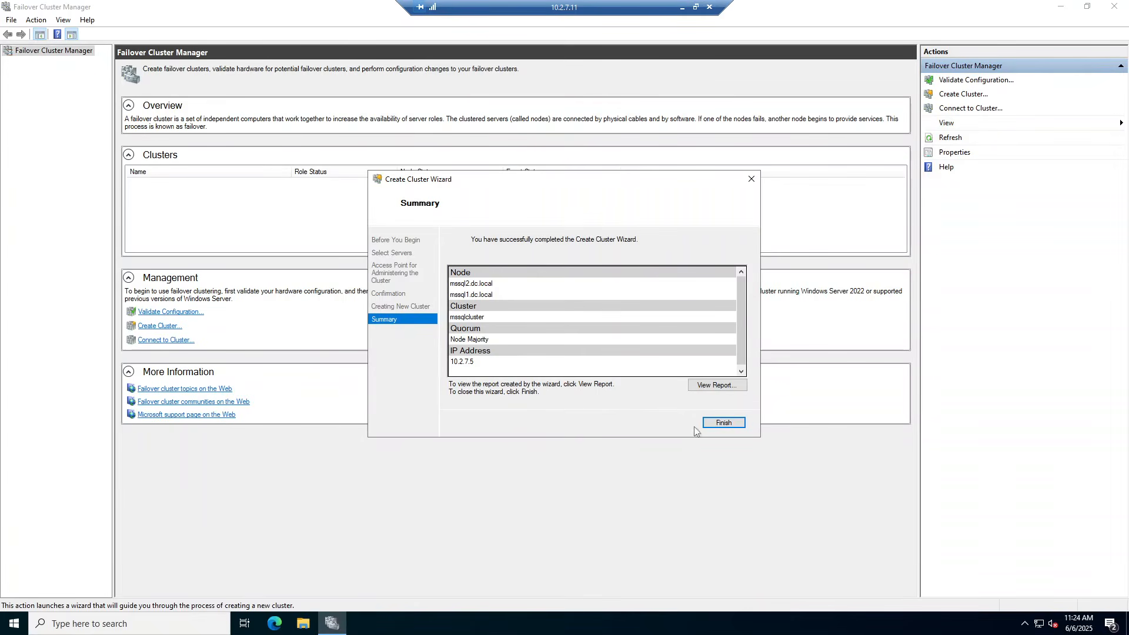
{"action": "left_click", "coordinate": [724, 423]}
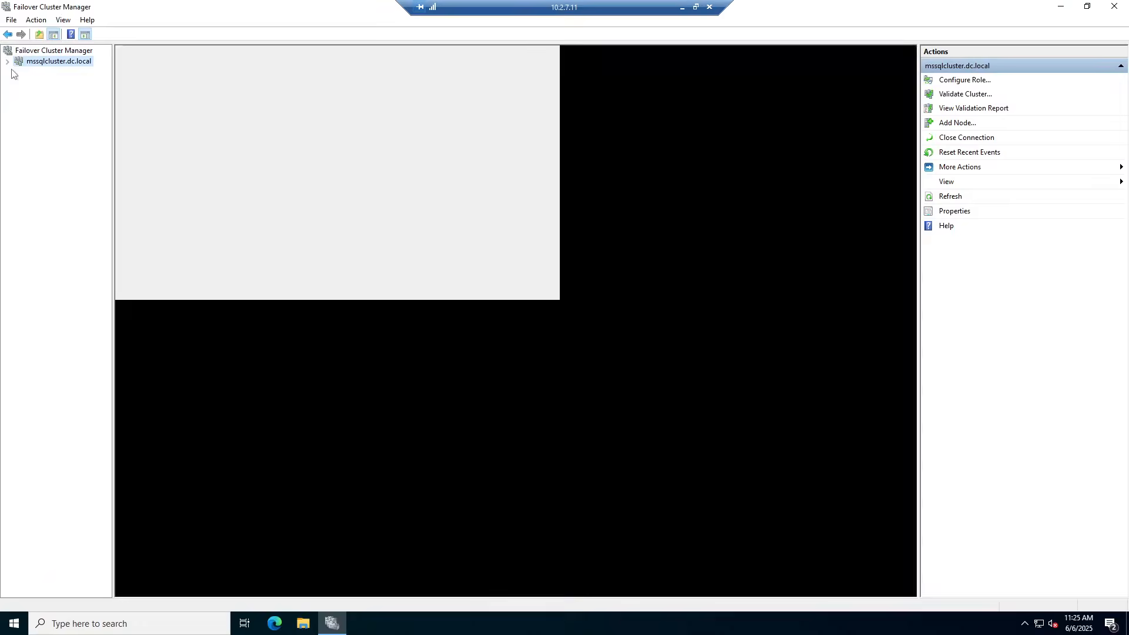
{"action": "left_click", "coordinate": [7, 61]}
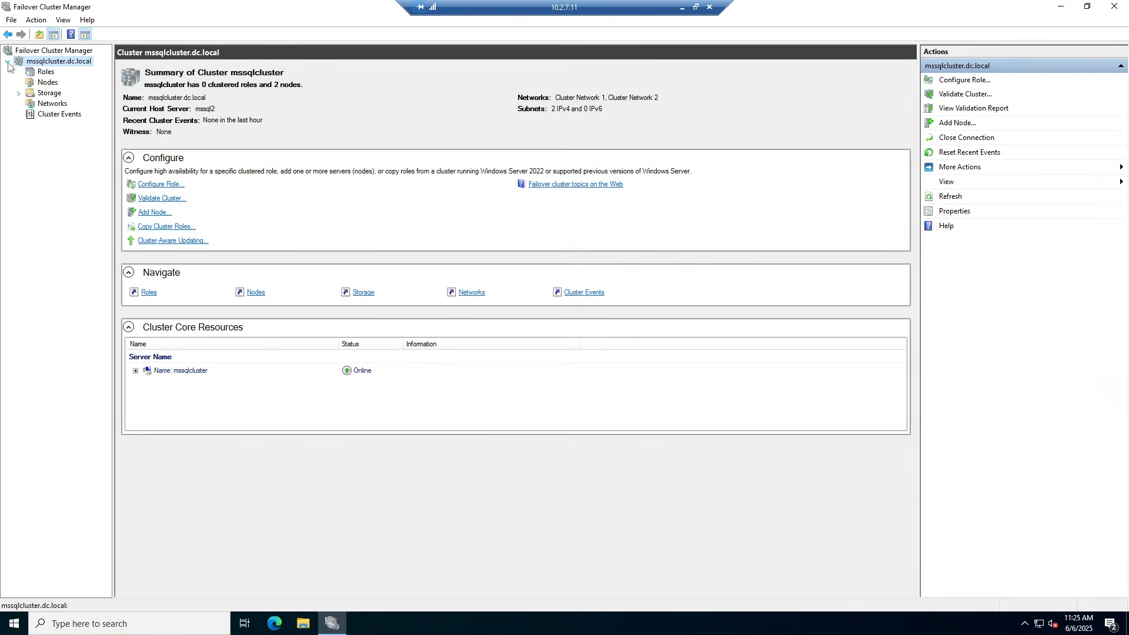
{"action": "left_click", "coordinate": [37, 85]}
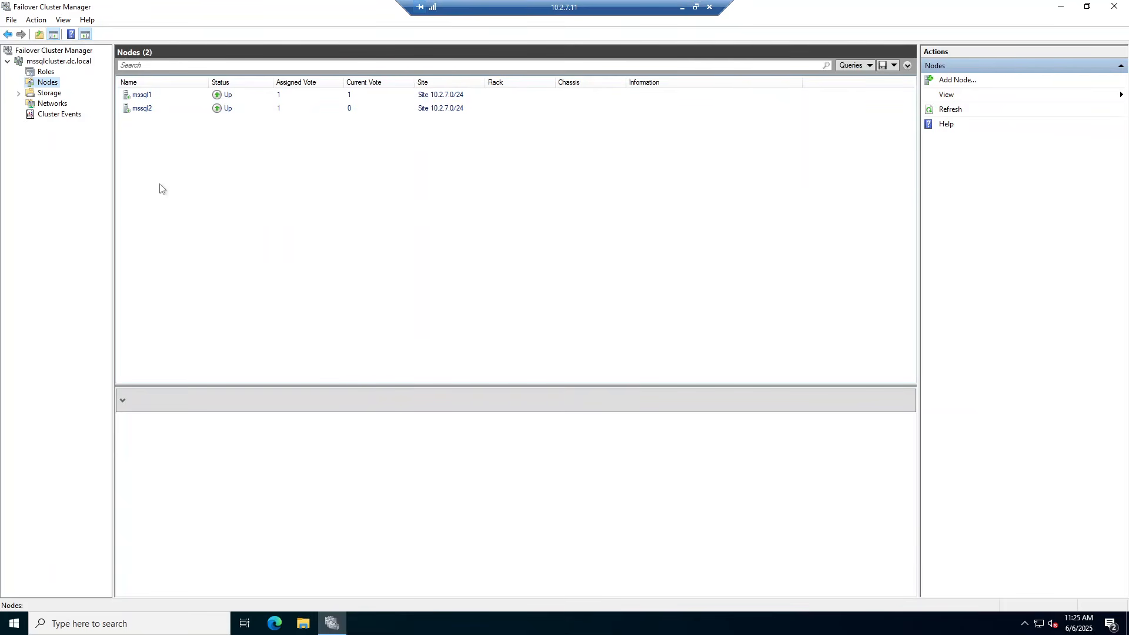
{"action": "left_click", "coordinate": [47, 62]}
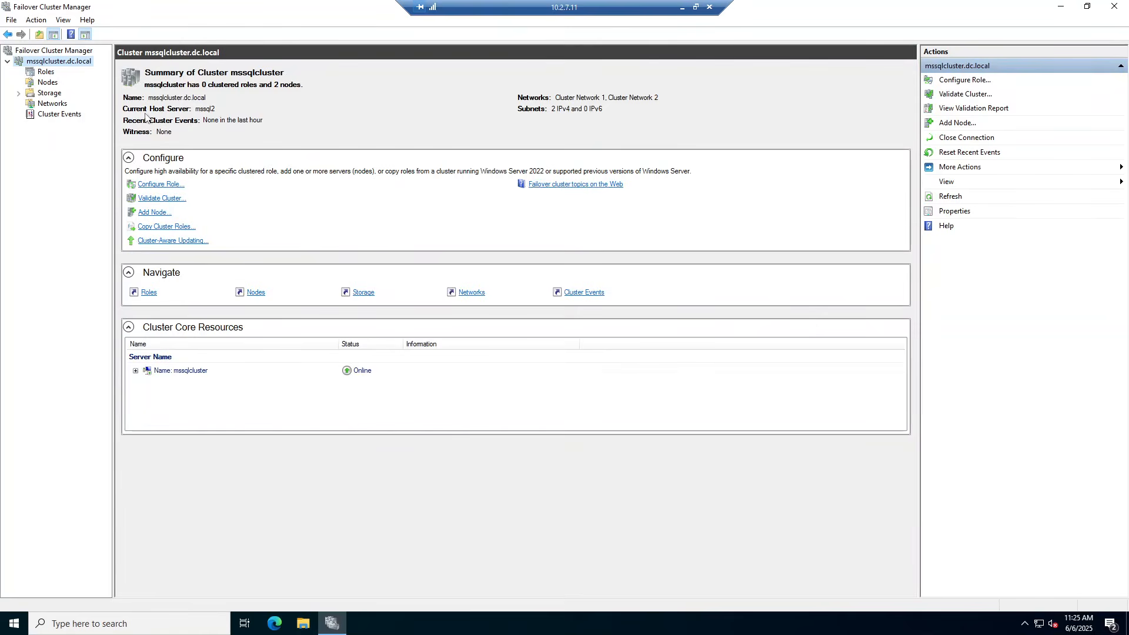
Start Configure Cluster Quorum Settings and choose a file share witness as the quorum witness
{"action": "right_click", "coordinate": [45, 67]}
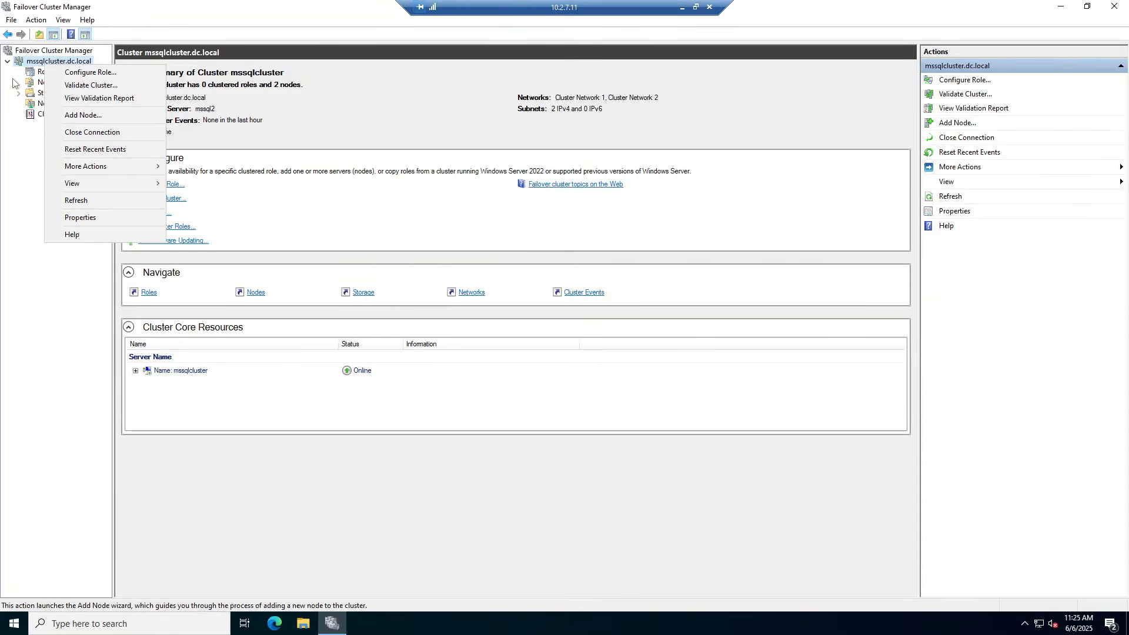
{"action": "mouse_move", "coordinate": [111, 164]}
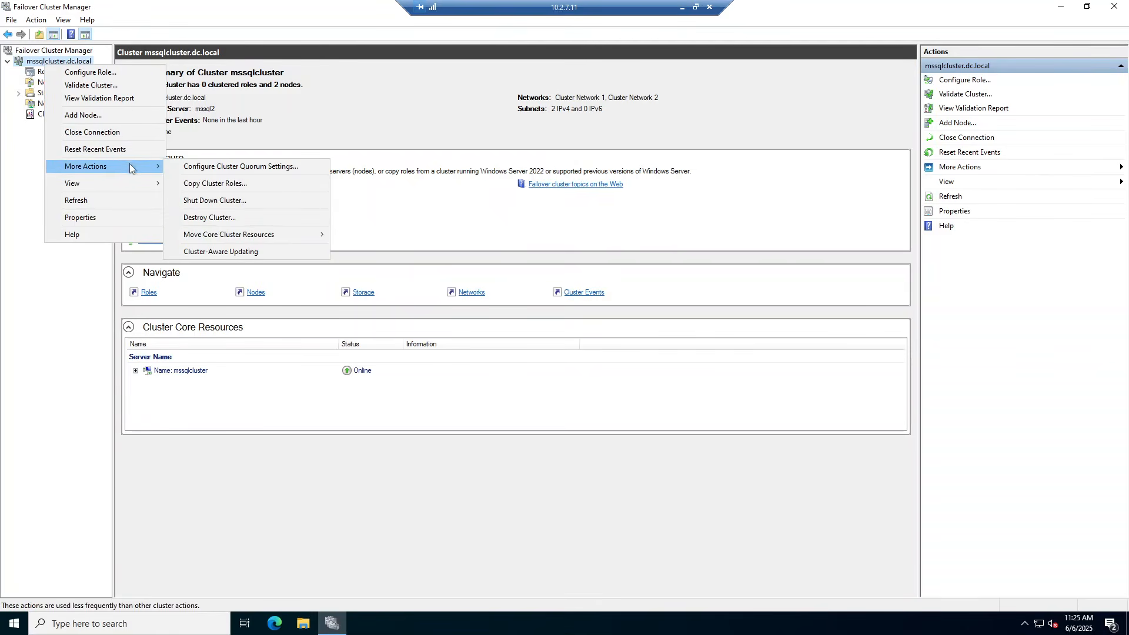
{"action": "left_click", "coordinate": [232, 168]}
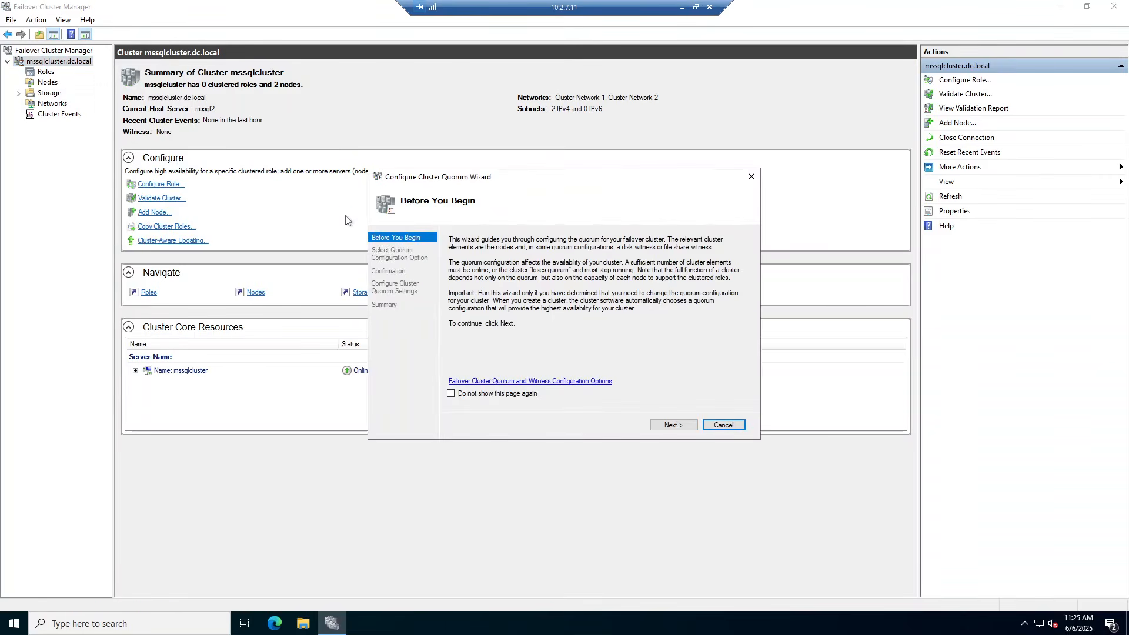
{"action": "left_click", "coordinate": [674, 426]}
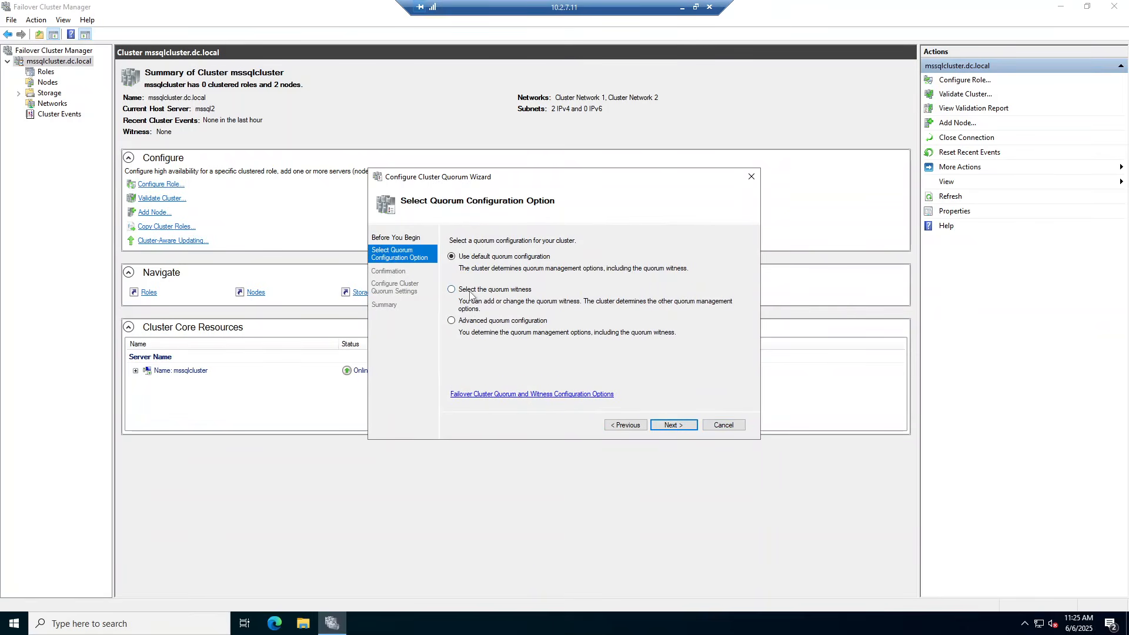
{"action": "left_click", "coordinate": [675, 427]}
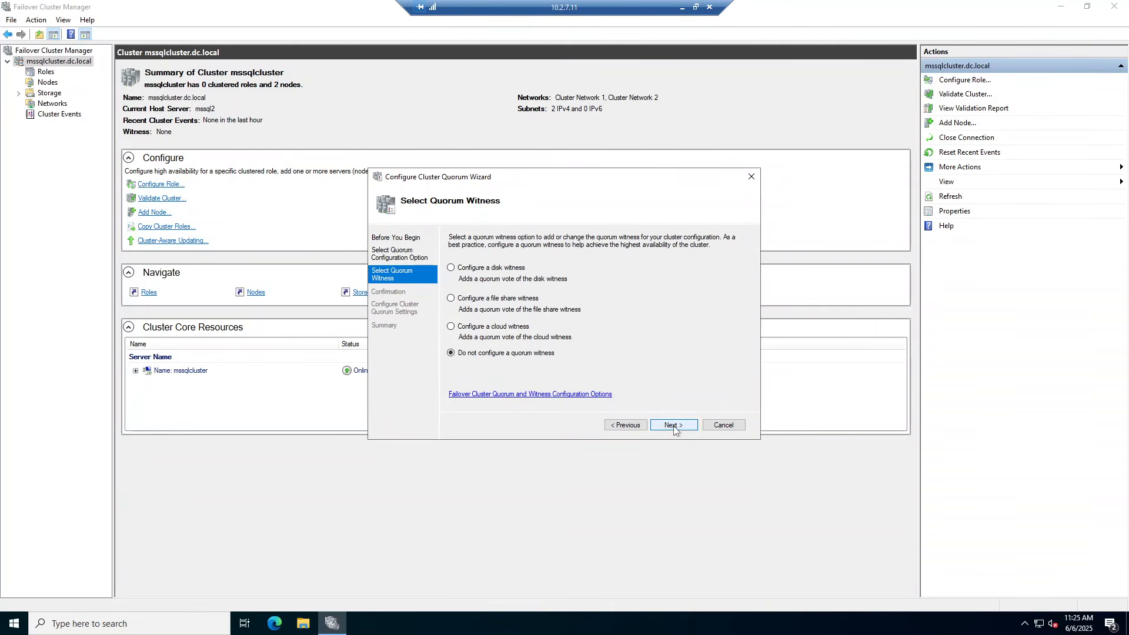
{"action": "left_click", "coordinate": [451, 299]}
{"action": "left_click", "coordinate": [665, 425]}
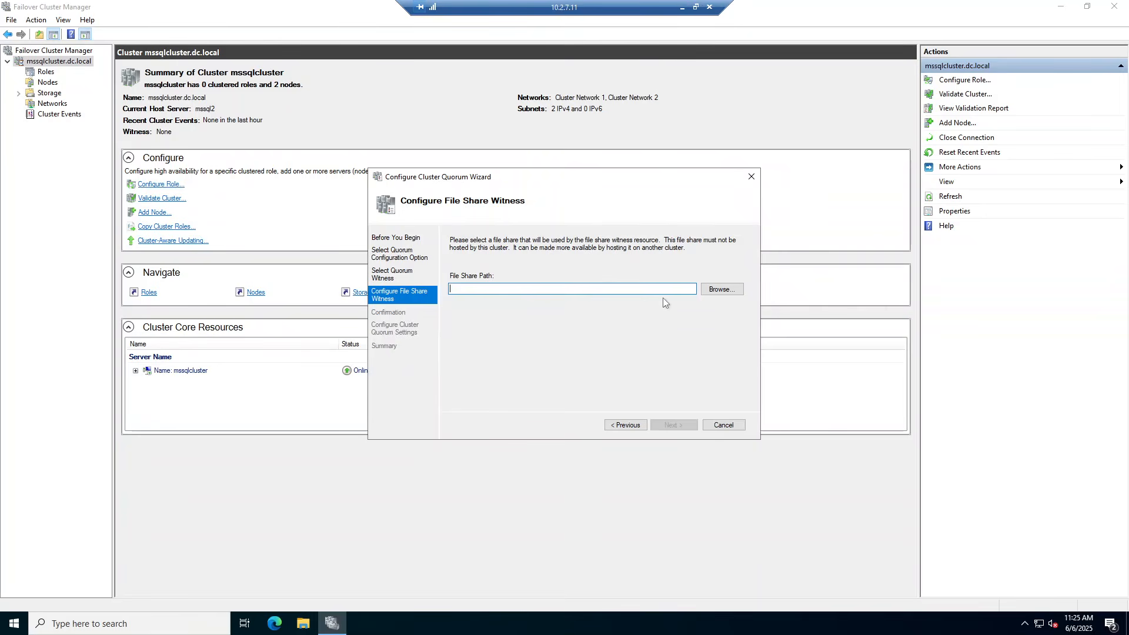
Browse for a shared folder and select ADDC as the server that hosts the share
{"action": "left_click", "coordinate": [723, 293]}
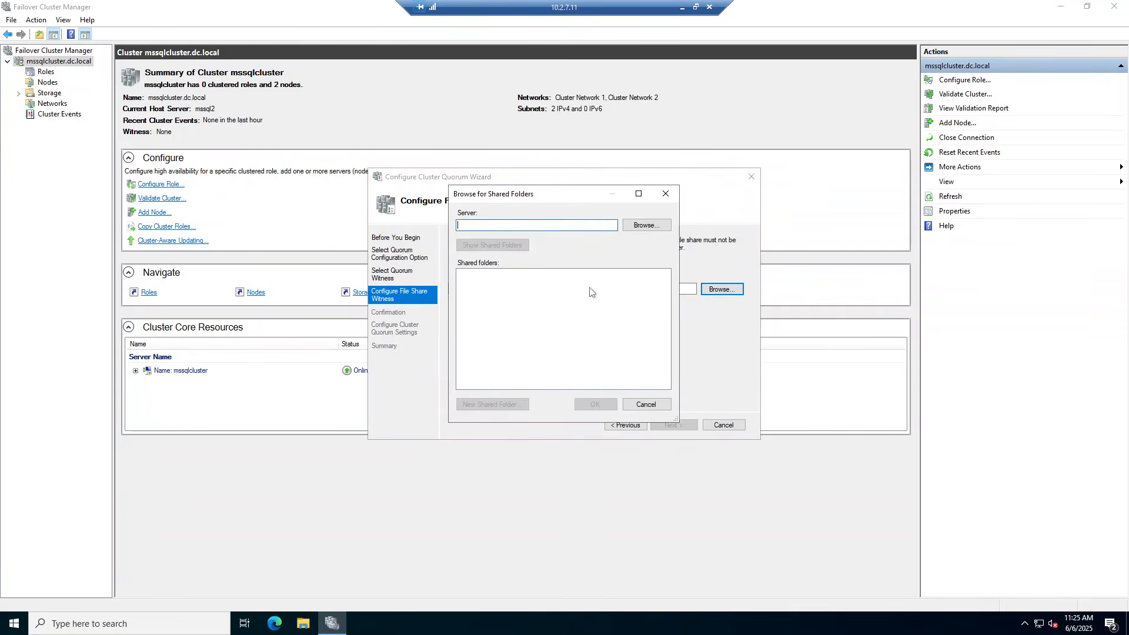
{"action": "left_click", "coordinate": [645, 227]}
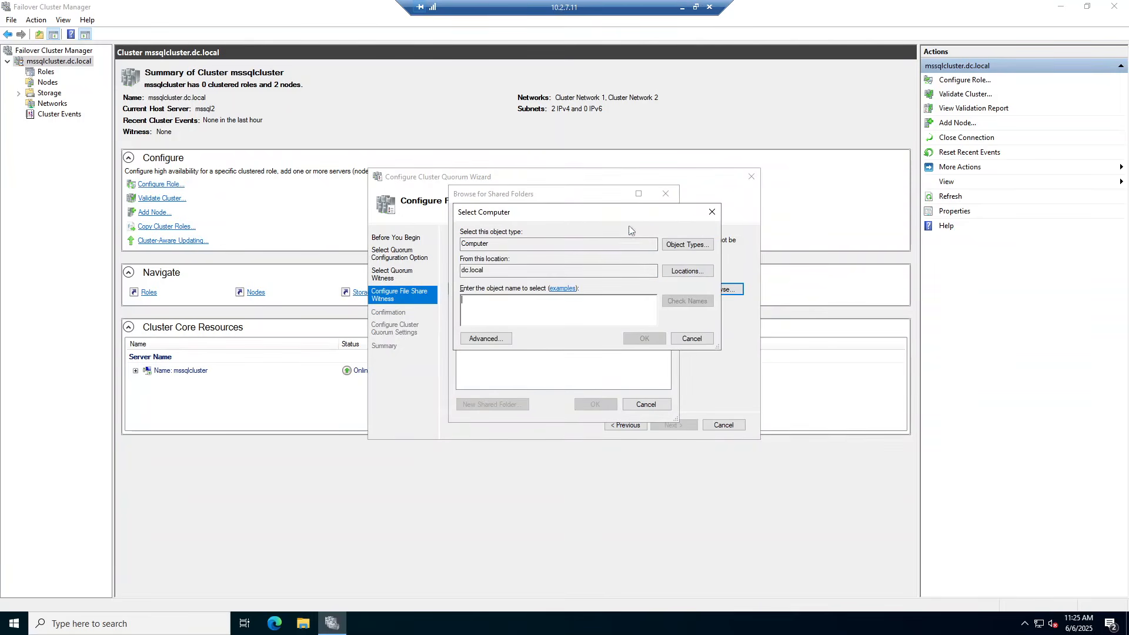
{"action": "type", "text": "a"}
{"action": "key", "text": "BackSpace"}
{"action": "type", "text": "addc"}
{"action": "left_click", "coordinate": [694, 306]}
{"action": "left_click", "coordinate": [645, 338]}
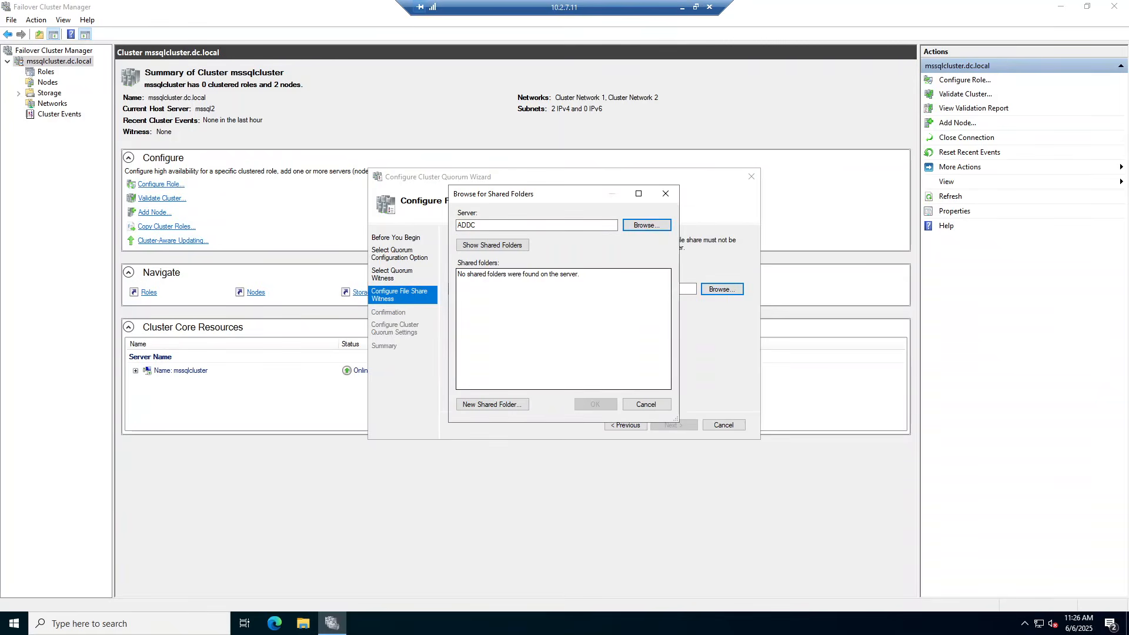
Create share mssql at c:\ on ADDC with read/write for all users and use it as witness
{"action": "left_click", "coordinate": [484, 406]}
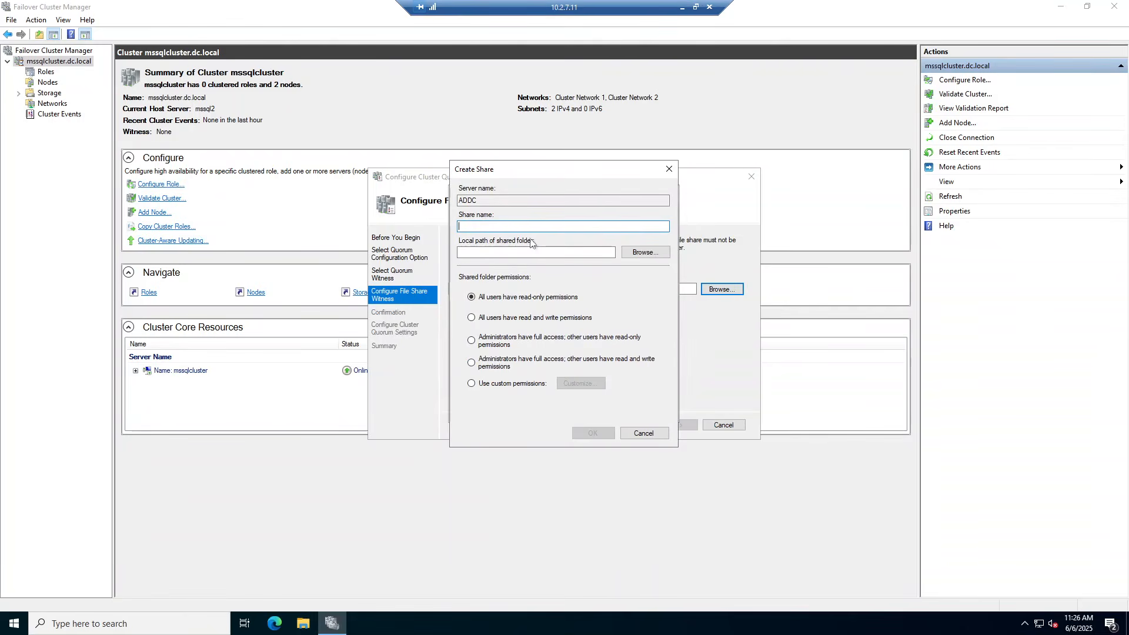
{"action": "left_click", "coordinate": [640, 252]}
{"action": "left_click", "coordinate": [507, 280]}
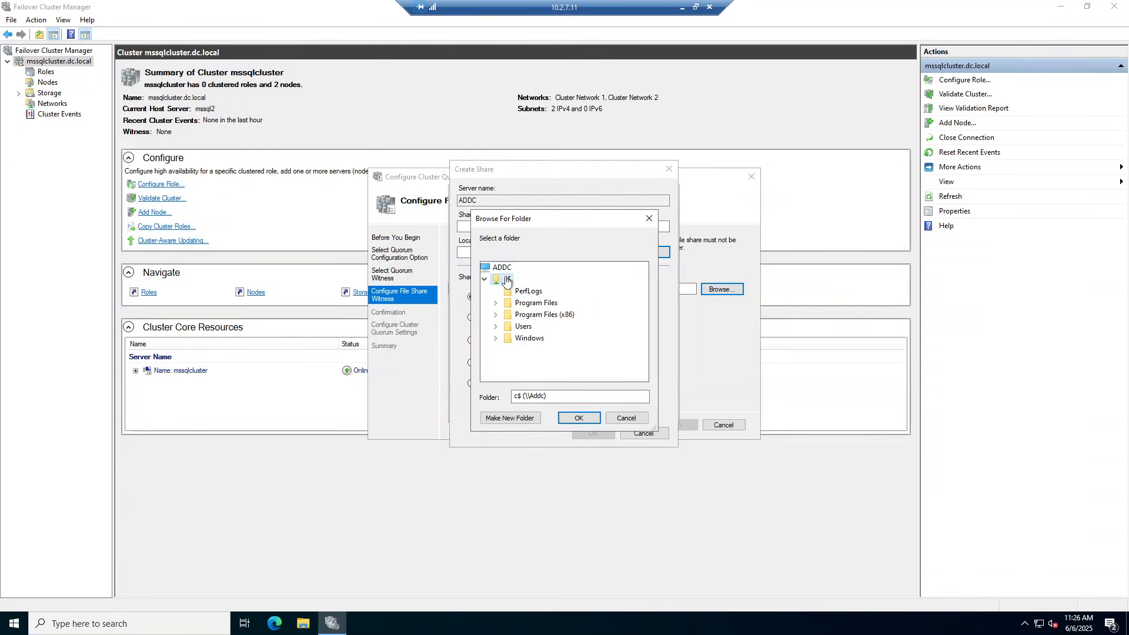
{"action": "left_click", "coordinate": [577, 418]}
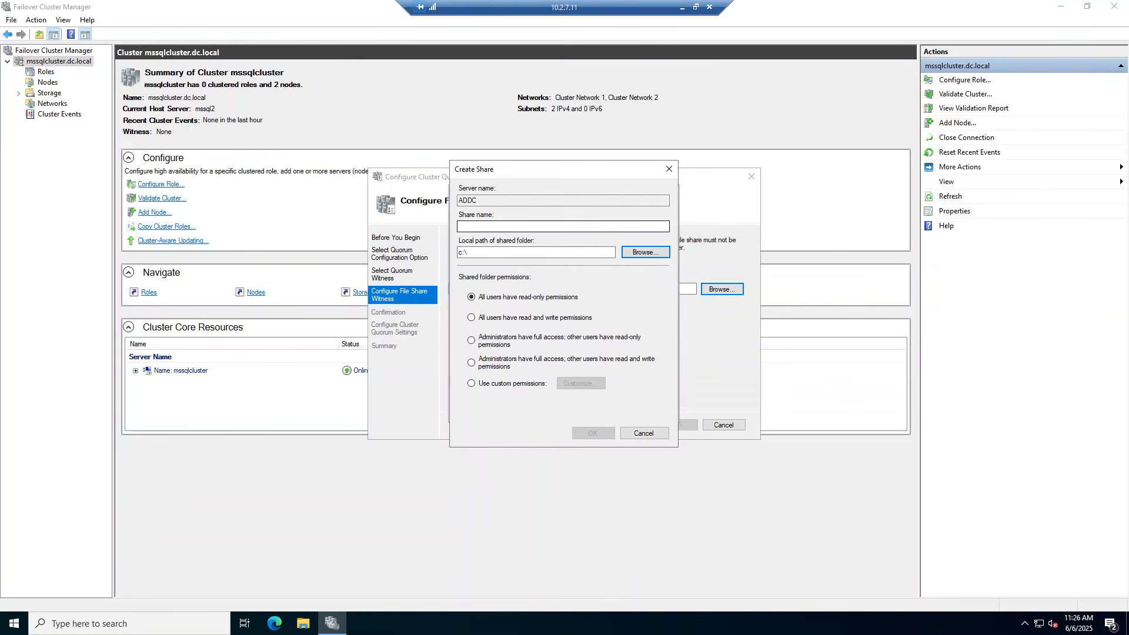
{"action": "type", "text": "mssql"}
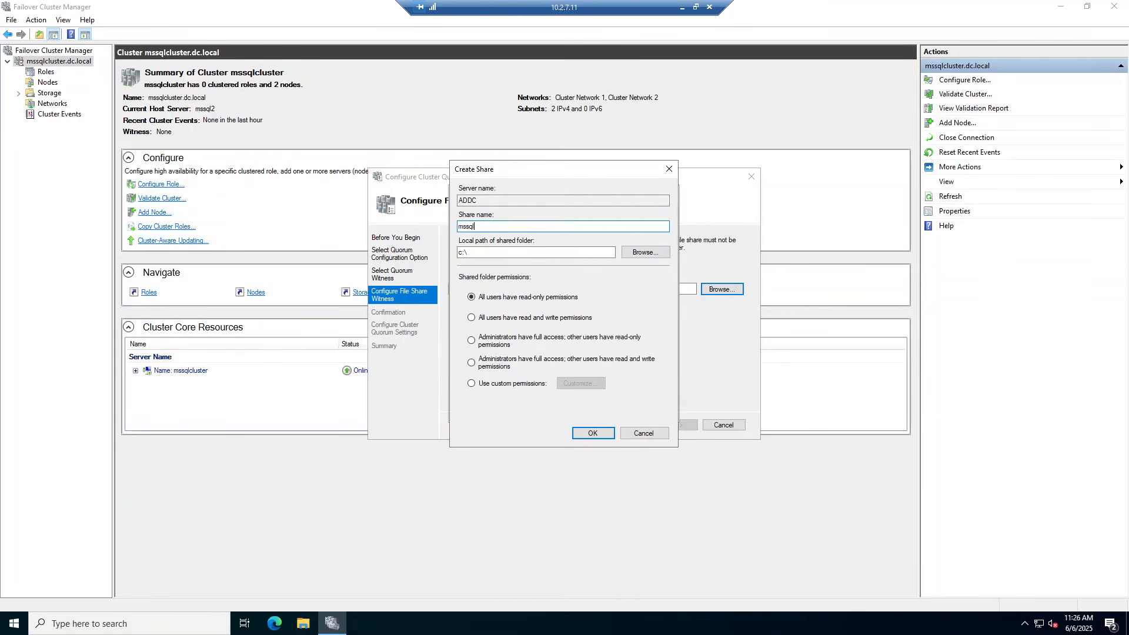
{"action": "left_click", "coordinate": [524, 318]}
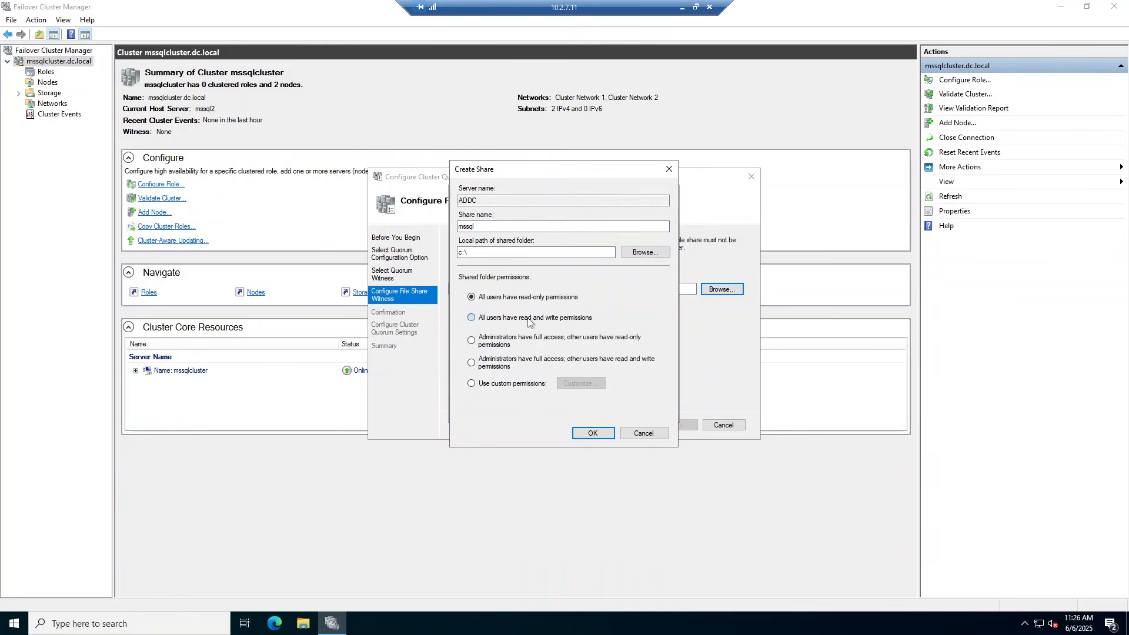
{"action": "left_click", "coordinate": [594, 433]}
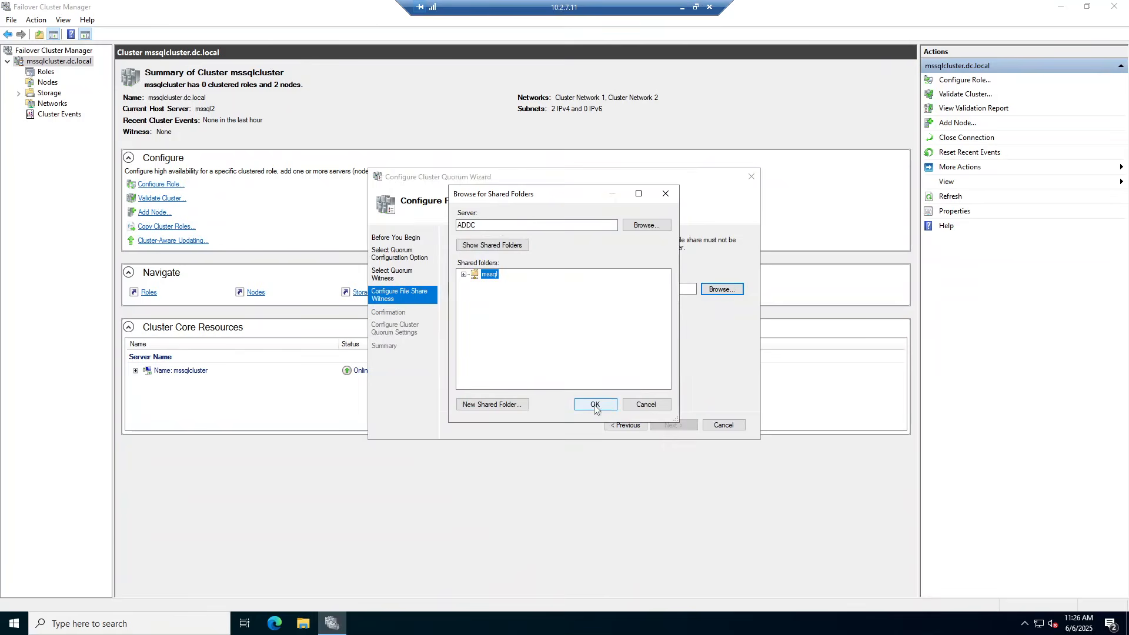
{"action": "left_click", "coordinate": [595, 406]}
{"action": "left_click", "coordinate": [671, 424]}
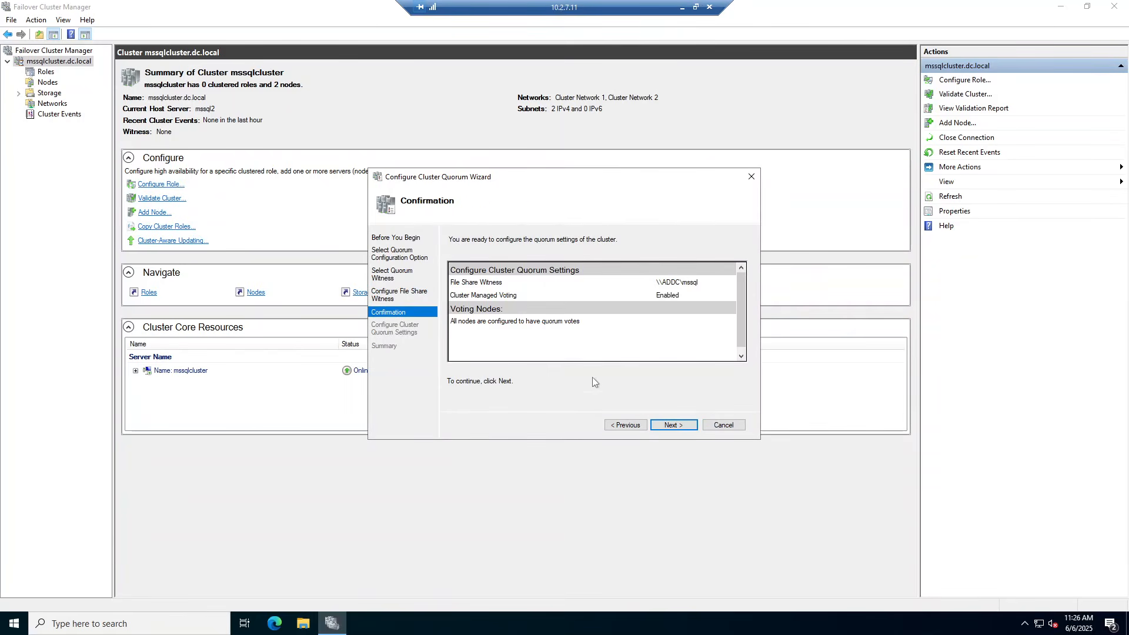
Apply the \\ADDC\mssql file share witness quorum, then list nodes mssql1 and mssql2
{"action": "left_click", "coordinate": [668, 425]}
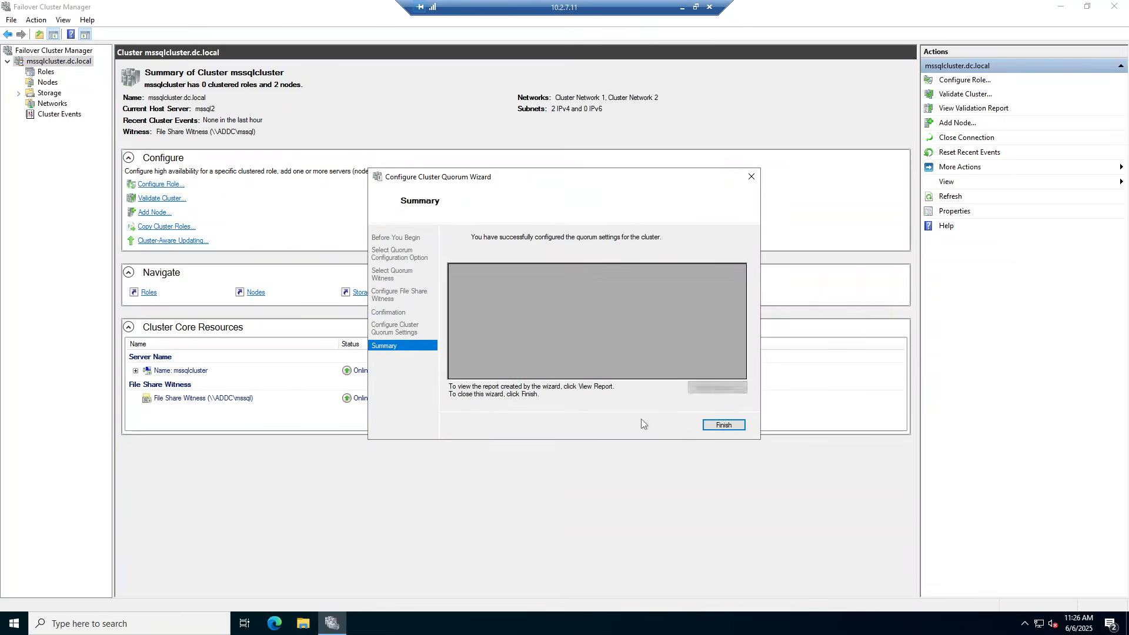
{"action": "left_click", "coordinate": [718, 425]}
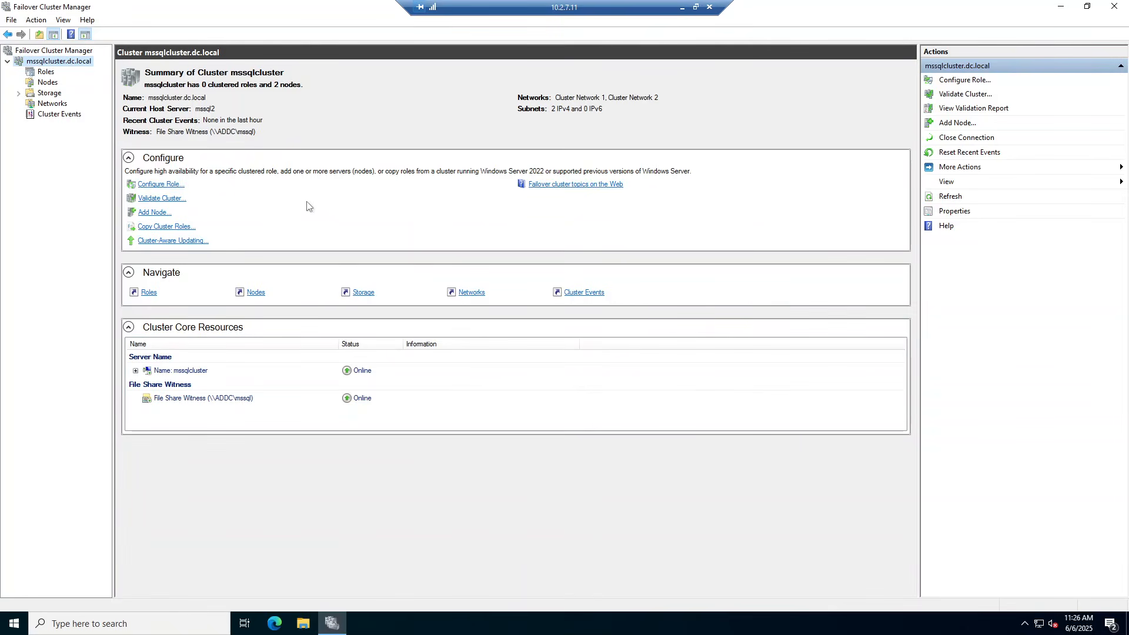
{"action": "left_click", "coordinate": [33, 84]}
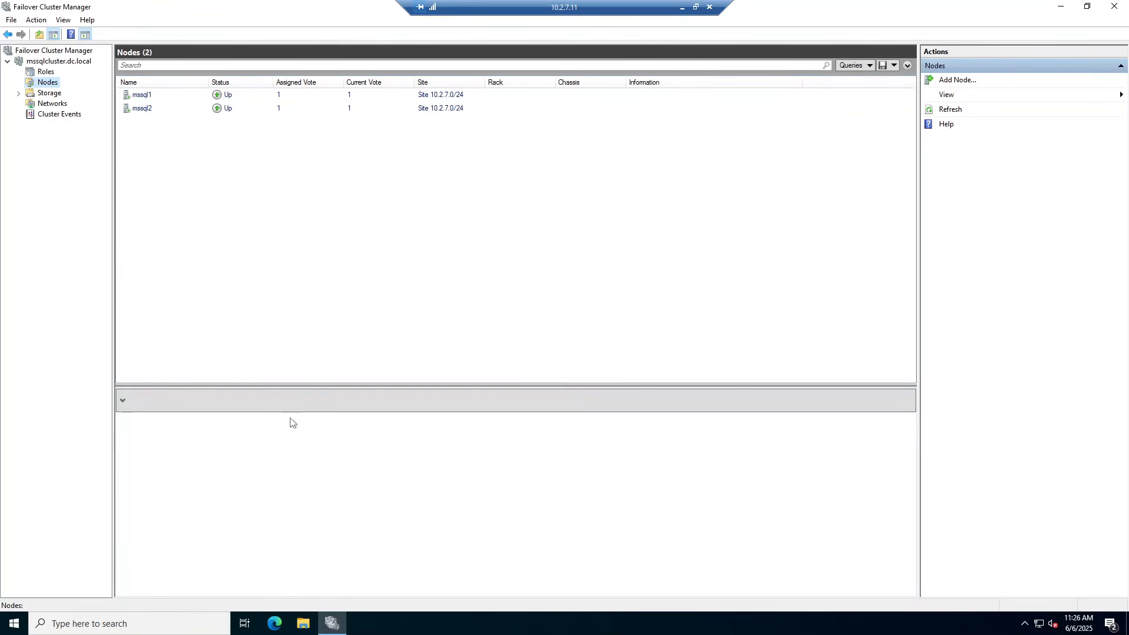
{"action": "left_click", "coordinate": [13, 626]}
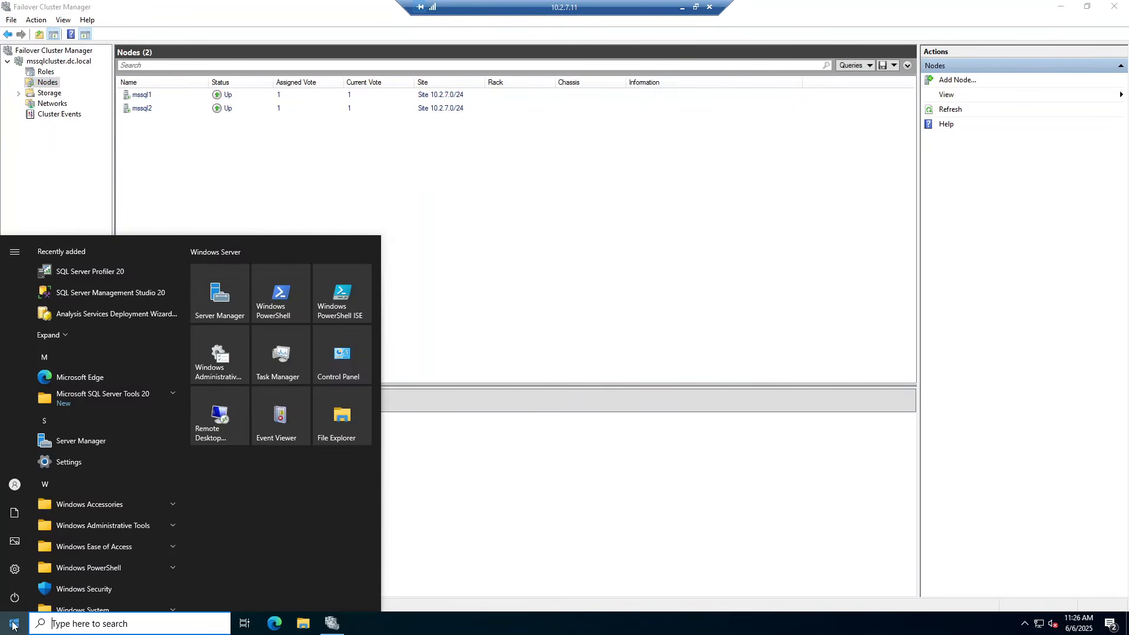
Run setup from the SQLServer2022 DVD Drive (D:) as administrator in File Explorer
{"action": "left_click", "coordinate": [338, 422]}
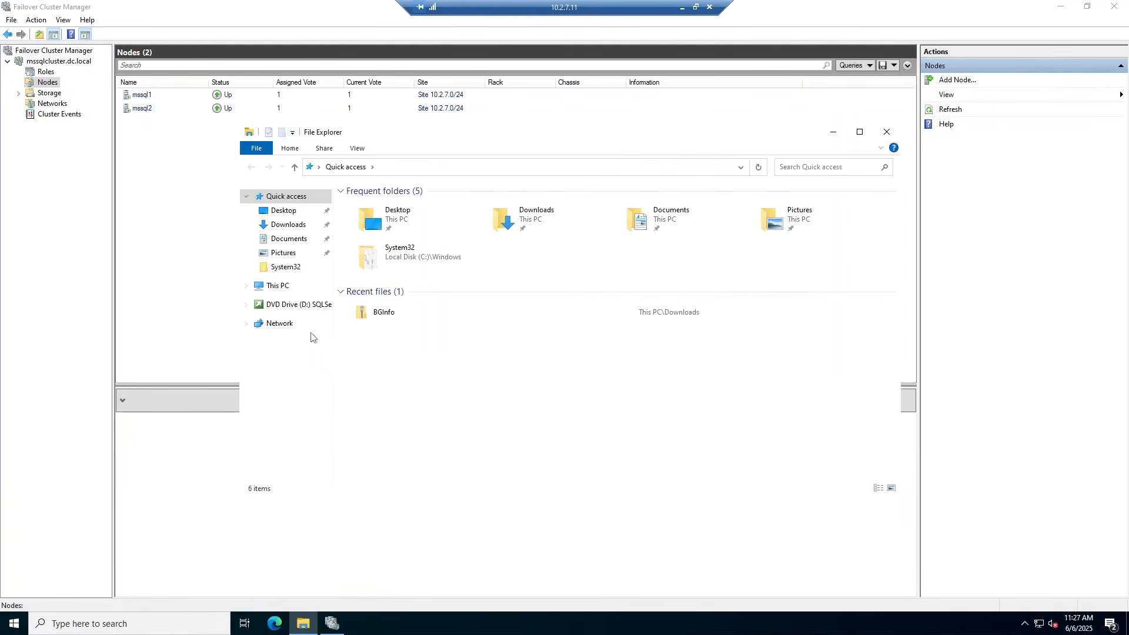
{"action": "left_click", "coordinate": [298, 305]}
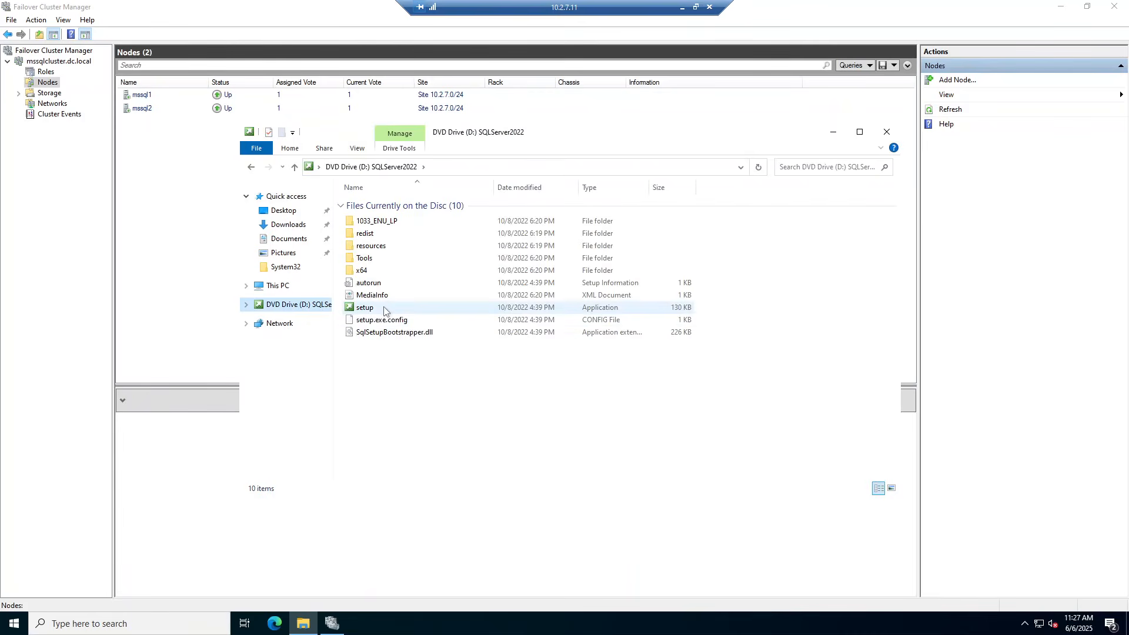
{"action": "right_click", "coordinate": [385, 308]}
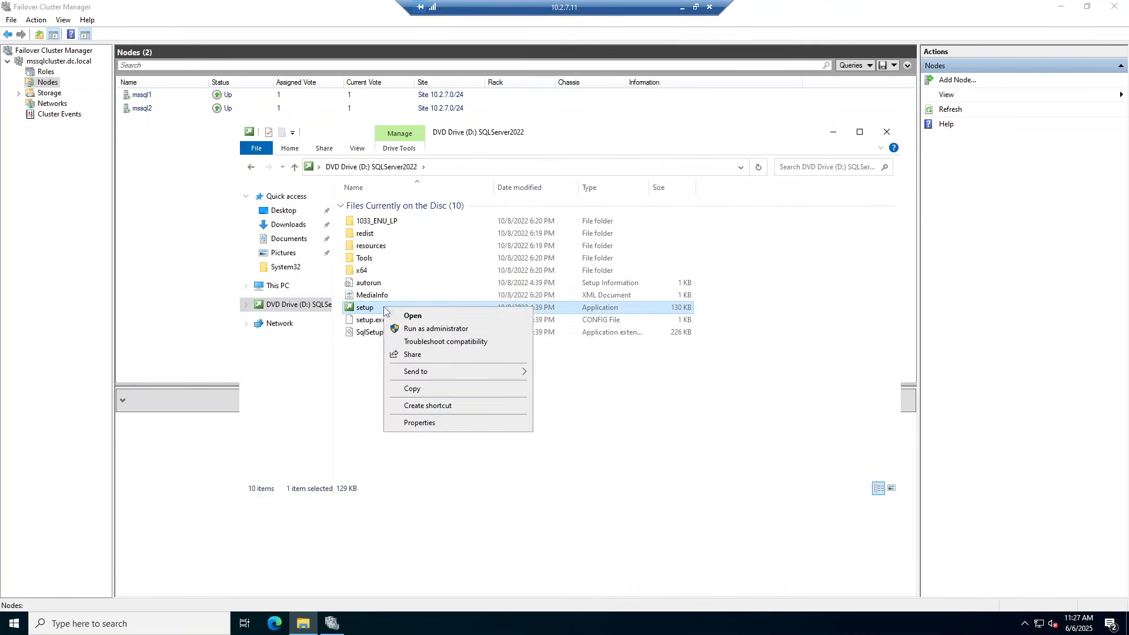
{"action": "left_click", "coordinate": [436, 329]}
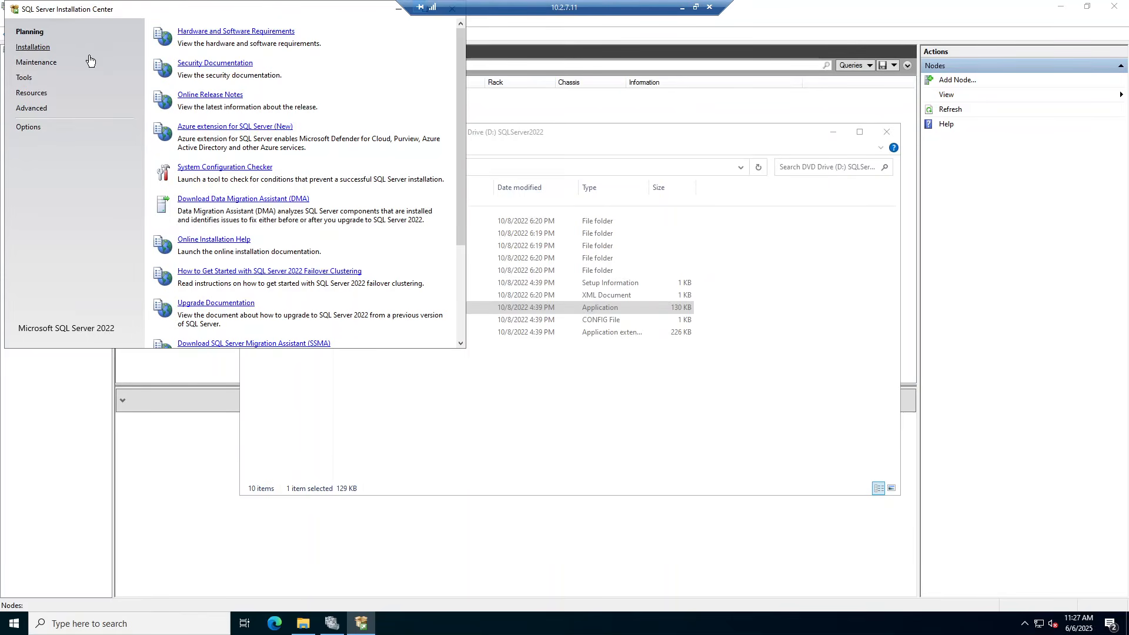
Start a new standalone SQL Server installation on MSSQL1, then switch to the 10.2.7.12 session
{"action": "left_click", "coordinate": [34, 47]}
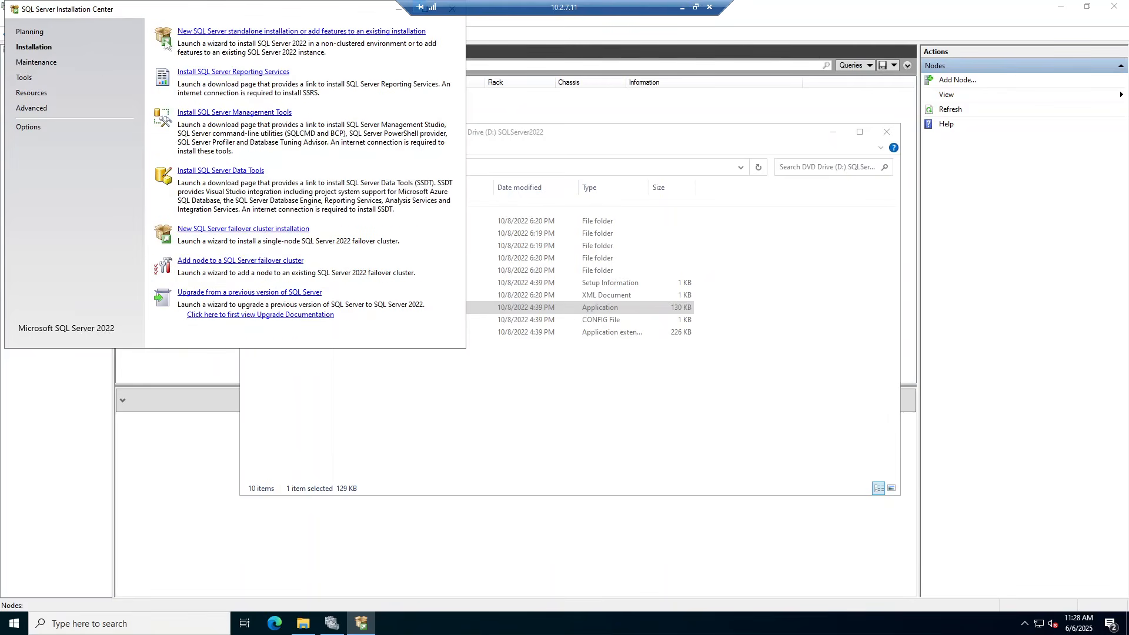
{"action": "left_click", "coordinate": [207, 31]}
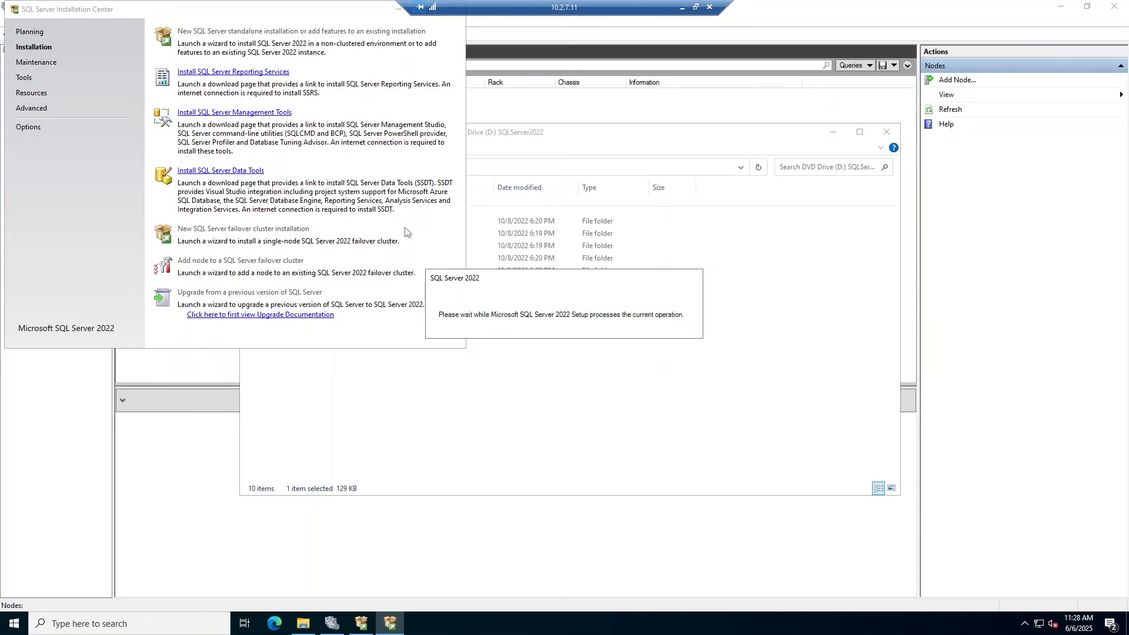
{"action": "left_click", "coordinate": [683, 8]}
{"action": "mouse_move", "coordinate": [216, 630]}
{"action": "left_click", "coordinate": [327, 579]}
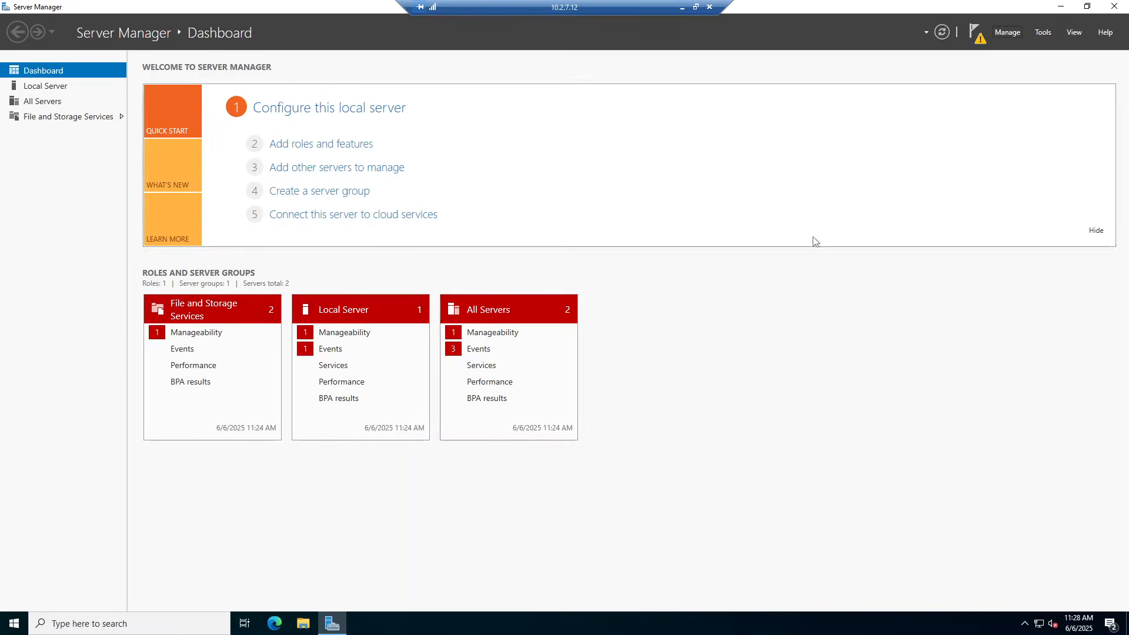
On MSSQL2, run D:\setup as administrator and snap the session to the right half
{"action": "left_click", "coordinate": [1120, 12]}
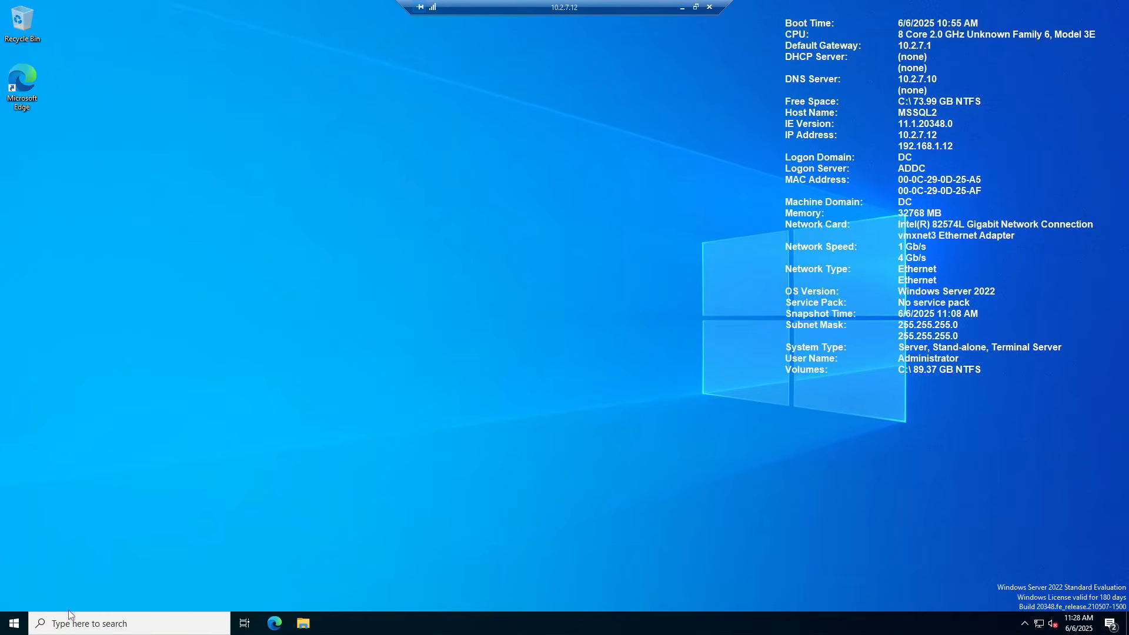
{"action": "left_click", "coordinate": [13, 625]}
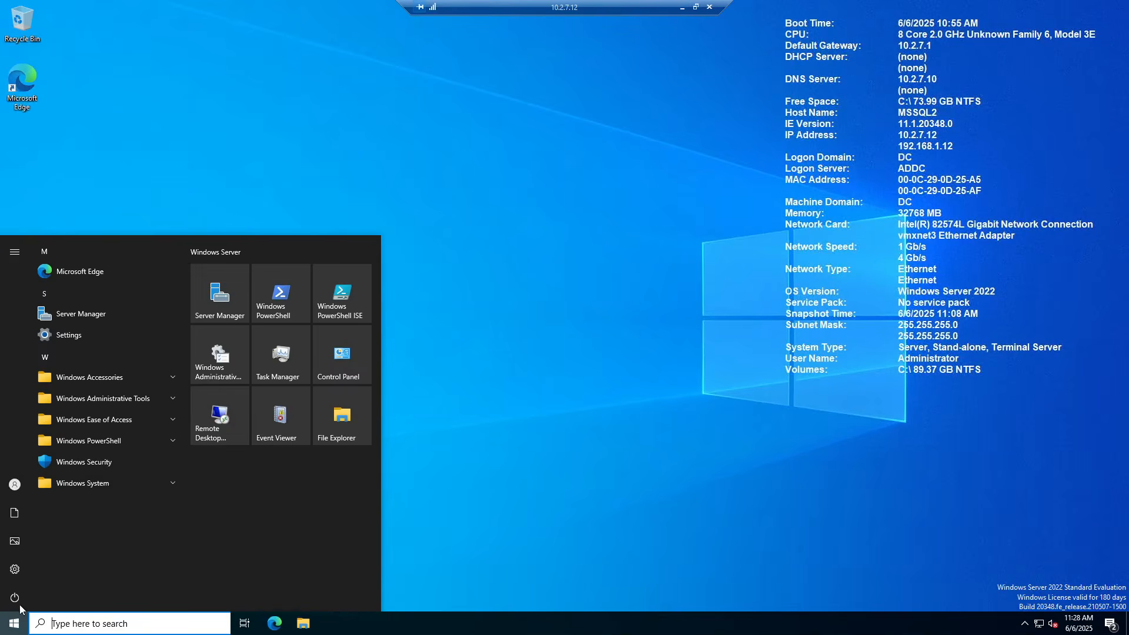
{"action": "left_click", "coordinate": [355, 415]}
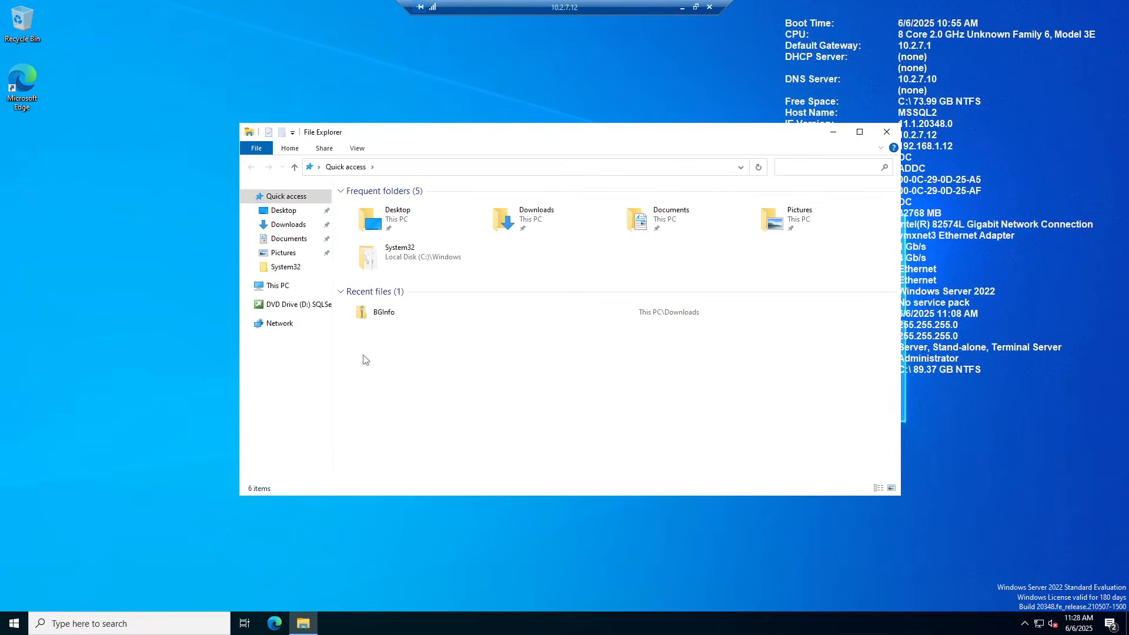
{"action": "left_click", "coordinate": [299, 305]}
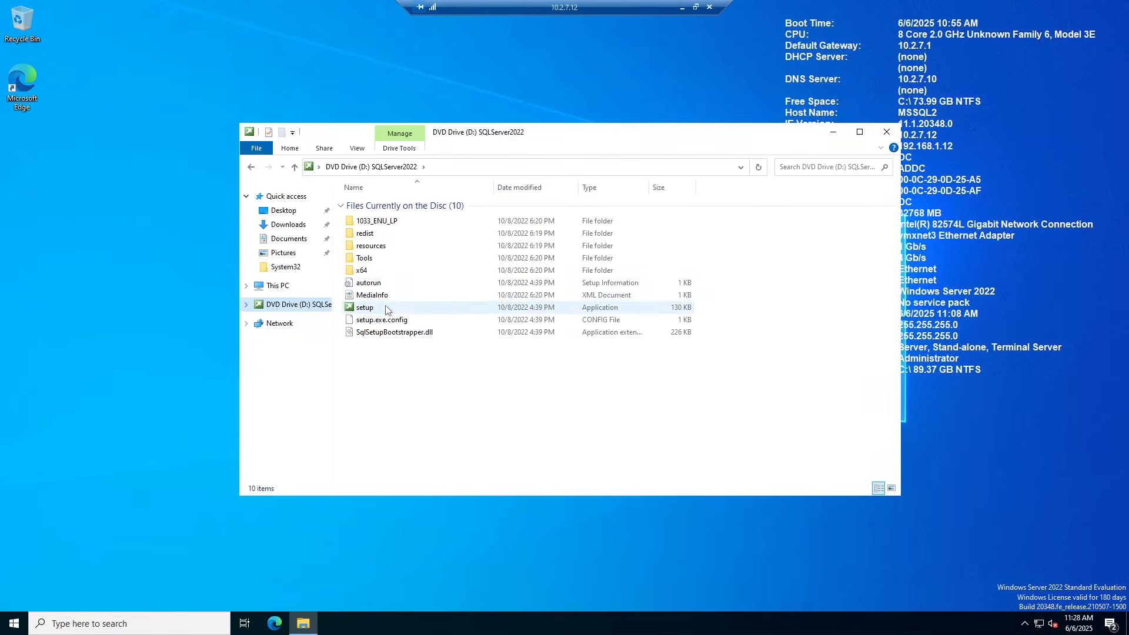
{"action": "right_click", "coordinate": [386, 307]}
{"action": "left_click", "coordinate": [412, 327]}
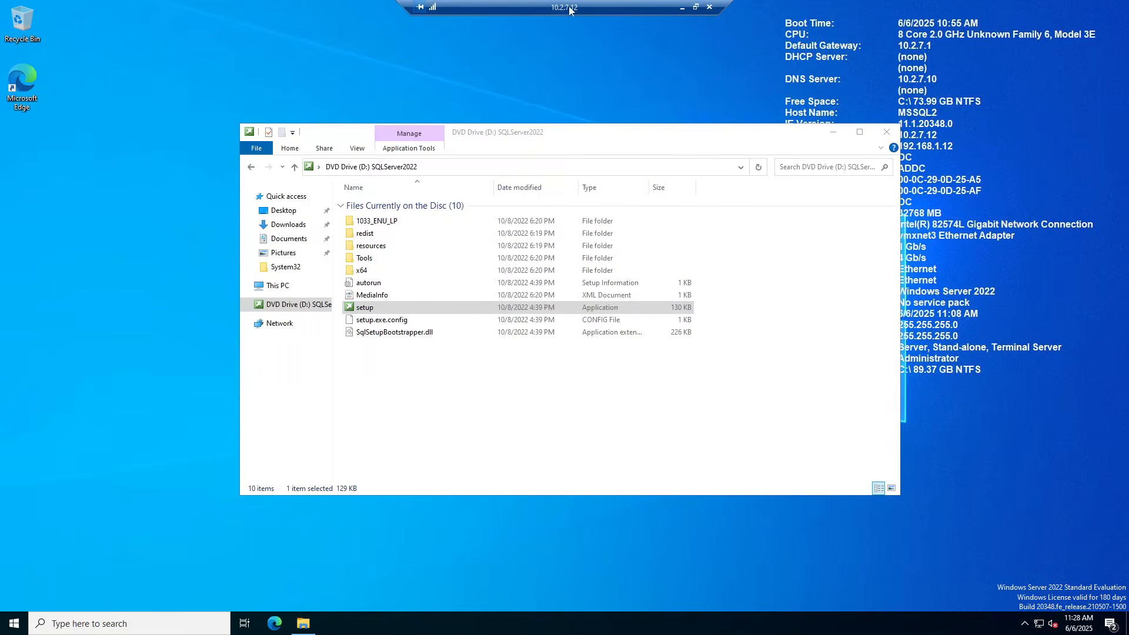
{"action": "left_click", "coordinate": [696, 7]}
{"action": "left_click_drag", "start_coordinate": [657, 111], "coordinate": [1128, 120]}
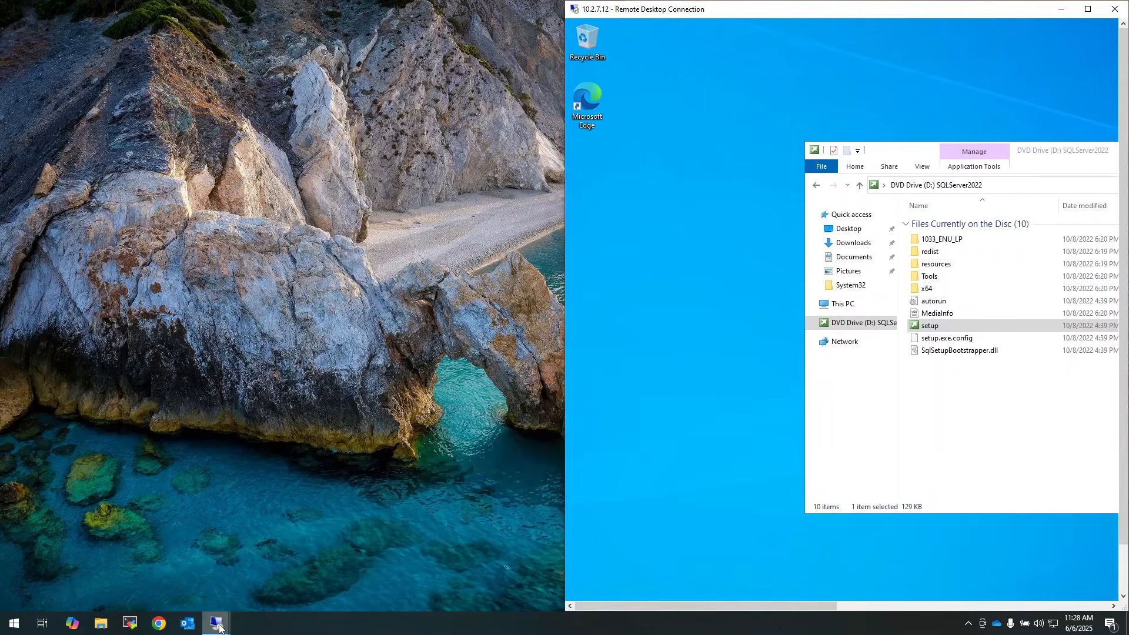
On MSSQL1, choose SQL Server license only and accept the license terms
{"action": "left_click", "coordinate": [217, 623]}
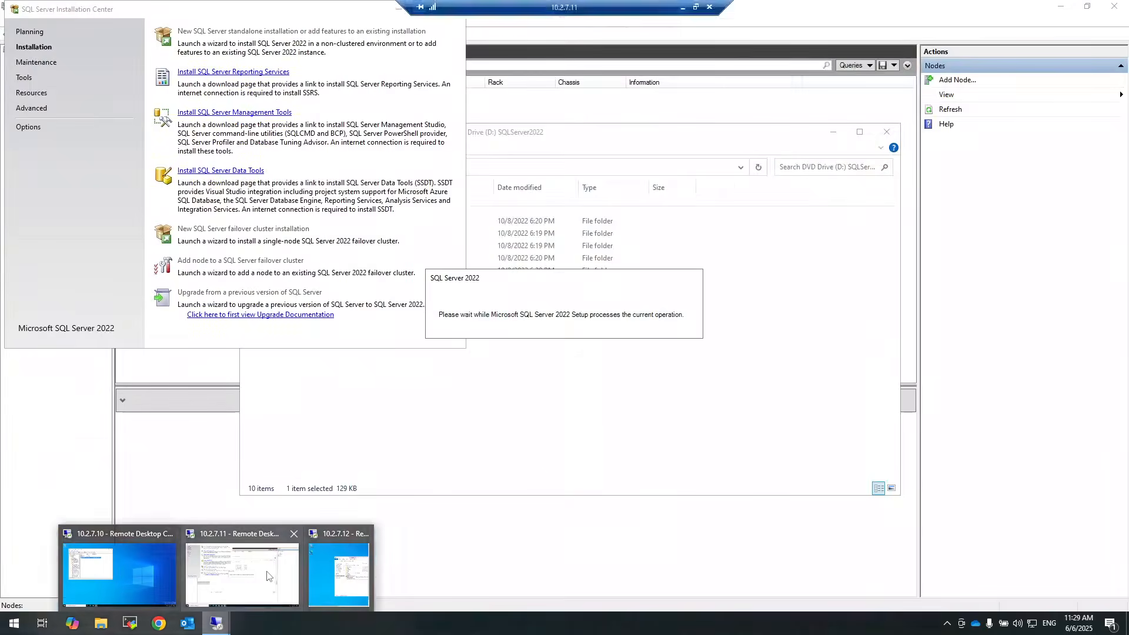
{"action": "left_click", "coordinate": [265, 573]}
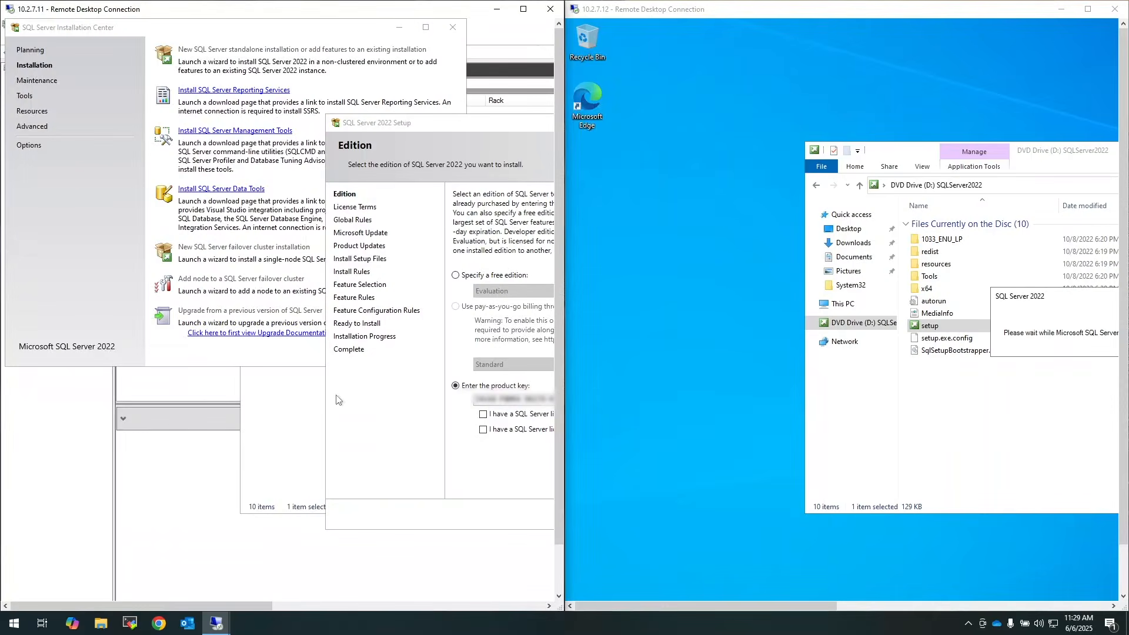
{"action": "left_click_drag", "start_coordinate": [247, 611], "coordinate": [383, 609]}
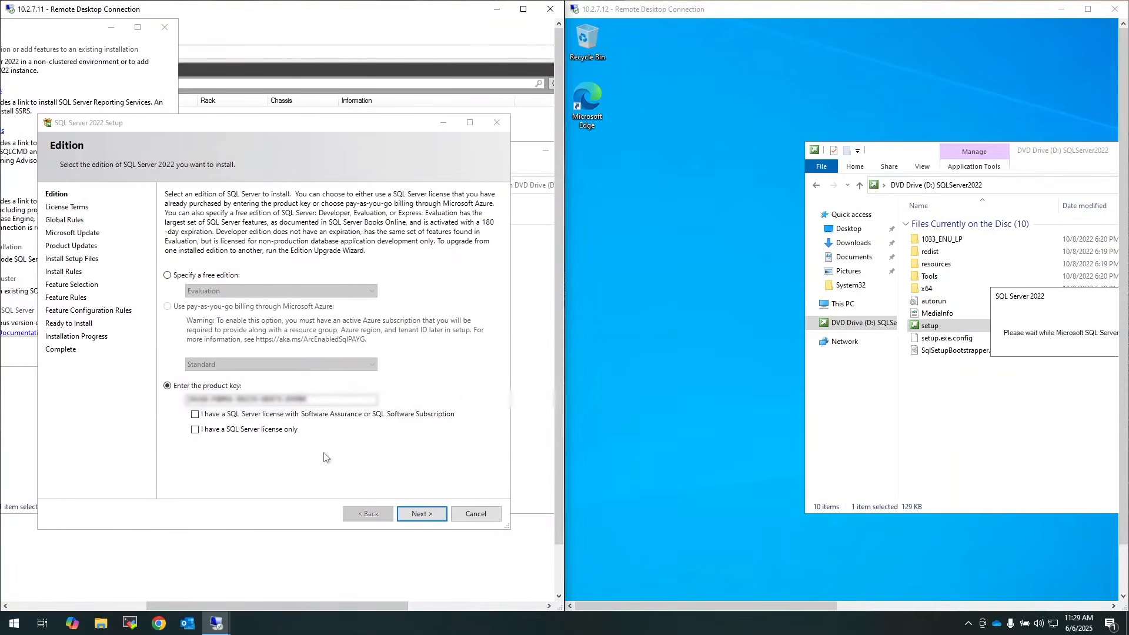
{"action": "left_click", "coordinate": [270, 430]}
{"action": "left_click", "coordinate": [420, 514]}
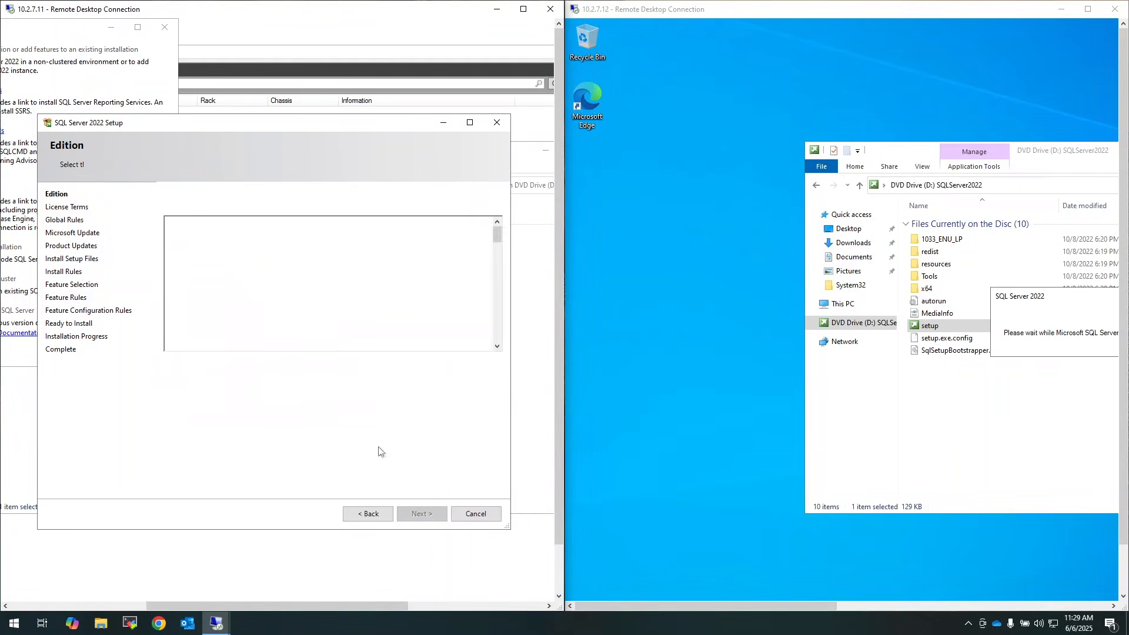
{"action": "left_click", "coordinate": [184, 394]}
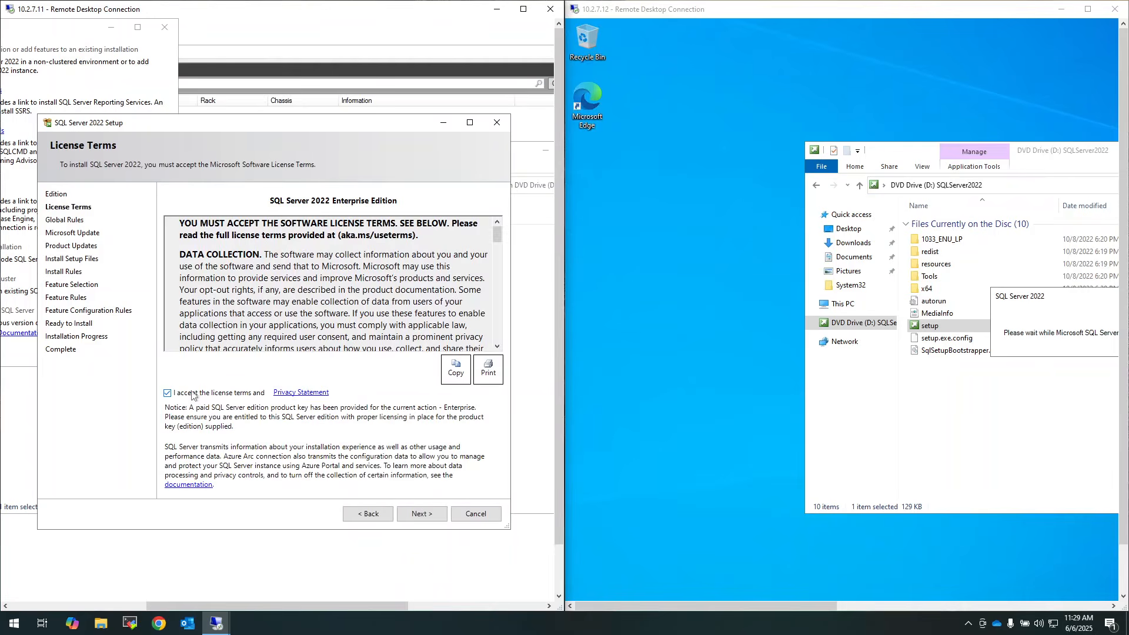
{"action": "left_click", "coordinate": [422, 514]}
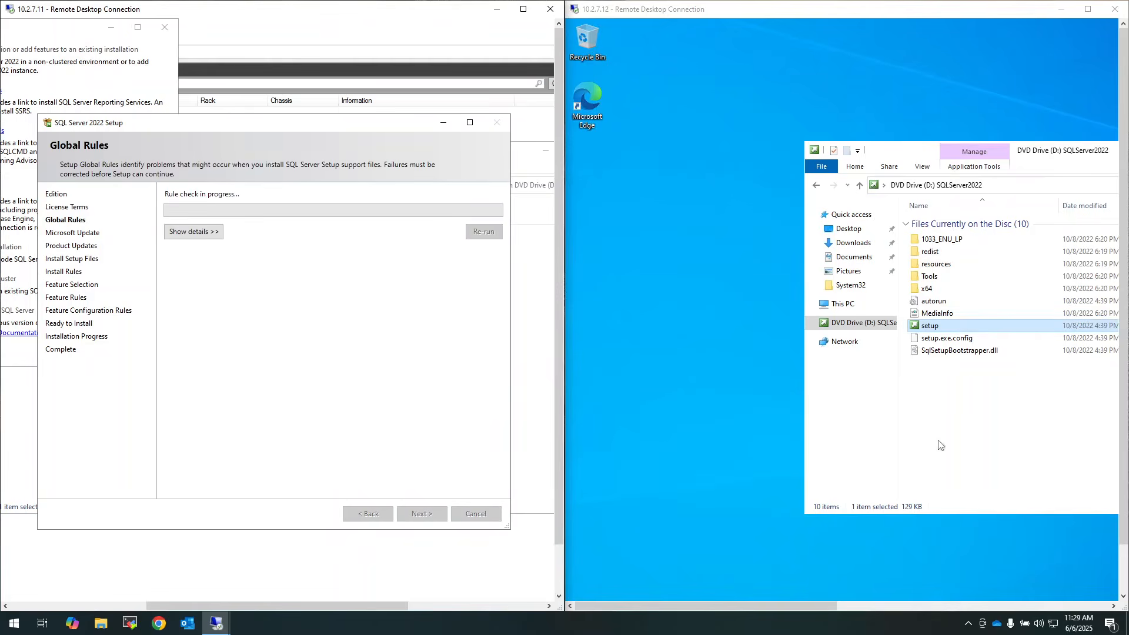
Start a new standalone installation on MSSQL2, then move MSSQL1 past Microsoft Update
{"action": "left_click", "coordinate": [789, 605]}
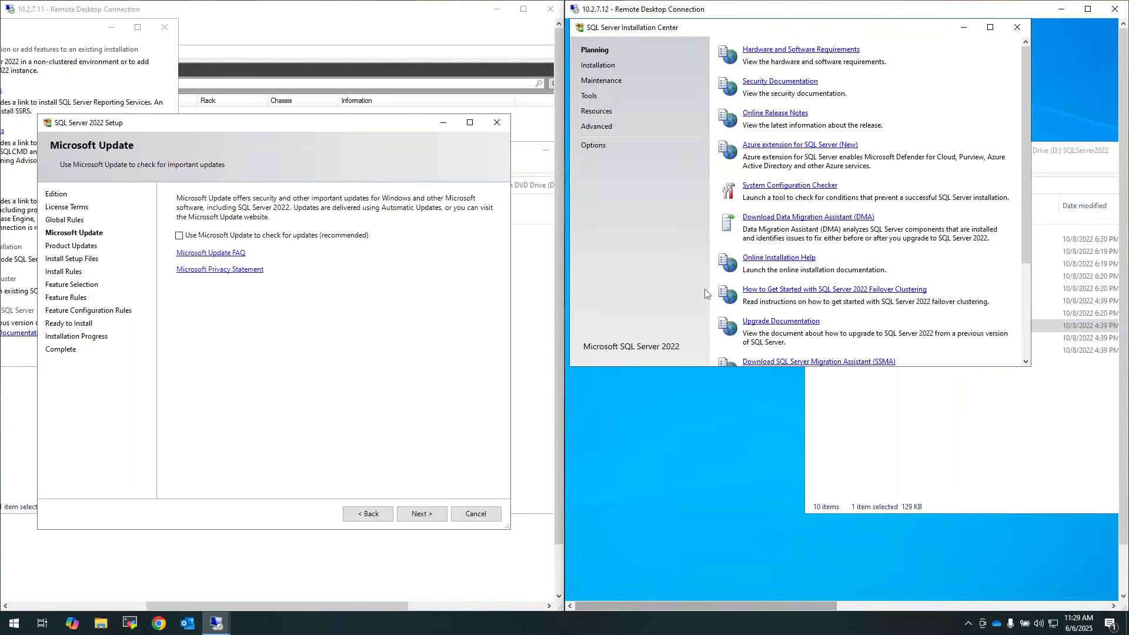
{"action": "left_click", "coordinate": [598, 65]}
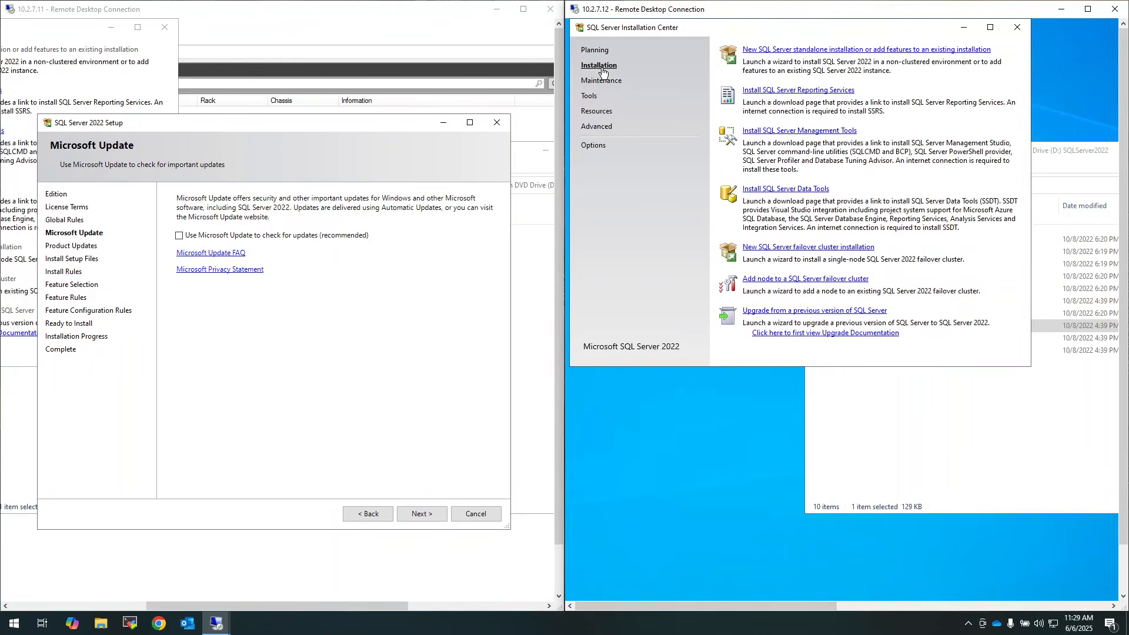
{"action": "left_click", "coordinate": [798, 53]}
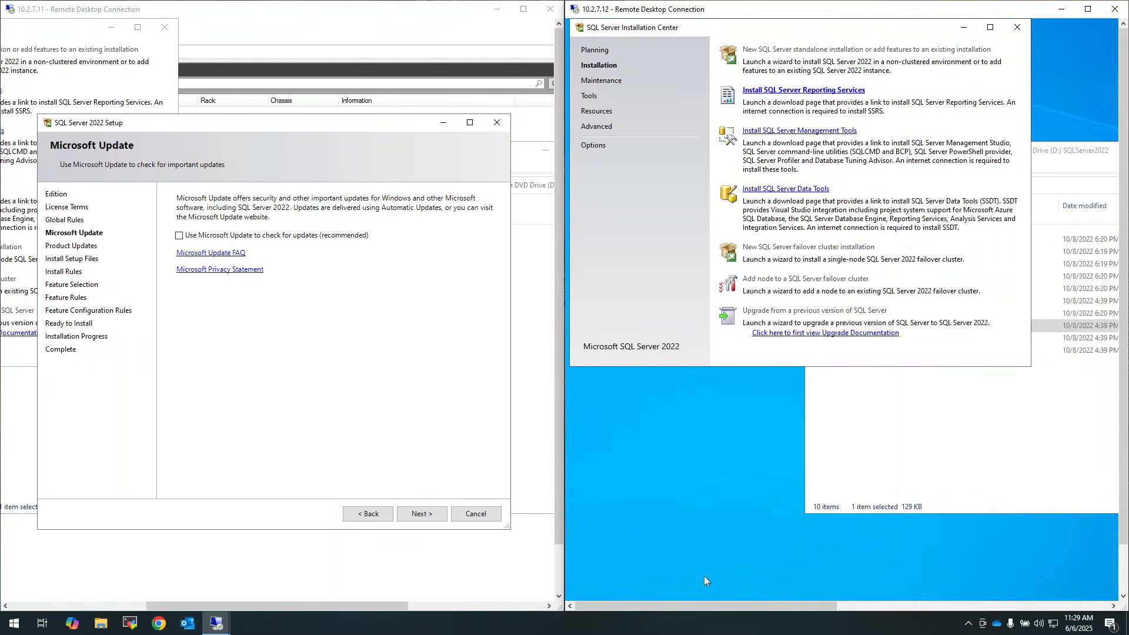
{"action": "left_click_drag", "start_coordinate": [712, 609], "coordinate": [820, 605]}
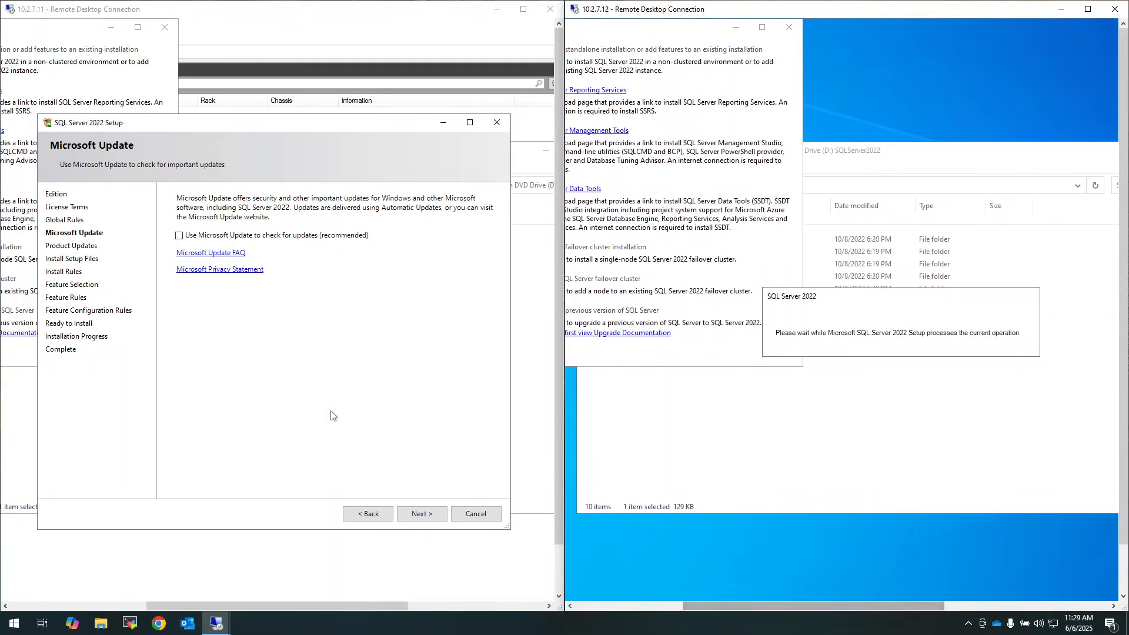
{"action": "left_click", "coordinate": [423, 514]}
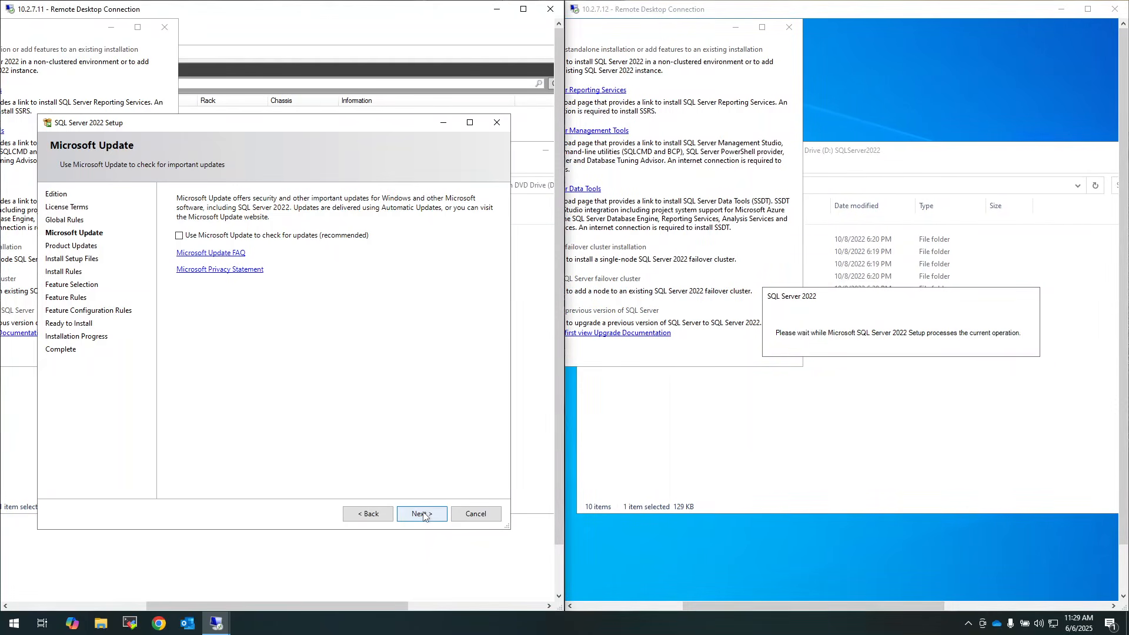
{"action": "left_click", "coordinate": [424, 515]}
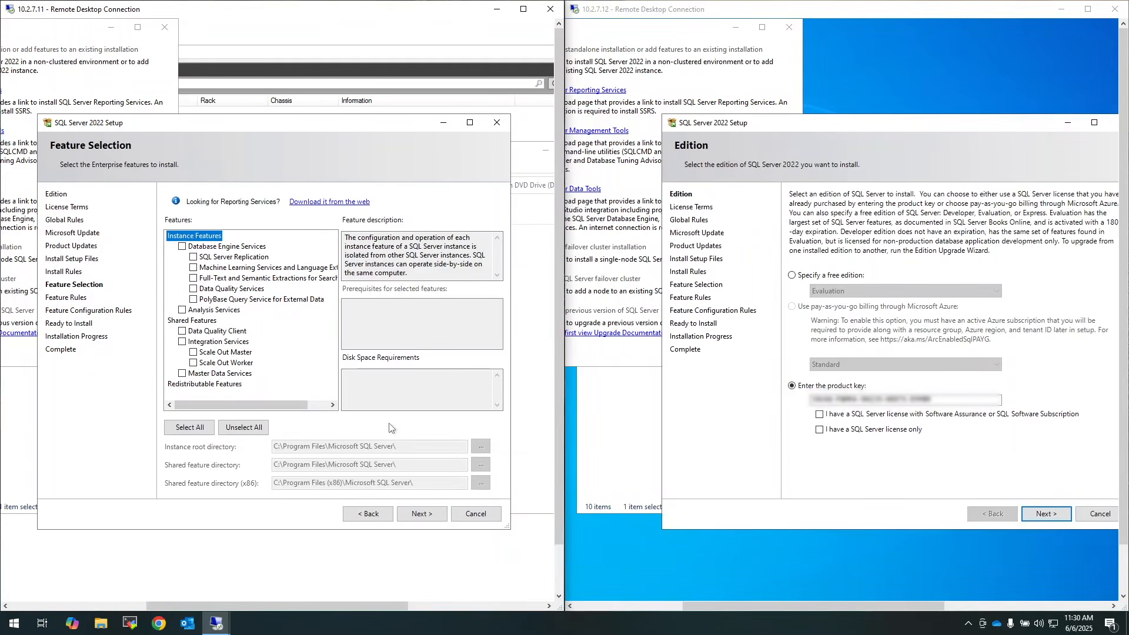
Select Database Engine Services on MSSQL1; on MSSQL2 choose license only and accept the terms
{"action": "left_click", "coordinate": [182, 247]}
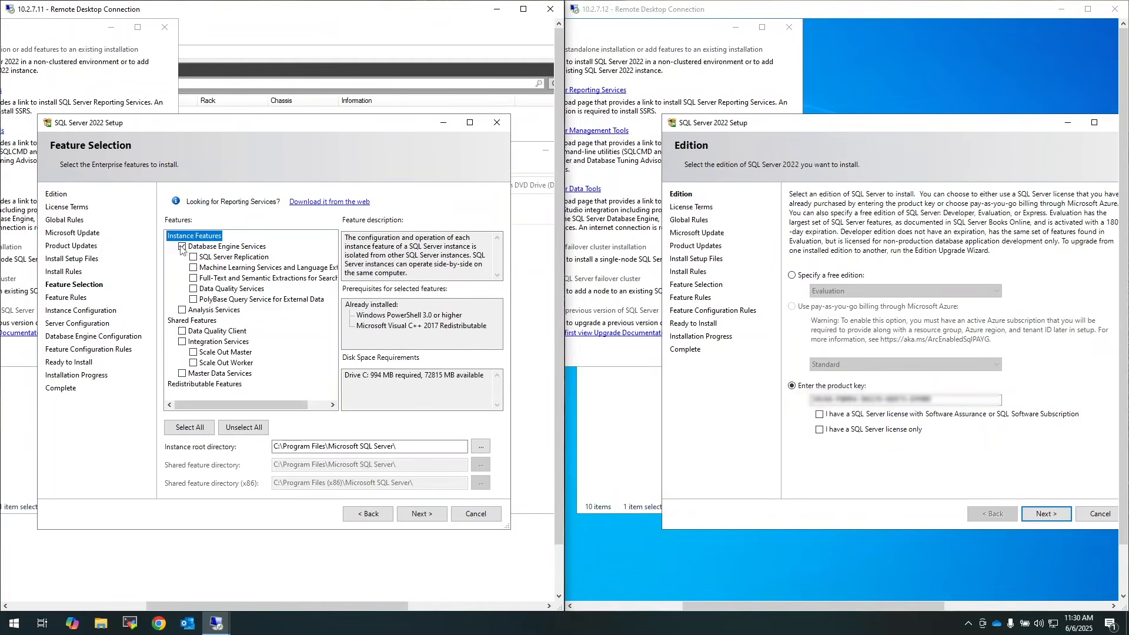
{"action": "left_click", "coordinate": [422, 515]}
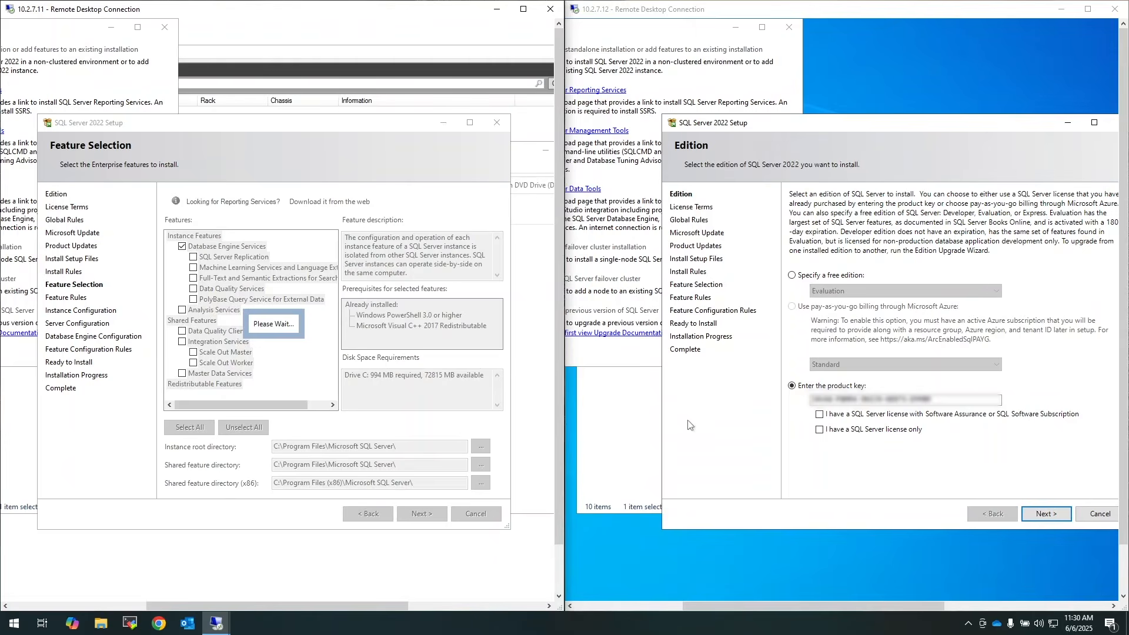
{"action": "left_click", "coordinate": [856, 434]}
{"action": "left_click", "coordinate": [1043, 513]}
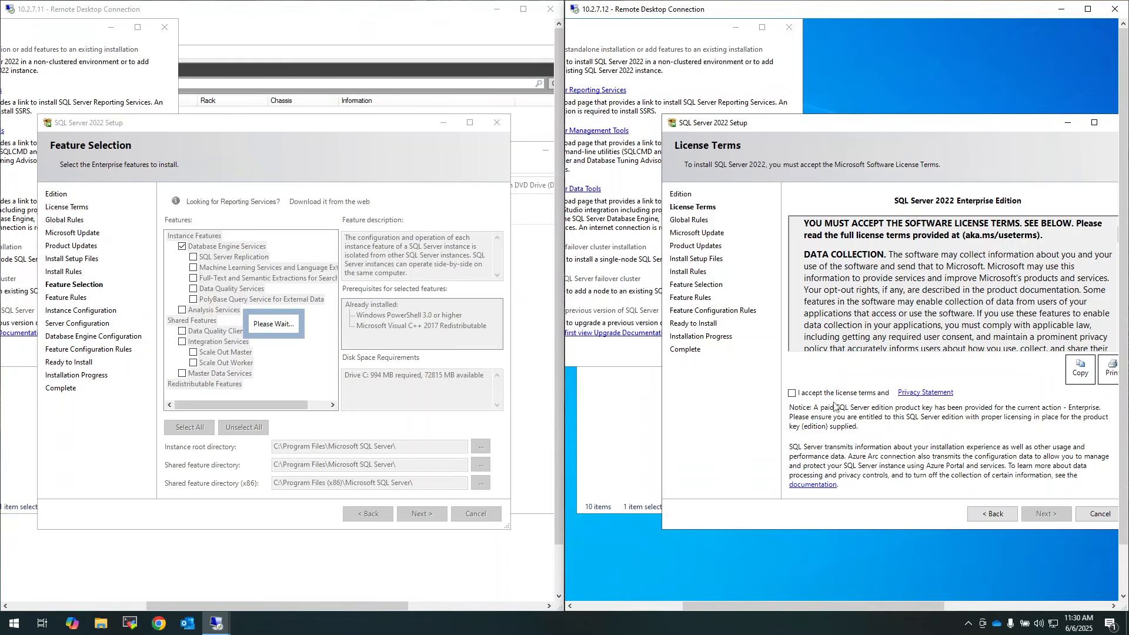
{"action": "left_click", "coordinate": [819, 394]}
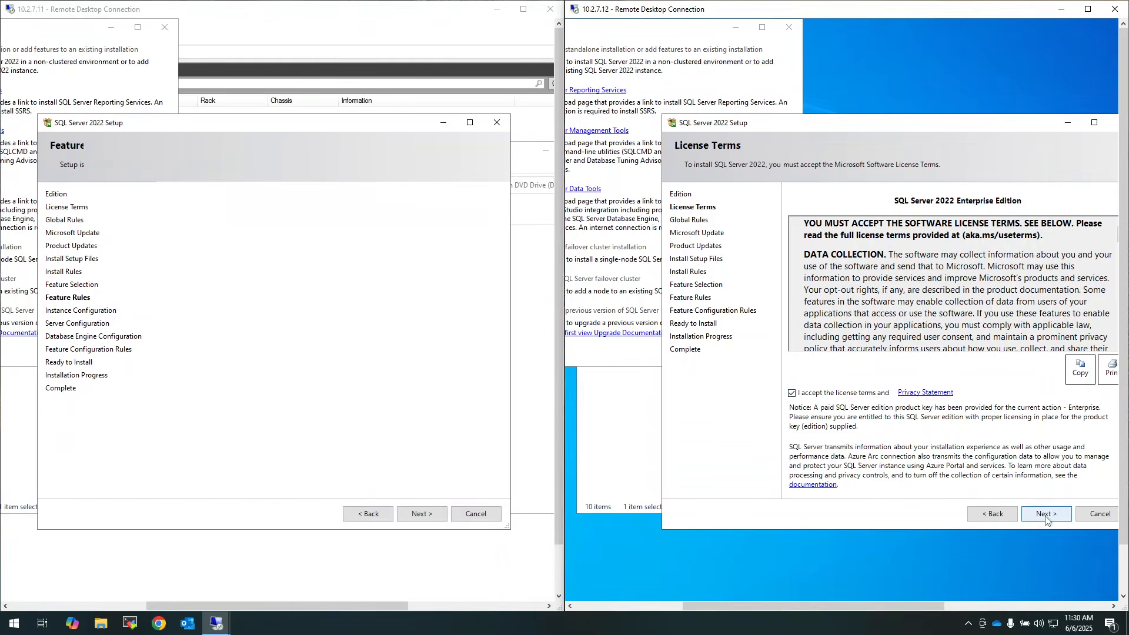
{"action": "left_click", "coordinate": [1046, 515]}
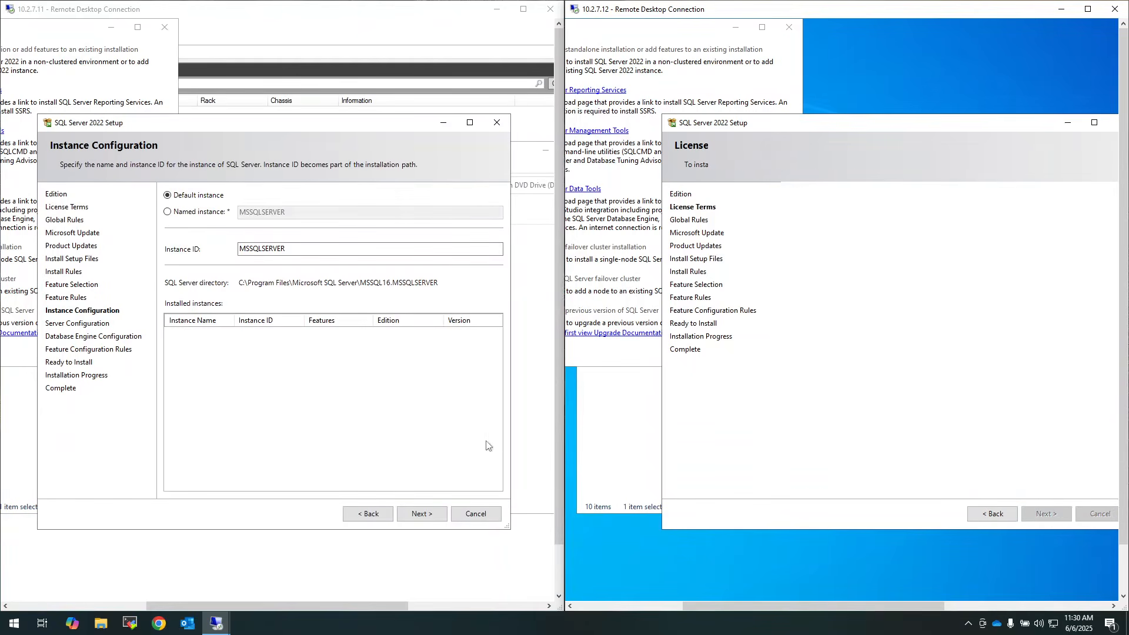
Keep the default MSSQLSERVER instance on MSSQL1 and move MSSQL2 past Microsoft Update
{"action": "left_click", "coordinate": [422, 514]}
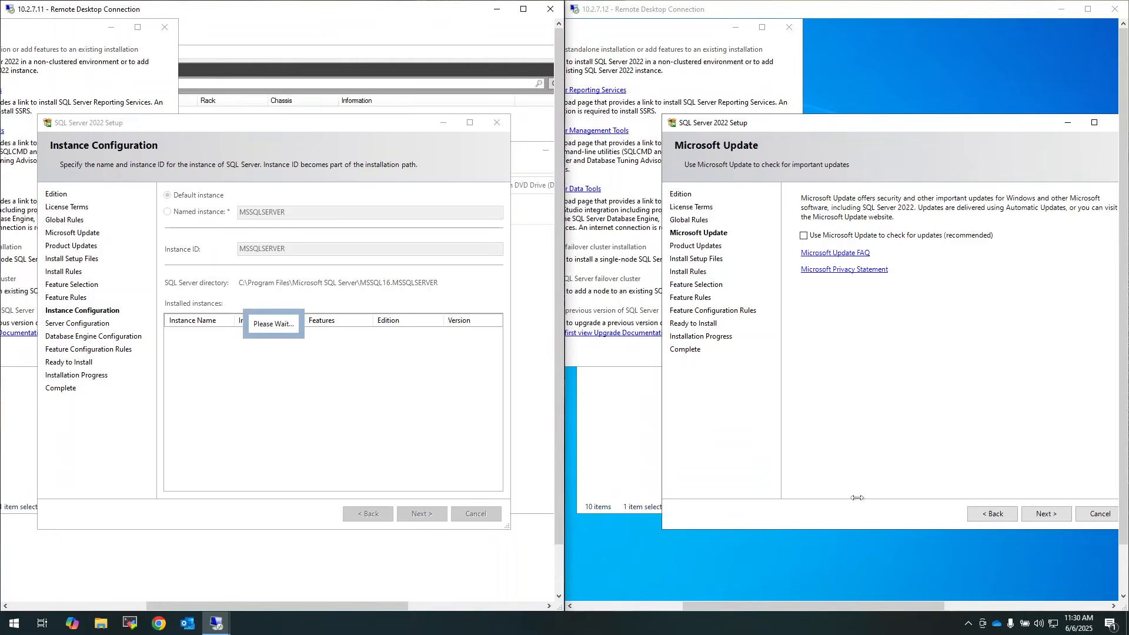
{"action": "left_click", "coordinate": [1045, 513]}
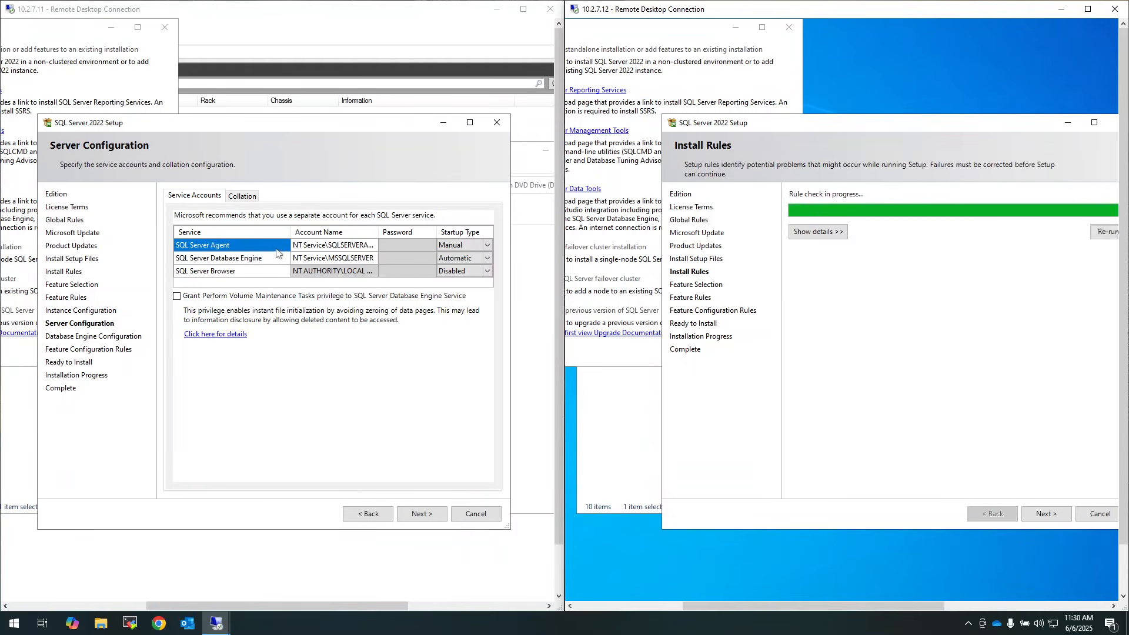
Run SQL Server Agent as DC\mssqluser with its password and Automatic startup
{"action": "left_click", "coordinate": [328, 250]}
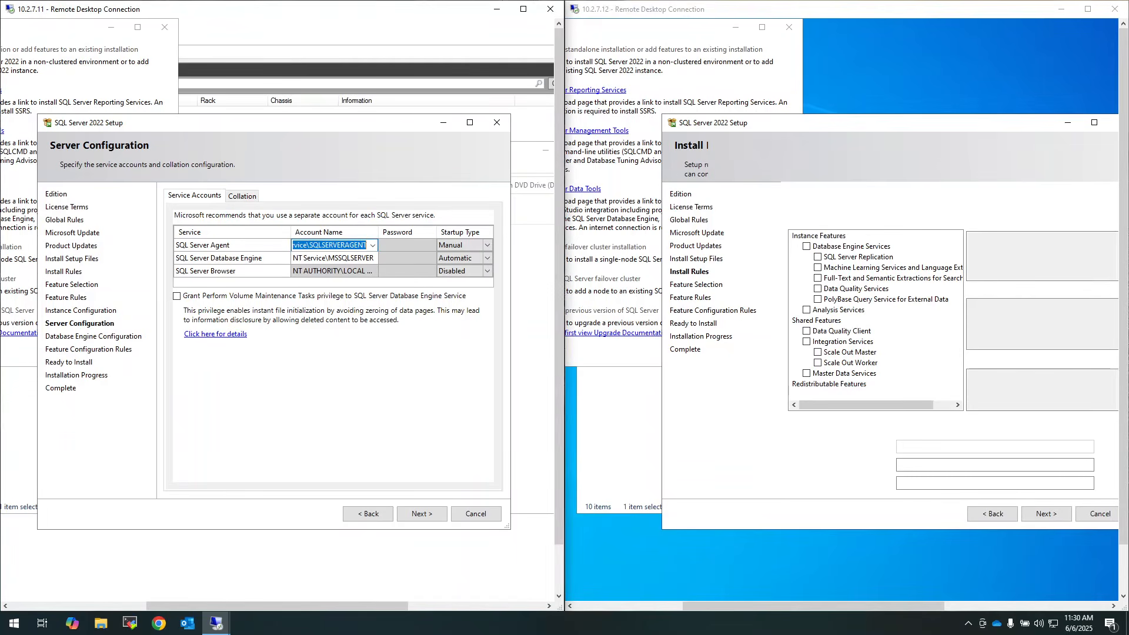
{"action": "left_click", "coordinate": [373, 245]}
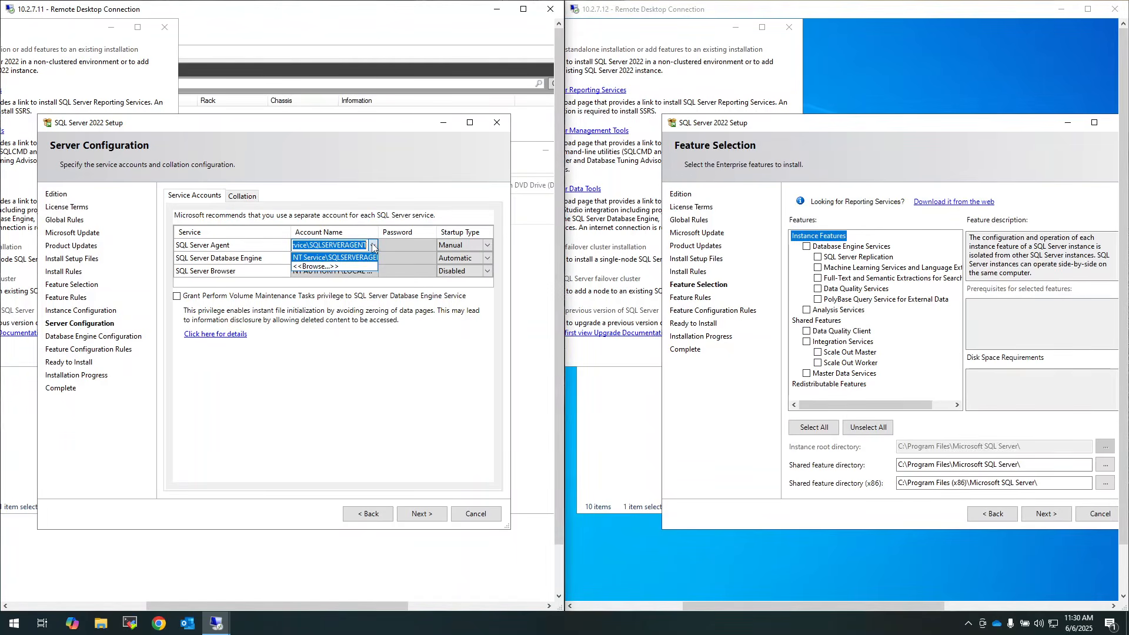
{"action": "left_click", "coordinate": [346, 266]}
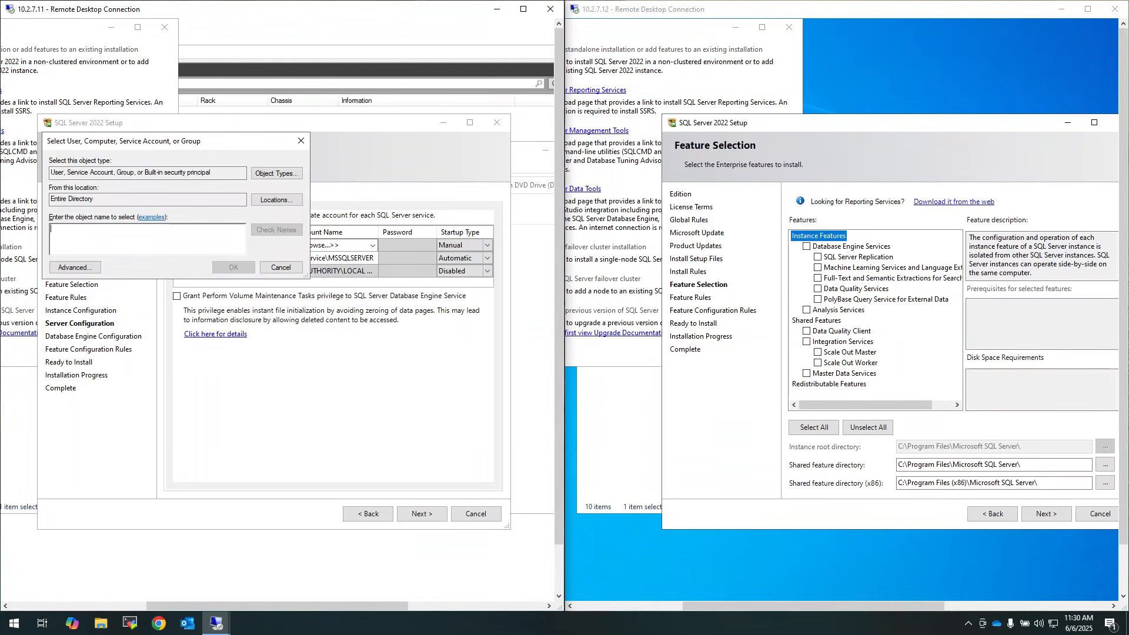
{"action": "type", "text": "mssqluser"}
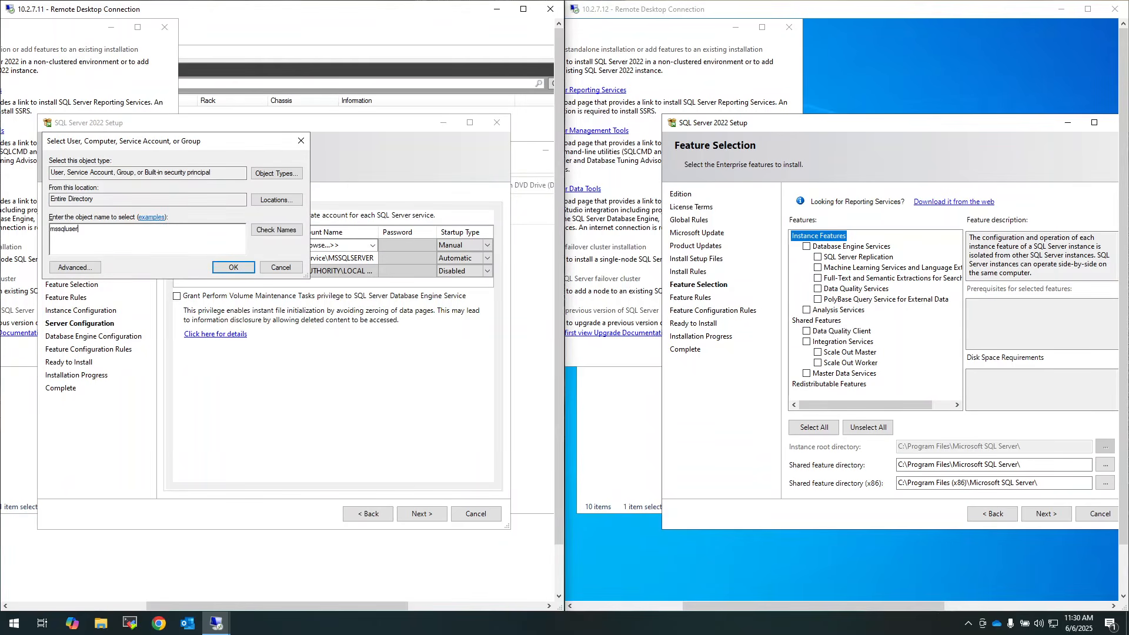
{"action": "left_click", "coordinate": [277, 230]}
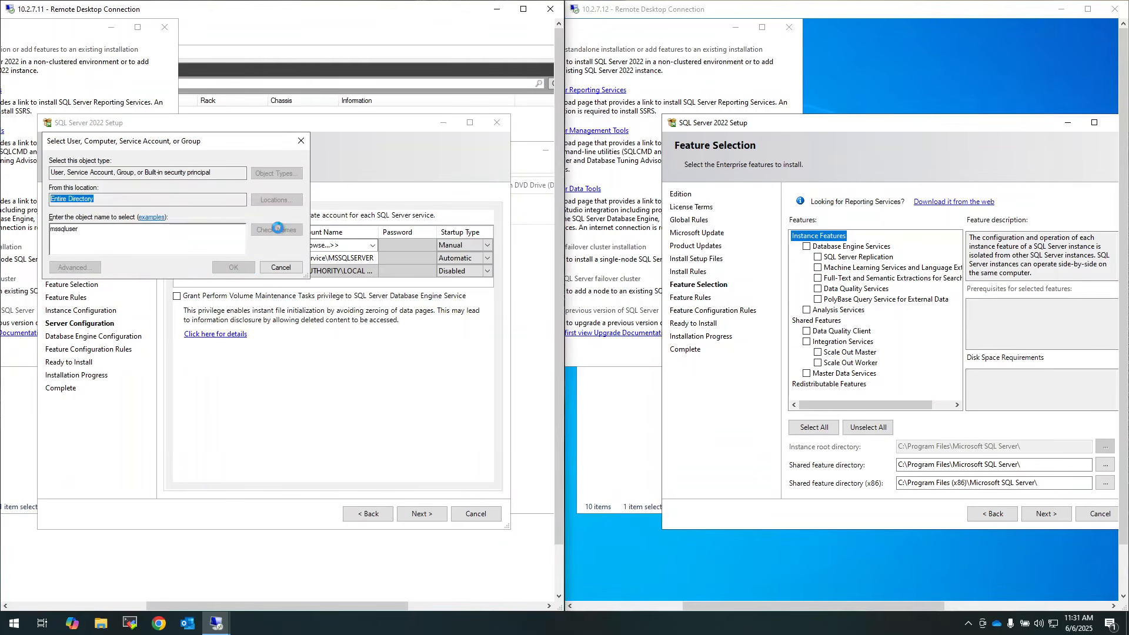
{"action": "left_click", "coordinate": [234, 267]}
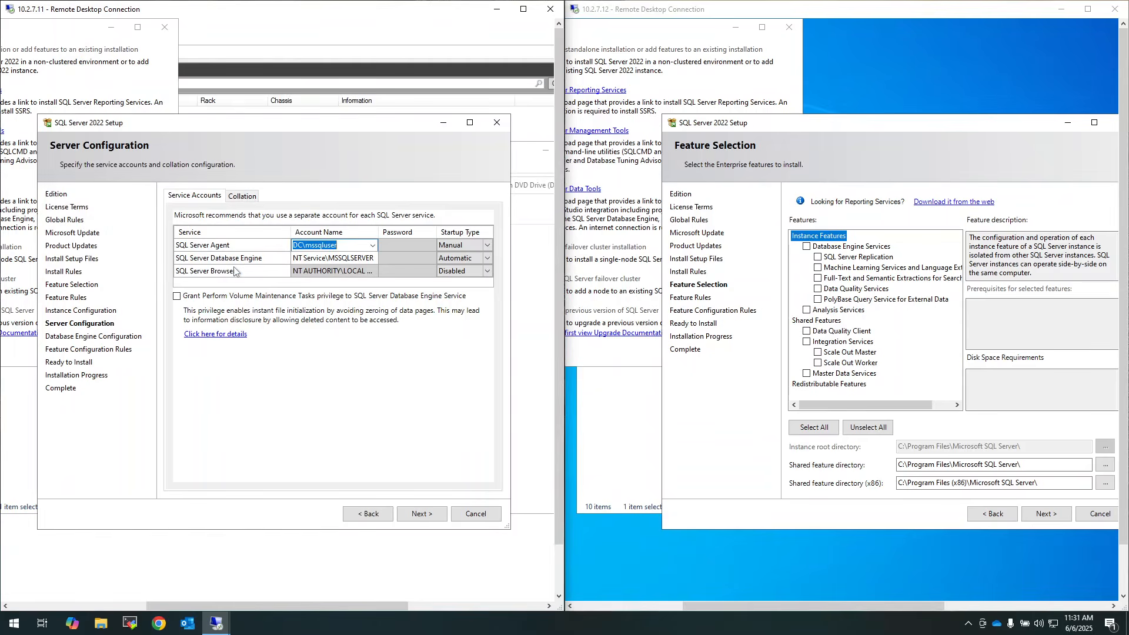
{"action": "left_click", "coordinate": [400, 246]}
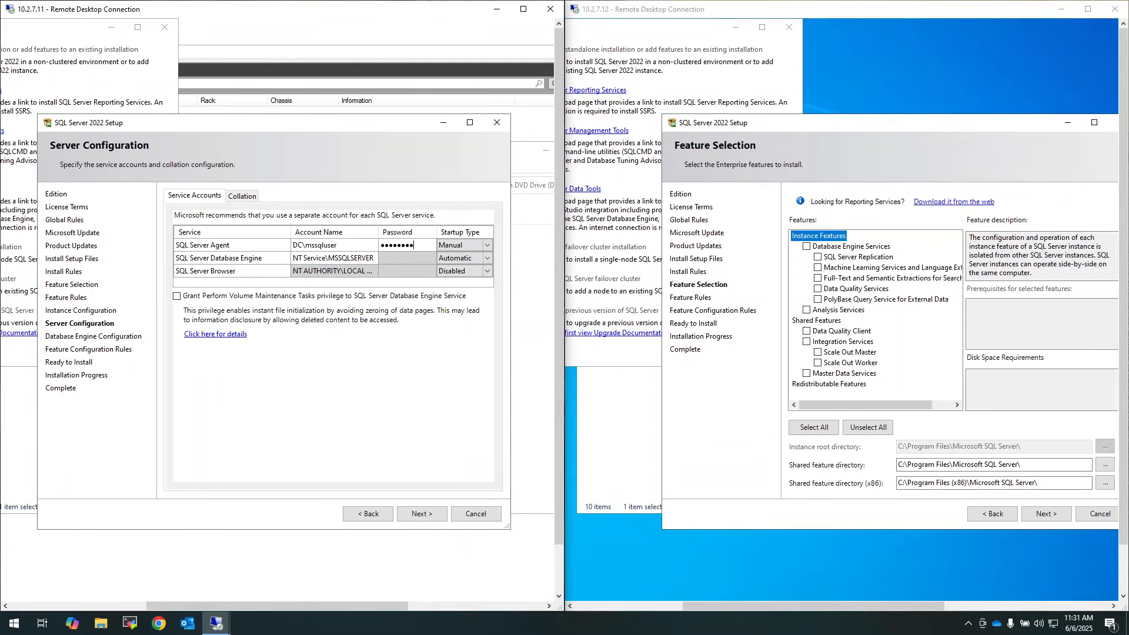
{"action": "left_click", "coordinate": [469, 243]}
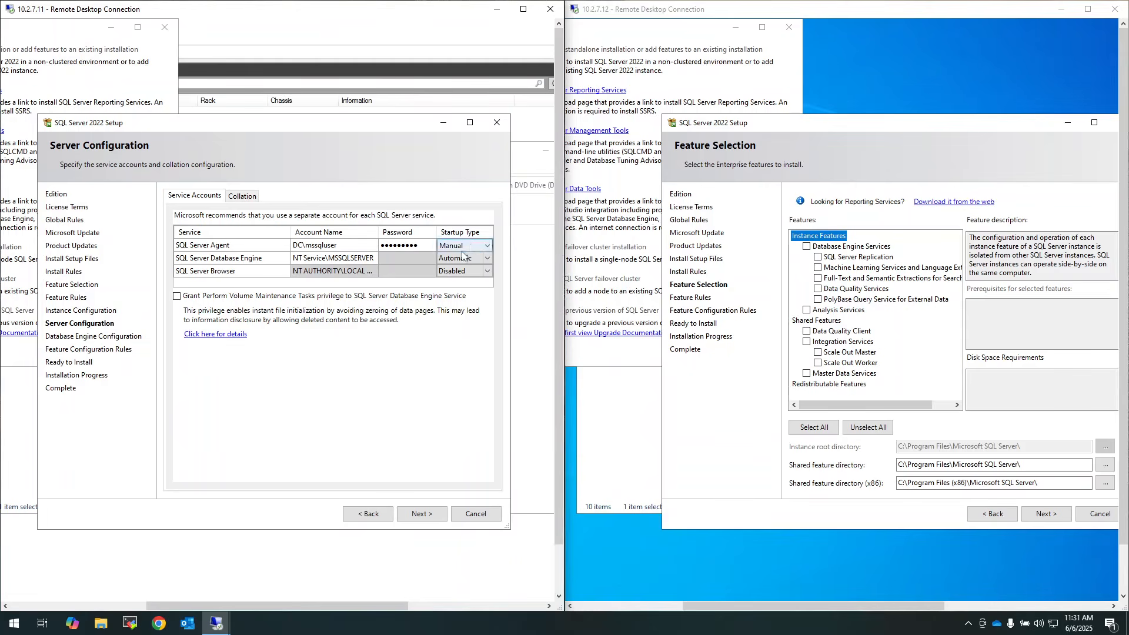
{"action": "left_click", "coordinate": [481, 246]}
{"action": "left_click", "coordinate": [458, 257]}
Run the Database Engine as DC\mssqluser with its password, then continue
{"action": "left_click", "coordinate": [369, 259]}
{"action": "left_click", "coordinate": [373, 259]}
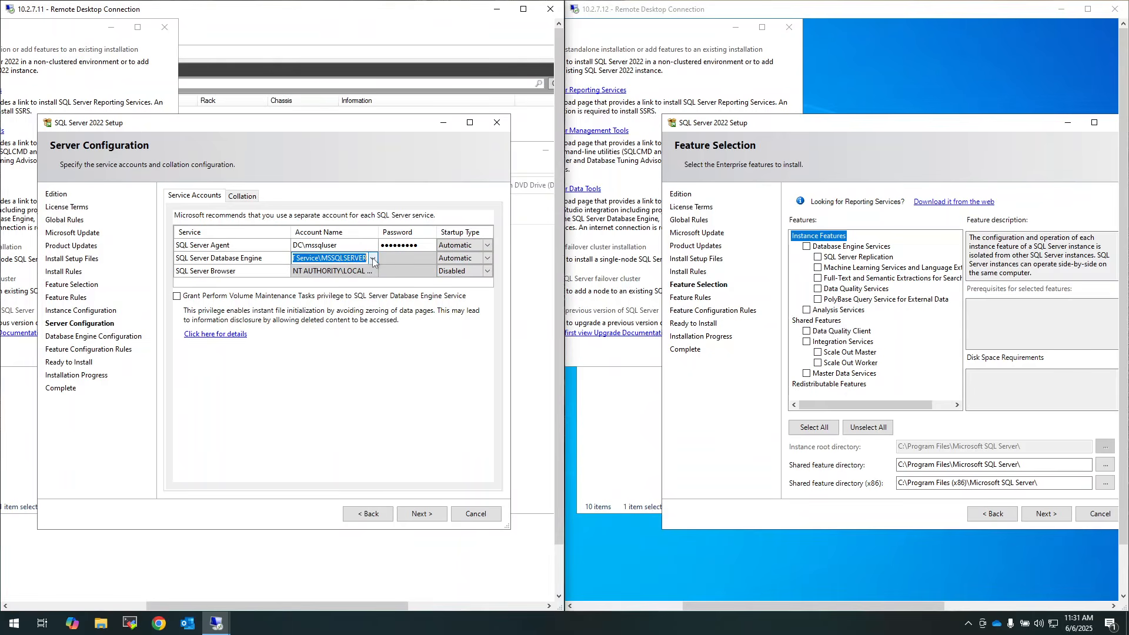
{"action": "left_click", "coordinate": [373, 259]}
{"action": "left_click", "coordinate": [344, 280]}
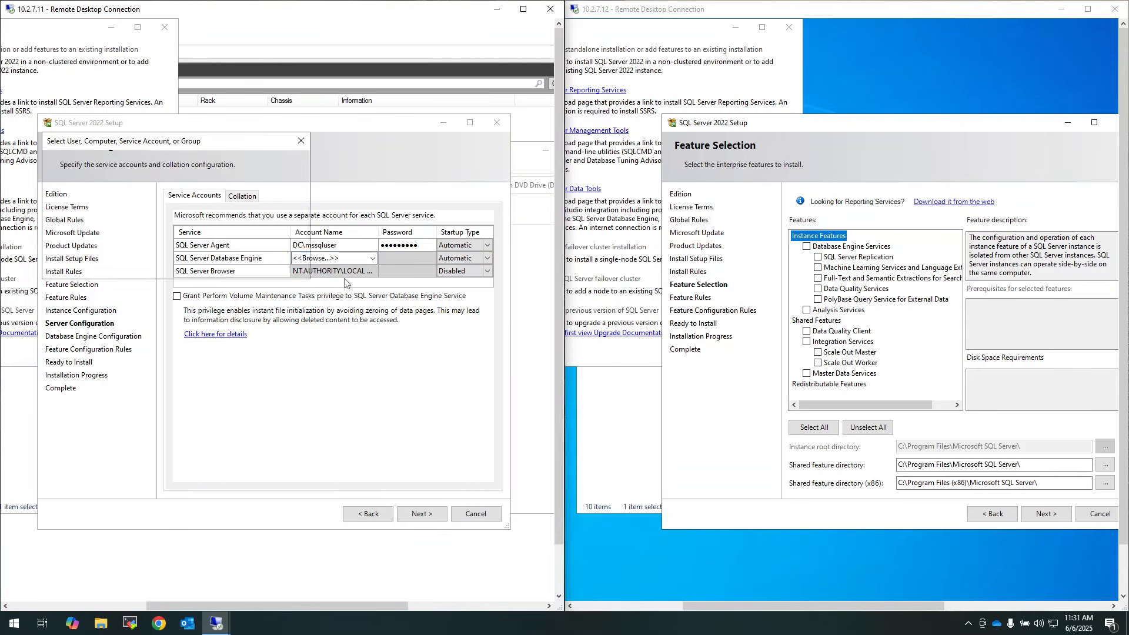
{"action": "type", "text": "mssqlus"}
{"action": "left_click", "coordinate": [276, 230]}
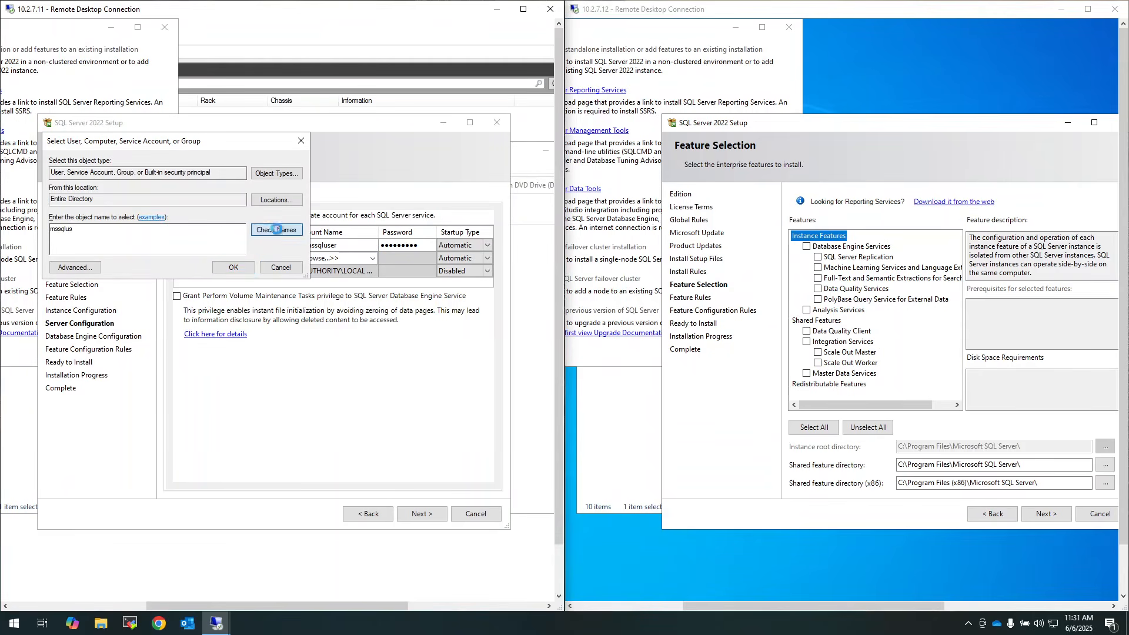
{"action": "left_click", "coordinate": [234, 268]}
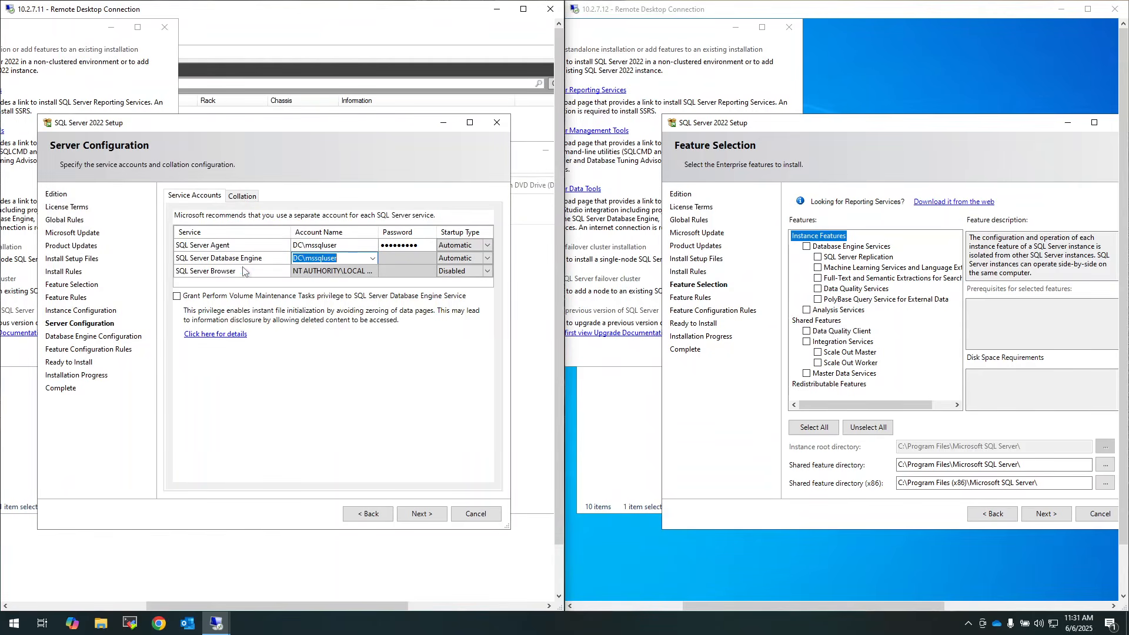
{"action": "left_click", "coordinate": [408, 261]}
{"action": "type", "text": "••"}
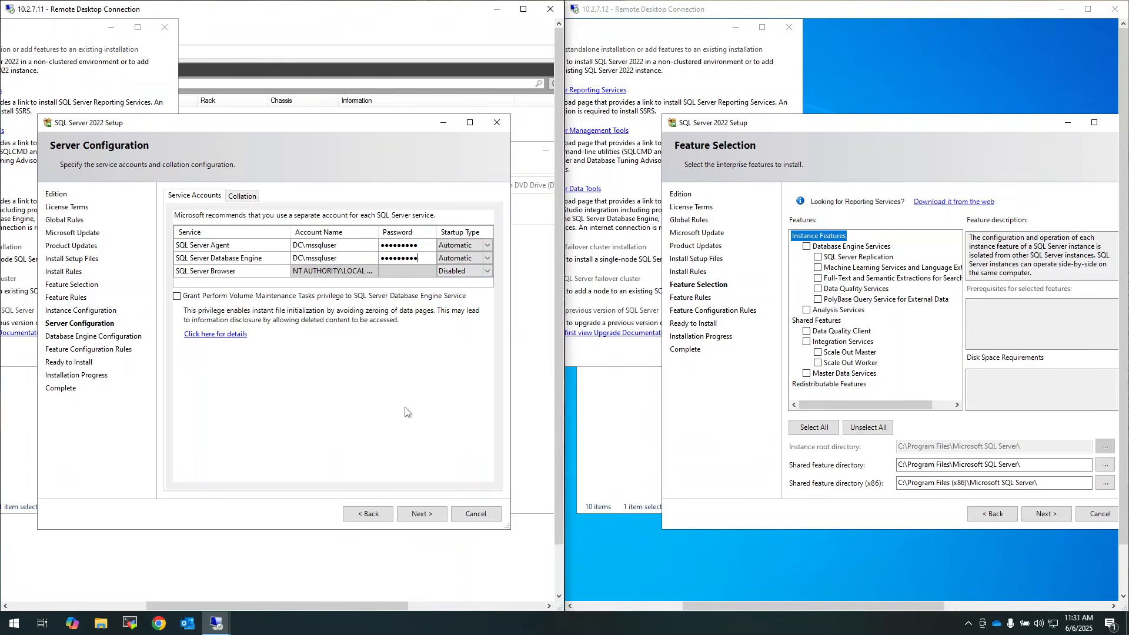
{"action": "left_click", "coordinate": [424, 516]}
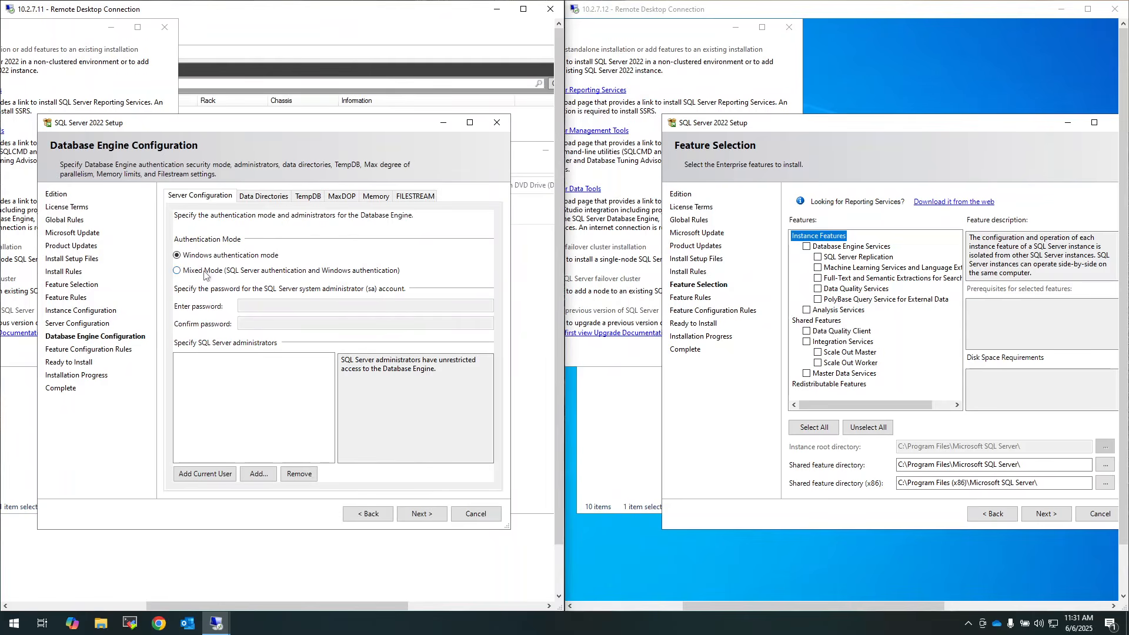
Enable Mixed Mode with a confirmed sa password and add the current user as SQL administrator
{"action": "left_click", "coordinate": [204, 271]}
{"action": "key", "text": "Tab"}
{"action": "type", "text": "•••••••••"}
{"action": "key", "text": "Tab"}
{"action": "type", "text": "•••••••••"}
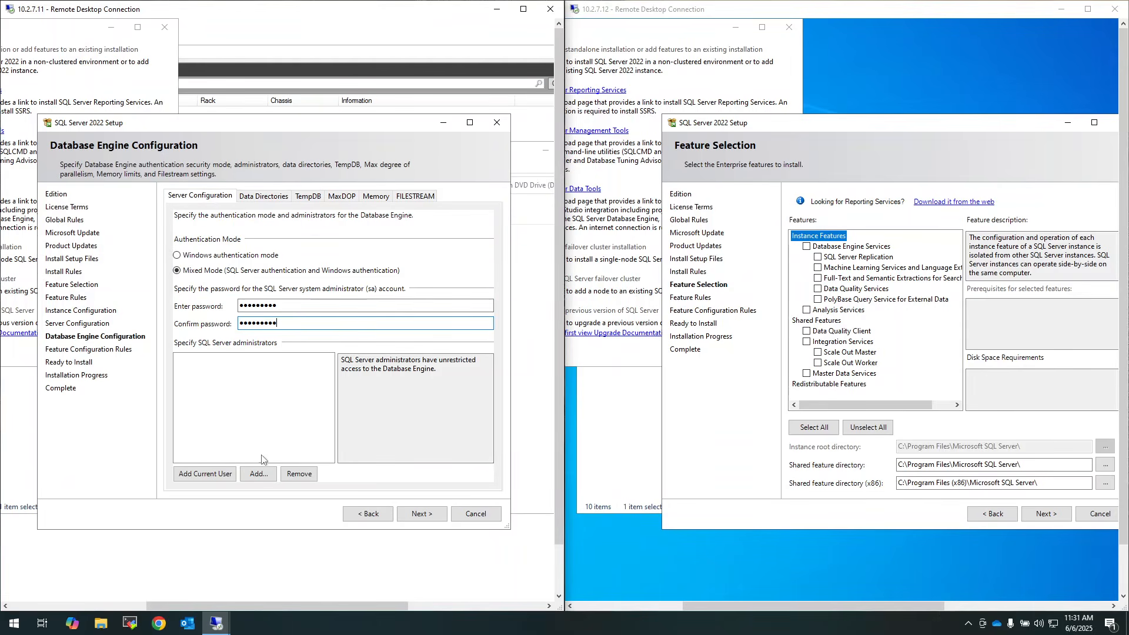
{"action": "left_click", "coordinate": [213, 474]}
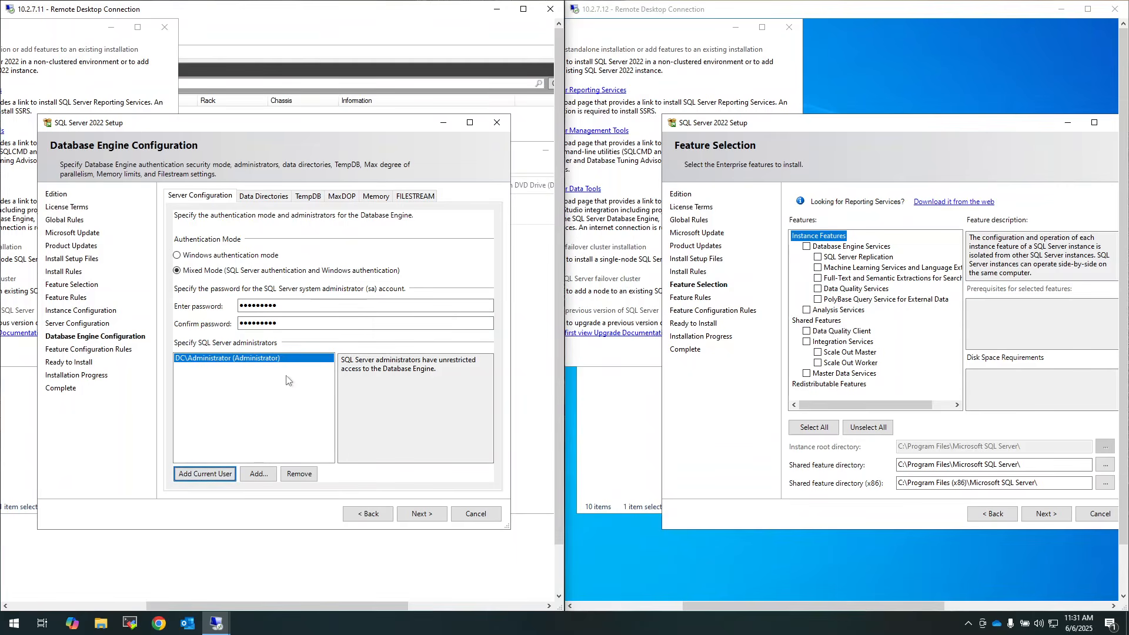
{"action": "left_click", "coordinate": [421, 514]}
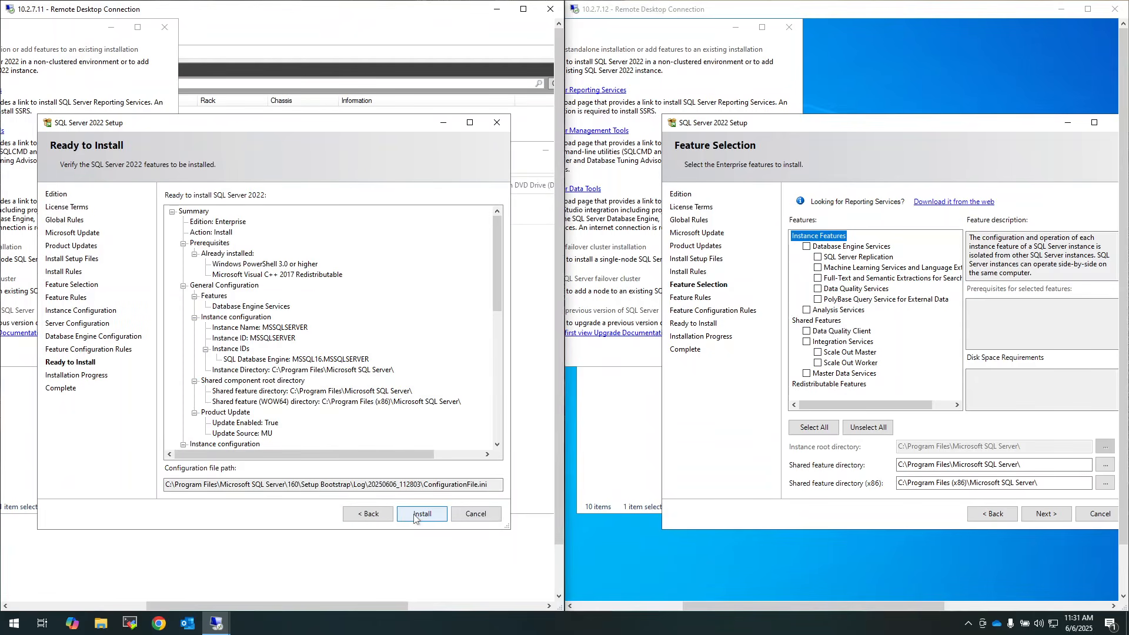
Start node1's install, then keep only Database Engine Services and the default MSSQLSERVER instance on node2
{"action": "left_click", "coordinate": [414, 517]}
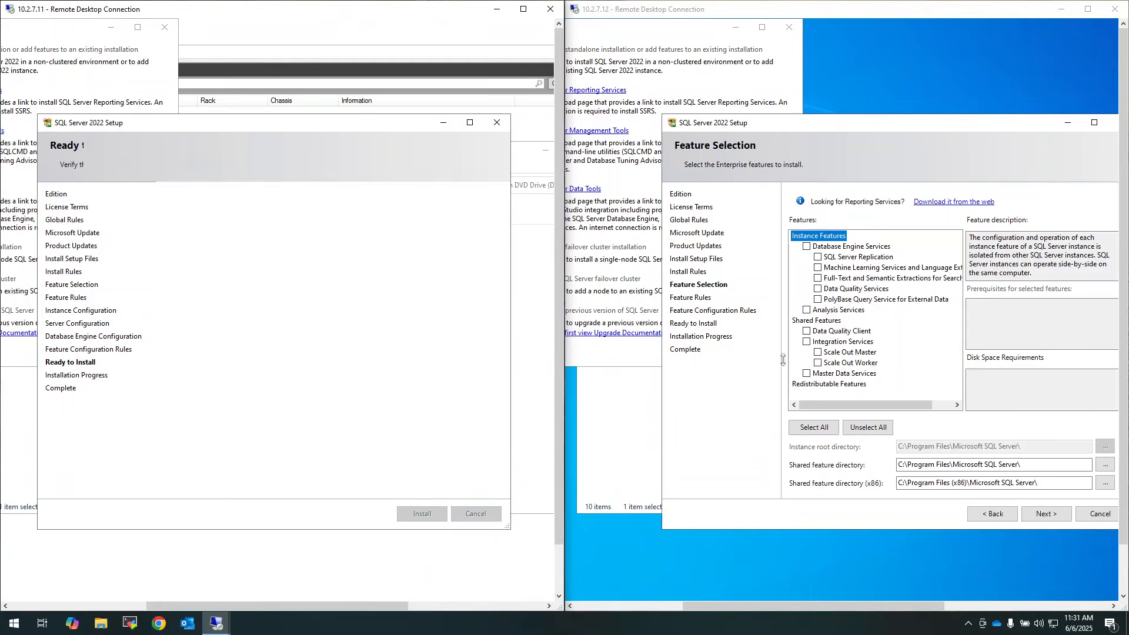
{"action": "left_click", "coordinate": [807, 247]}
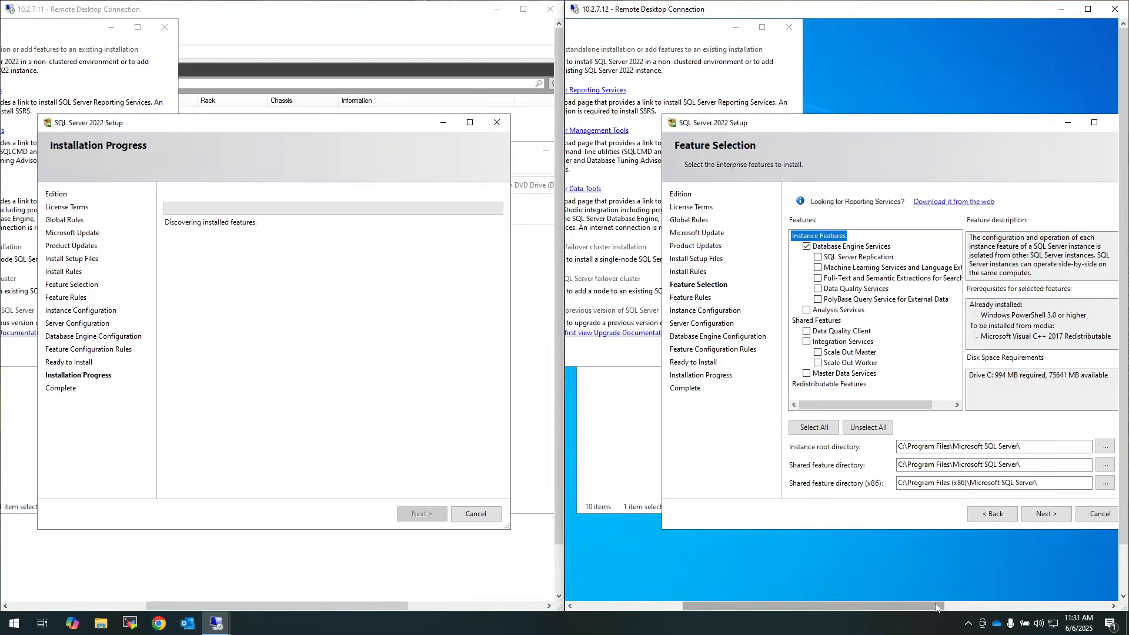
{"action": "left_click_drag", "start_coordinate": [933, 606], "coordinate": [969, 615]}
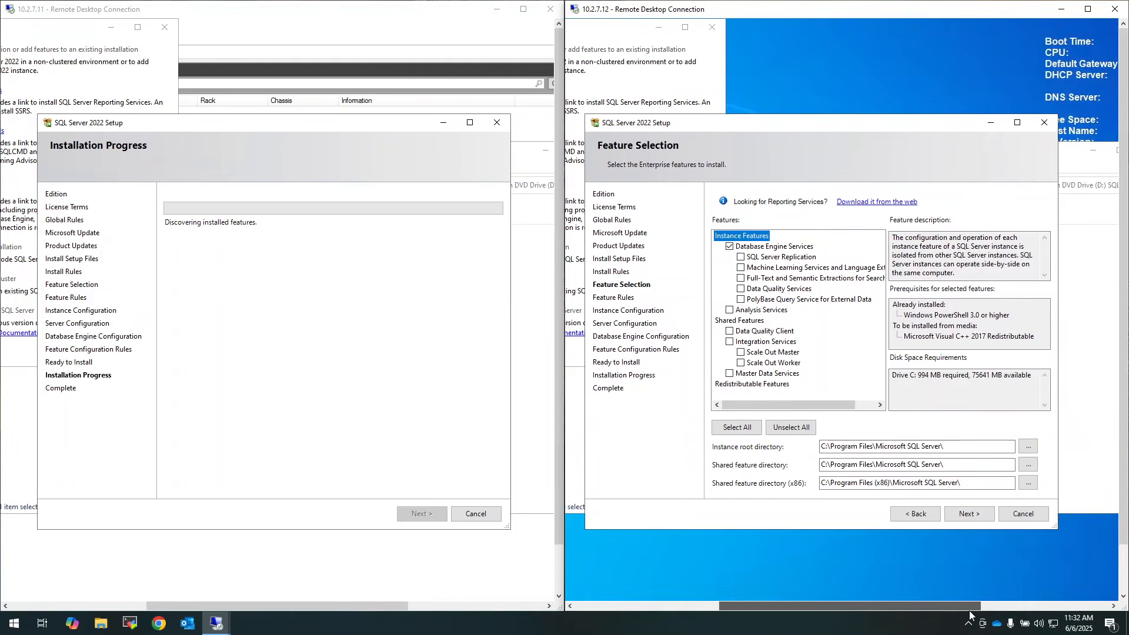
{"action": "left_click", "coordinate": [965, 514]}
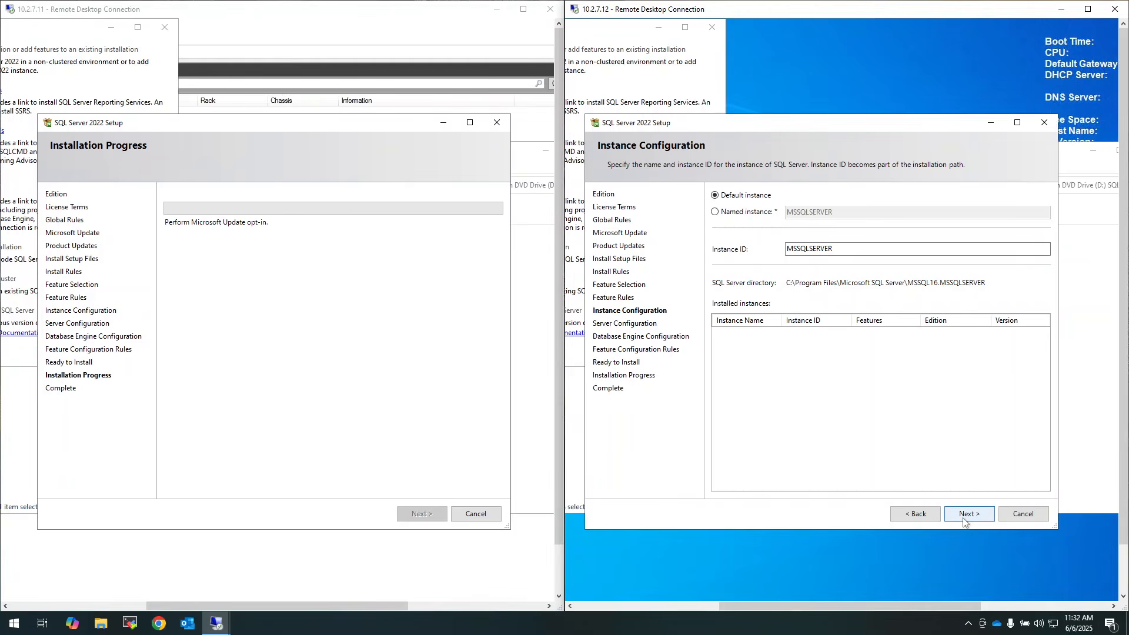
{"action": "left_click", "coordinate": [965, 521]}
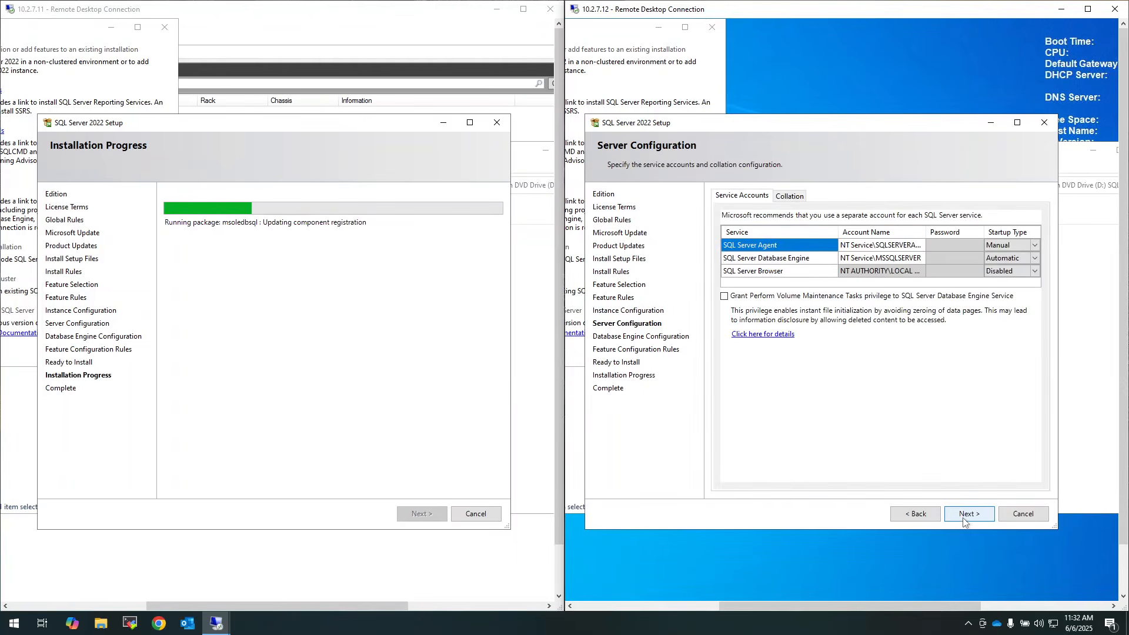
Run SQL Server Agent as DC\mssqluser with its password and Automatic startup
{"action": "left_click", "coordinate": [915, 247]}
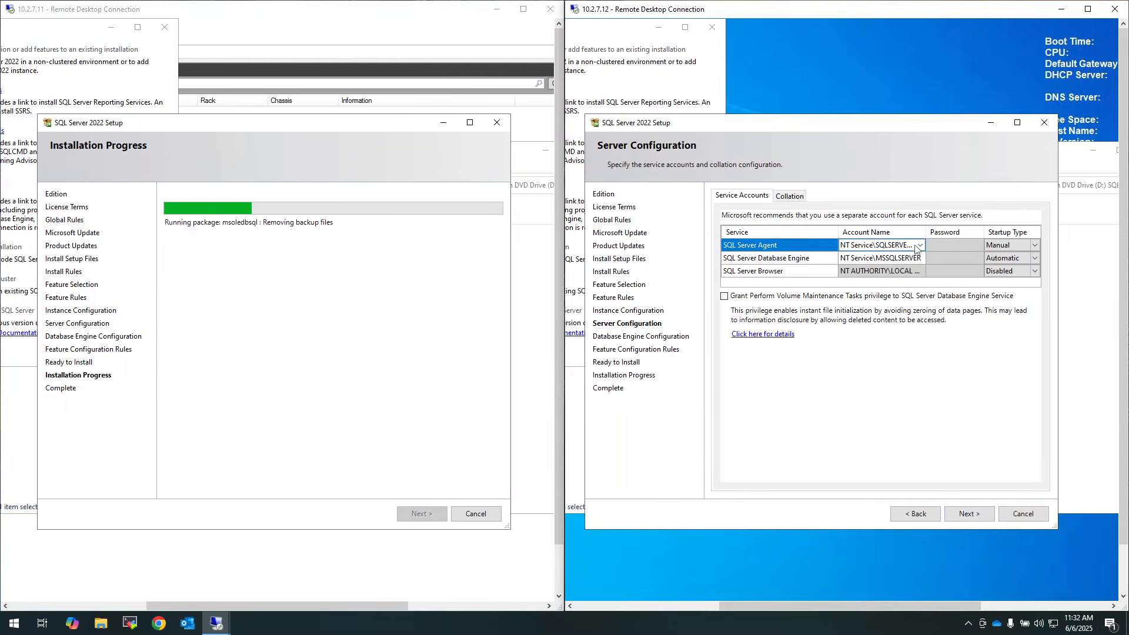
{"action": "left_click", "coordinate": [920, 246]}
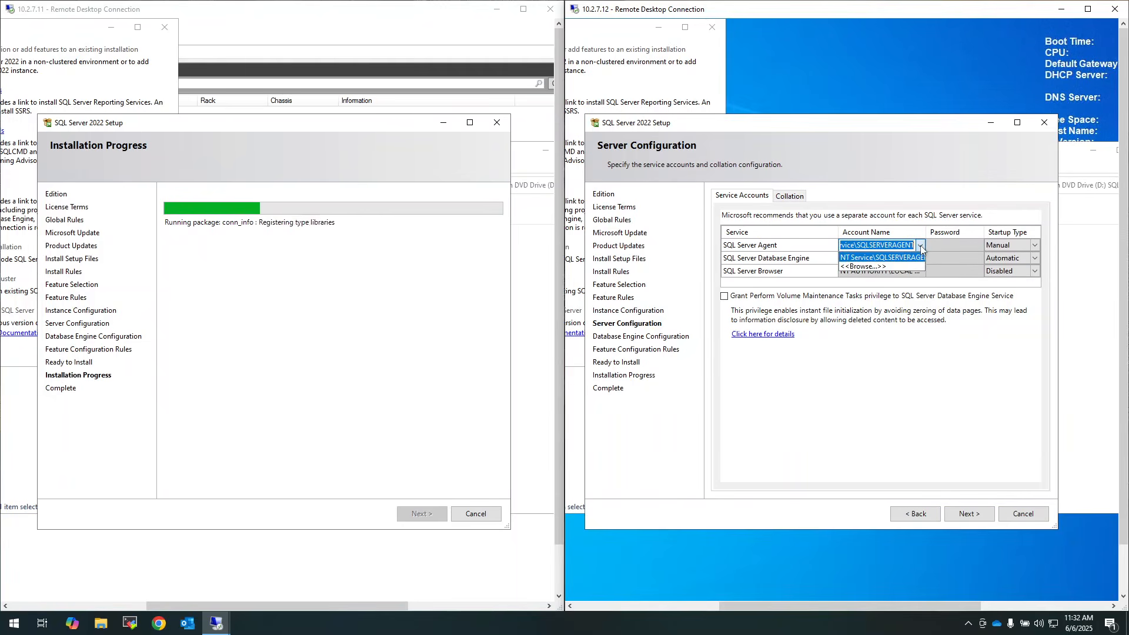
{"action": "left_click", "coordinate": [894, 267]}
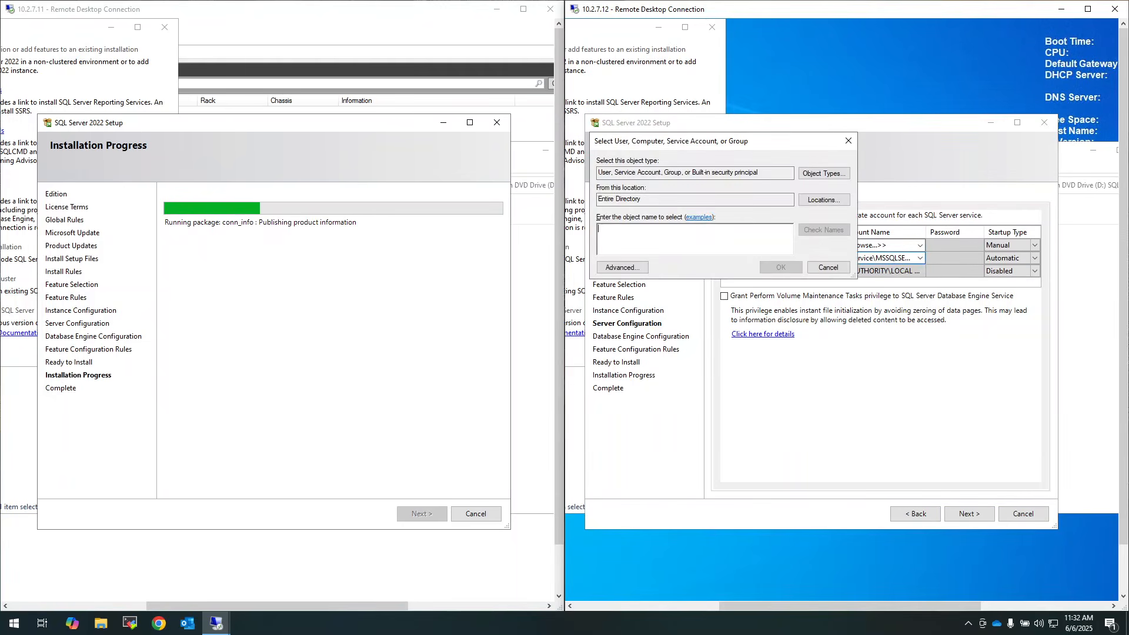
{"action": "type", "text": "mssqluse"}
{"action": "left_click", "coordinate": [831, 231]}
{"action": "left_click", "coordinate": [787, 268]}
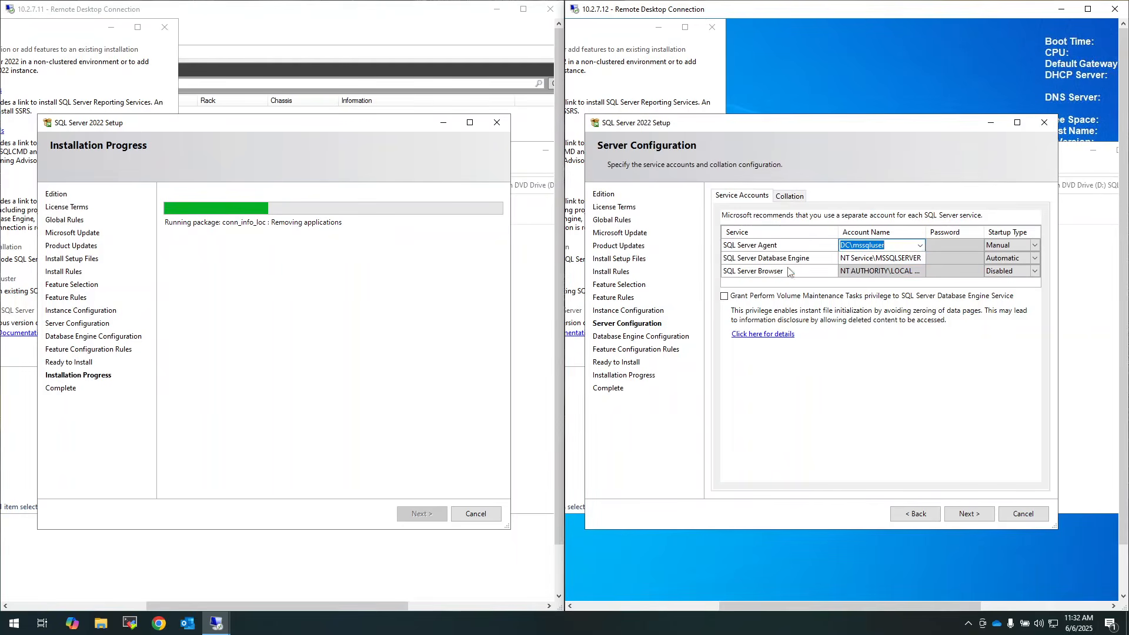
{"action": "left_click", "coordinate": [945, 246]}
{"action": "type", "text": "Passwo"}
{"action": "left_click", "coordinate": [1035, 245]}
{"action": "left_click", "coordinate": [1035, 245]}
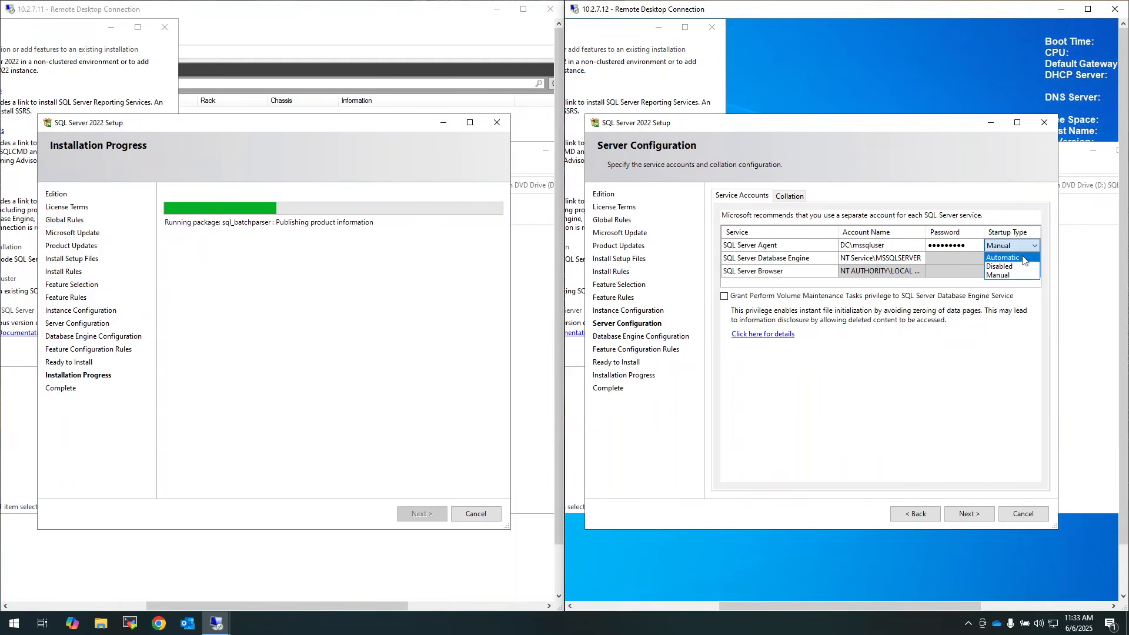
{"action": "left_click", "coordinate": [1003, 257]}
Run the Database Engine as DC\mssqluser with its password, moving on to Database Engine Configuration
{"action": "key", "text": "Tab"}
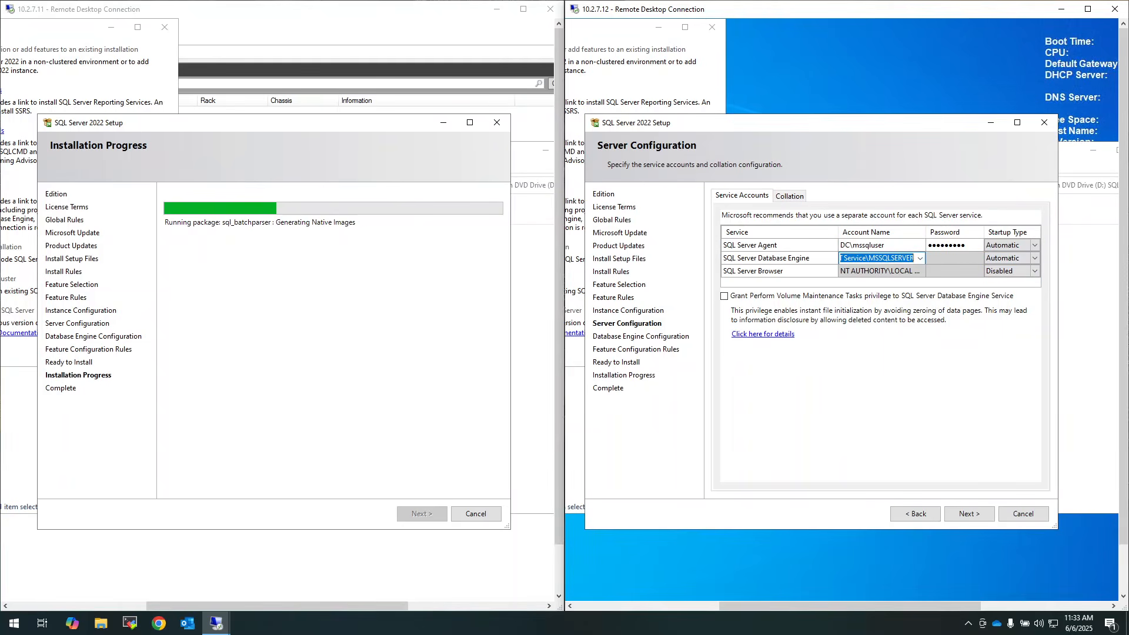
{"action": "left_click", "coordinate": [920, 259]}
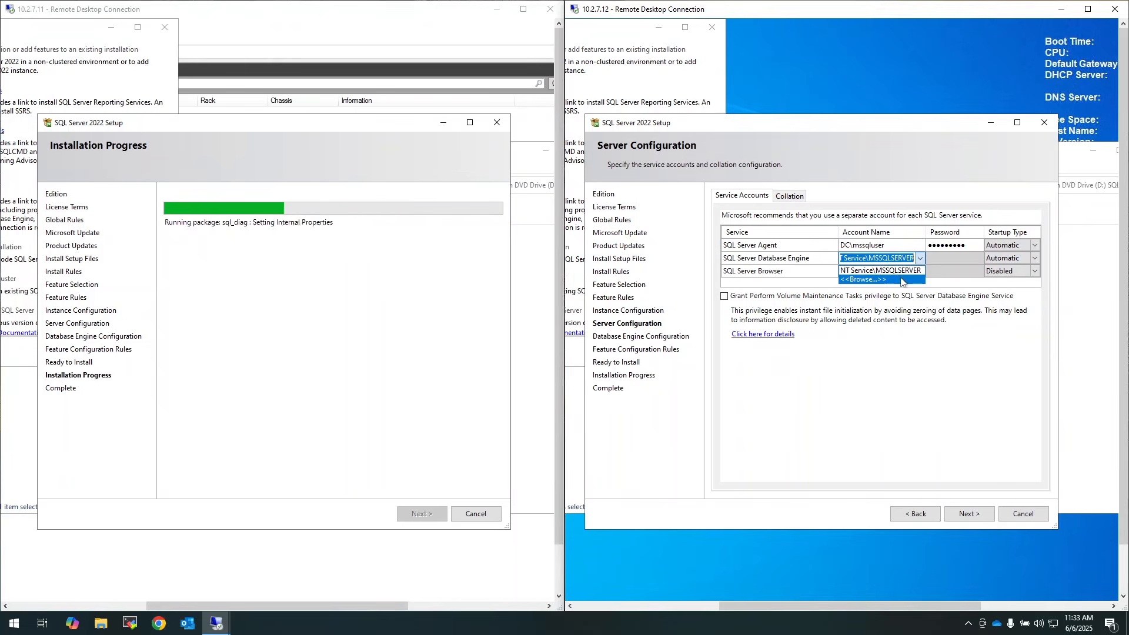
{"action": "left_click", "coordinate": [902, 280]}
{"action": "type", "text": "mssqlus"}
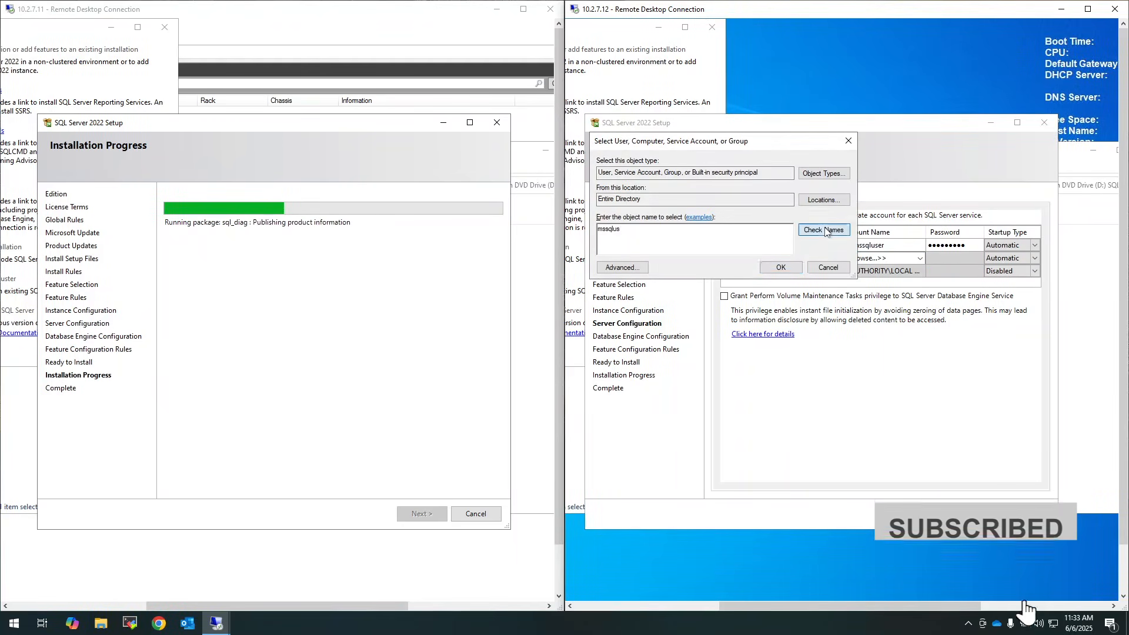
{"action": "left_click", "coordinate": [826, 230]}
{"action": "left_click", "coordinate": [781, 267]}
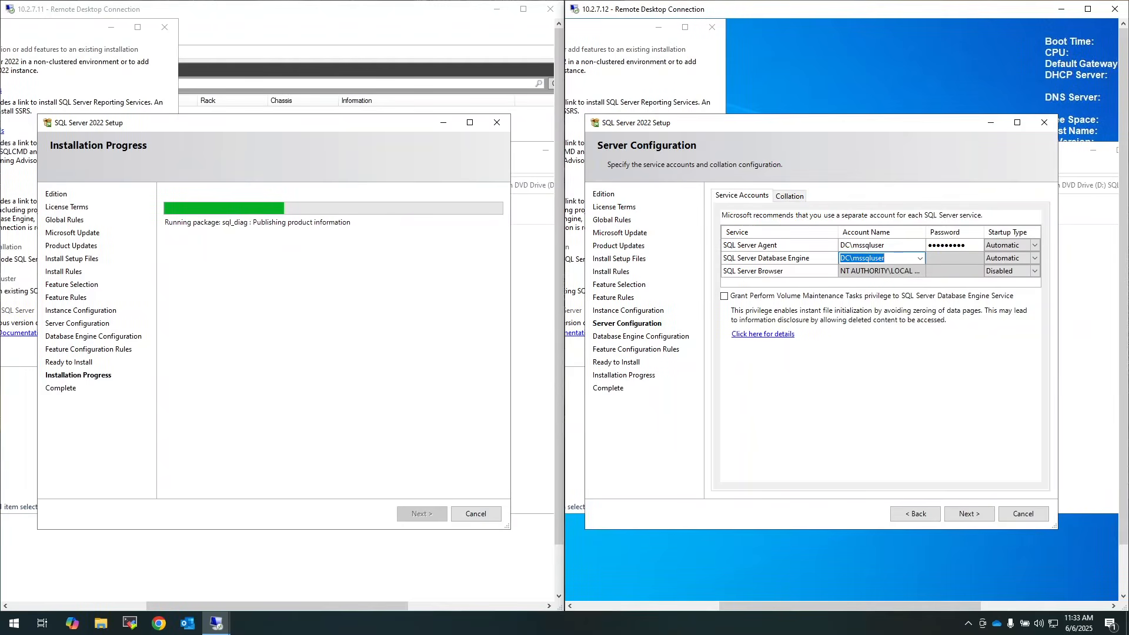
{"action": "left_click", "coordinate": [955, 259]}
{"action": "type", "text": "••"}
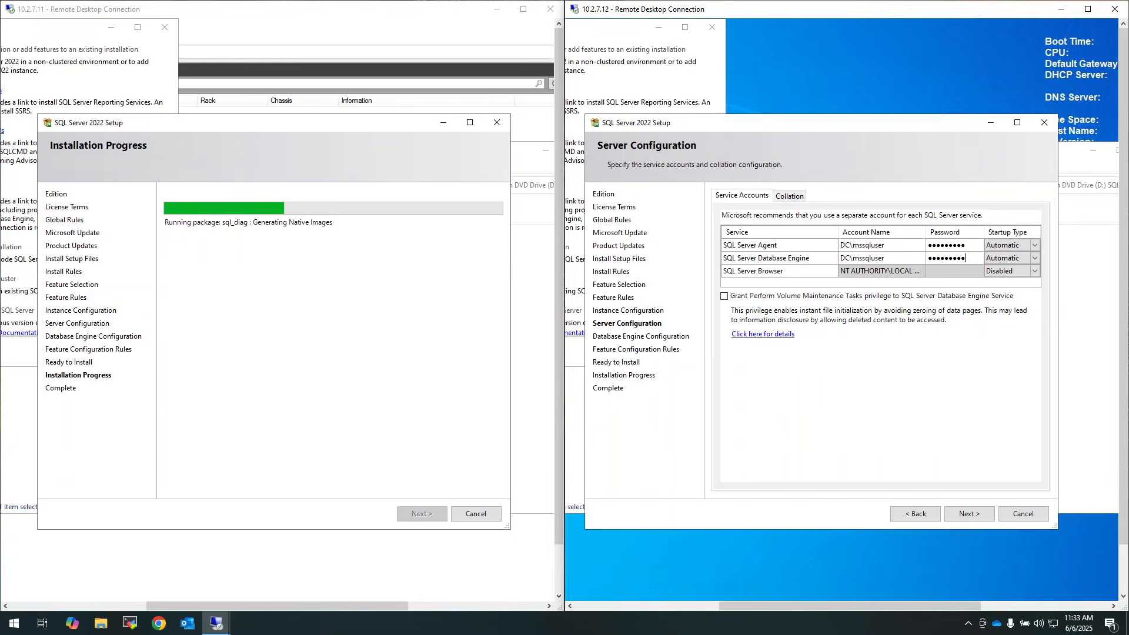
{"action": "left_click", "coordinate": [962, 516]}
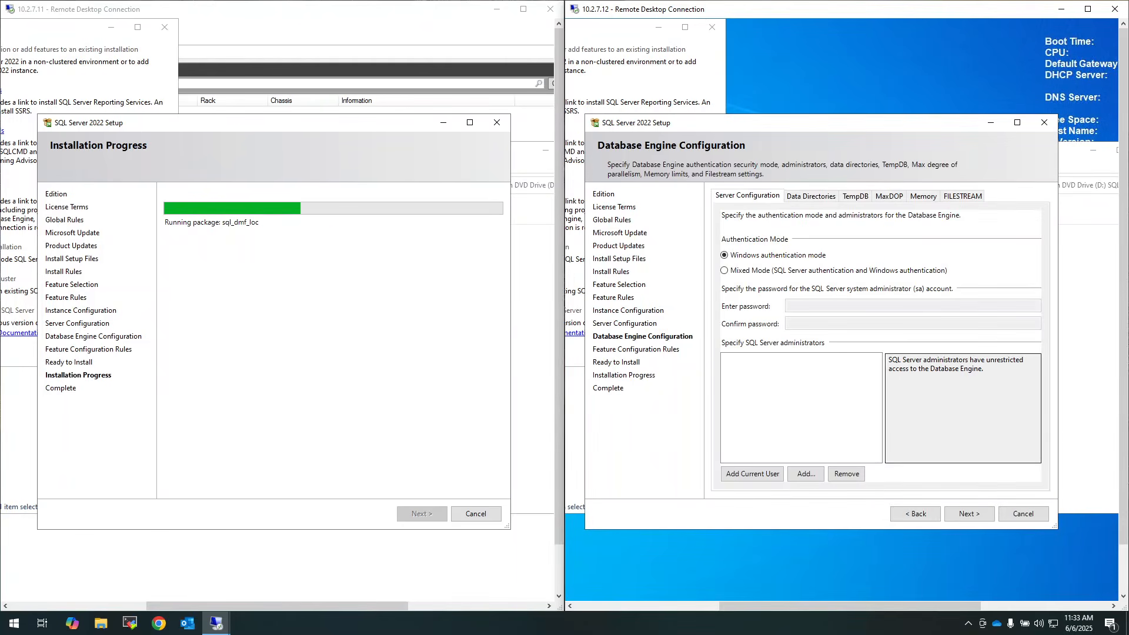
Use Mixed Mode with a confirmed sa password and add the current user as administrator
{"action": "left_click", "coordinate": [748, 273]}
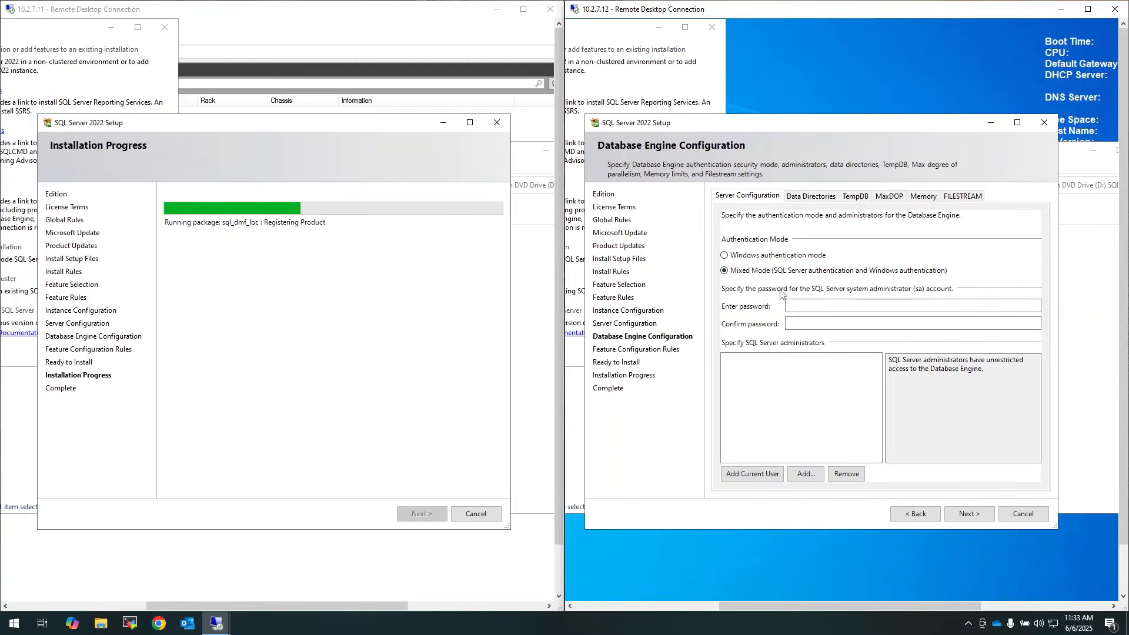
{"action": "left_click", "coordinate": [836, 306]}
{"action": "type", "text": "•••••"}
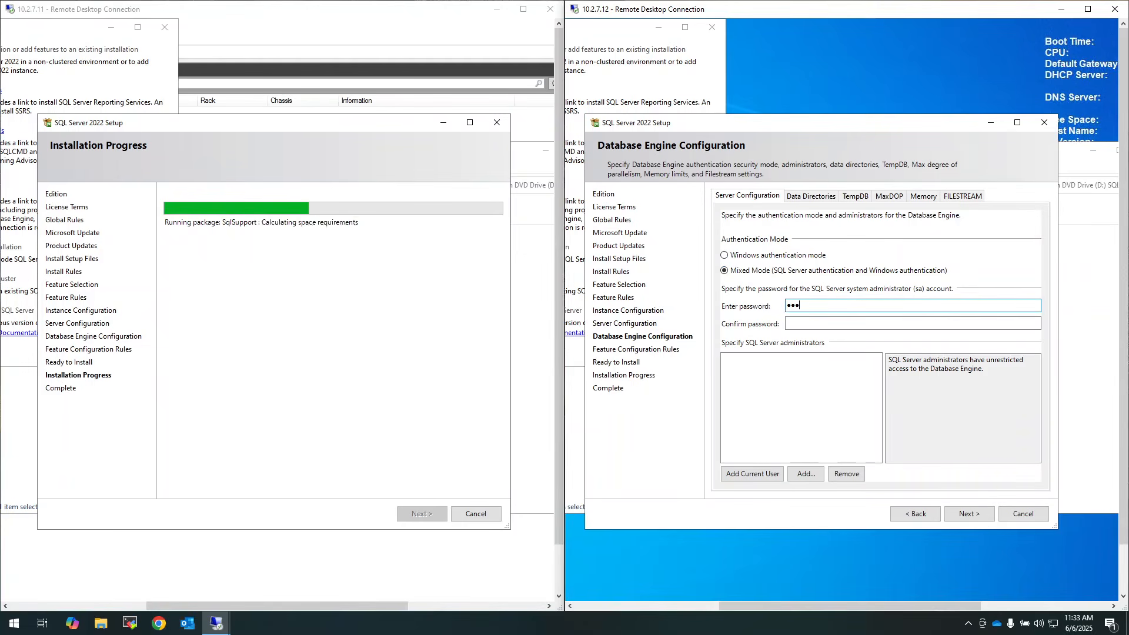
{"action": "type", "text": "••••"}
{"action": "key", "text": "Tab"}
{"action": "type", "text": "•"}
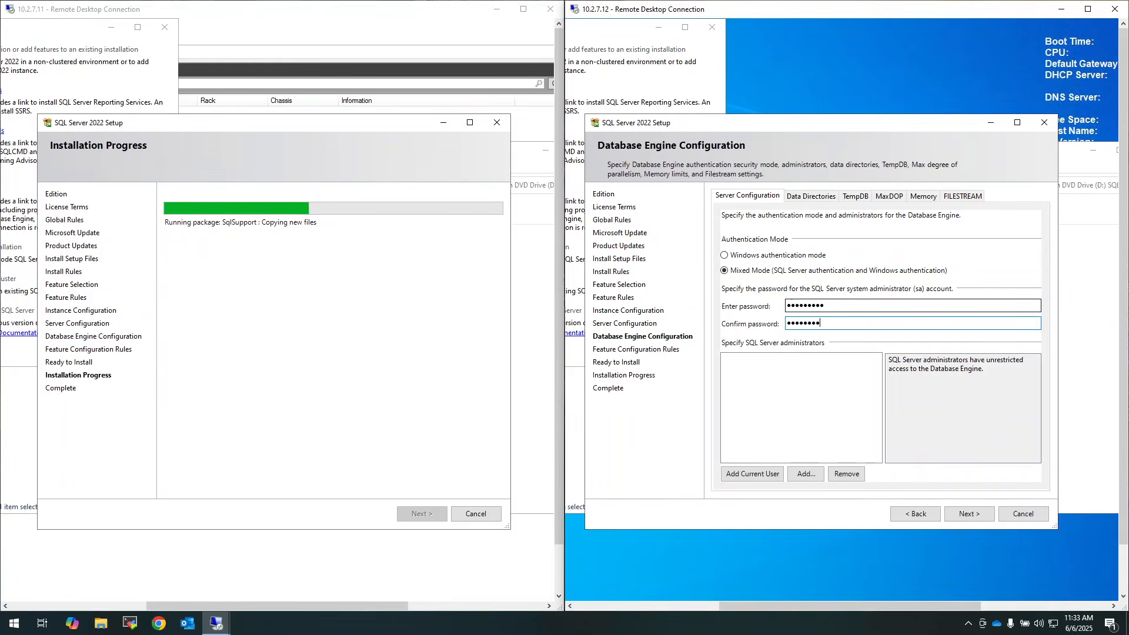
{"action": "type", "text": "••••••••"}
{"action": "left_click", "coordinate": [764, 475]}
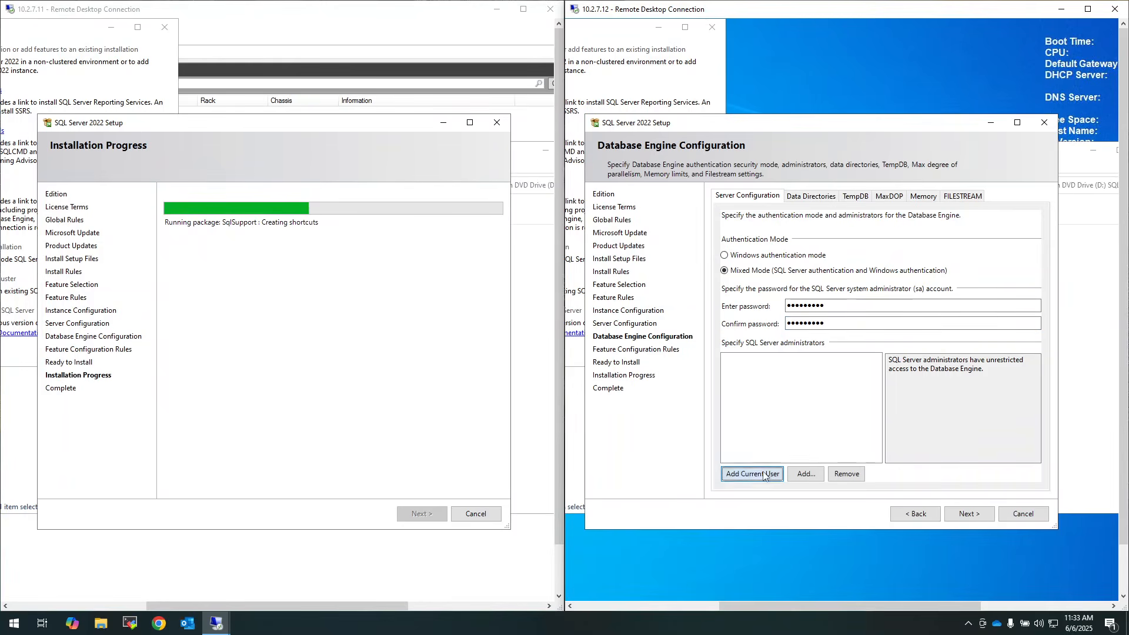
{"action": "left_click", "coordinate": [971, 514]}
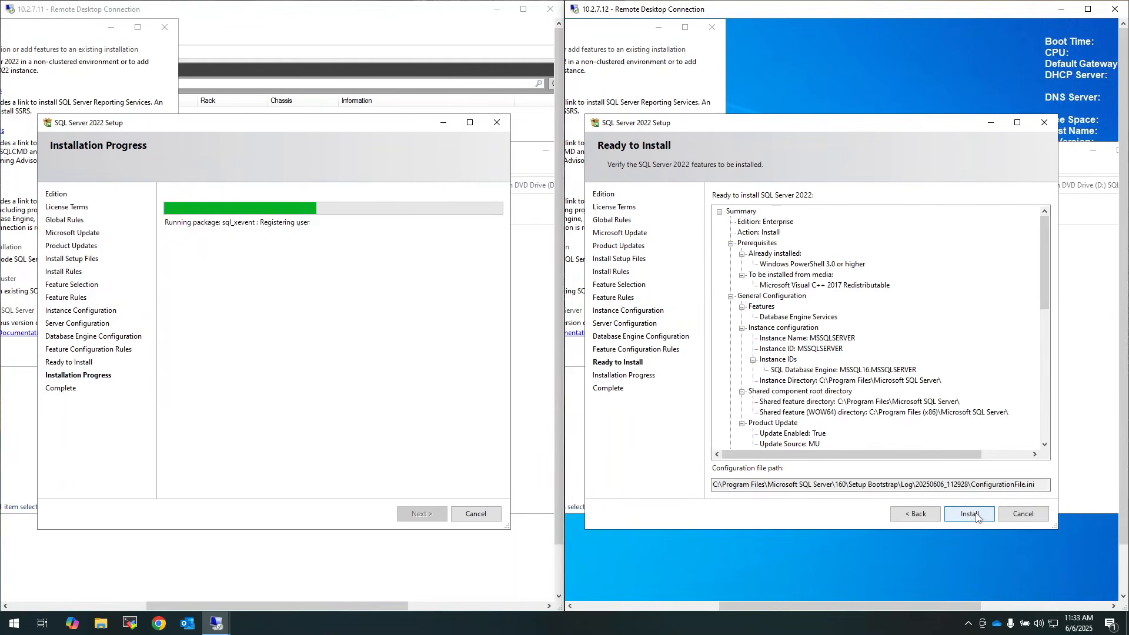
Run the SQL Server 2022 install from Ready to Install and close the wizard when complete
{"action": "left_click", "coordinate": [976, 515]}
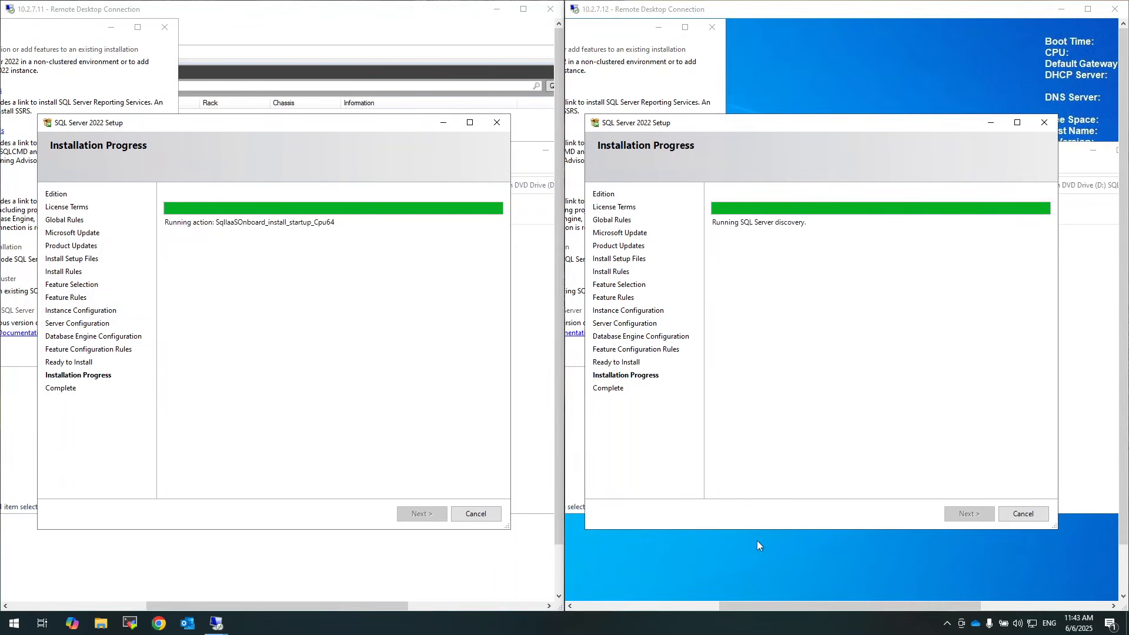
{"action": "left_click", "coordinate": [1024, 514]}
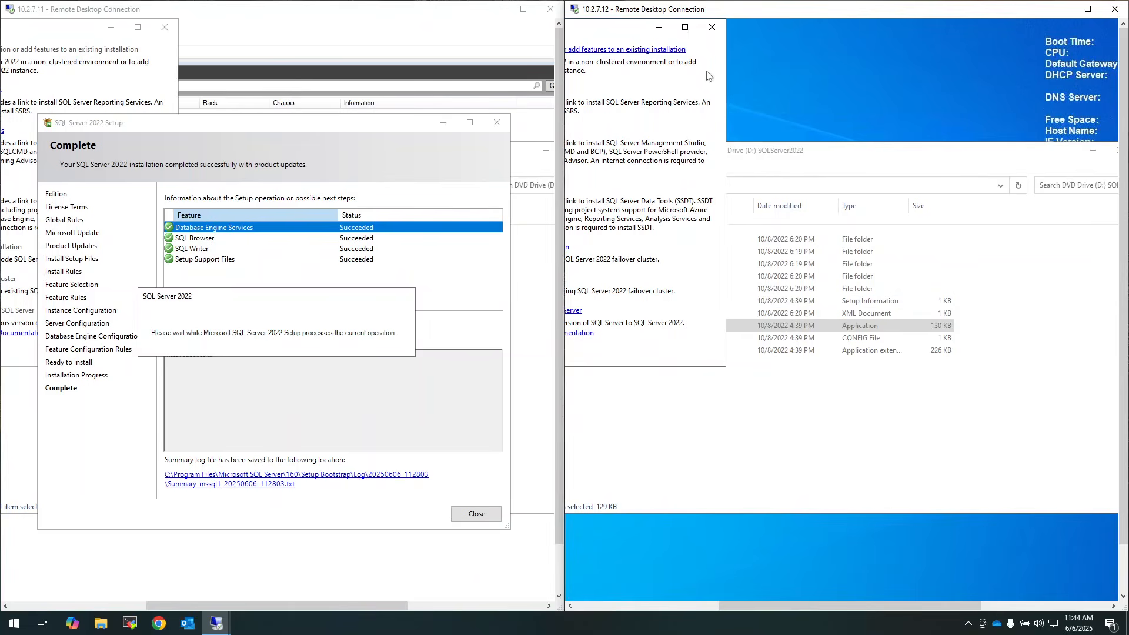
Maximize the 10.2.7.12 session, close Installation Center and the media folder, and launch SQL Server 2022 Configuration Manager
{"action": "left_click_drag", "start_coordinate": [765, 14], "coordinate": [767, 15]}
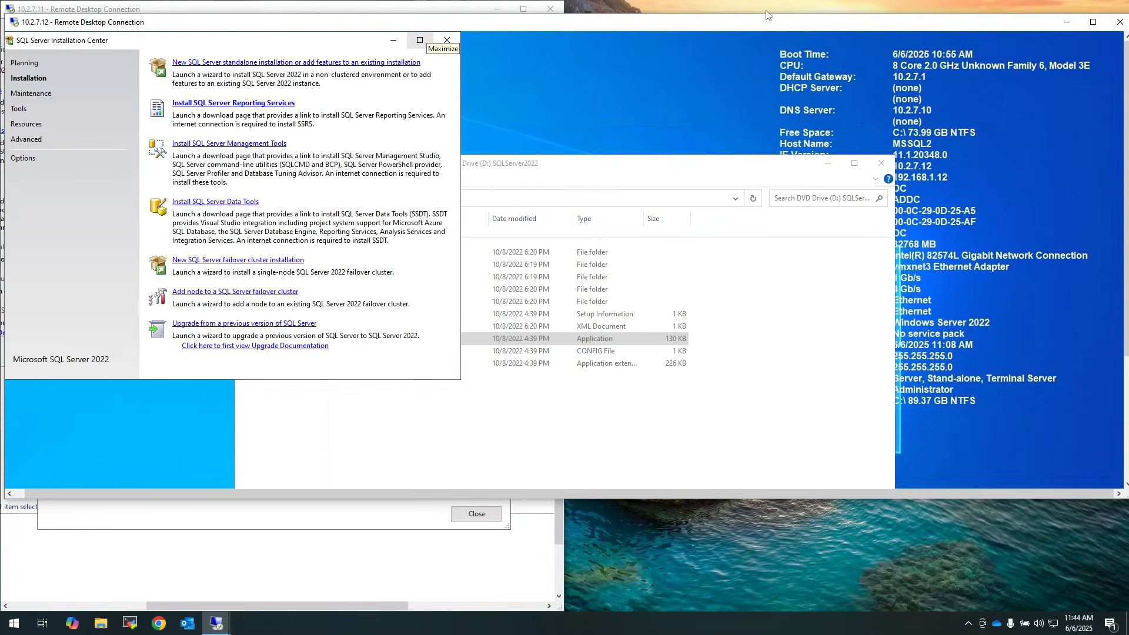
{"action": "double_click", "coordinate": [539, 24]}
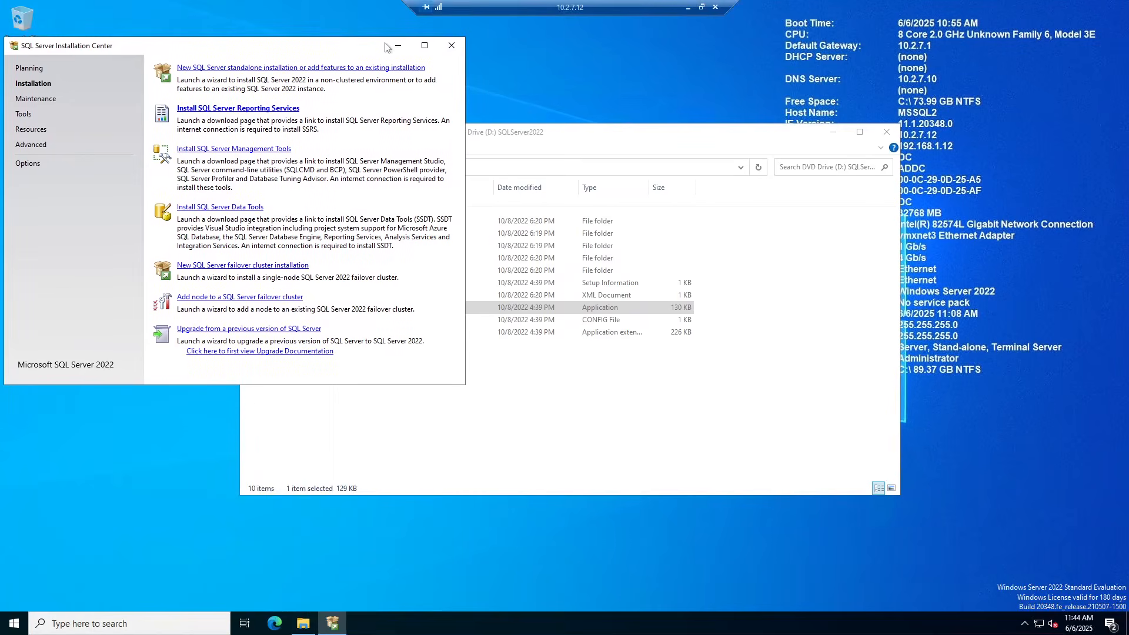
{"action": "left_click", "coordinate": [451, 28]}
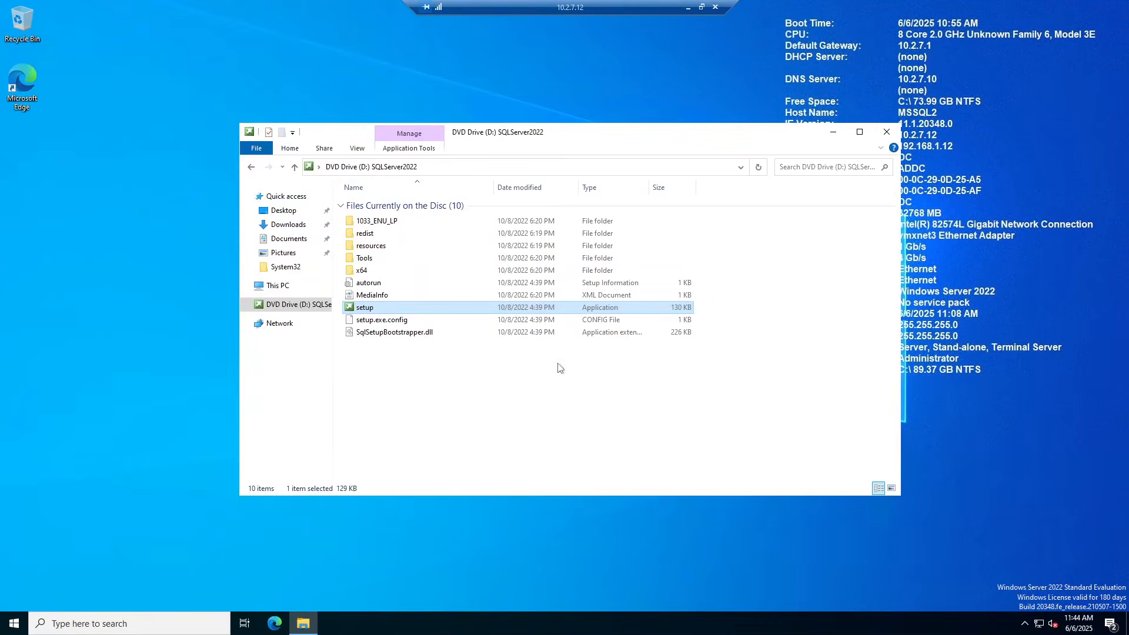
{"action": "left_click", "coordinate": [887, 132]}
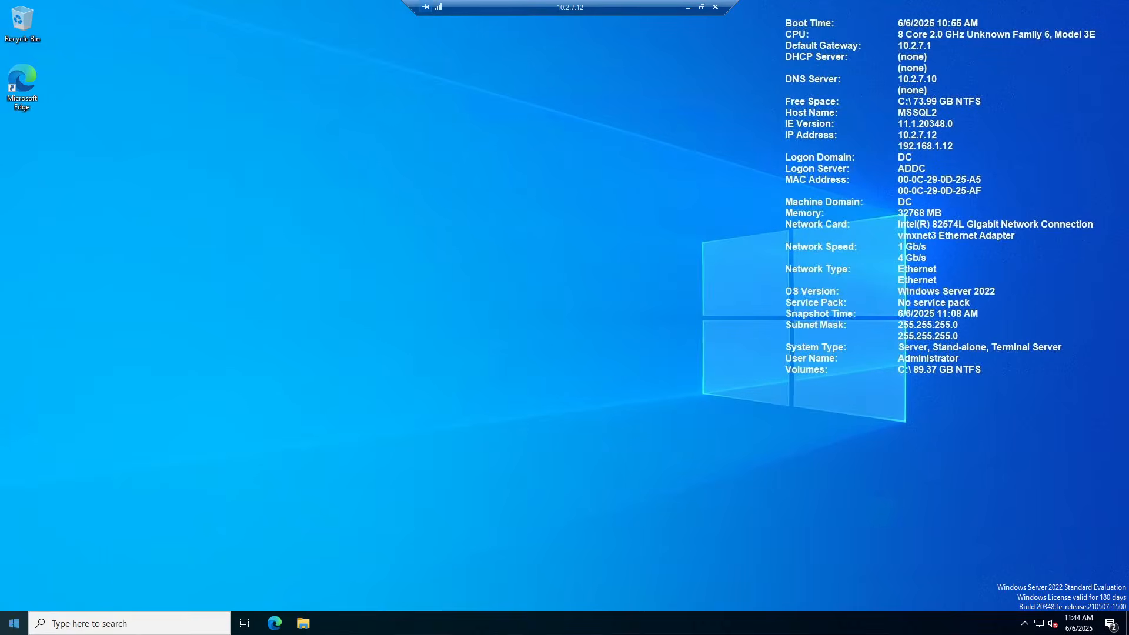
{"action": "left_click", "coordinate": [14, 623]}
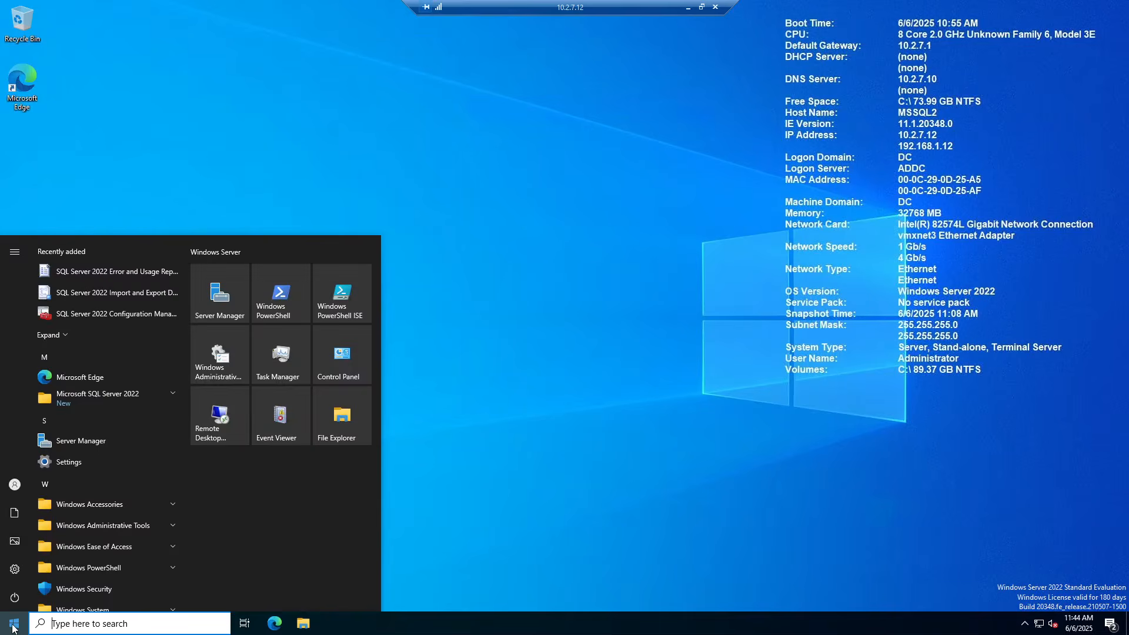
{"action": "left_click", "coordinate": [114, 319]}
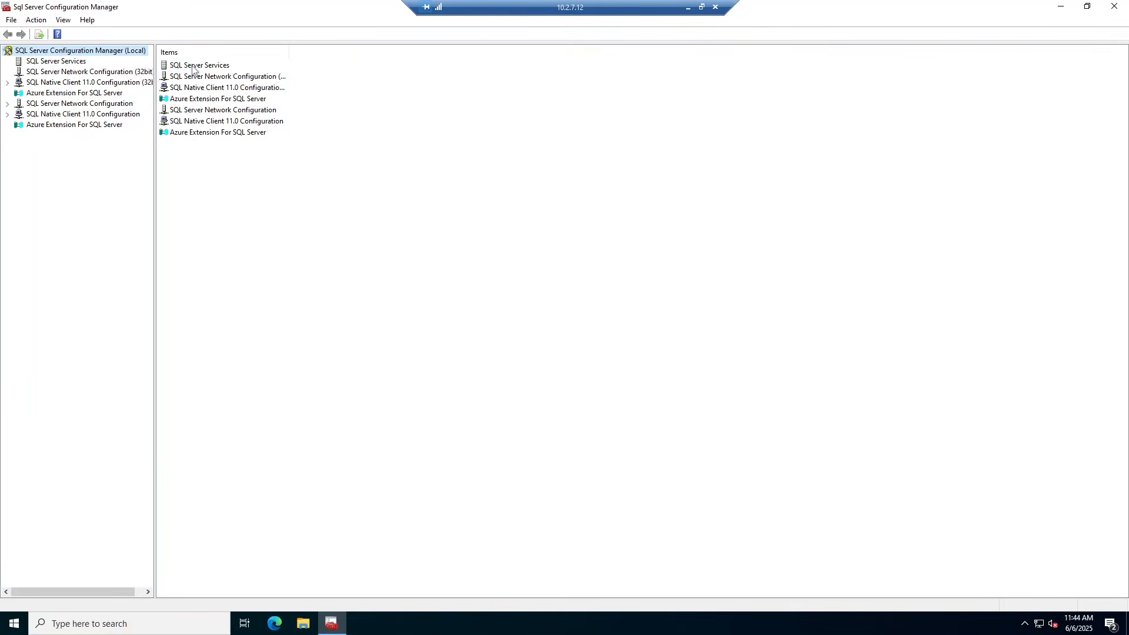
Enable Always On Availability Groups in the SQL Server (MSSQLSERVER) service properties on MSSQL2
{"action": "double_click", "coordinate": [194, 66]}
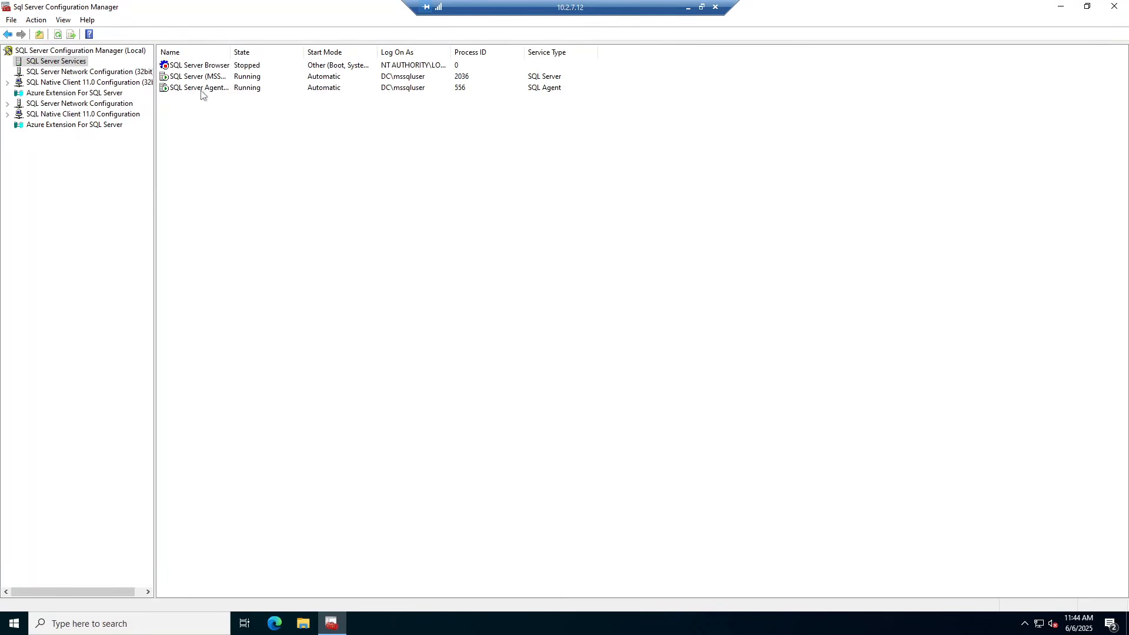
{"action": "left_click", "coordinate": [195, 79]}
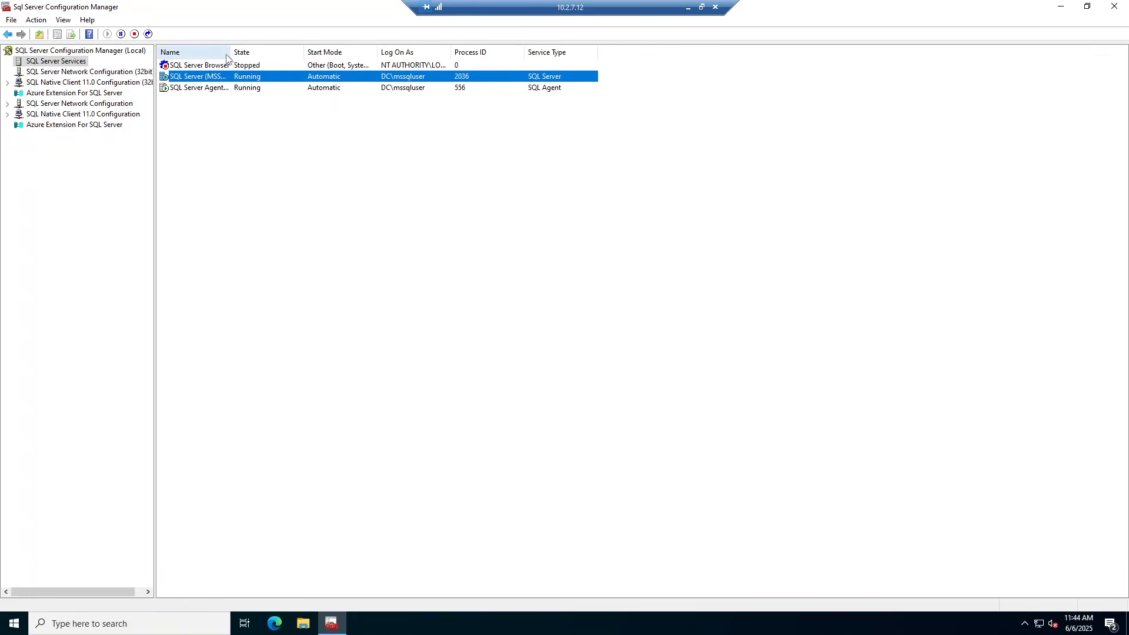
{"action": "left_click_drag", "start_coordinate": [231, 52], "coordinate": [304, 51]}
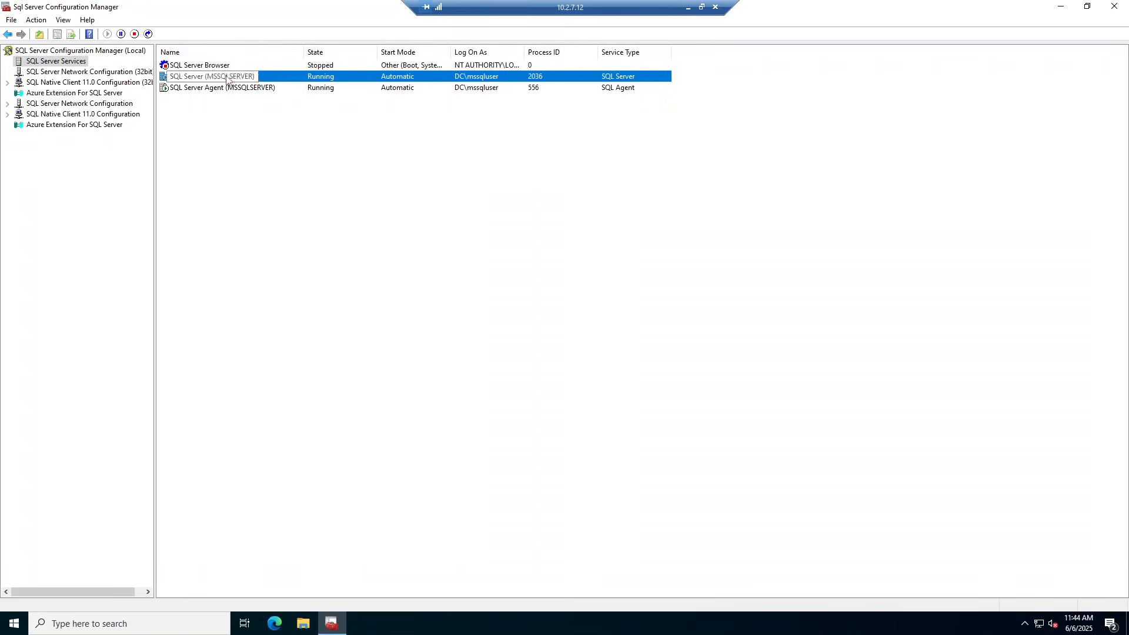
{"action": "right_click", "coordinate": [227, 76]}
{"action": "left_click", "coordinate": [263, 154]}
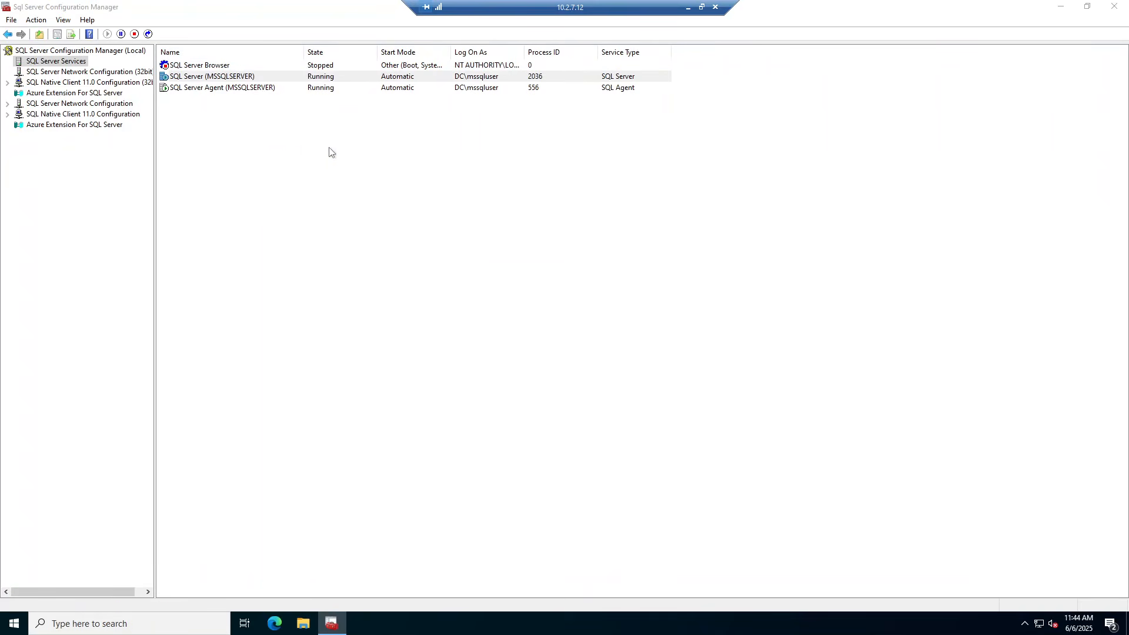
{"action": "left_click", "coordinate": [490, 188]}
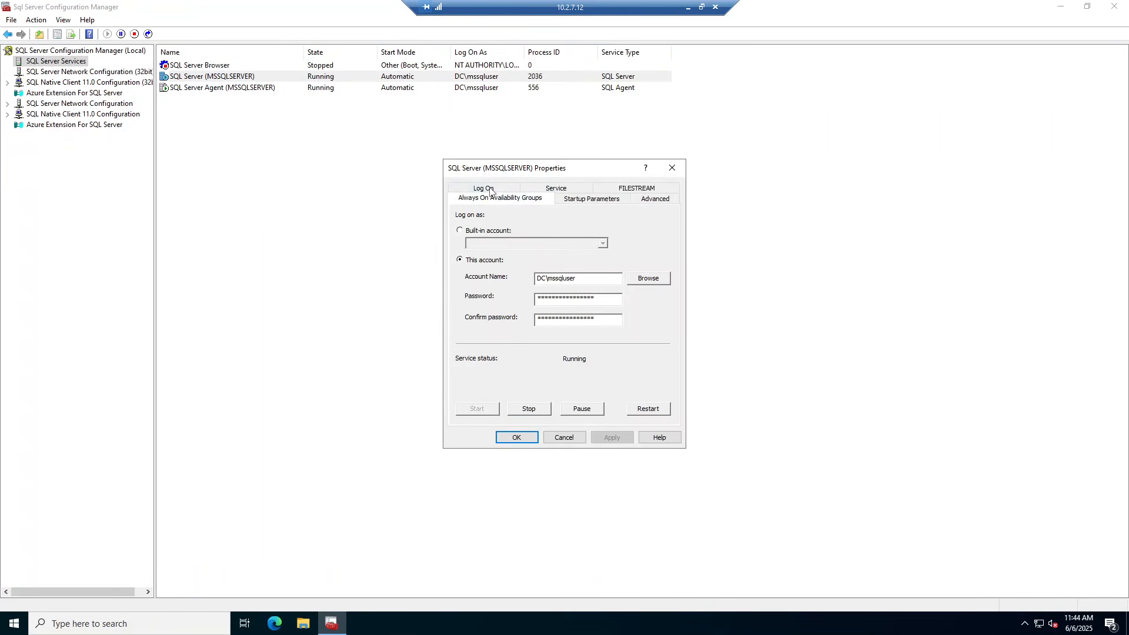
{"action": "left_click", "coordinate": [459, 250]}
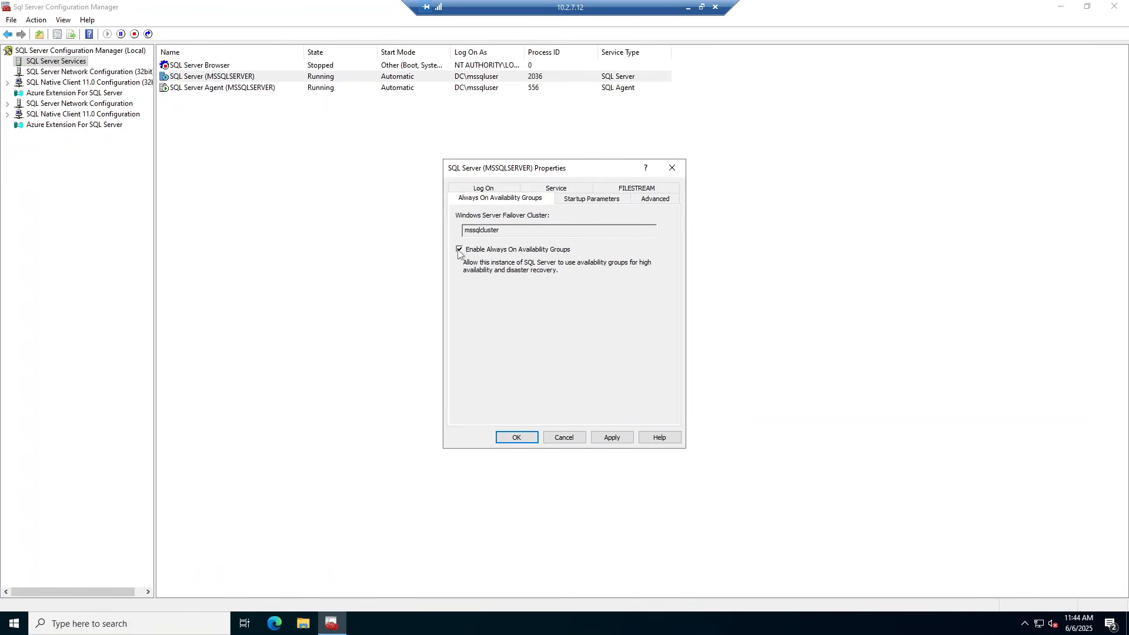
{"action": "left_click", "coordinate": [516, 438]}
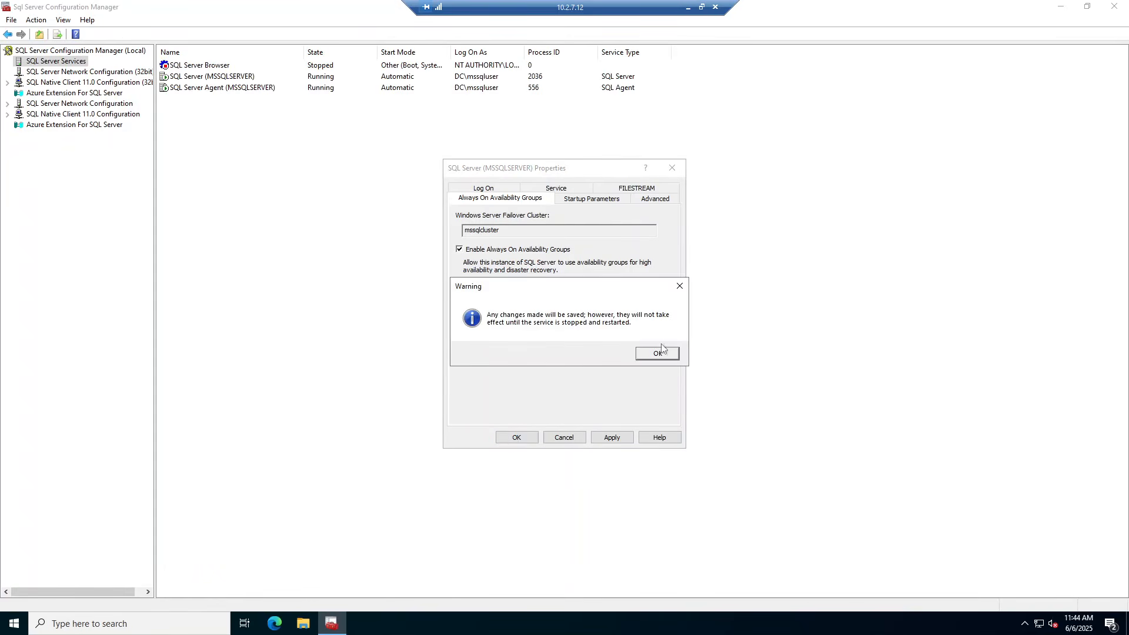
{"action": "left_click", "coordinate": [653, 352]}
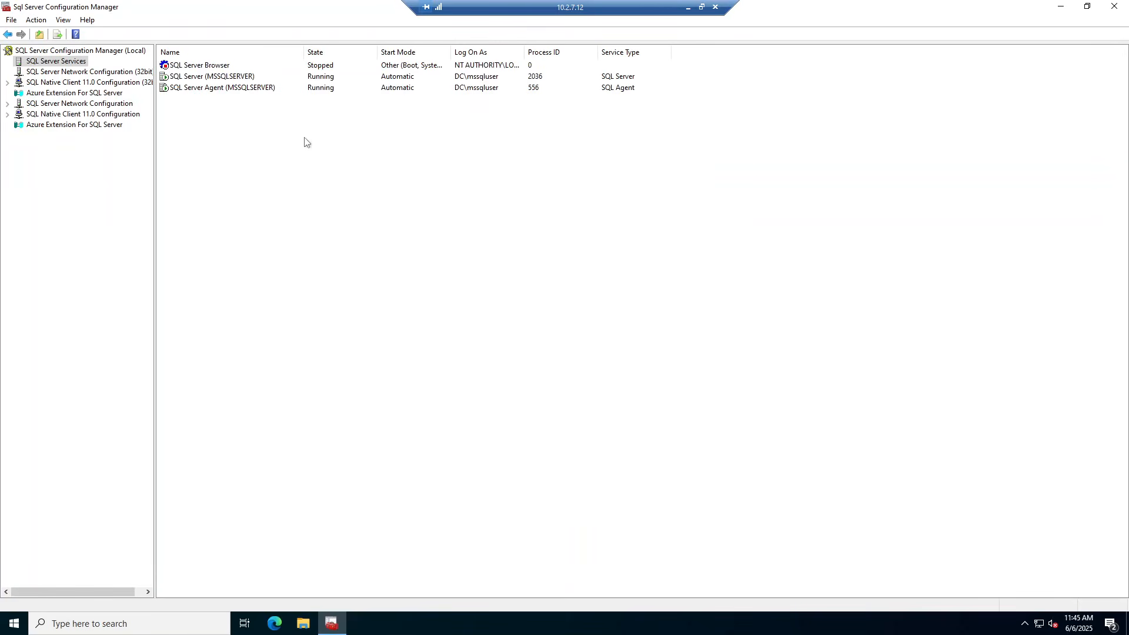
Restart the SQL Server (MSSQLSERVER) service on MSSQL2
{"action": "left_click", "coordinate": [201, 78]}
{"action": "right_click", "coordinate": [201, 80]}
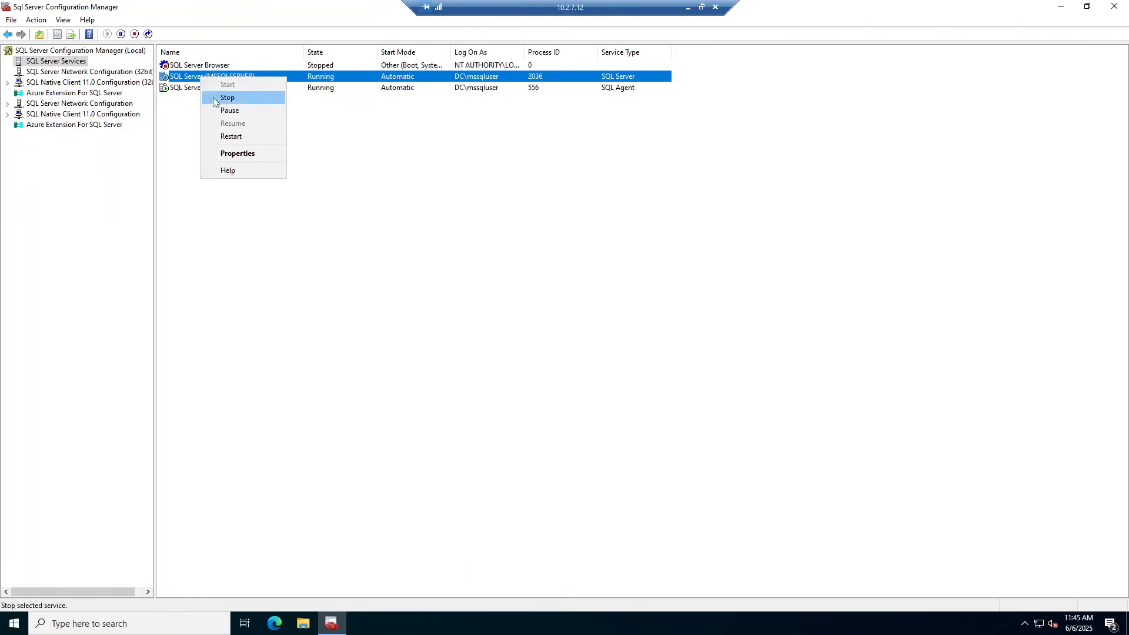
{"action": "left_click", "coordinate": [234, 136]}
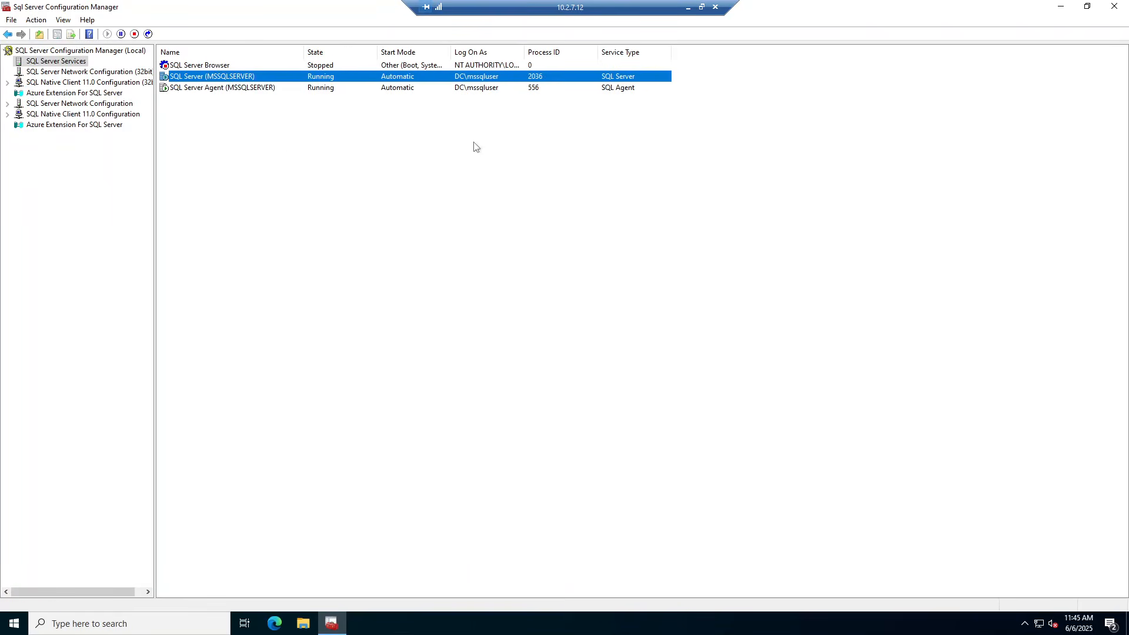
{"action": "left_click", "coordinate": [688, 7]}
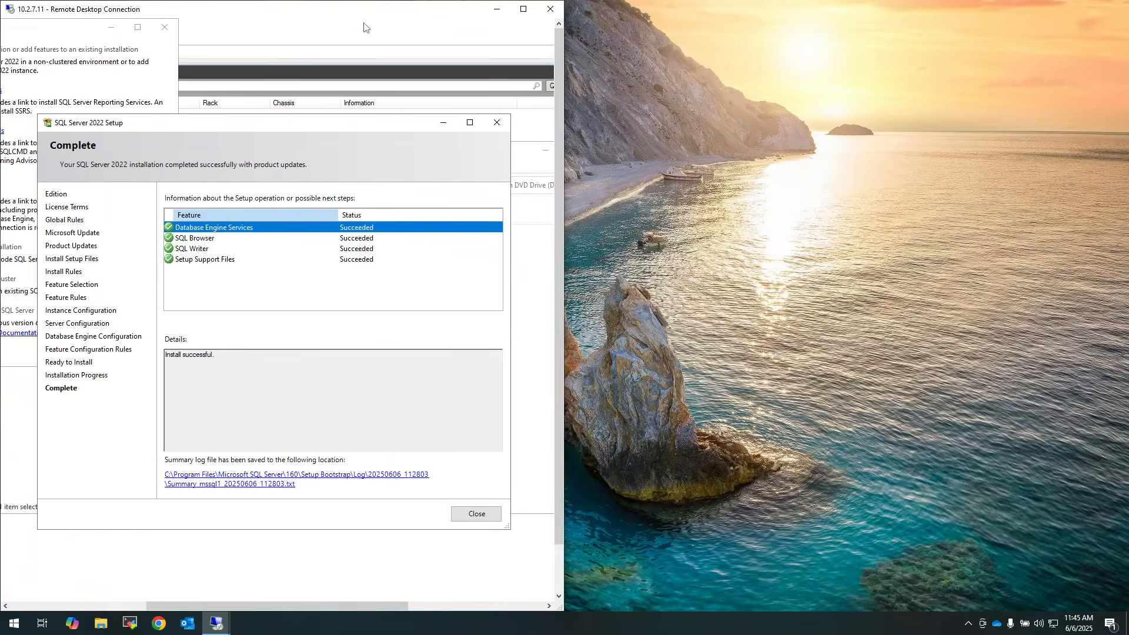
Maximize the 10.2.7.11 session and close the setup wizard, DVD folder, Installation Center and Failover Cluster Manager
{"action": "double_click", "coordinate": [341, 12]}
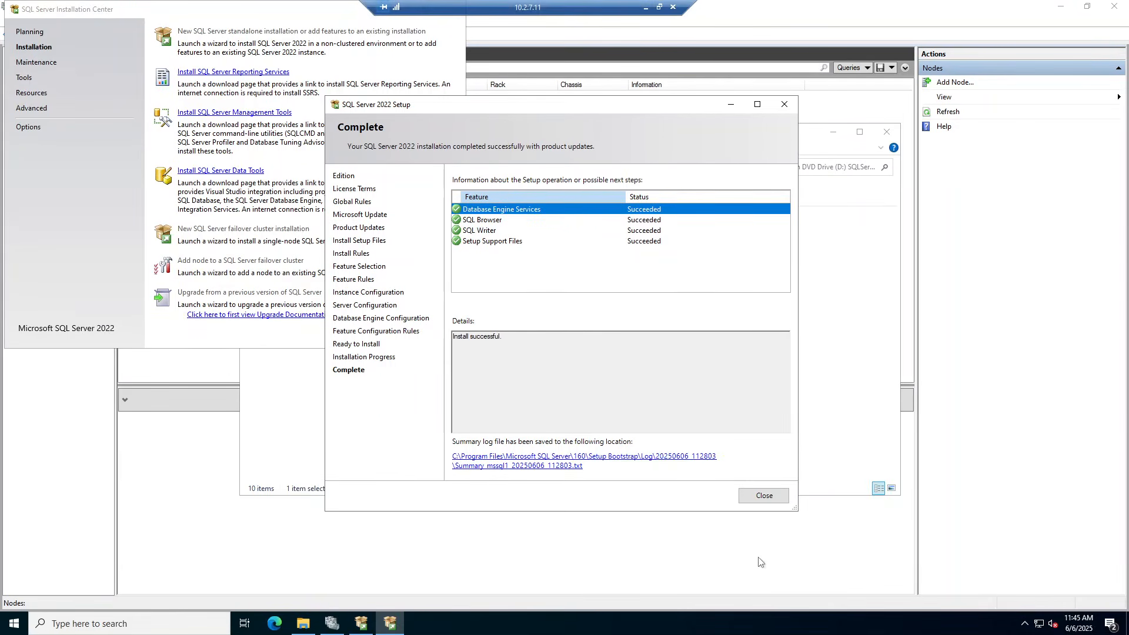
{"action": "left_click", "coordinate": [765, 495]}
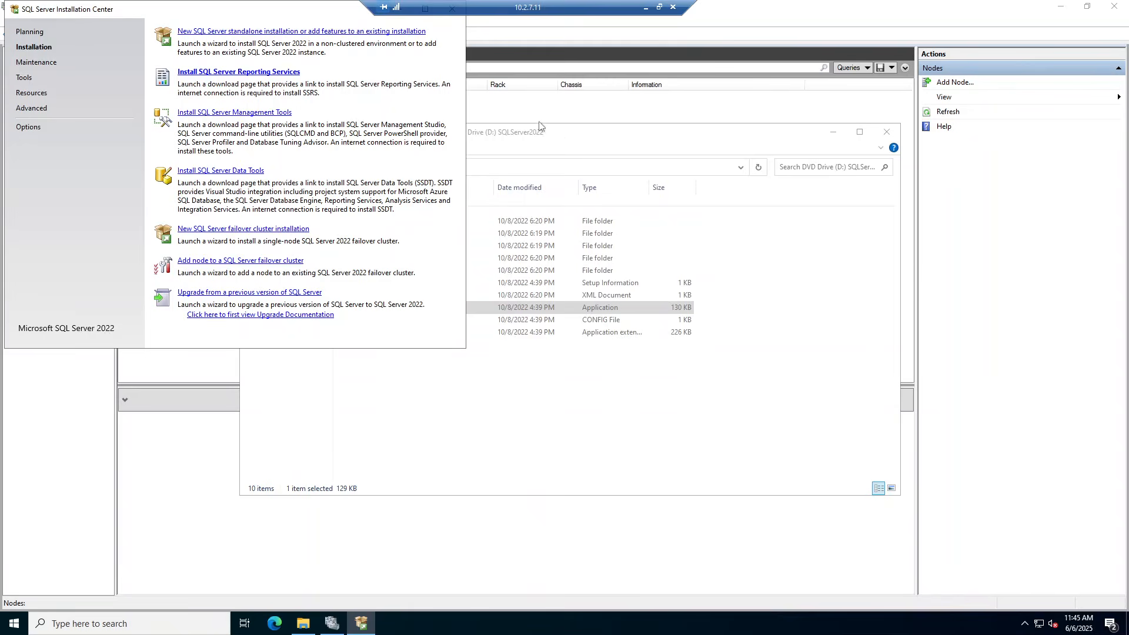
{"action": "left_click", "coordinate": [646, 141]}
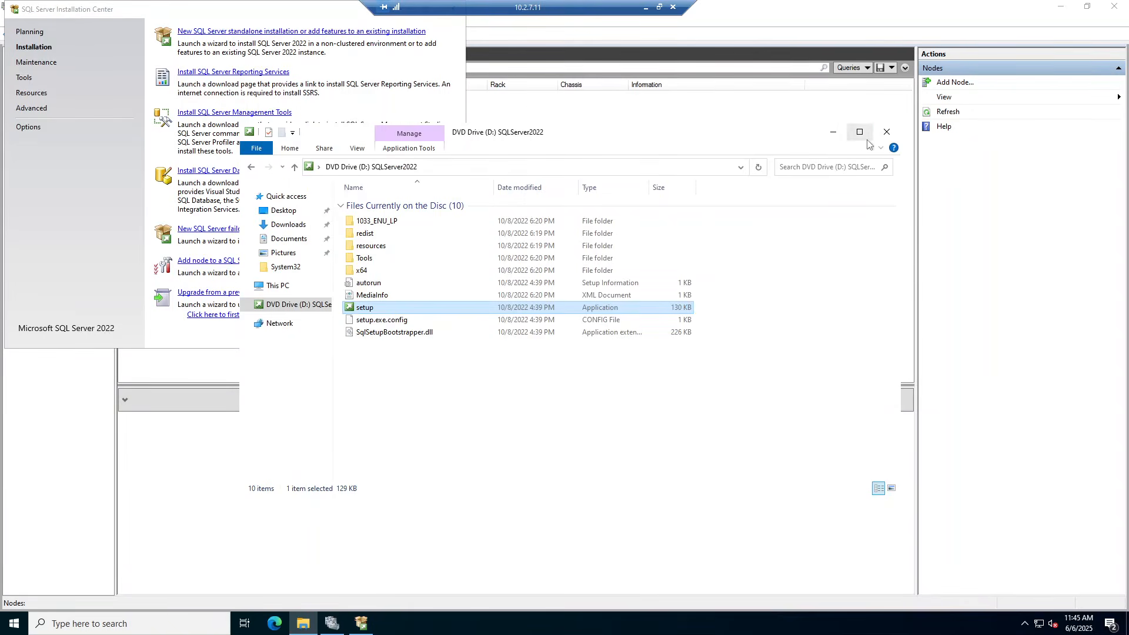
{"action": "left_click", "coordinate": [887, 133]}
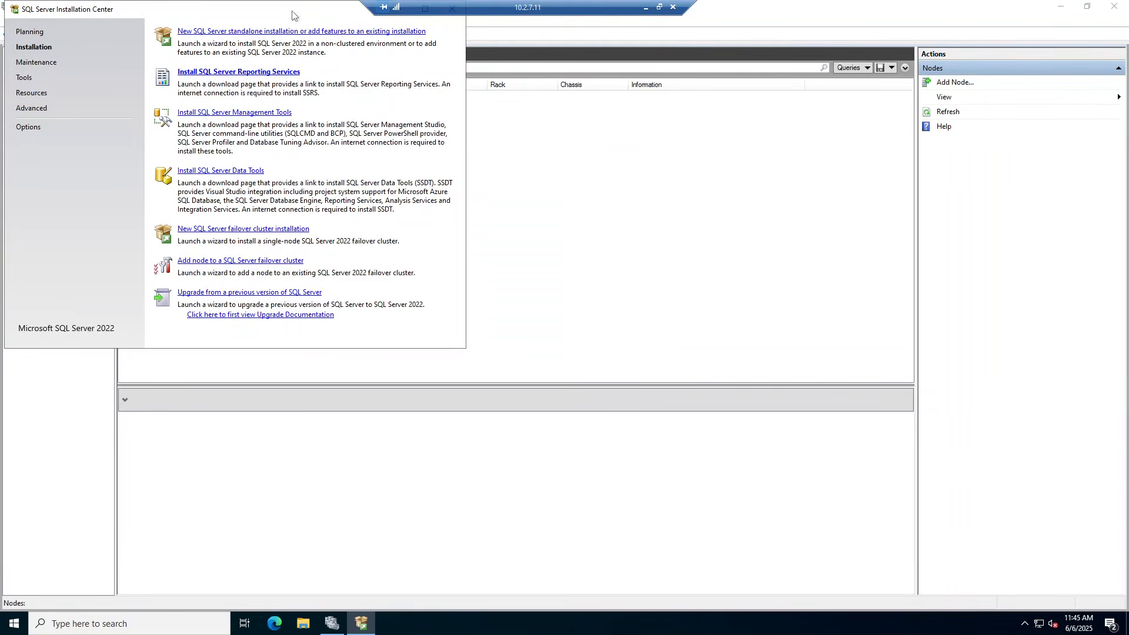
{"action": "left_click_drag", "start_coordinate": [292, 15], "coordinate": [297, 43]}
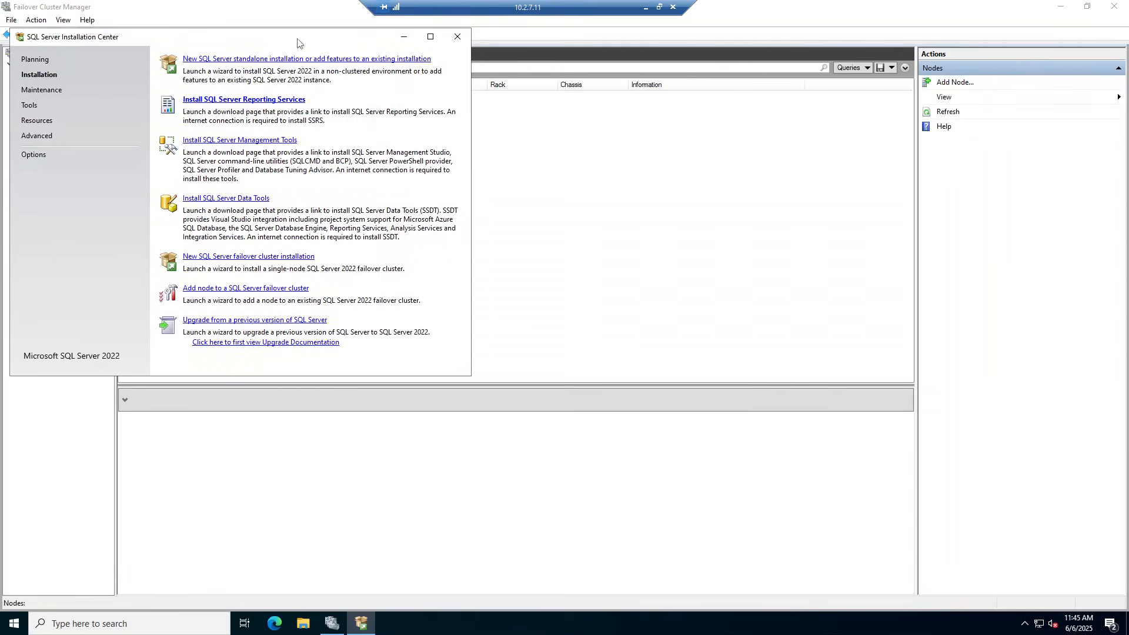
{"action": "left_click", "coordinate": [458, 37]}
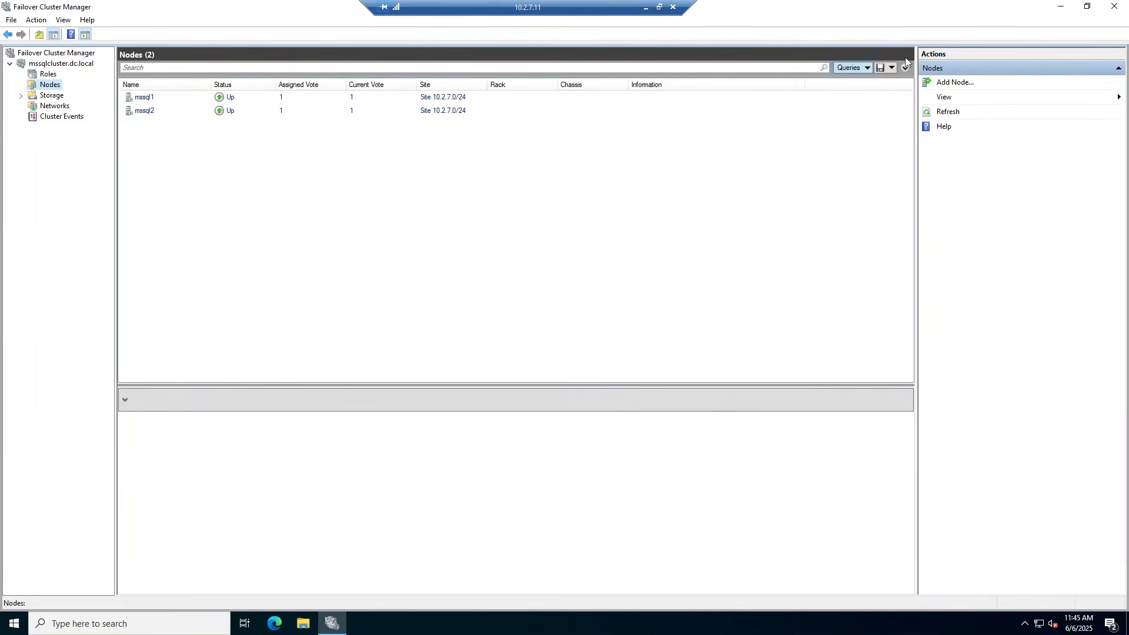
{"action": "left_click", "coordinate": [1115, 6]}
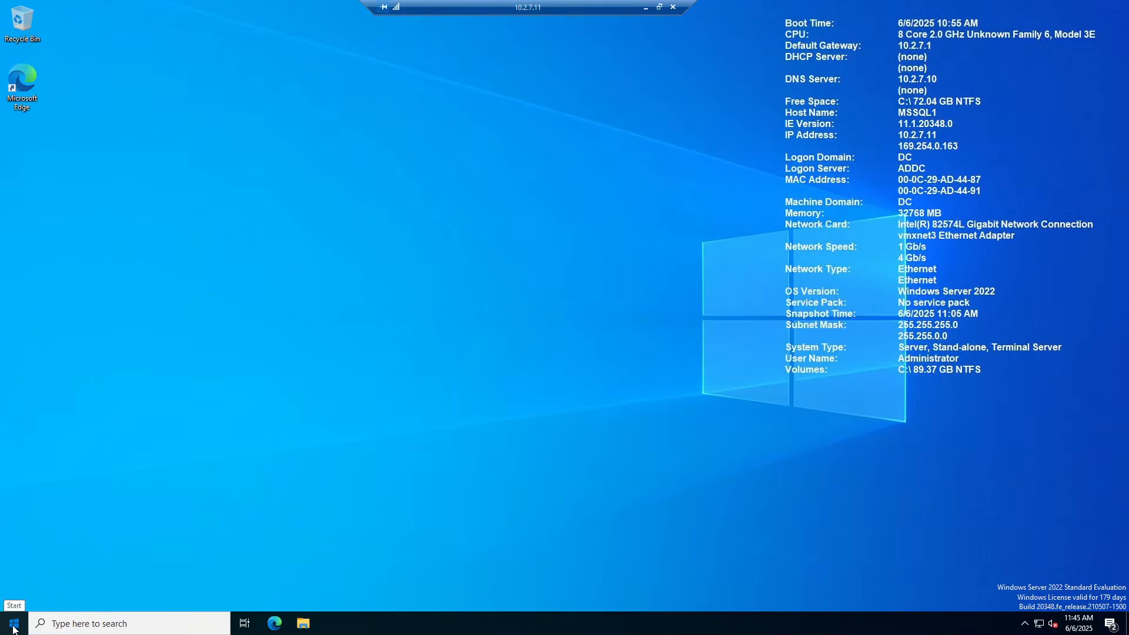
Launch SQL Server 2022 Configuration Manager on MSSQL1 and open the SQL Server (MSSQLSERVER) properties
{"action": "left_click", "coordinate": [14, 626]}
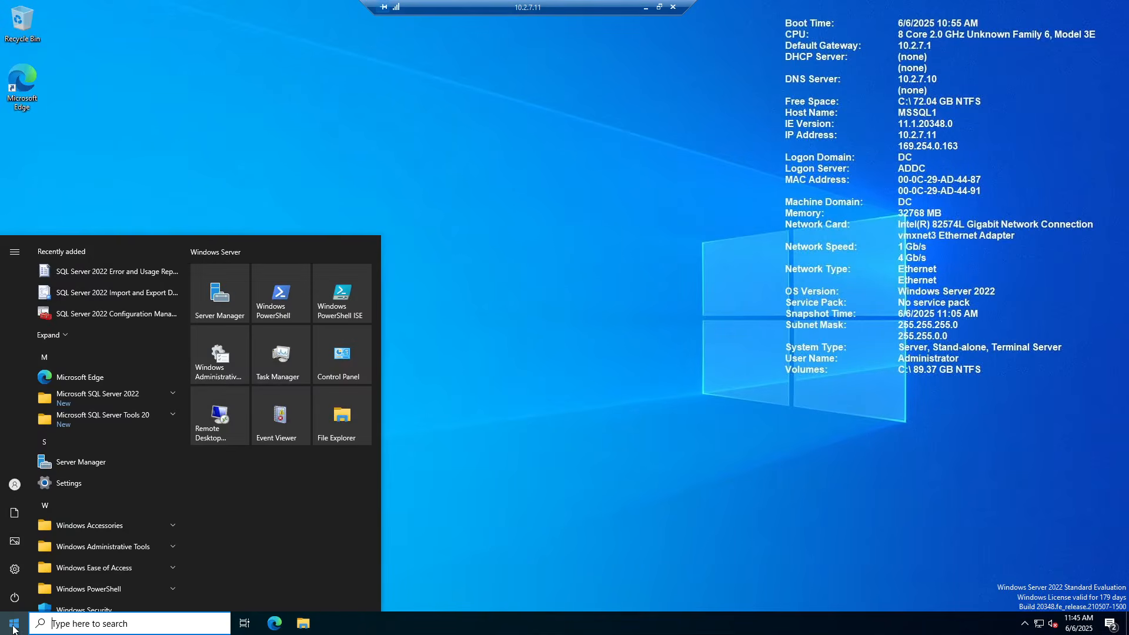
{"action": "left_click", "coordinate": [113, 313]}
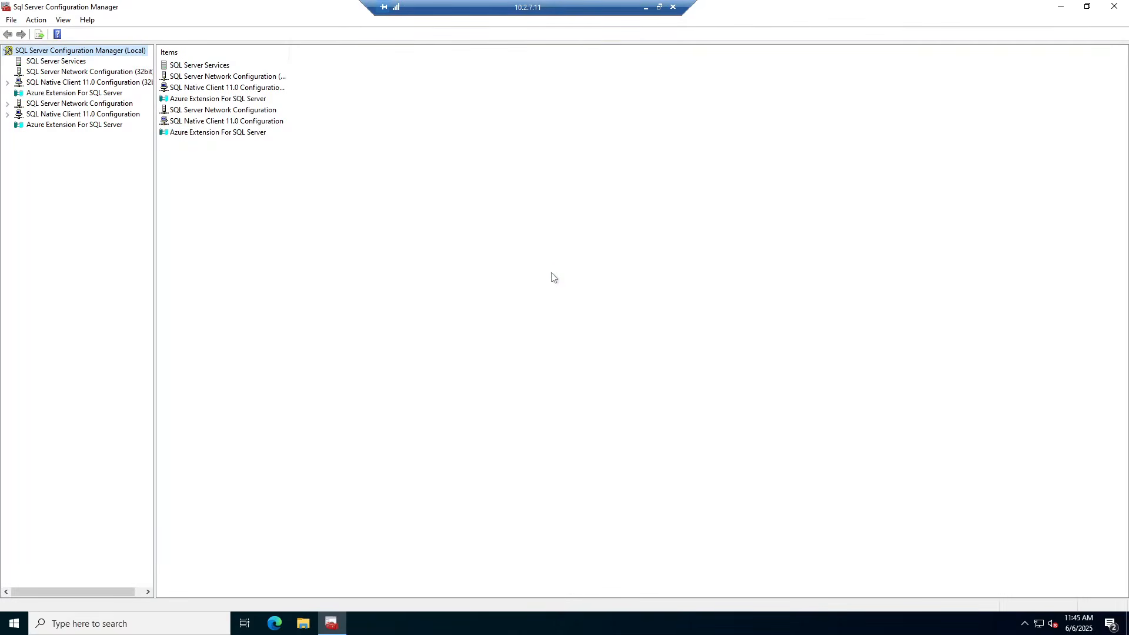
{"action": "double_click", "coordinate": [205, 66]}
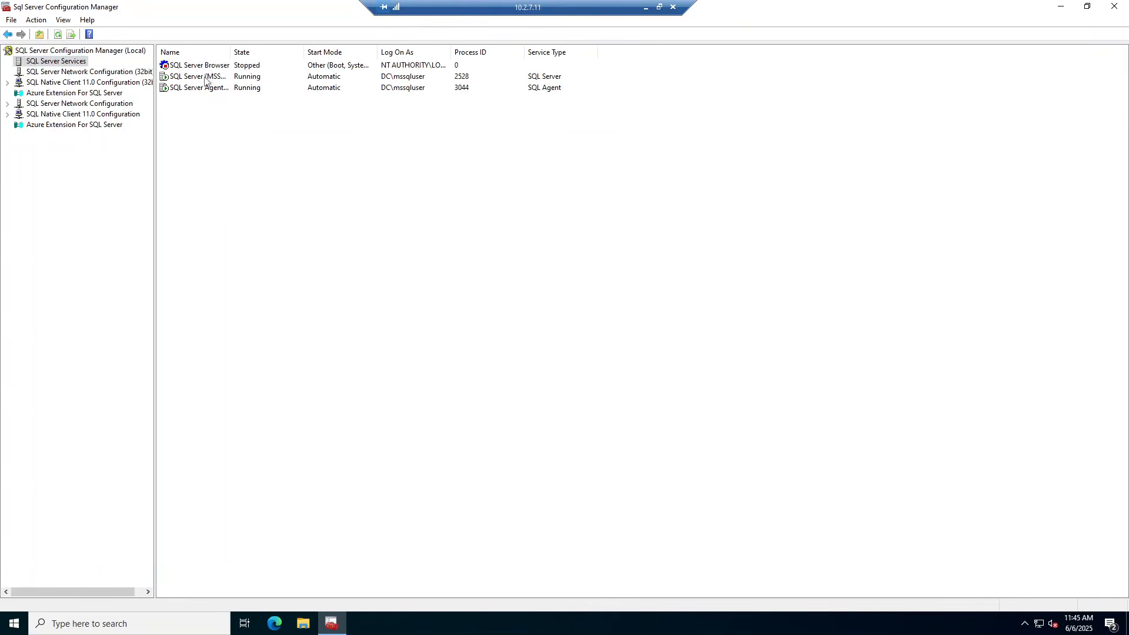
{"action": "left_click", "coordinate": [205, 78]}
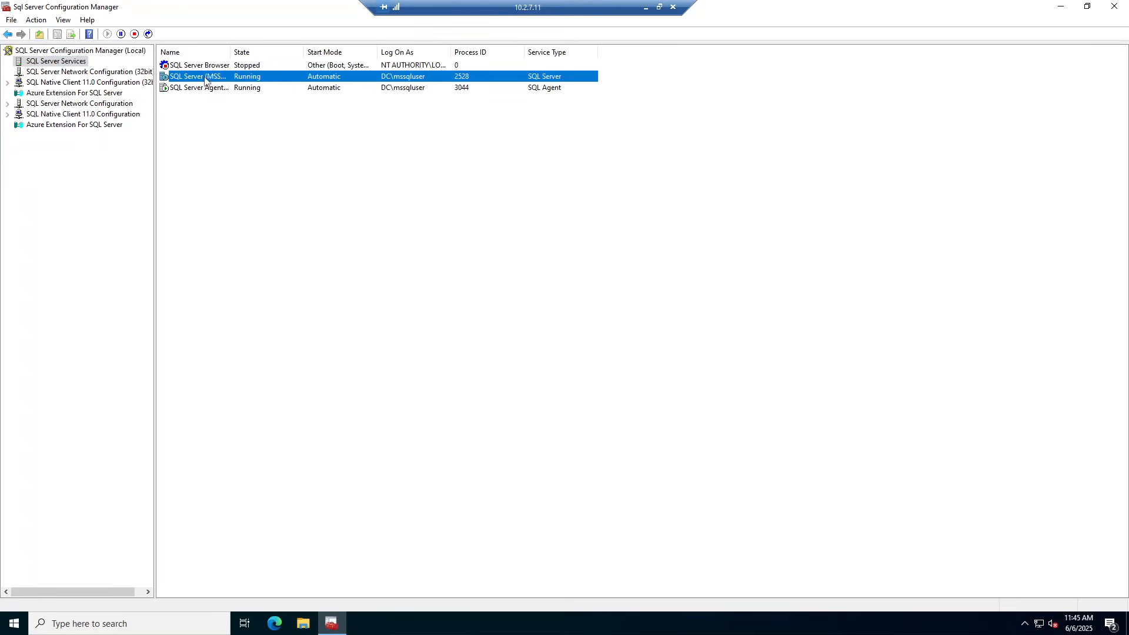
{"action": "right_click", "coordinate": [205, 78]}
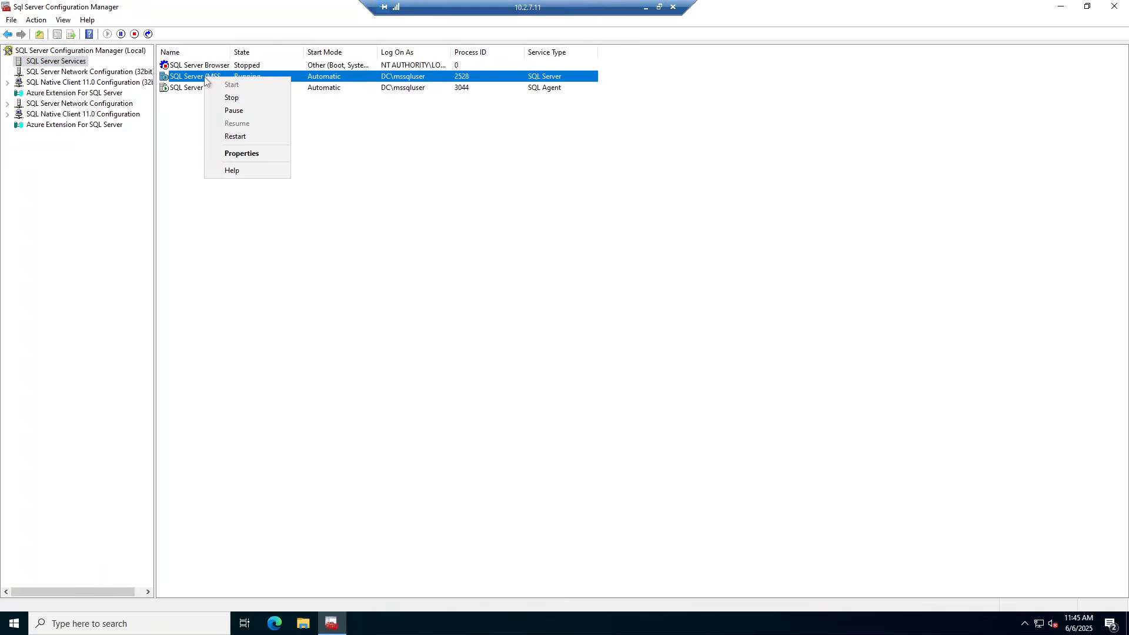
{"action": "left_click", "coordinate": [245, 157]}
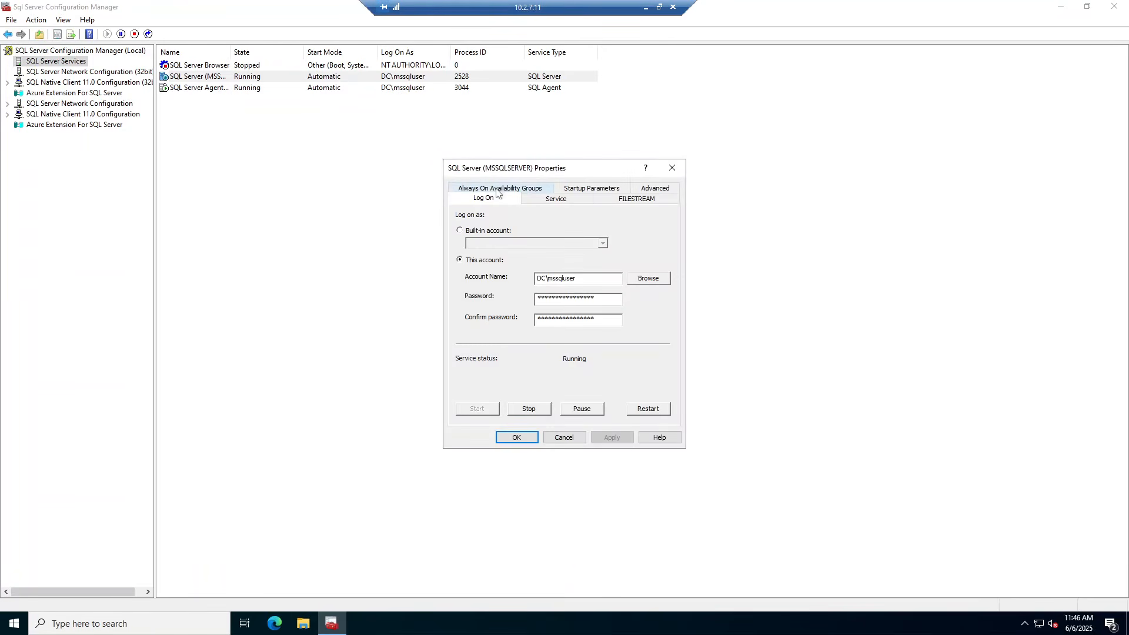
Check Enable Always On Availability Groups, apply it, and acknowledge the restart warning
{"action": "left_click", "coordinate": [495, 190]}
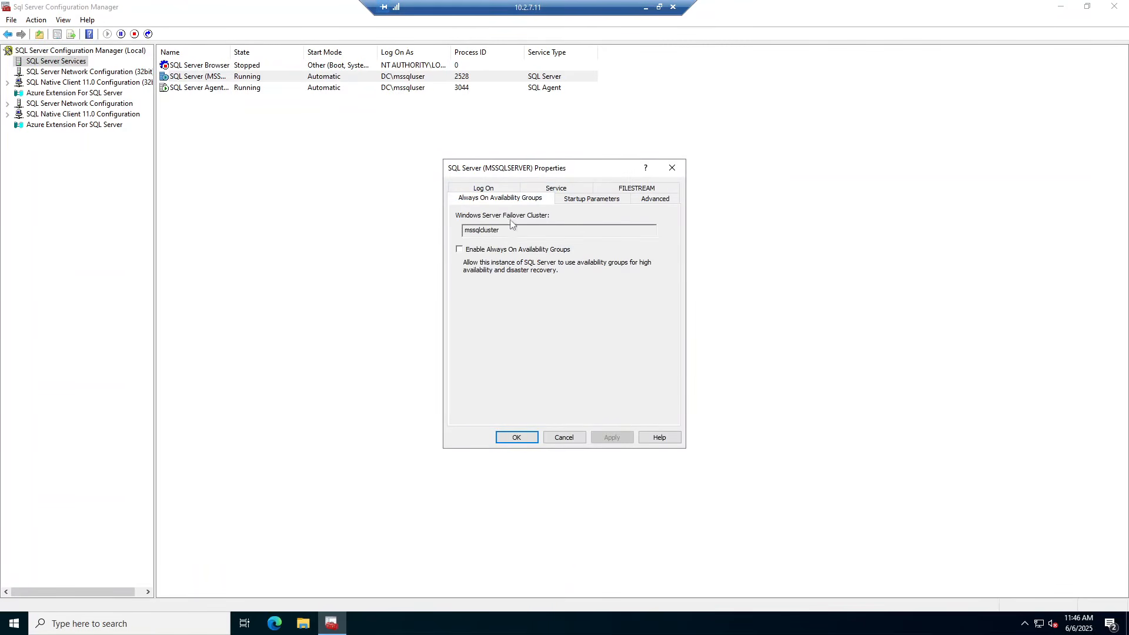
{"action": "left_click", "coordinate": [461, 250]}
{"action": "left_click", "coordinate": [615, 439]}
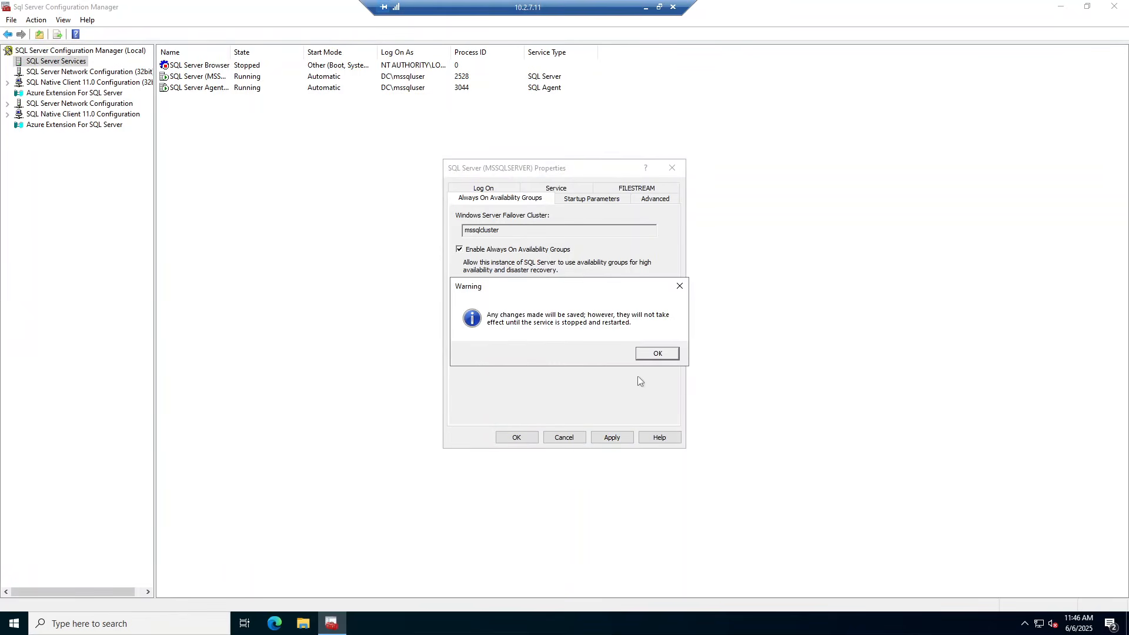
{"action": "left_click", "coordinate": [656, 353]}
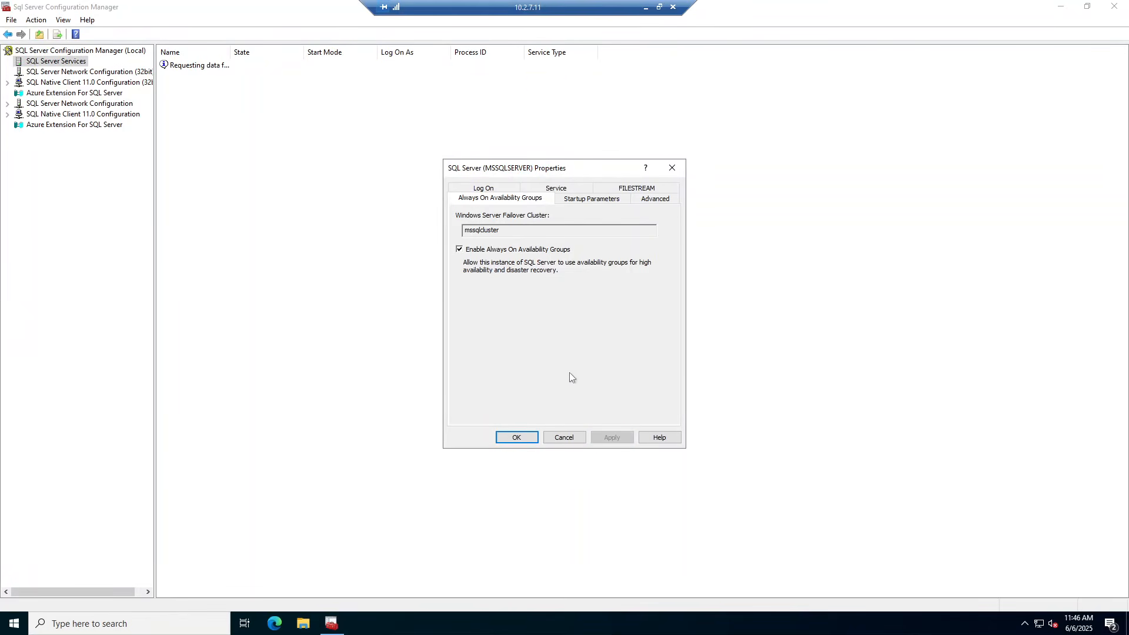
{"action": "left_click", "coordinate": [515, 437]}
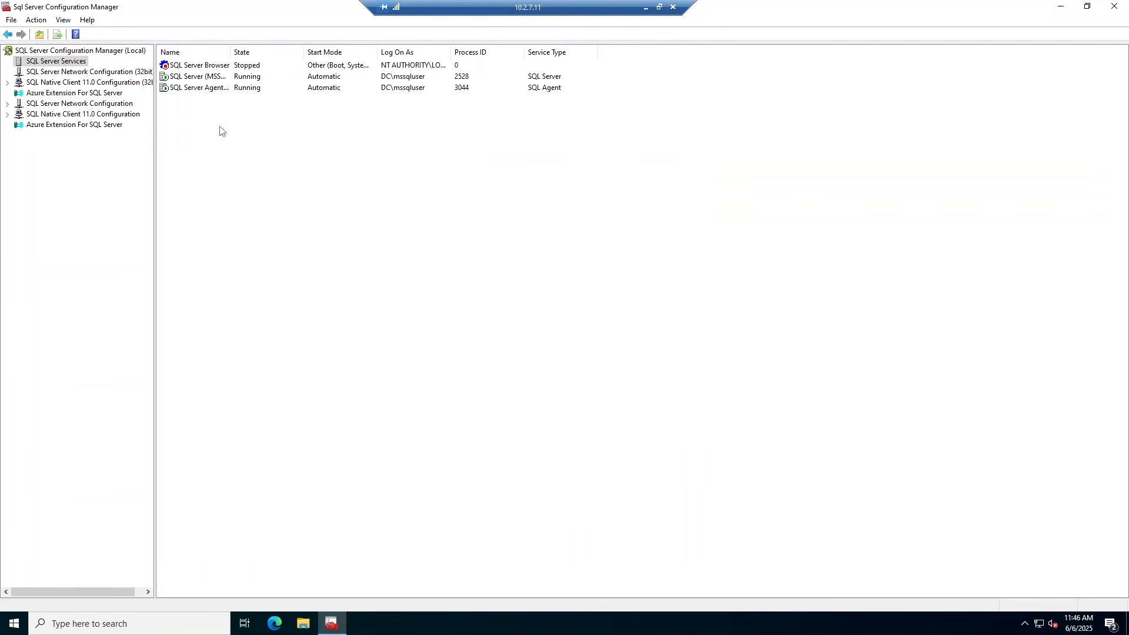
{"action": "left_click", "coordinate": [193, 79]}
Restart SQL Server (MSSQLSERVER) on MSSQL1 so it runs again as process 4876
{"action": "right_click", "coordinate": [193, 79]}
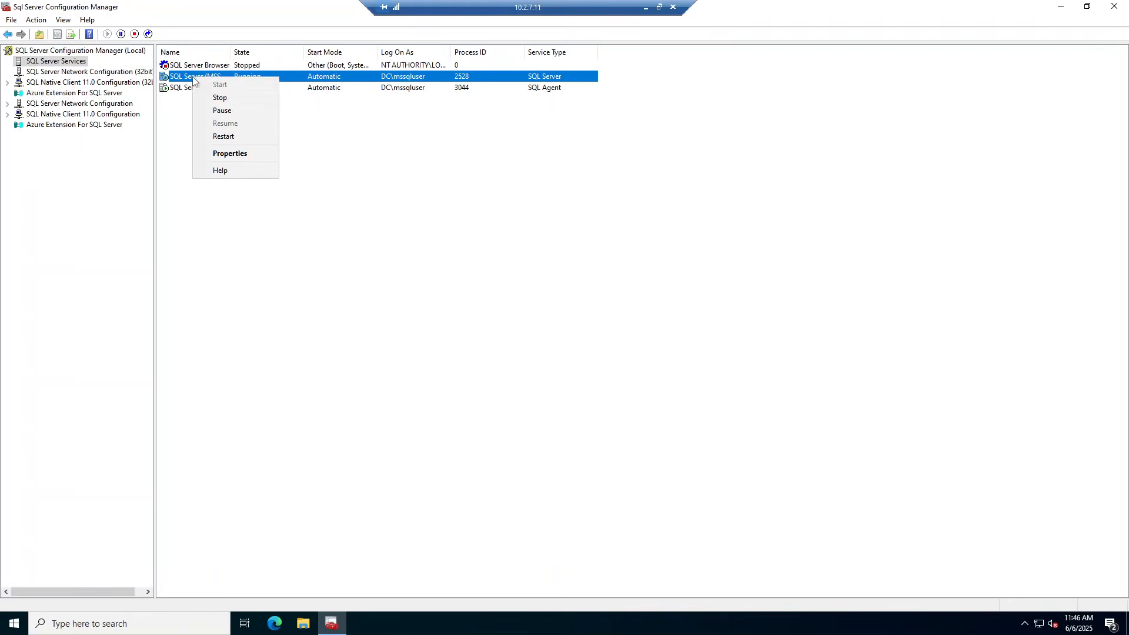
{"action": "left_click", "coordinate": [235, 137]}
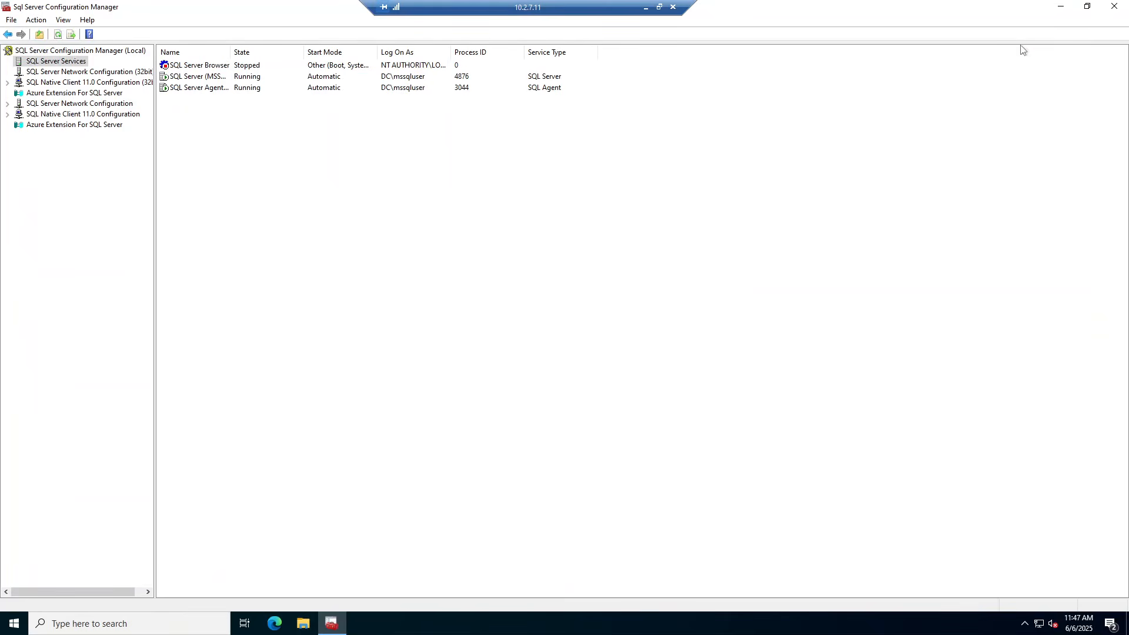
Close Configuration Manager and launch SQL Server Management Studio 20 from Microsoft SQL Server Tools 20
{"action": "left_click", "coordinate": [1117, 8]}
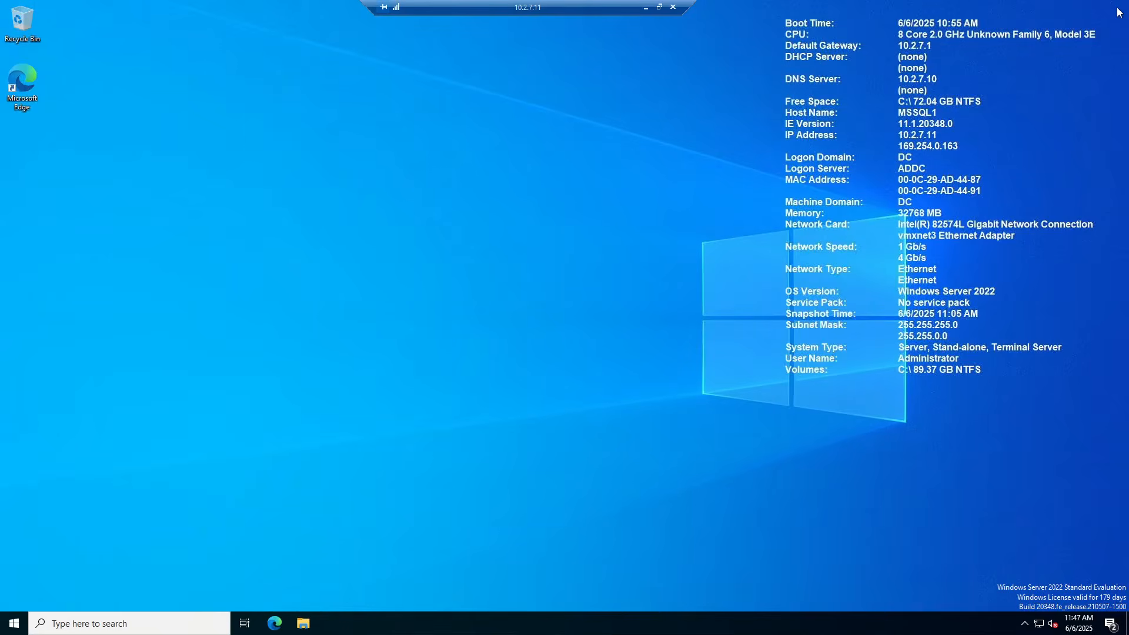
{"action": "left_click", "coordinate": [14, 624]}
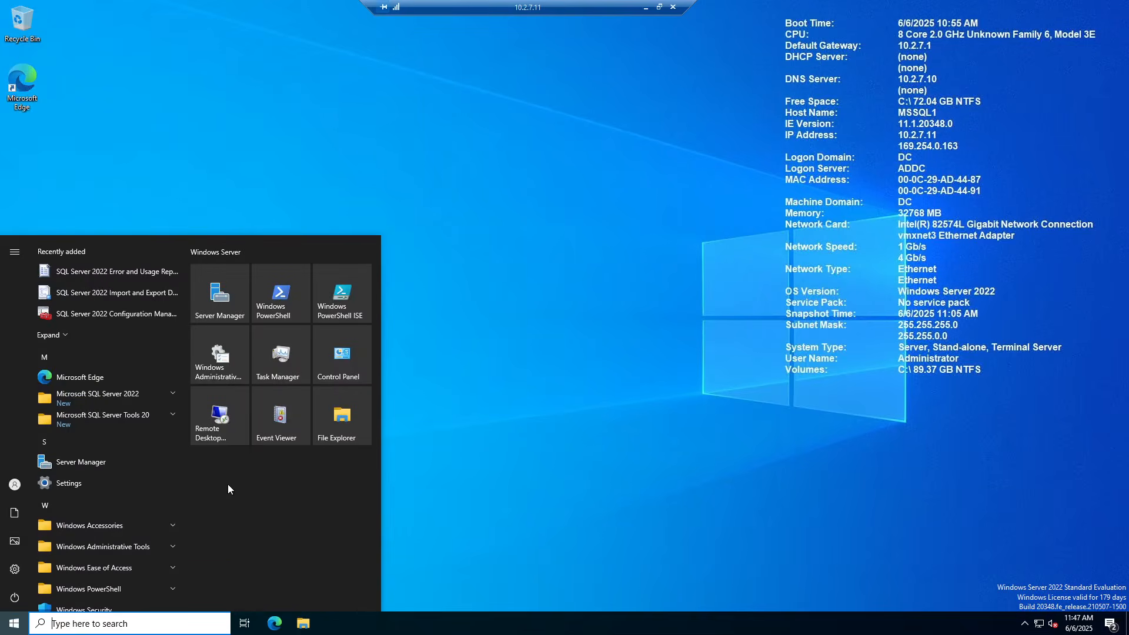
{"action": "left_click", "coordinate": [121, 422]}
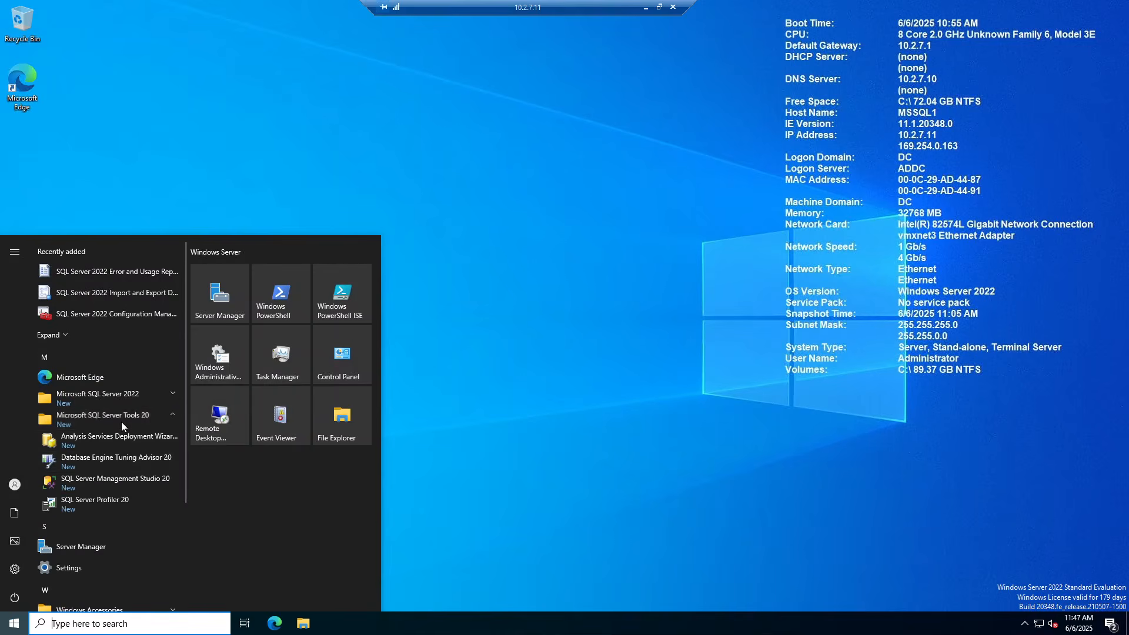
{"action": "left_click", "coordinate": [118, 482]}
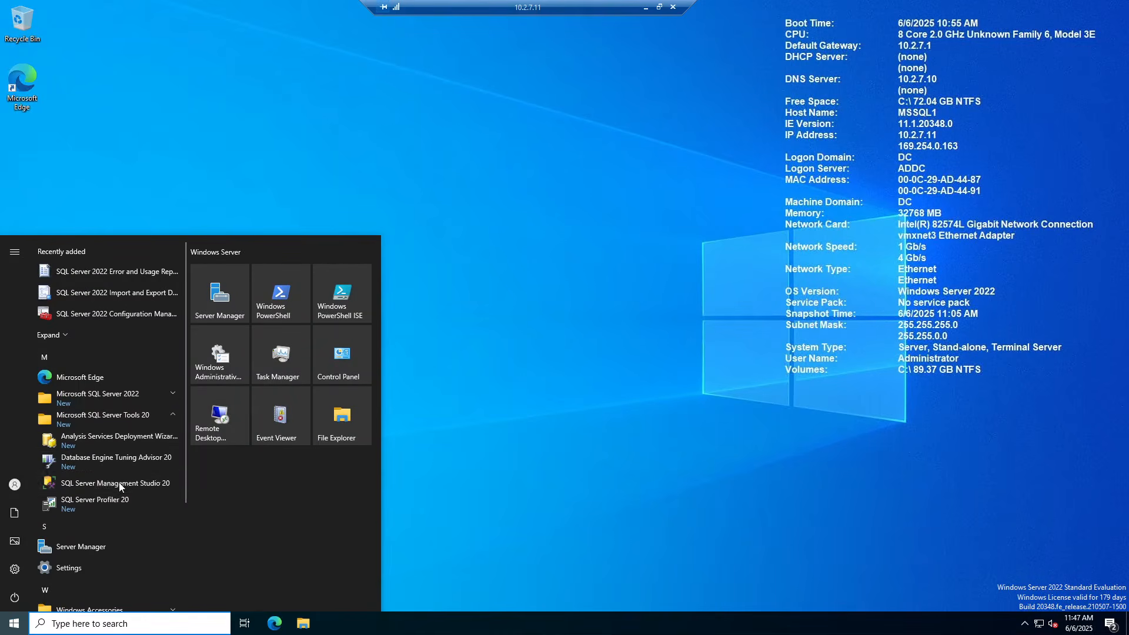
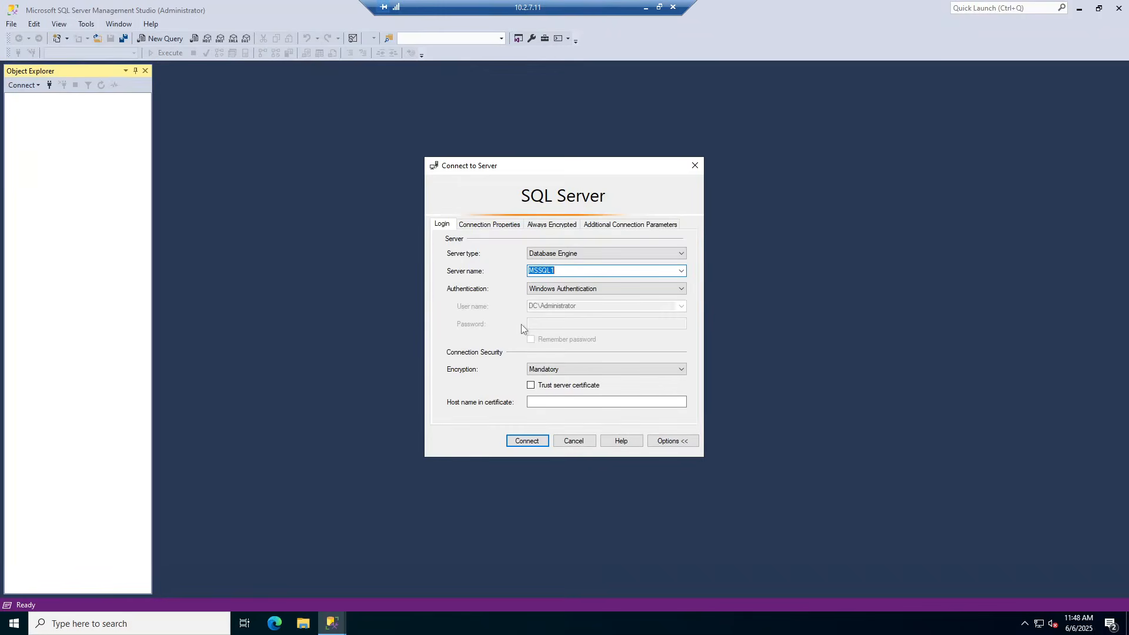
Connect SSMS to MSSQL1 with Optional encryption, then minimise the remote session
{"action": "left_click", "coordinate": [565, 374]}
{"action": "left_click", "coordinate": [553, 383]}
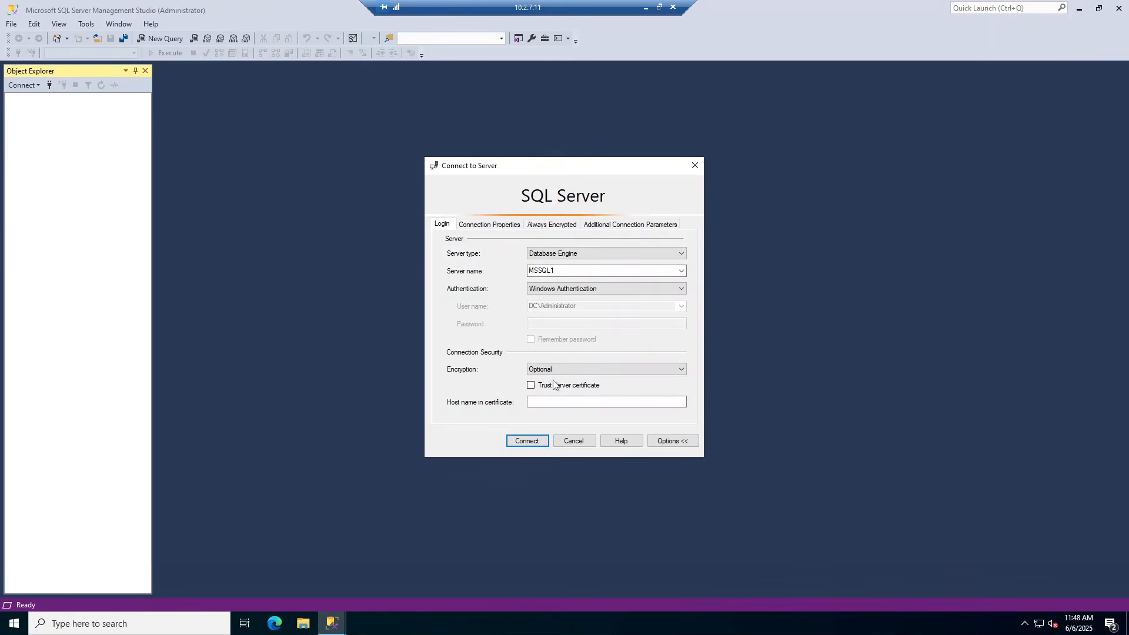
{"action": "left_click", "coordinate": [530, 441]}
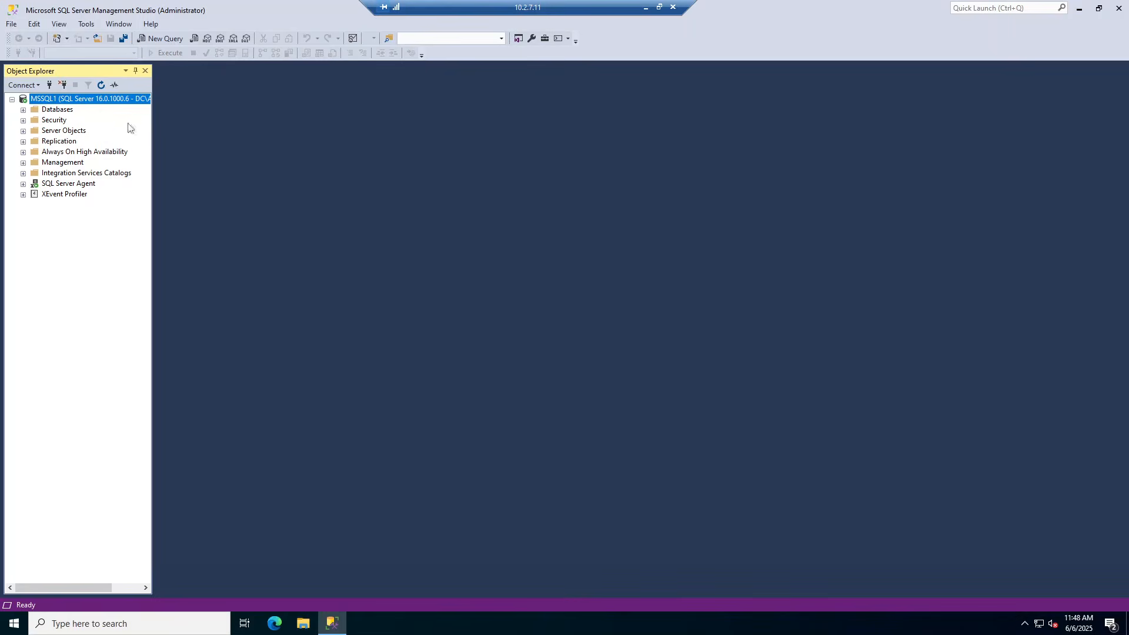
{"action": "left_click", "coordinate": [647, 9]}
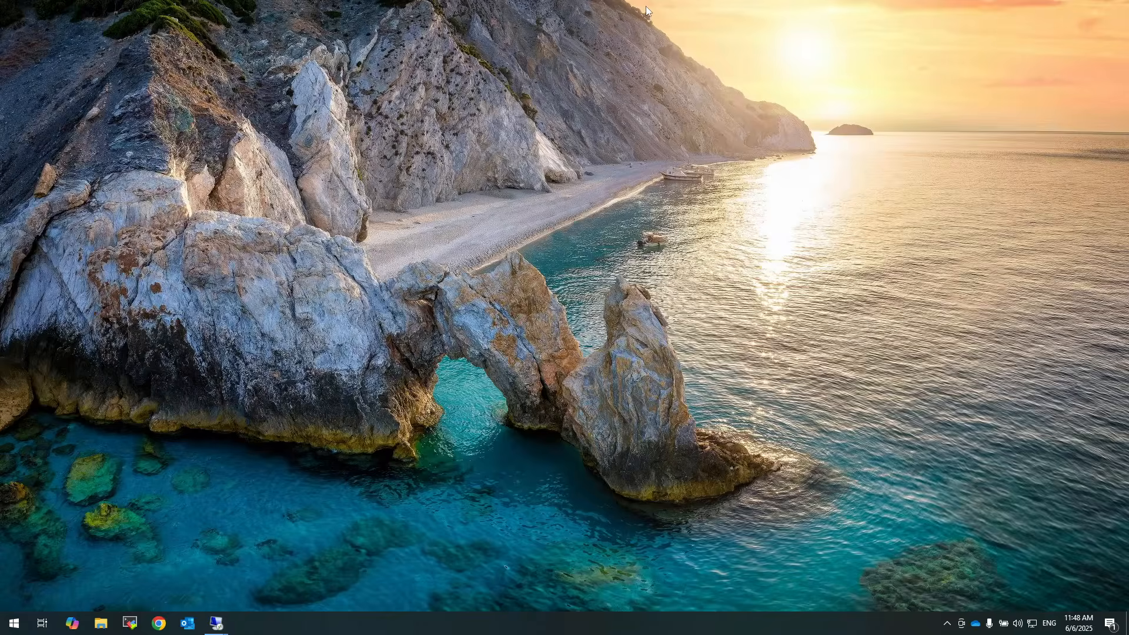
Switch to the 10.2.7.10 session and briefly open the Database Servers OU properties
{"action": "left_click", "coordinate": [218, 625]}
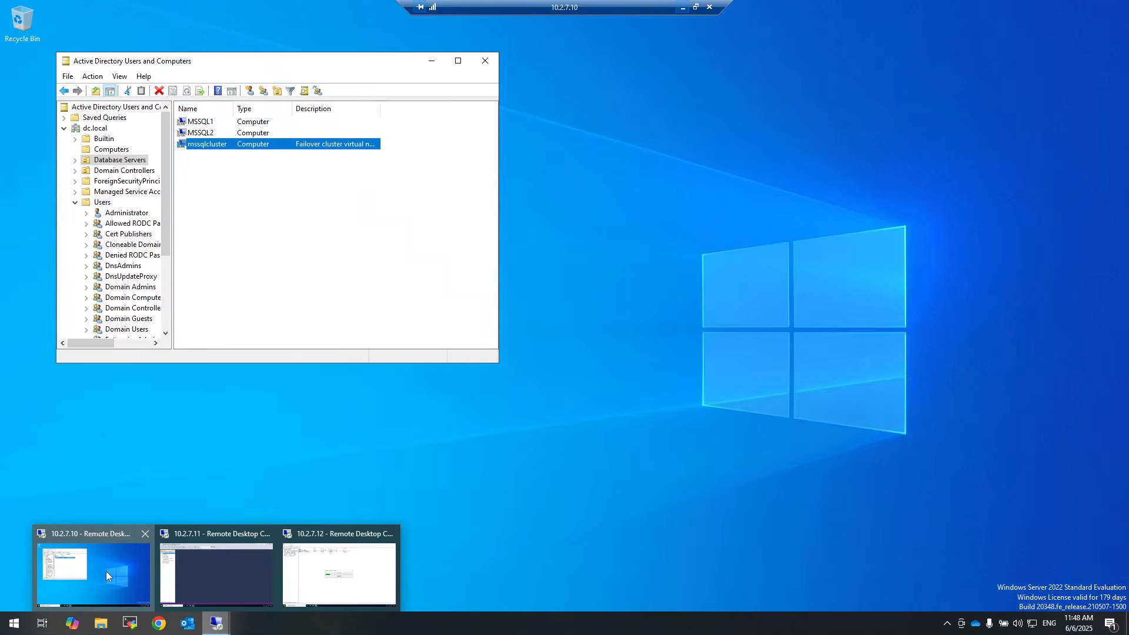
{"action": "left_click", "coordinate": [106, 570]}
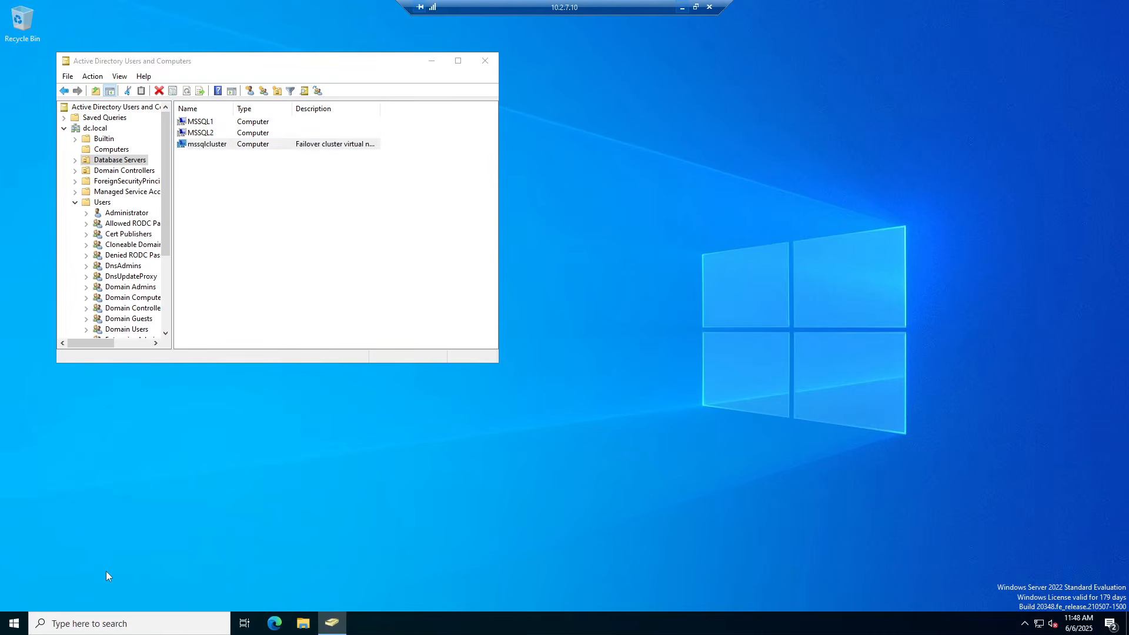
{"action": "left_click", "coordinate": [112, 162]}
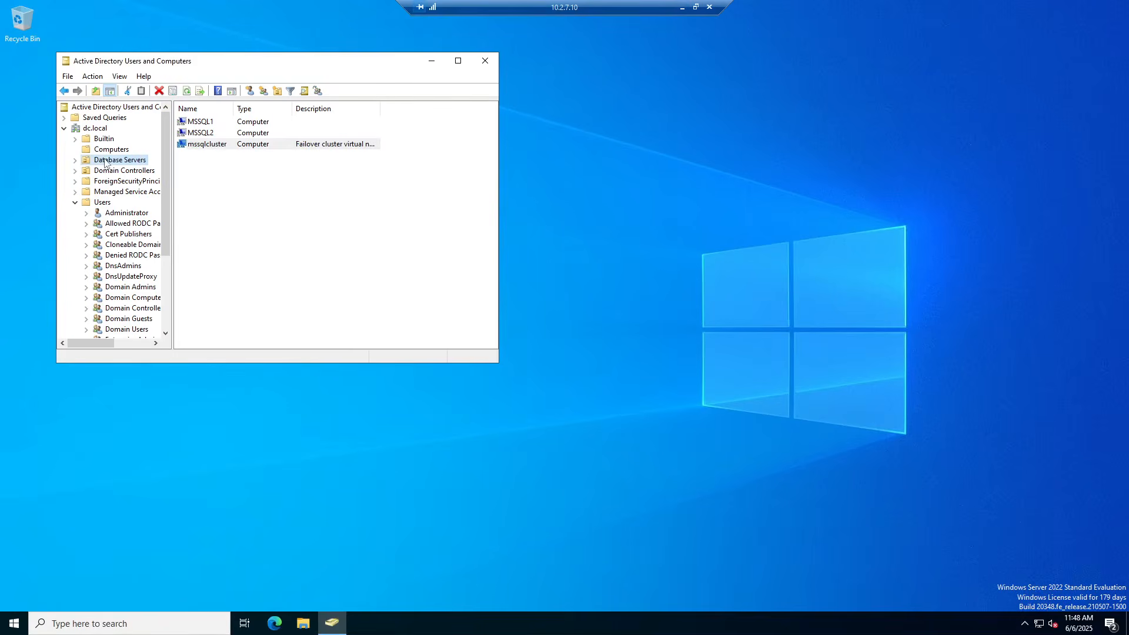
{"action": "right_click", "coordinate": [112, 161]}
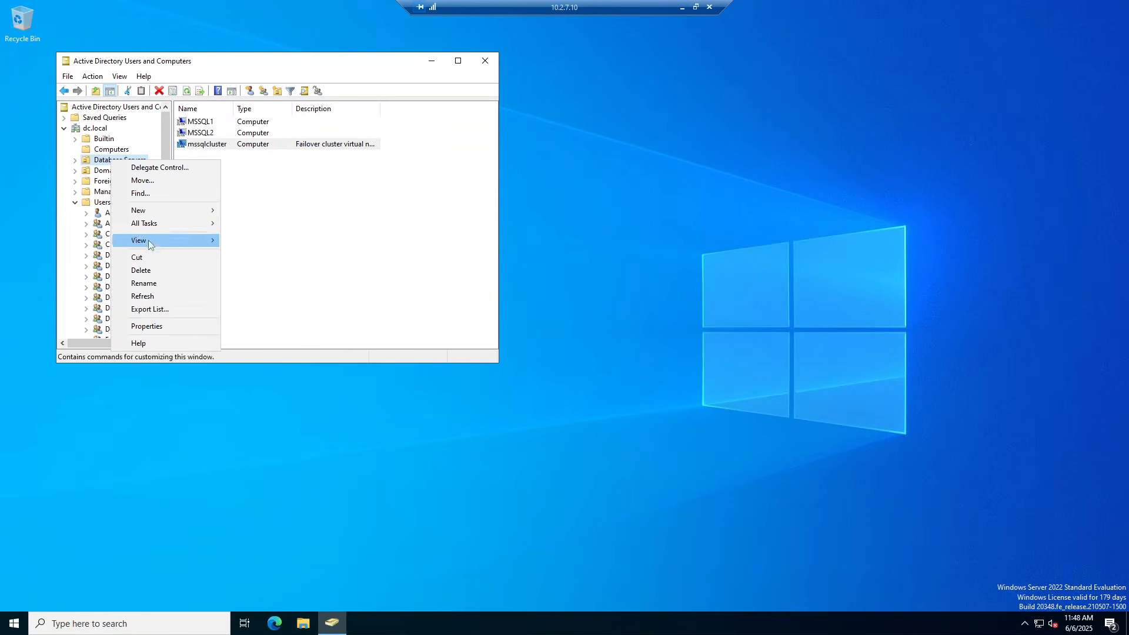
{"action": "left_click", "coordinate": [156, 328]}
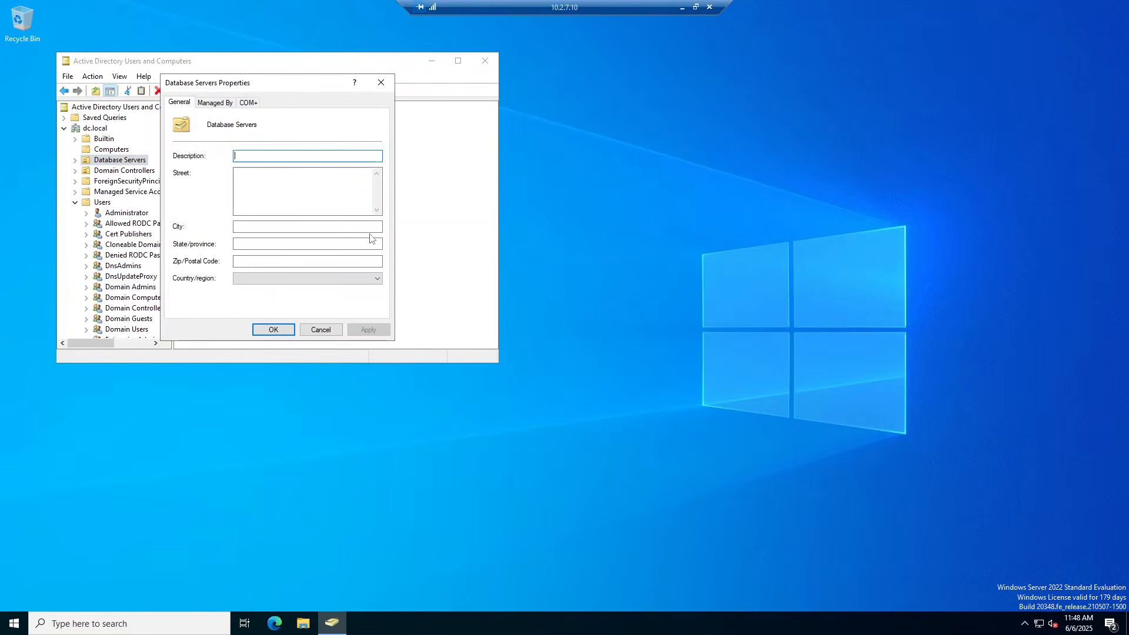
{"action": "left_click", "coordinate": [381, 82]}
Turn on View > Advanced Features and reopen the Database Servers OU properties
{"action": "left_click", "coordinate": [120, 77]}
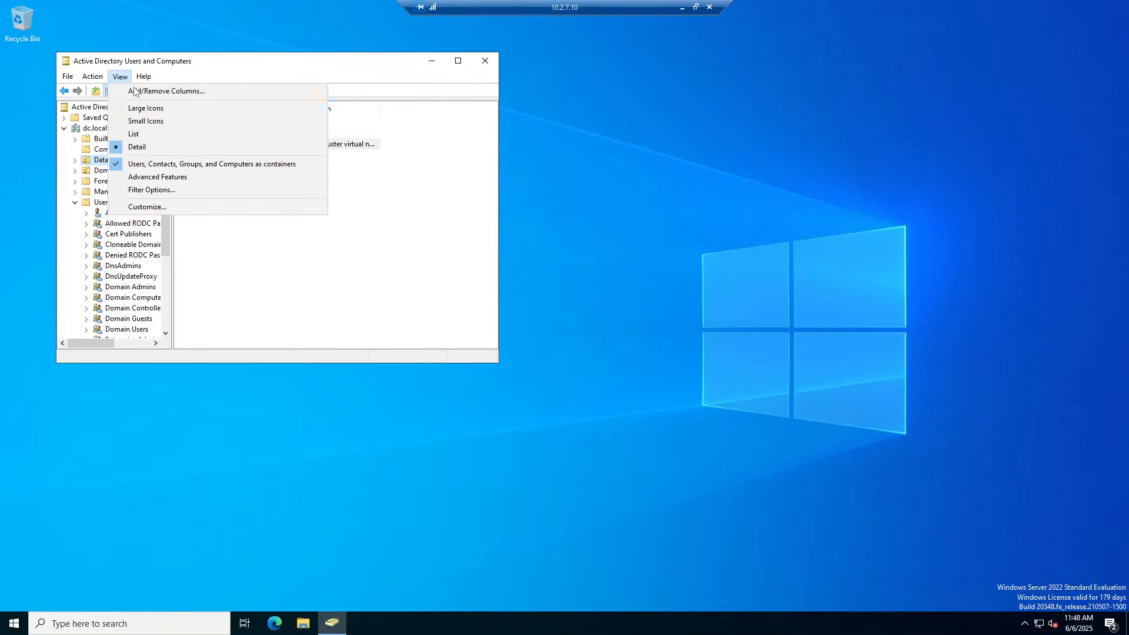
{"action": "left_click", "coordinate": [167, 177]}
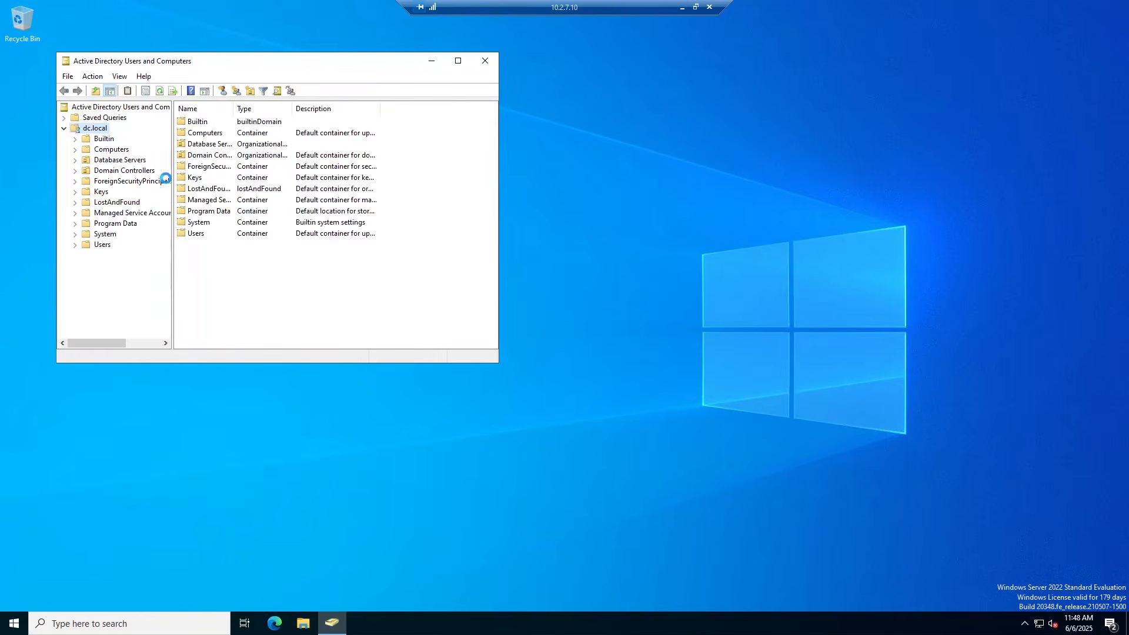
{"action": "left_click", "coordinate": [114, 162]}
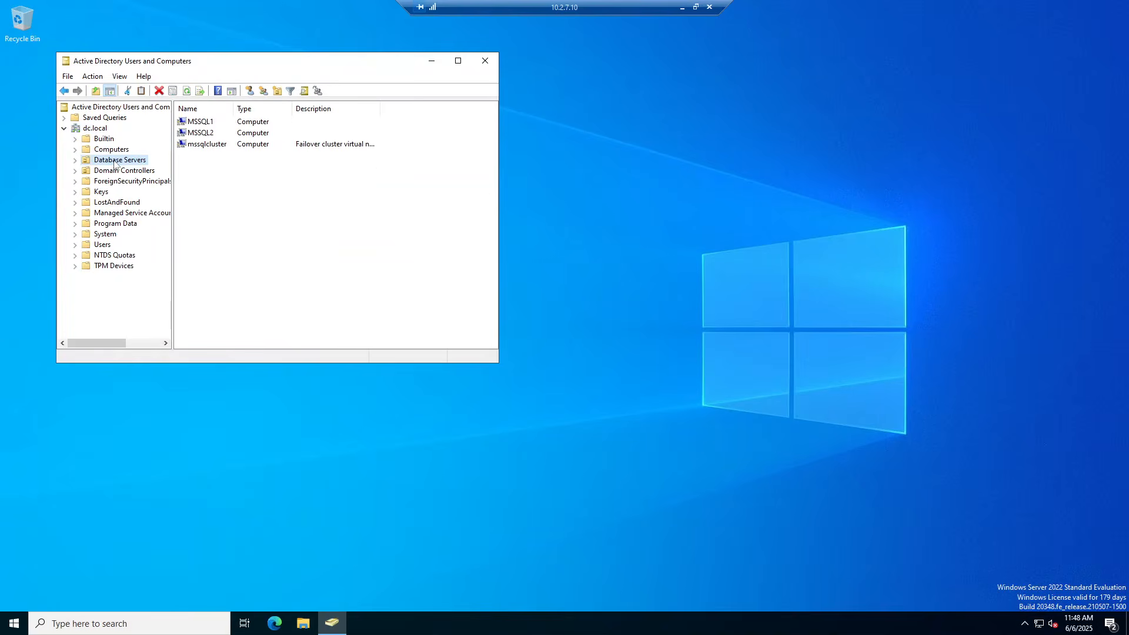
{"action": "right_click", "coordinate": [115, 160]}
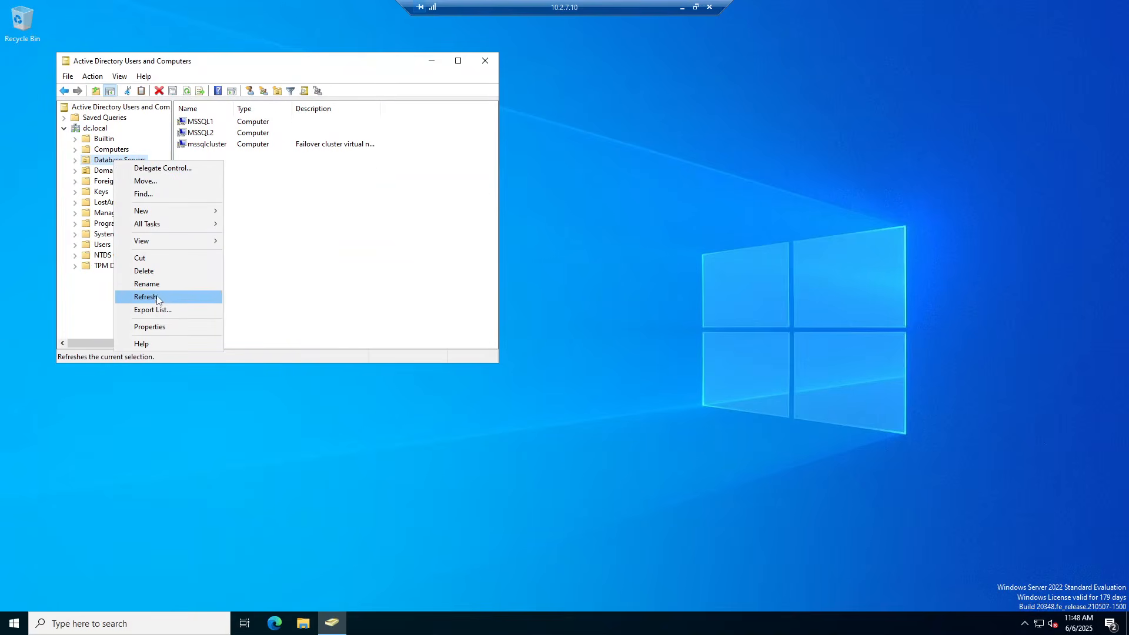
{"action": "left_click", "coordinate": [161, 324]}
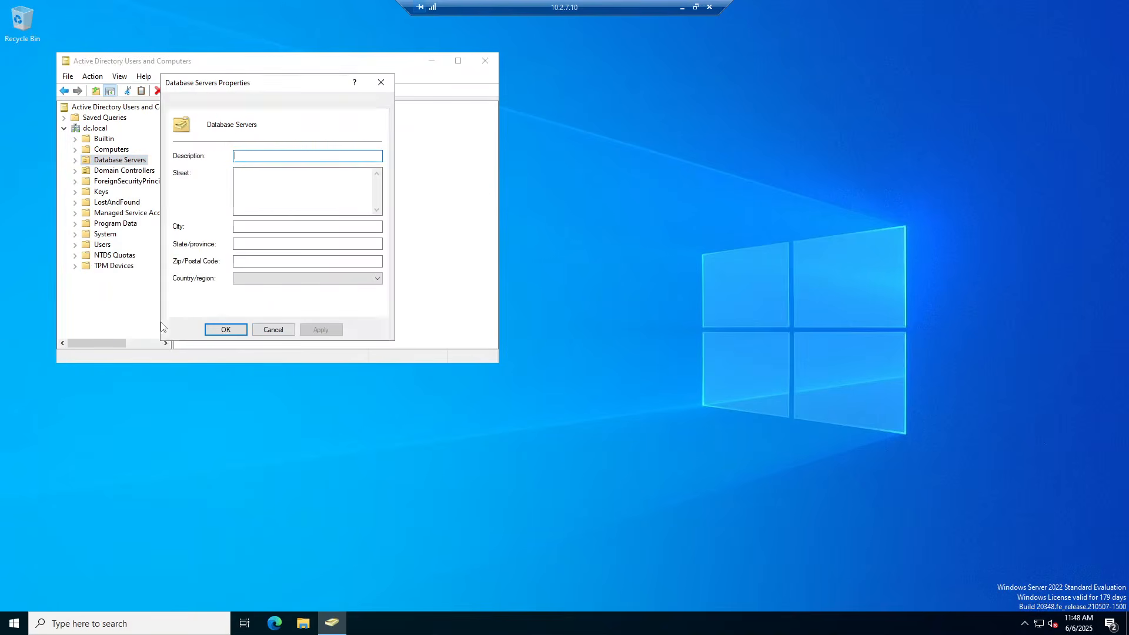
On the Security tab, add the SQL service account with Full control and apply
{"action": "left_click", "coordinate": [276, 107]}
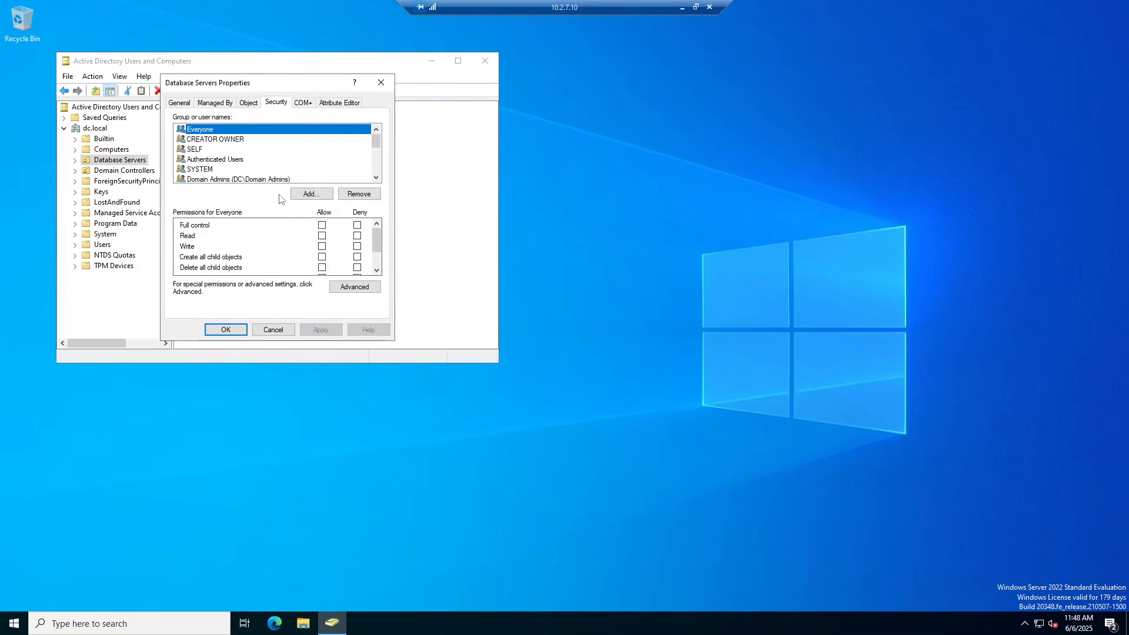
{"action": "left_click", "coordinate": [310, 194]}
{"action": "type", "text": "mssqlus"}
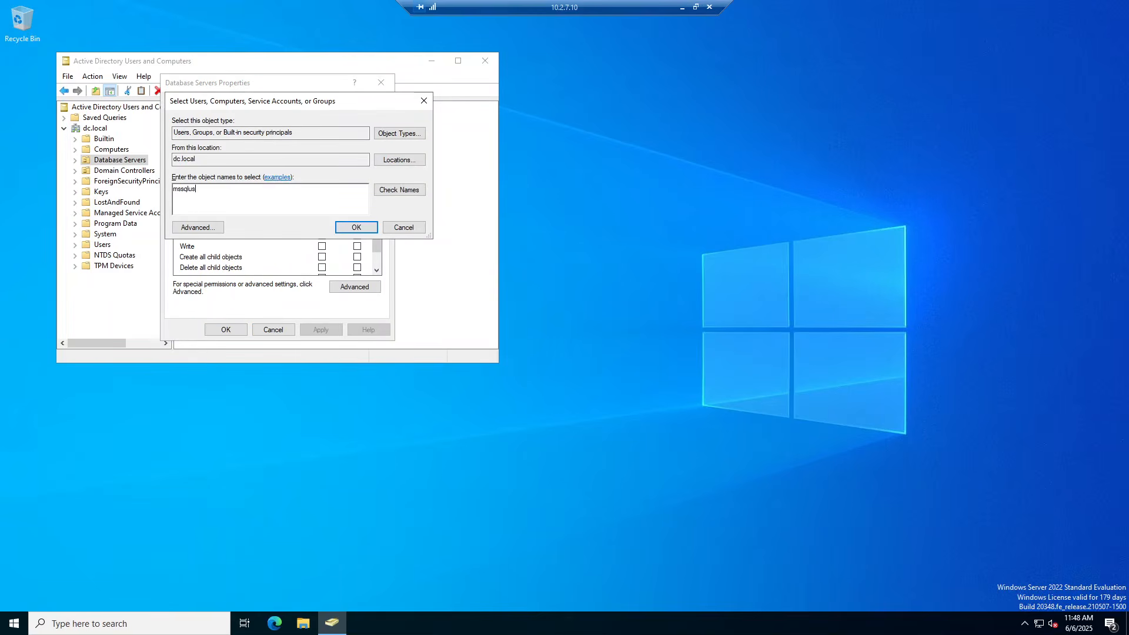
{"action": "left_click", "coordinate": [399, 189]}
{"action": "left_click", "coordinate": [357, 227]}
{"action": "left_click", "coordinate": [322, 225]}
{"action": "left_click", "coordinate": [322, 330]}
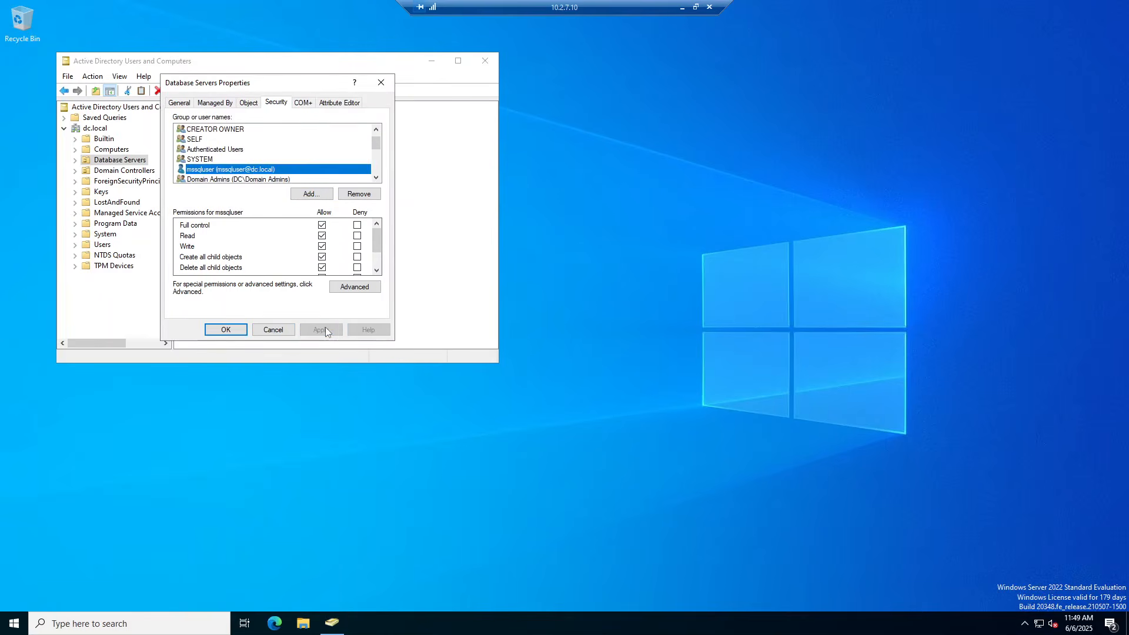
Include Computers in the object types and add the MSSQL1 computer account to the permissions
{"action": "left_click", "coordinate": [311, 194]}
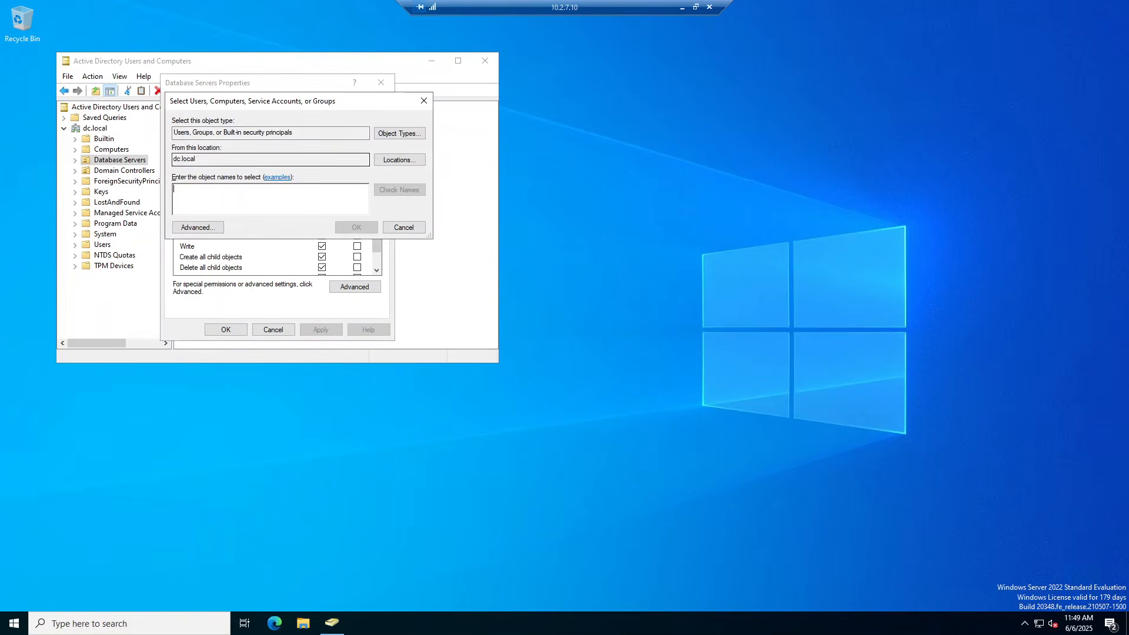
{"action": "left_click", "coordinate": [397, 161]}
{"action": "key", "text": "Escape"}
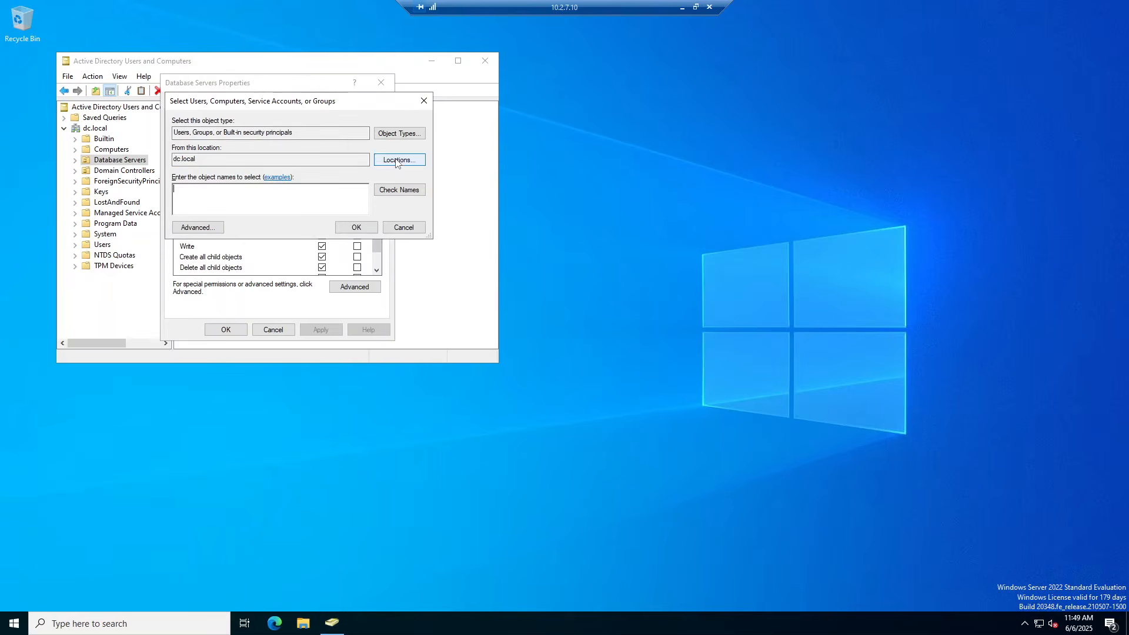
{"action": "left_click", "coordinate": [399, 134]}
{"action": "left_click", "coordinate": [183, 199]}
{"action": "left_click", "coordinate": [183, 189]}
{"action": "left_click", "coordinate": [386, 267]}
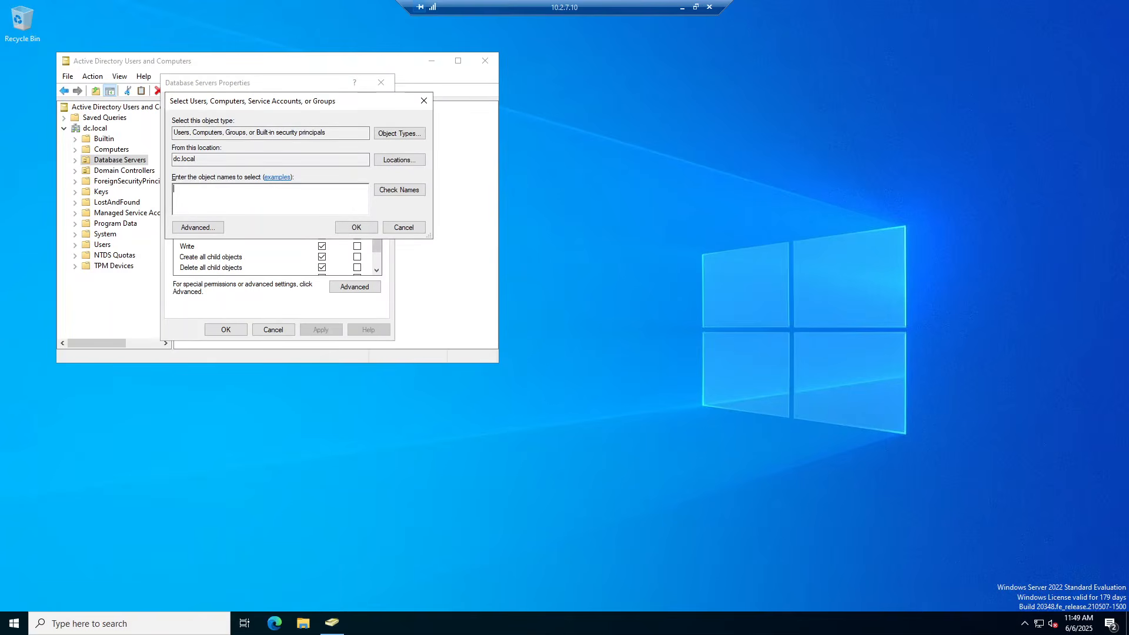
{"action": "left_click", "coordinate": [399, 190]}
{"action": "left_click", "coordinate": [223, 195]}
{"action": "left_click", "coordinate": [430, 302]}
{"action": "left_click", "coordinate": [356, 227]}
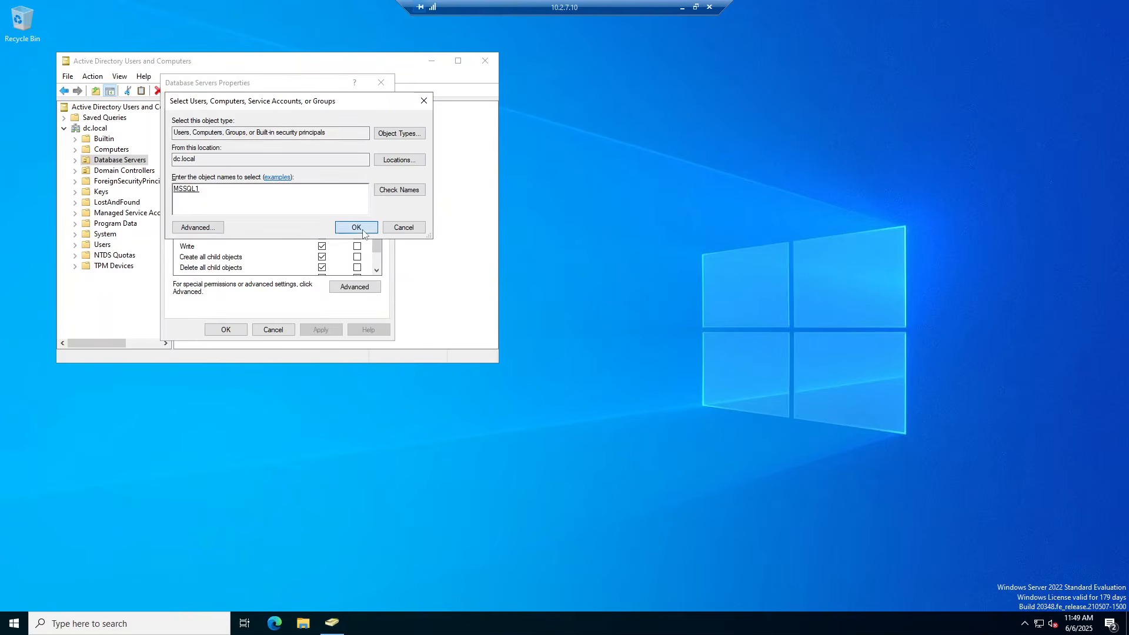
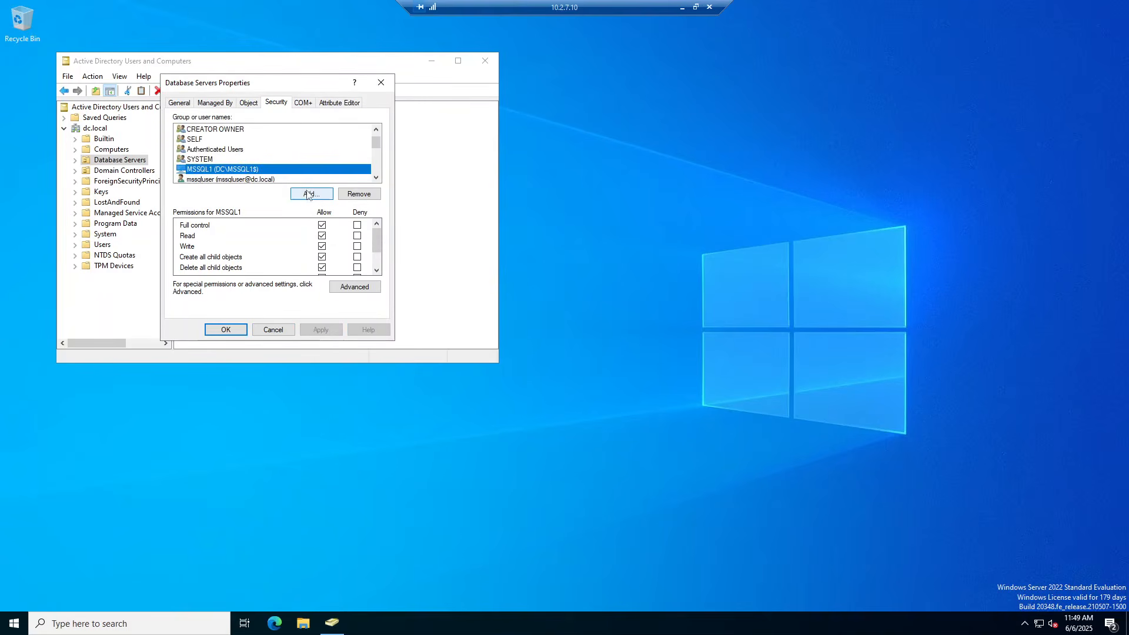
Search for accounts matching 'mssq' and pick the MSSQL2 computer account to add to the permissions
{"action": "left_click", "coordinate": [309, 196]}
{"action": "type", "text": "ssq"}
{"action": "key", "text": "BackSpace"}
{"action": "key", "text": "BackSpace"}
{"action": "key", "text": "BackSpace"}
{"action": "type", "text": "mssql"}
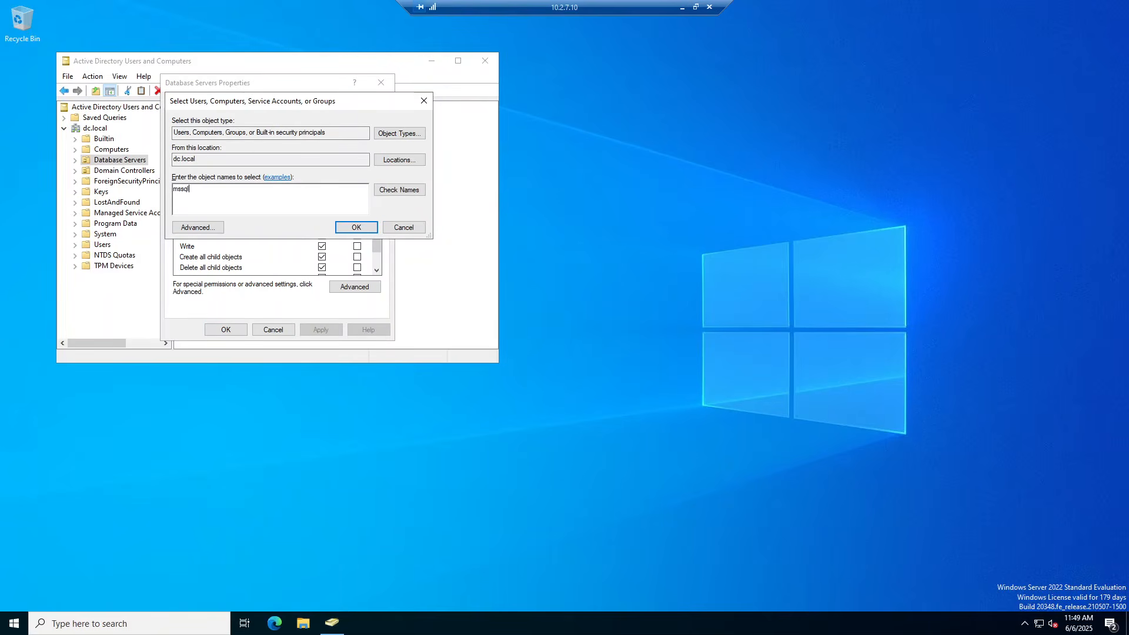
{"action": "left_click", "coordinate": [400, 190]}
{"action": "double_click", "coordinate": [212, 204]}
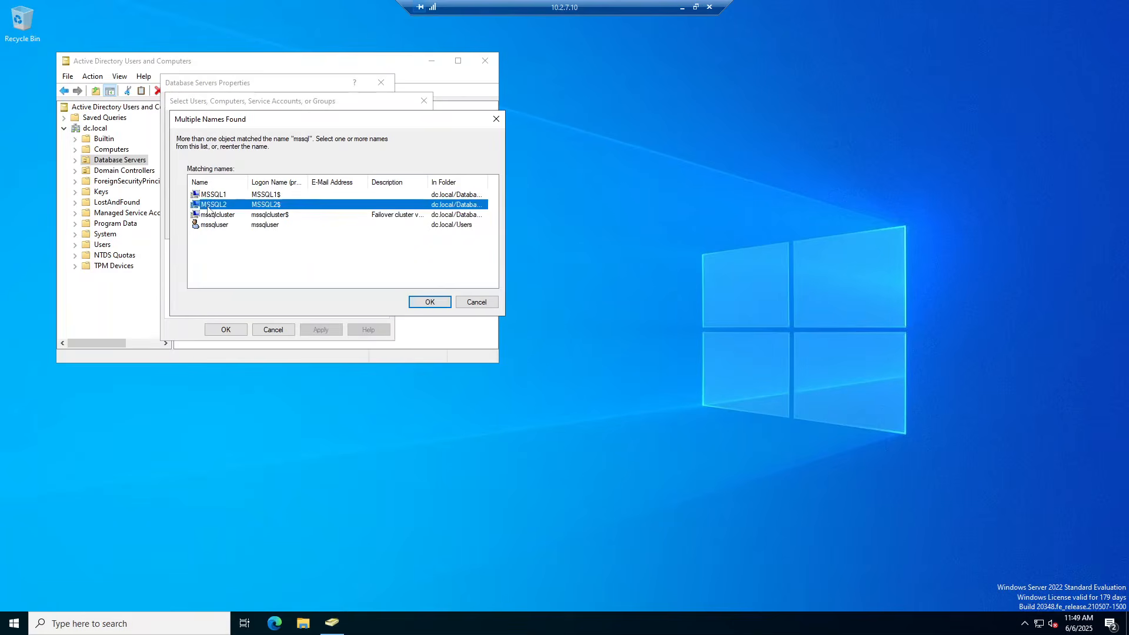
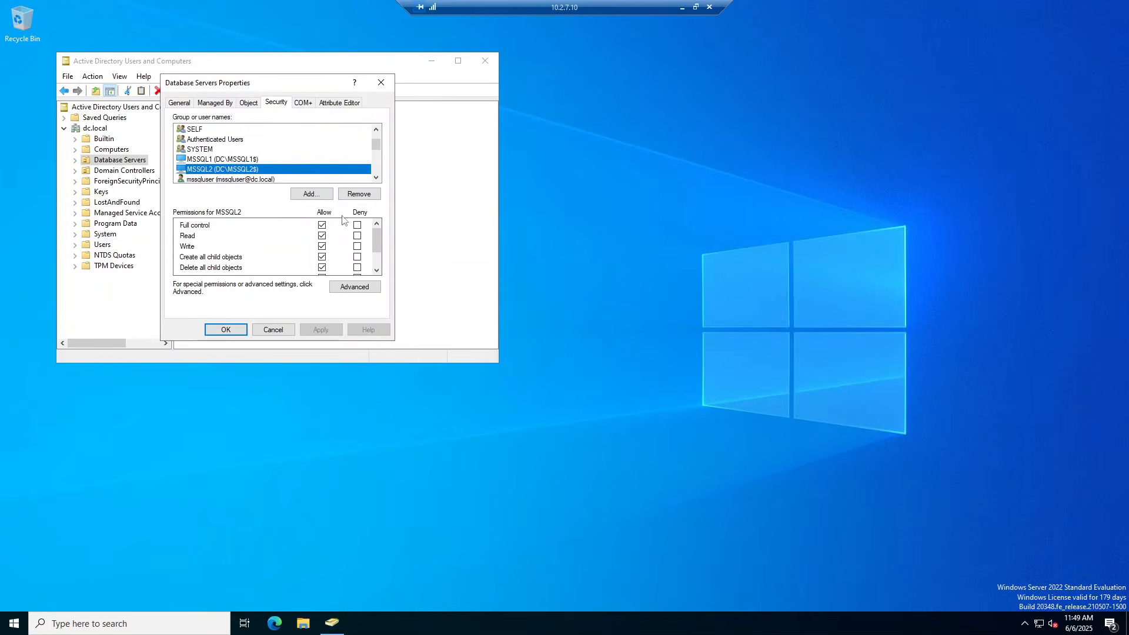
Add the mssqlcluster computer with Full control on Database Servers, save, and close ADUC
{"action": "left_click", "coordinate": [308, 197]}
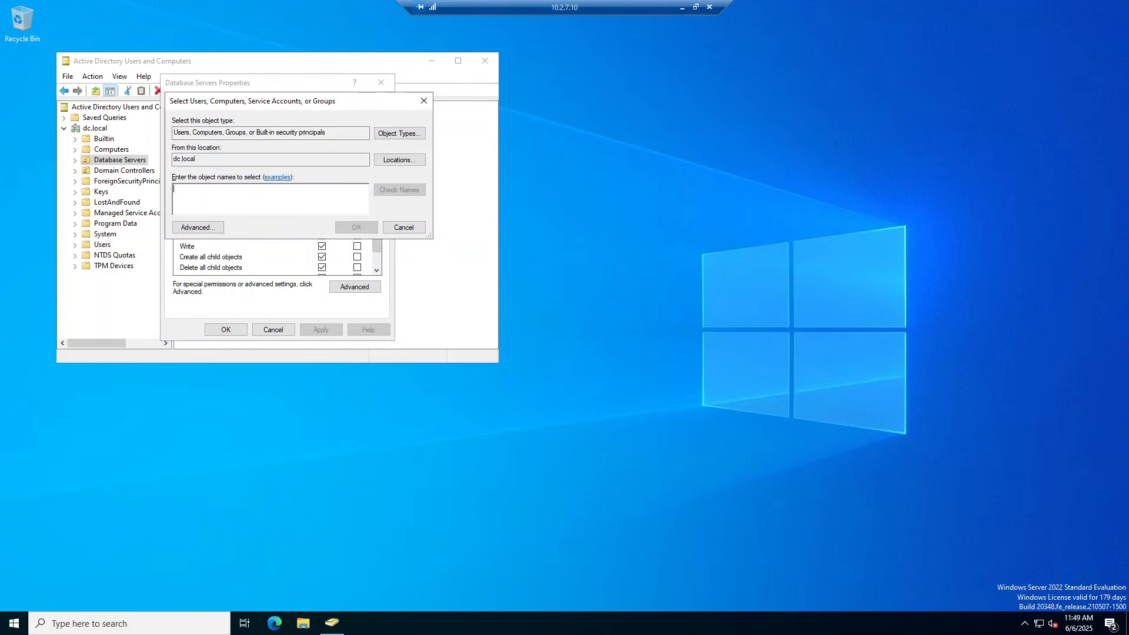
{"action": "type", "text": "mssql"}
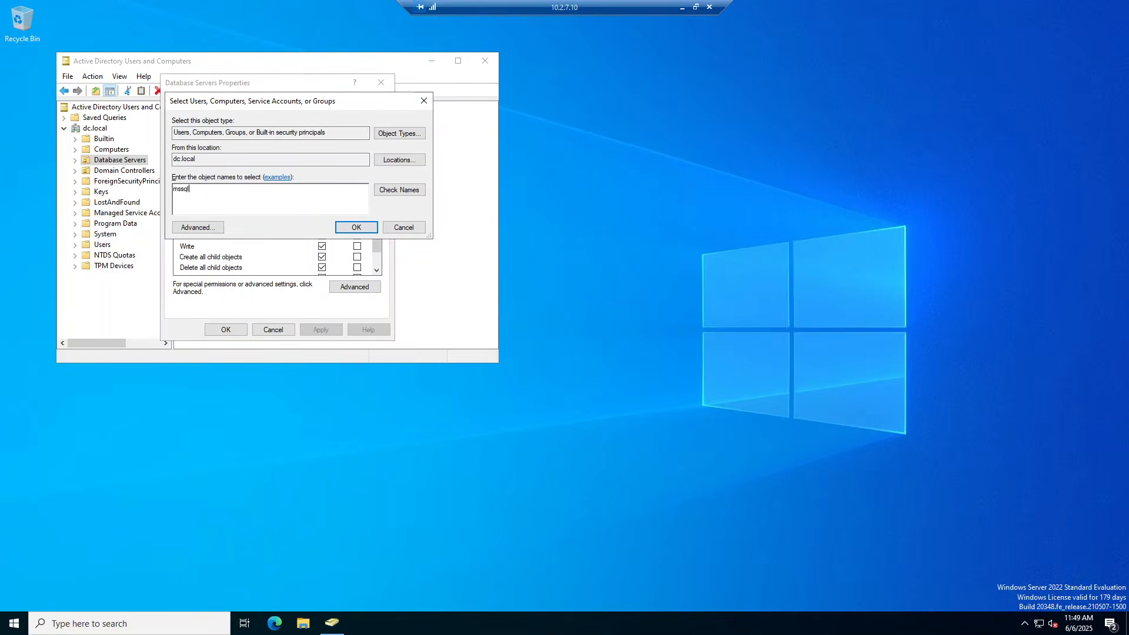
{"action": "left_click", "coordinate": [391, 190]}
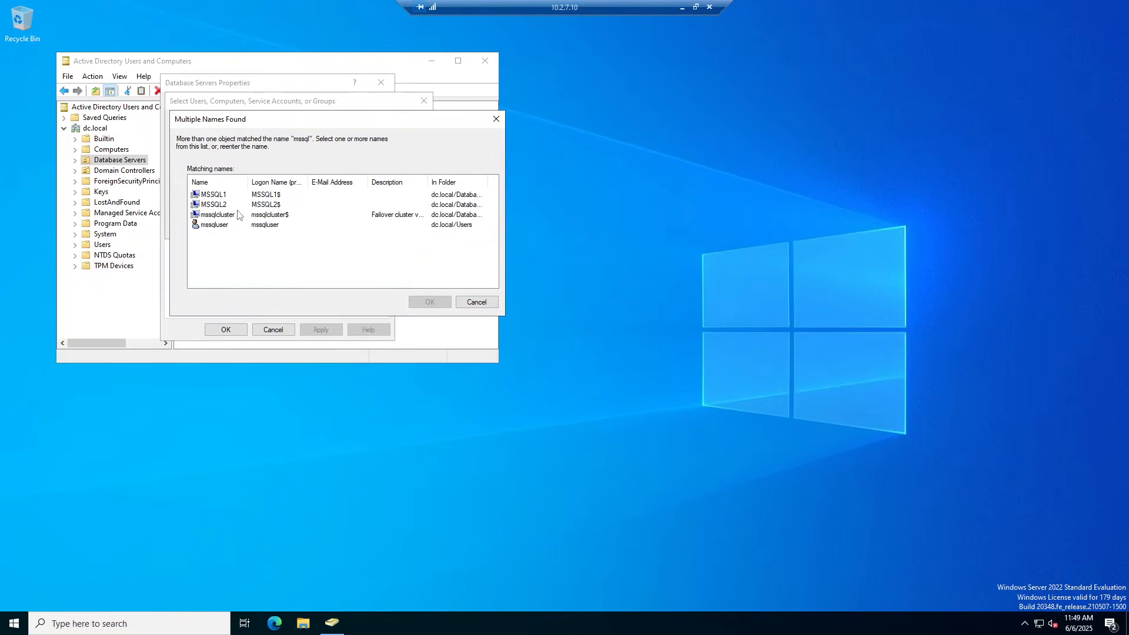
{"action": "left_click", "coordinate": [226, 217]}
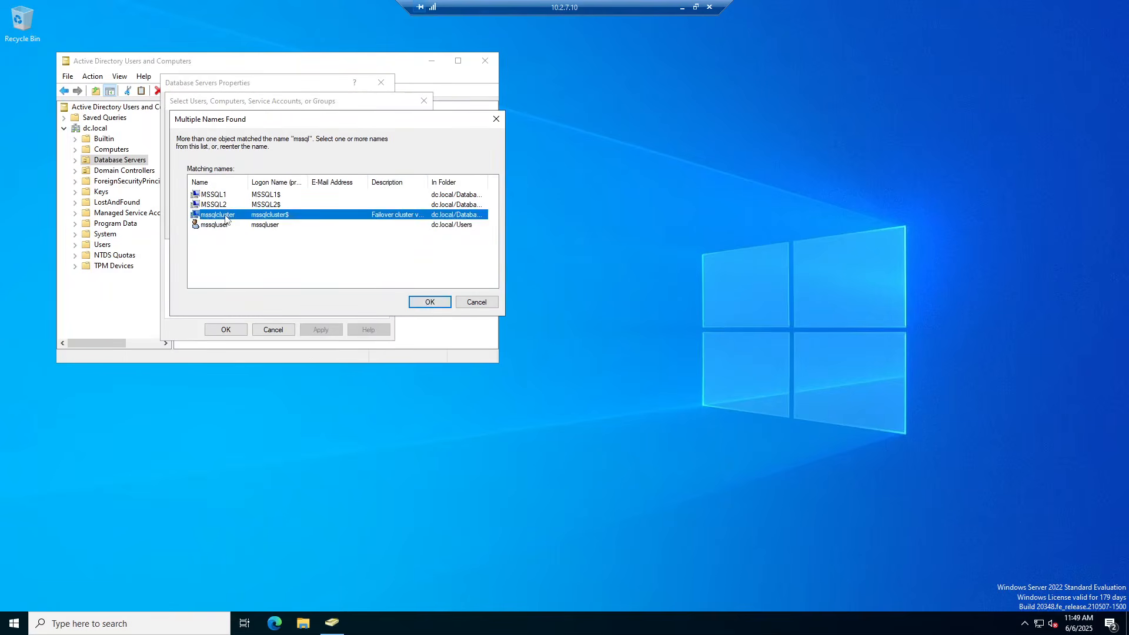
{"action": "double_click", "coordinate": [226, 218]}
{"action": "left_click", "coordinate": [359, 227]}
{"action": "left_click", "coordinate": [322, 225]}
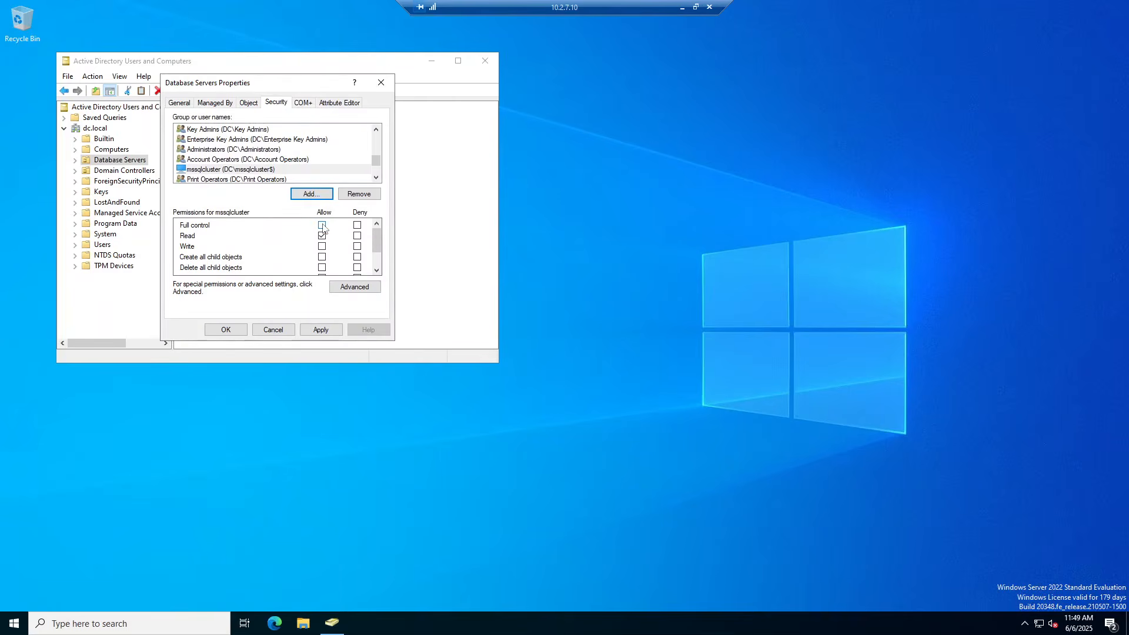
{"action": "left_click", "coordinate": [237, 332]}
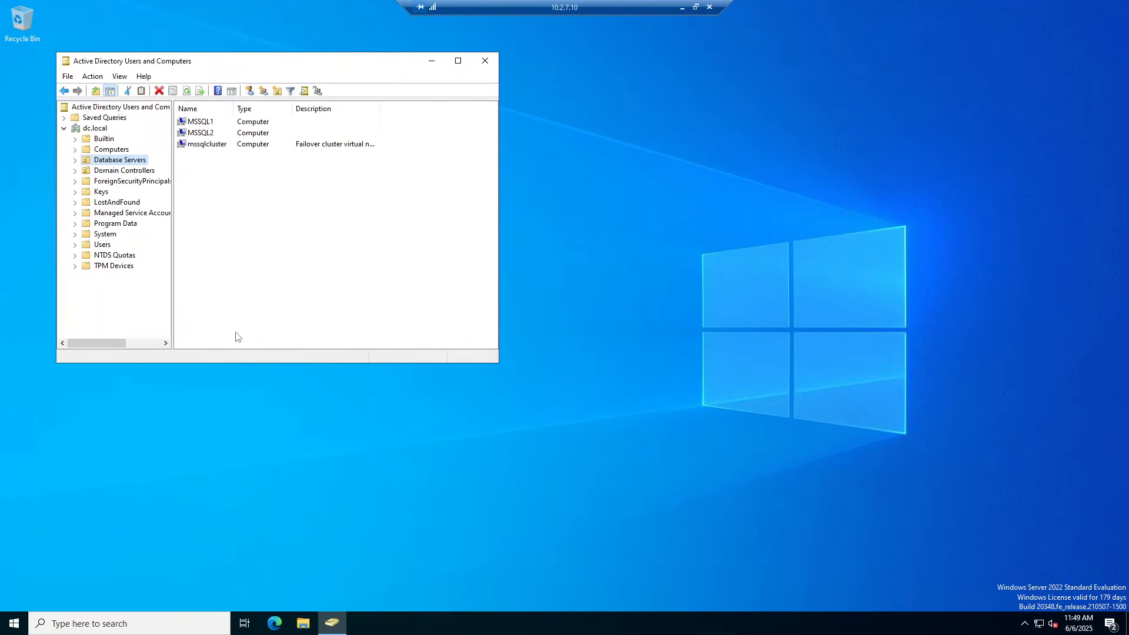
{"action": "left_click", "coordinate": [485, 61]}
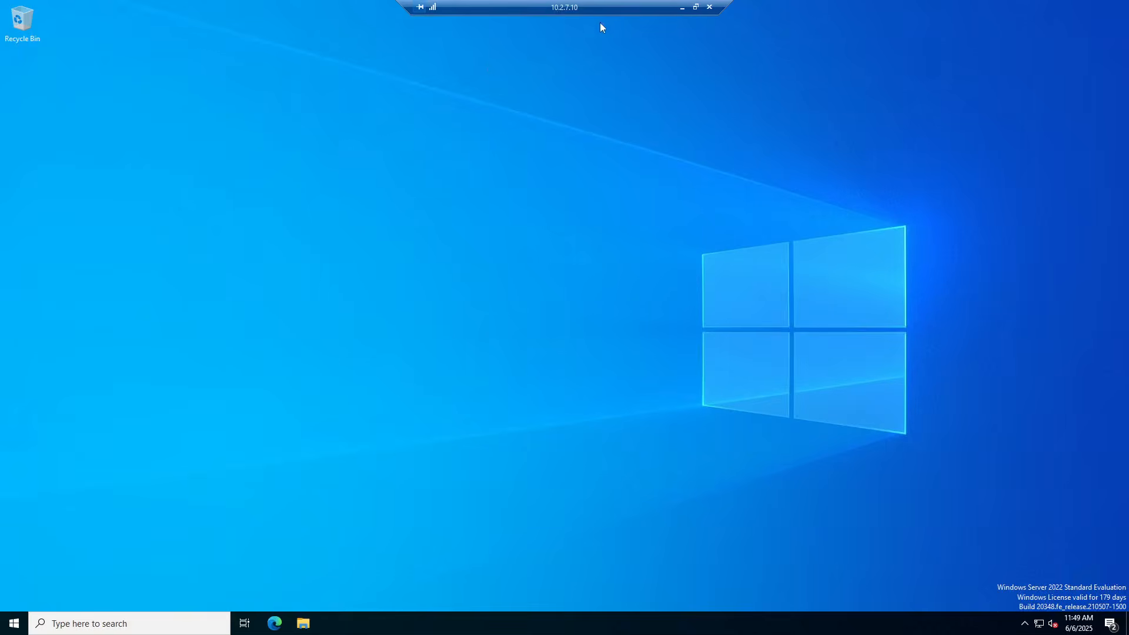
Return to the SQL server remote session and expand Always On High Availability's Availability Groups
{"action": "left_click", "coordinate": [684, 8]}
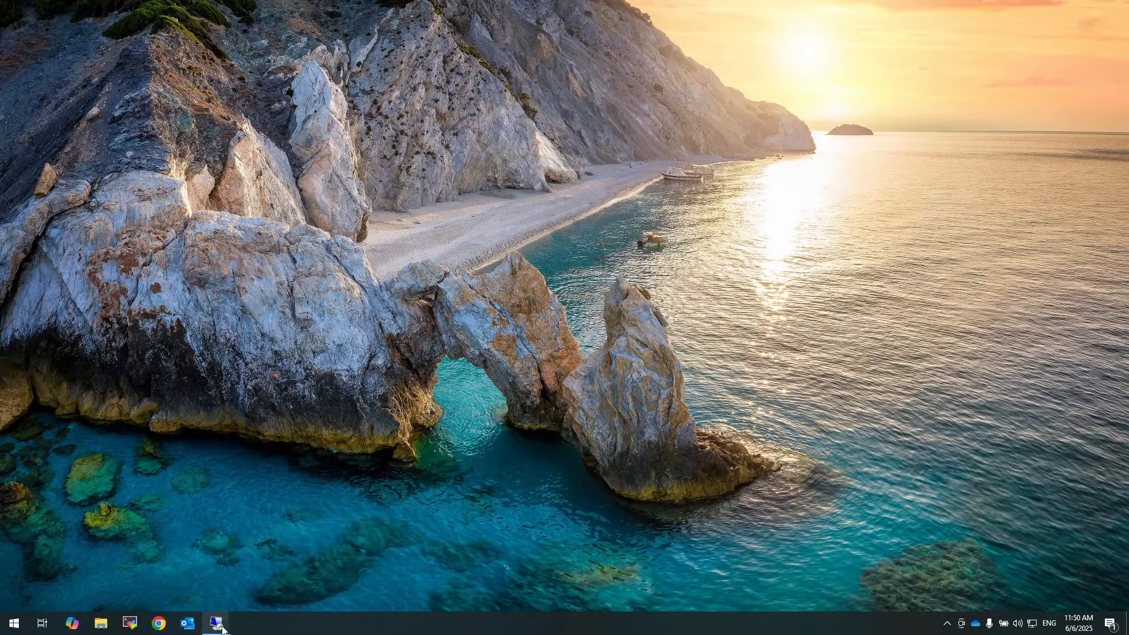
{"action": "mouse_move", "coordinate": [217, 622]}
{"action": "left_click", "coordinate": [239, 570]}
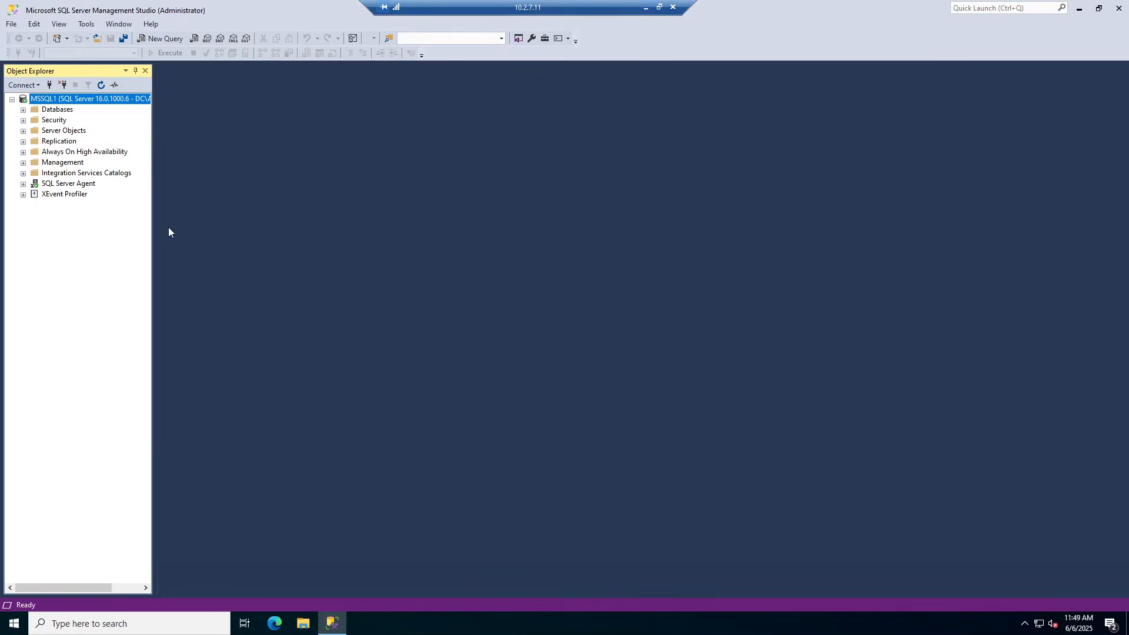
{"action": "left_click", "coordinate": [23, 151]}
{"action": "left_click", "coordinate": [35, 163]}
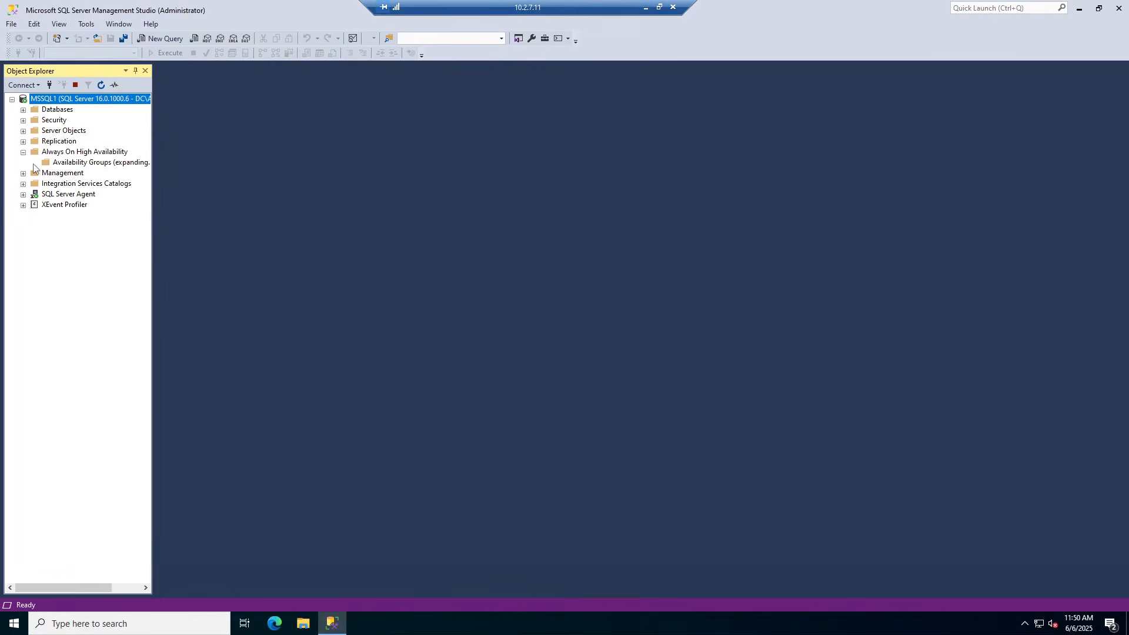
{"action": "left_click", "coordinate": [80, 165]}
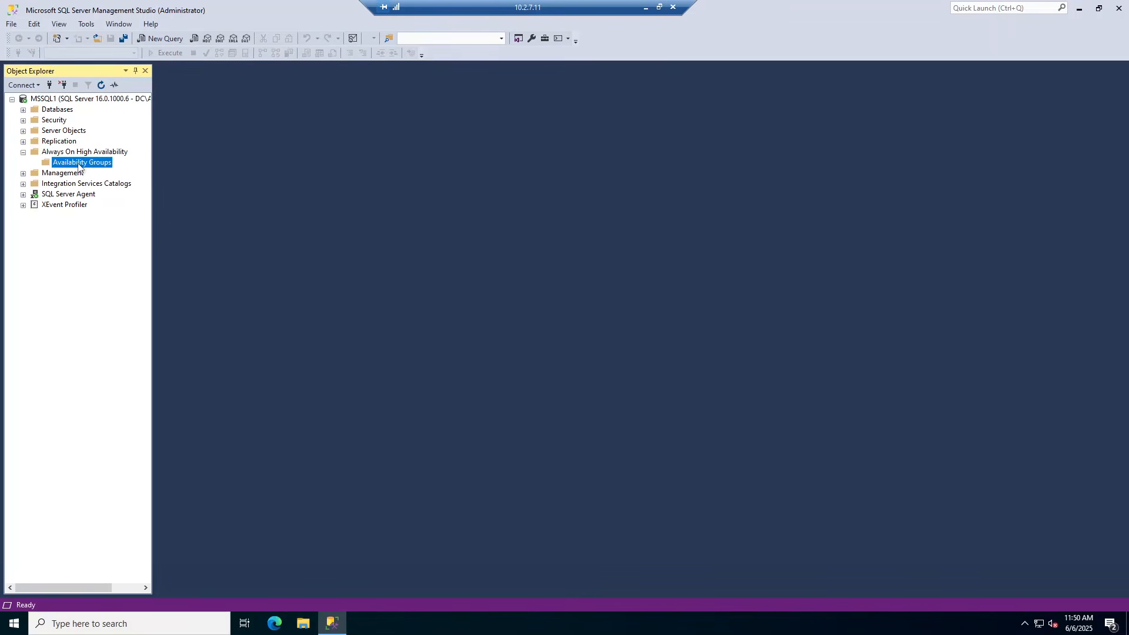
Start a new availability group named mssqlag, then cancel it because no databases are listed
{"action": "right_click", "coordinate": [78, 163]}
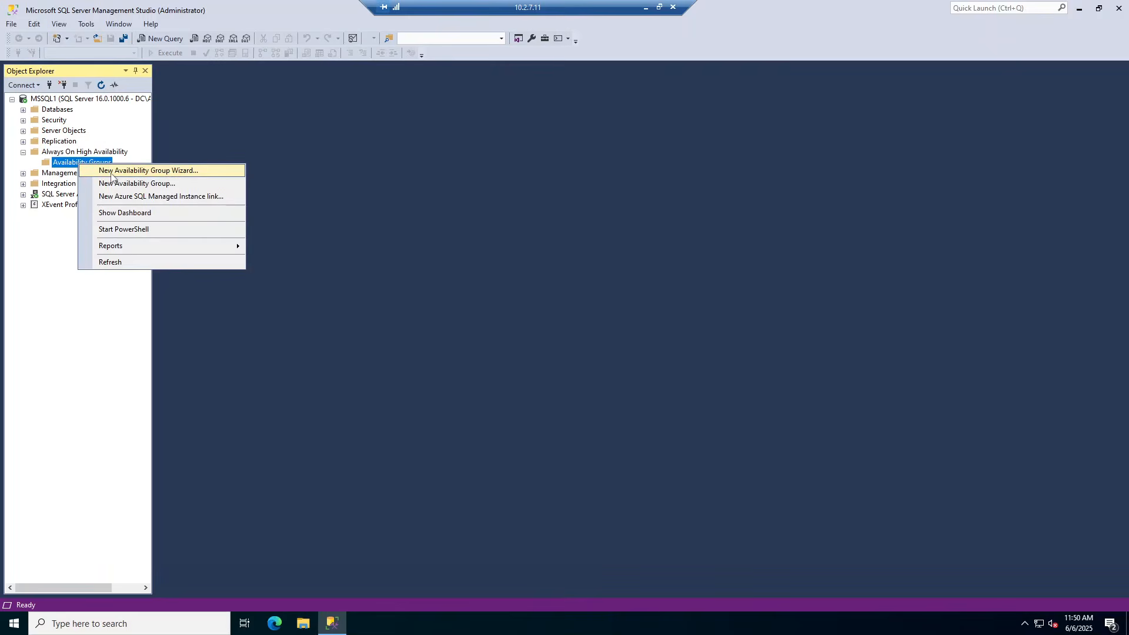
{"action": "left_click", "coordinate": [111, 173]}
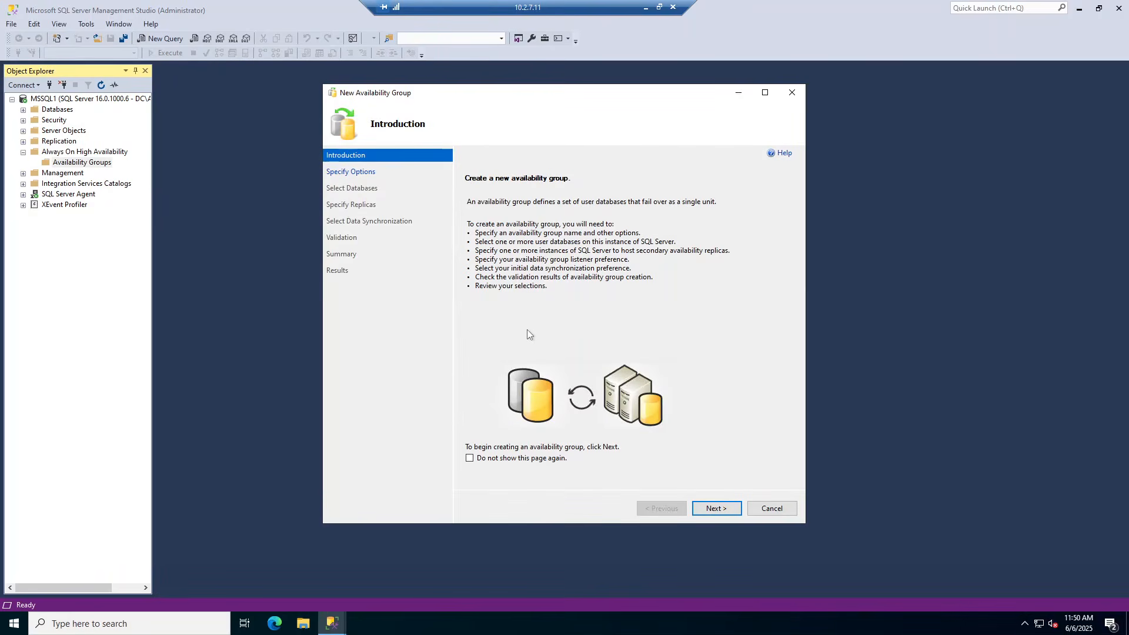
{"action": "left_click", "coordinate": [716, 508]}
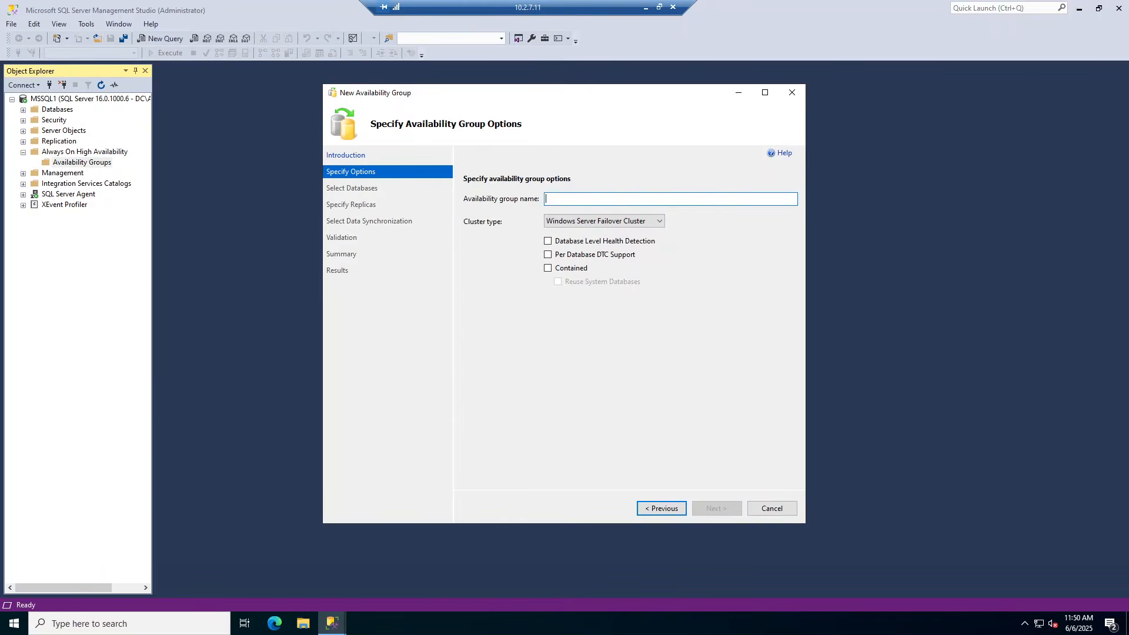
{"action": "type", "text": "mssqlag"}
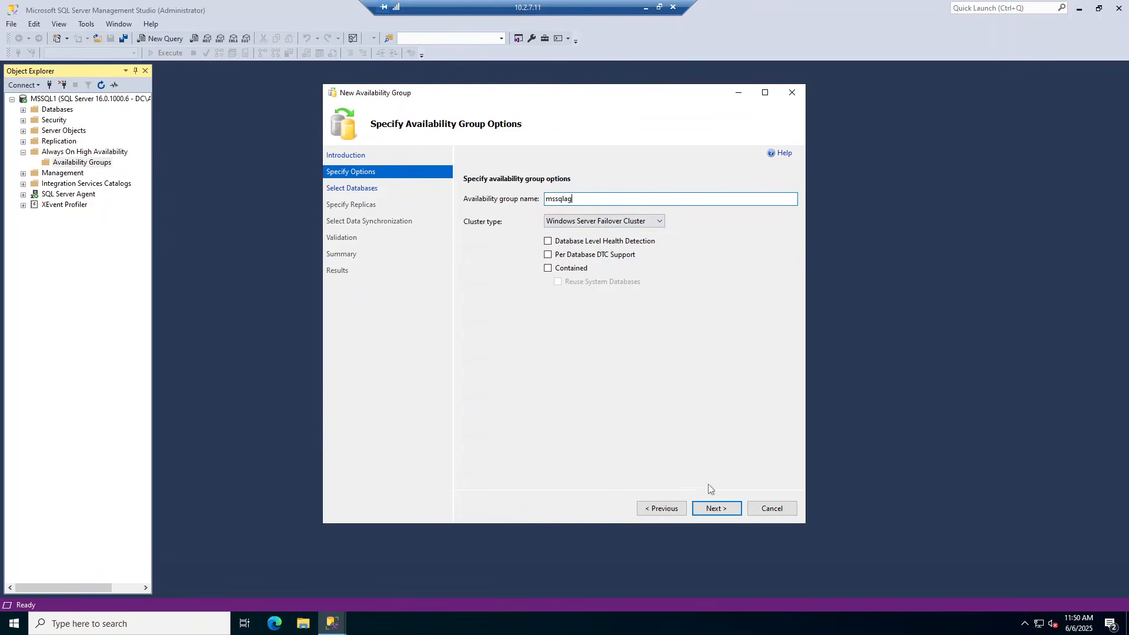
{"action": "left_click", "coordinate": [717, 507]}
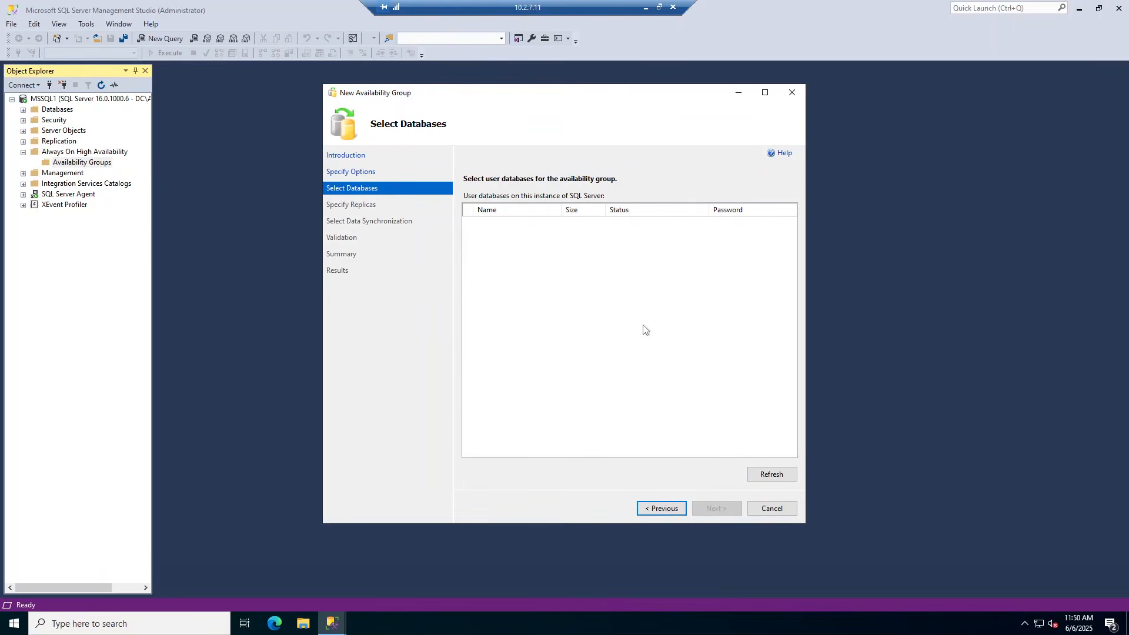
{"action": "left_click", "coordinate": [771, 509]}
{"action": "left_click", "coordinate": [603, 355]}
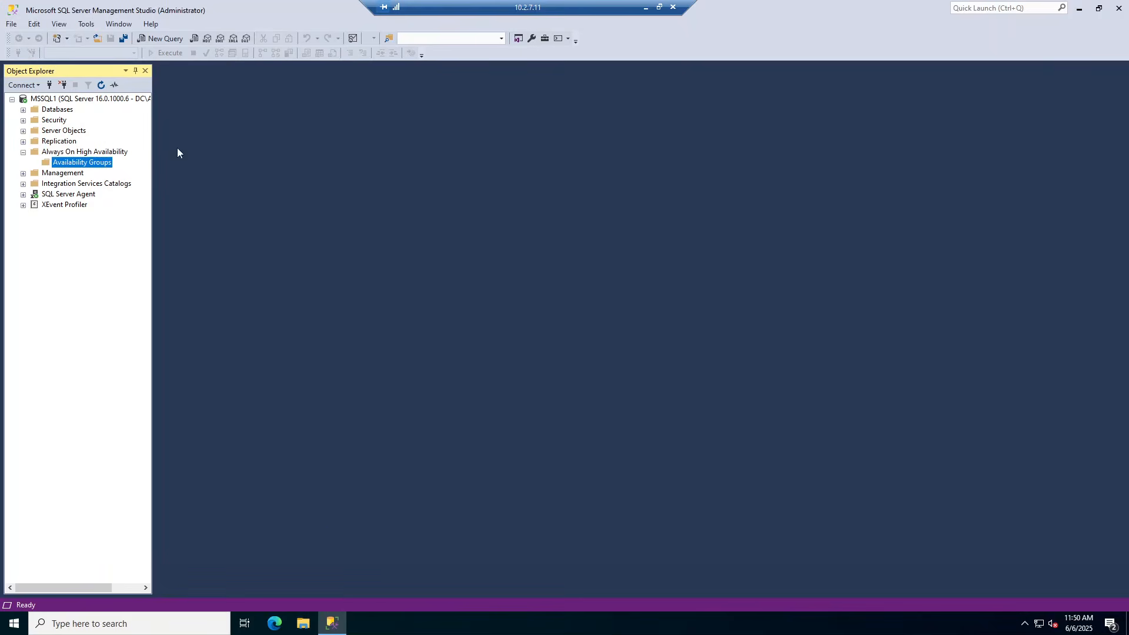
Create database testdb on MSSQL1 with the Full recovery model and select it
{"action": "left_click", "coordinate": [46, 111]}
{"action": "double_click", "coordinate": [46, 112]}
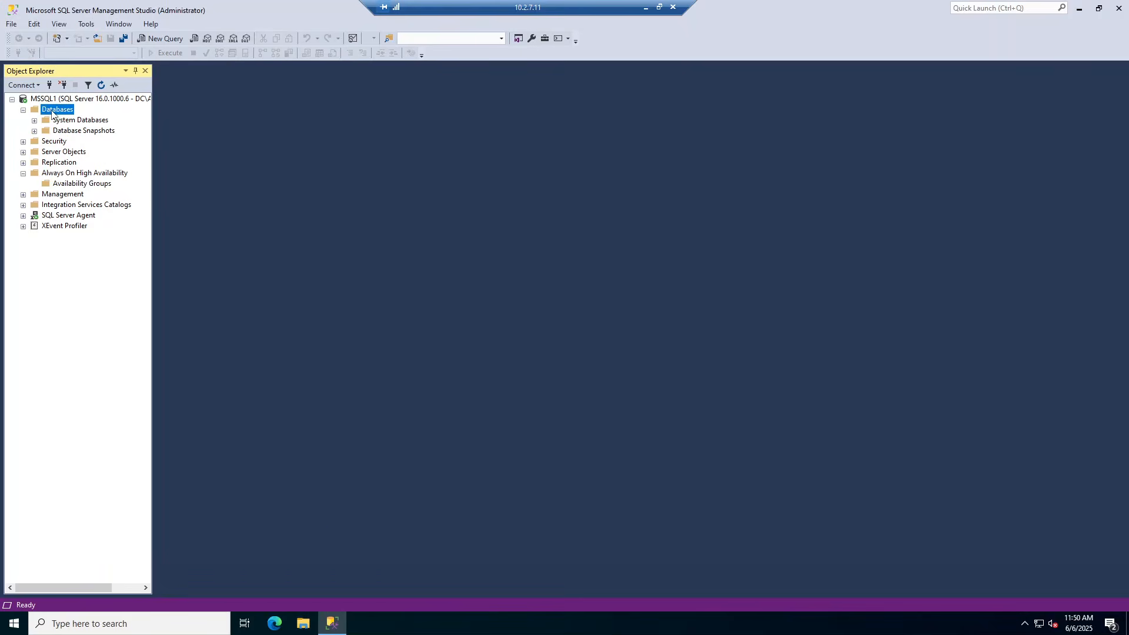
{"action": "right_click", "coordinate": [52, 111]}
{"action": "left_click", "coordinate": [88, 118]}
{"action": "type", "text": "te"}
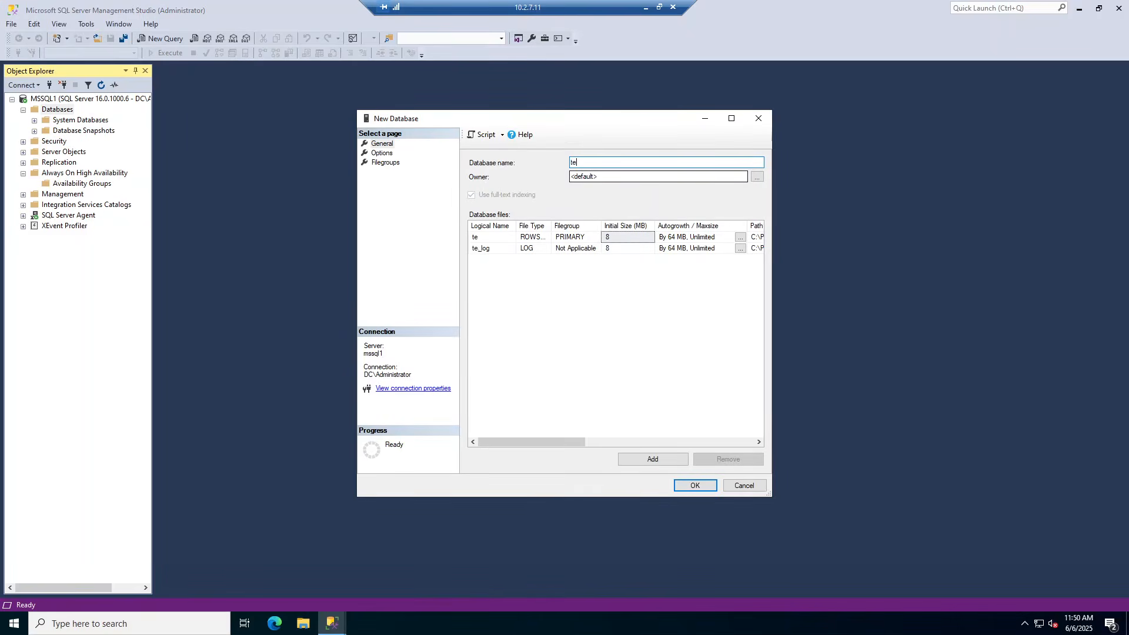
{"action": "type", "text": "stdb"}
{"action": "left_click", "coordinate": [382, 153]}
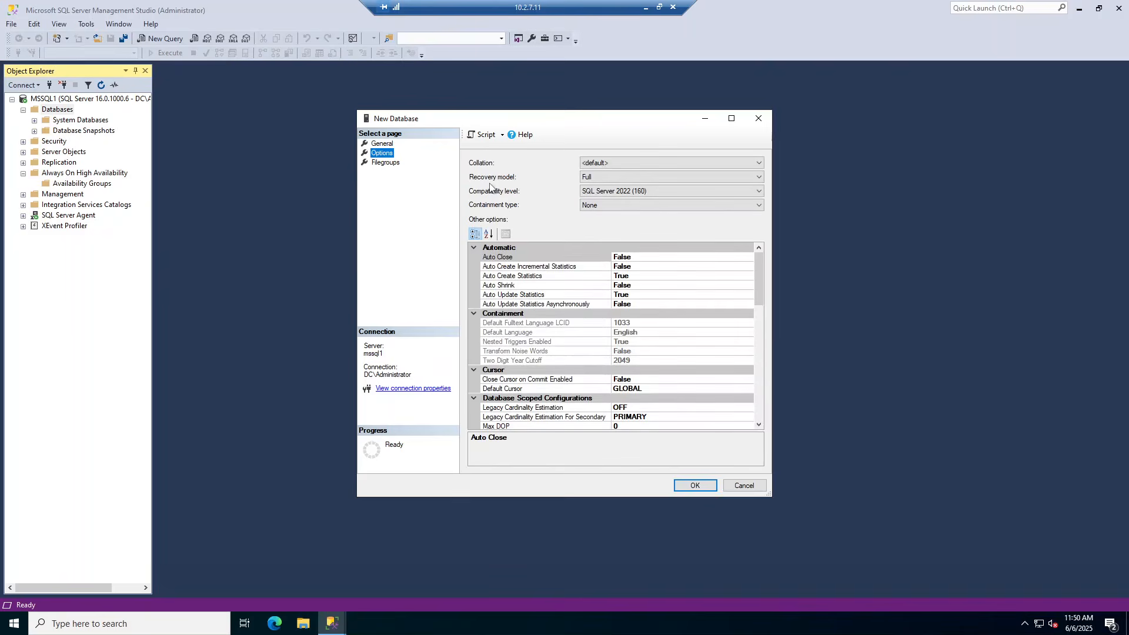
{"action": "left_click", "coordinate": [597, 179]}
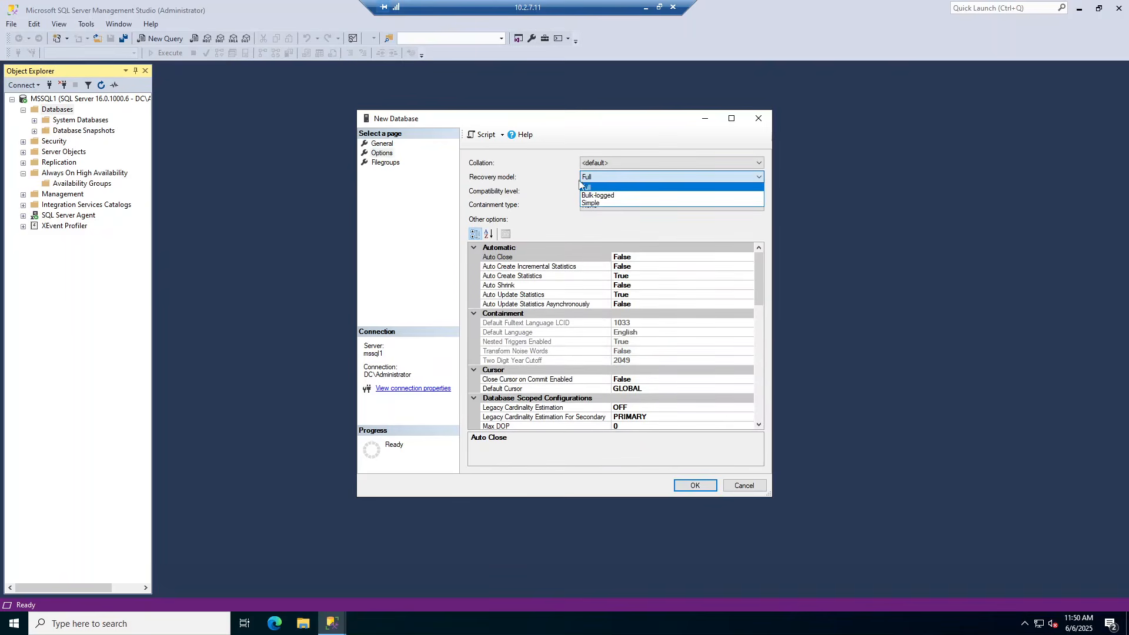
{"action": "left_click", "coordinate": [601, 183]}
{"action": "left_click", "coordinate": [689, 484]}
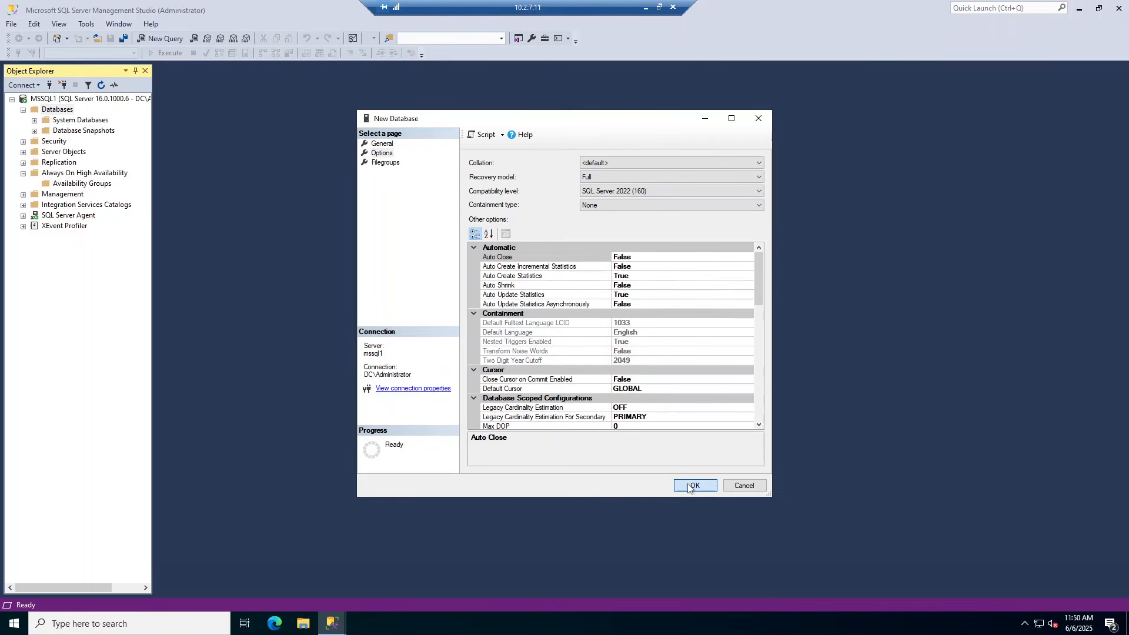
{"action": "left_click", "coordinate": [62, 142]}
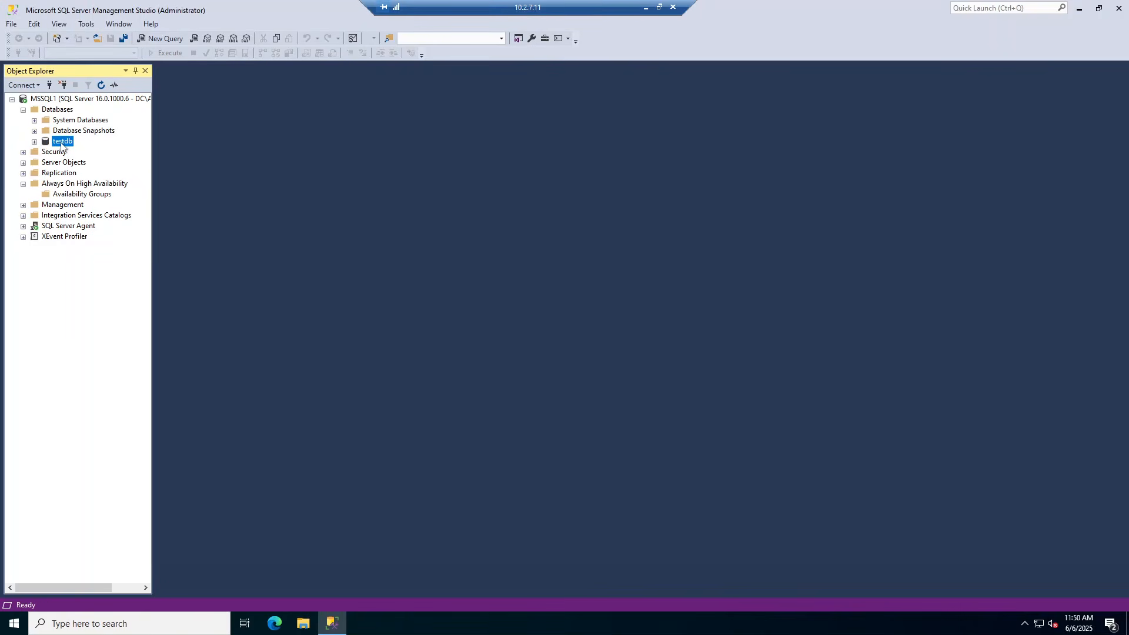
Take a full backup of testdb to disk and dismiss the success message
{"action": "right_click", "coordinate": [62, 143]}
{"action": "right_click", "coordinate": [62, 146]}
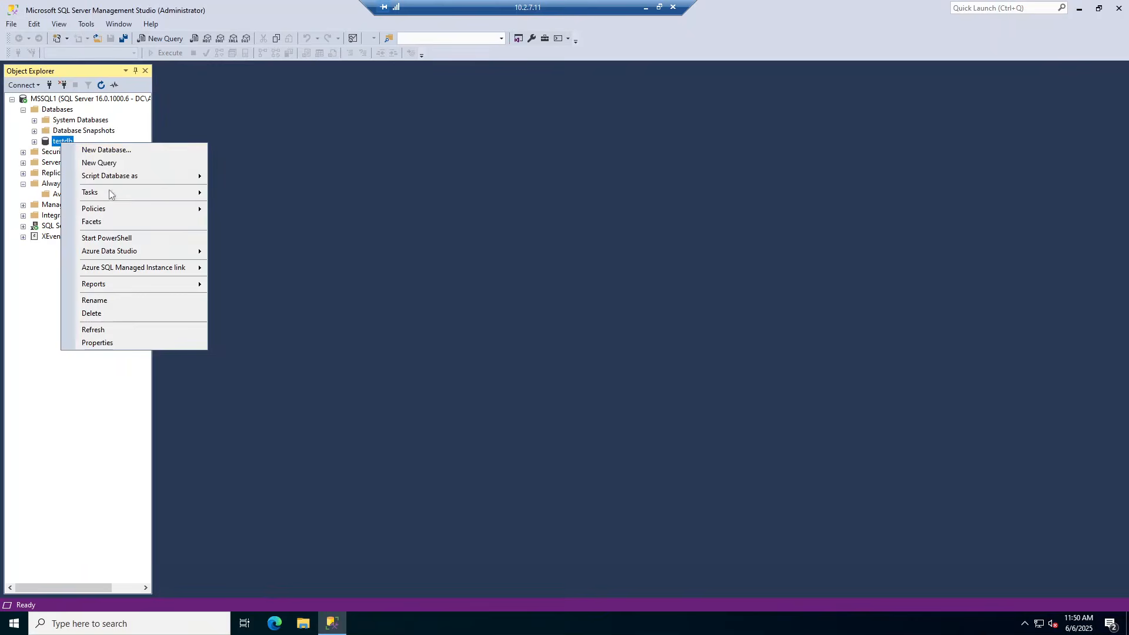
{"action": "mouse_move", "coordinate": [111, 196]}
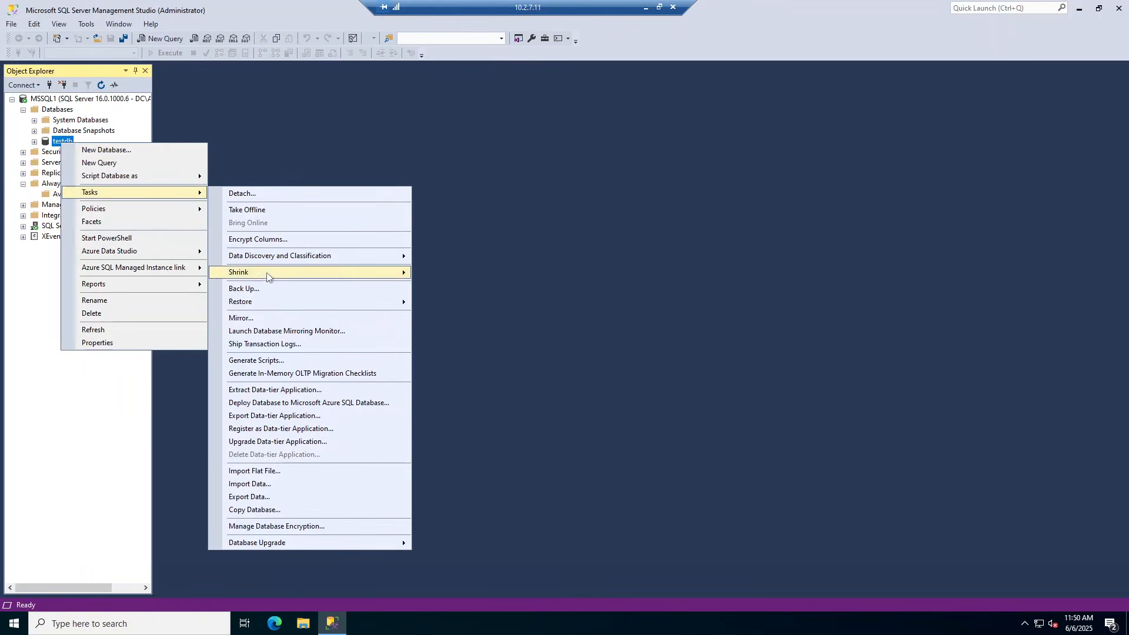
{"action": "left_click", "coordinate": [263, 290]}
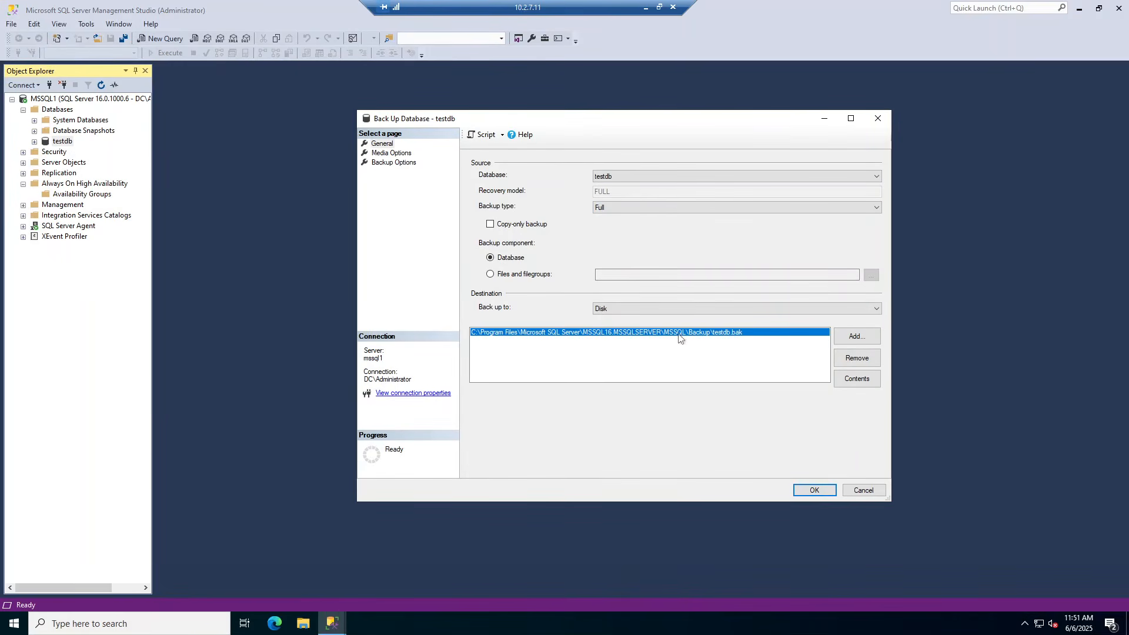
{"action": "left_click", "coordinate": [813, 490]}
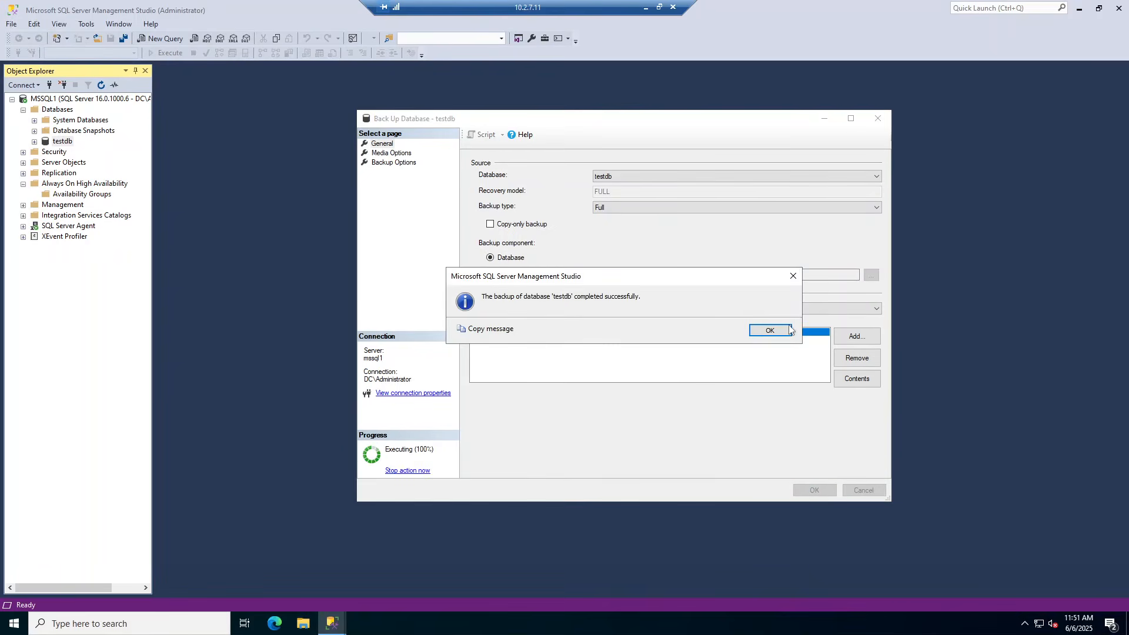
{"action": "left_click", "coordinate": [773, 332]}
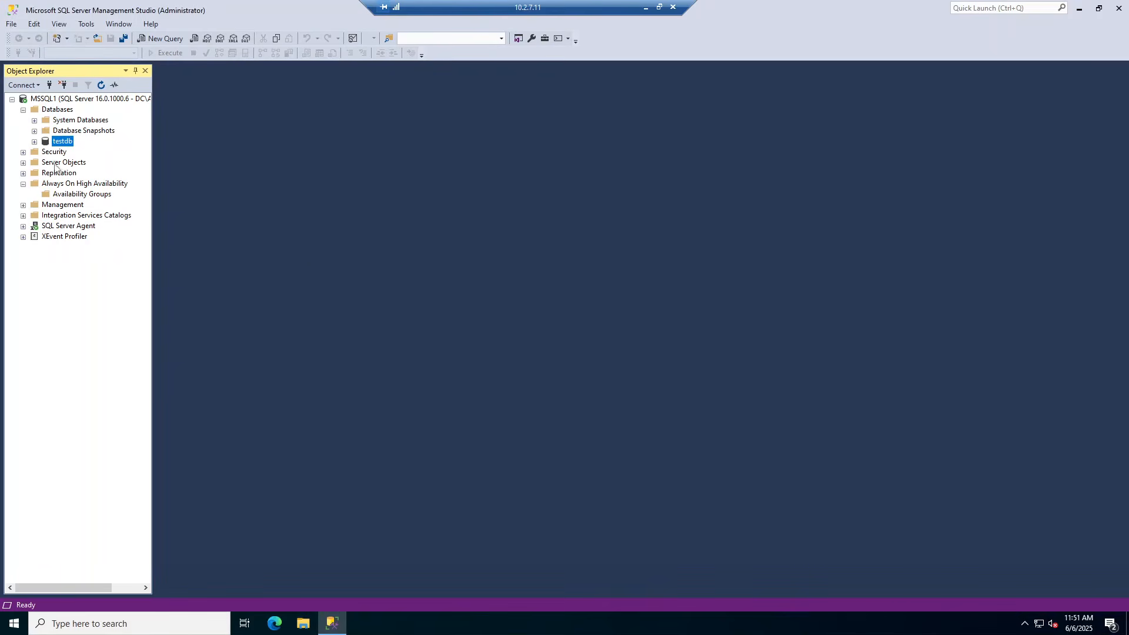
Launch the New Availability Group wizard, name the group mssqlag and include testdb
{"action": "right_click", "coordinate": [71, 194]}
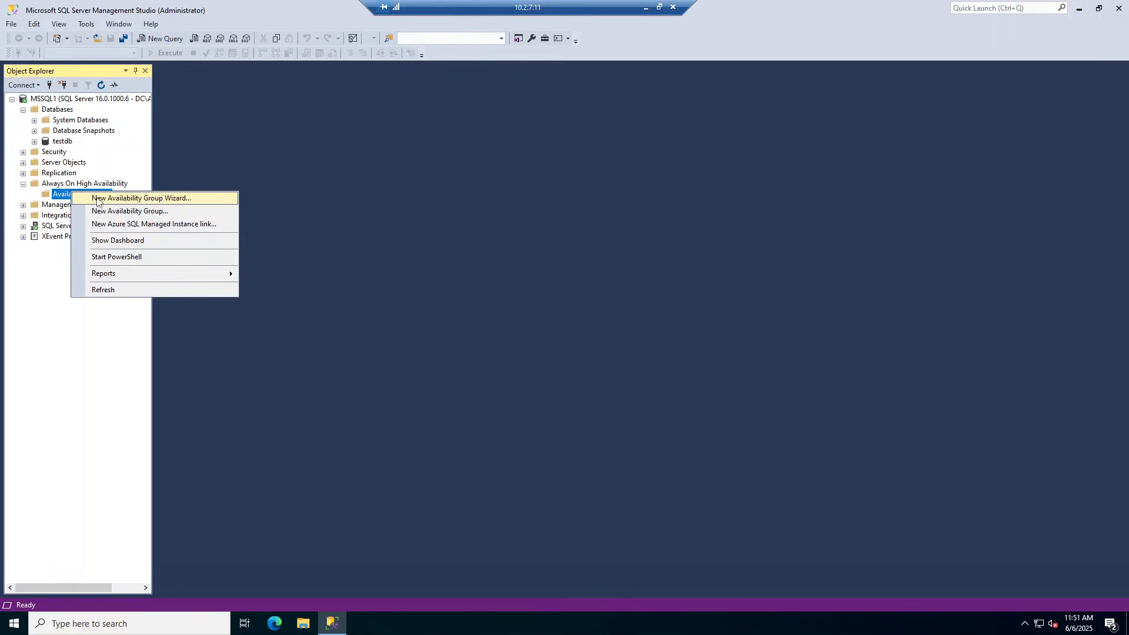
{"action": "left_click", "coordinate": [99, 201]}
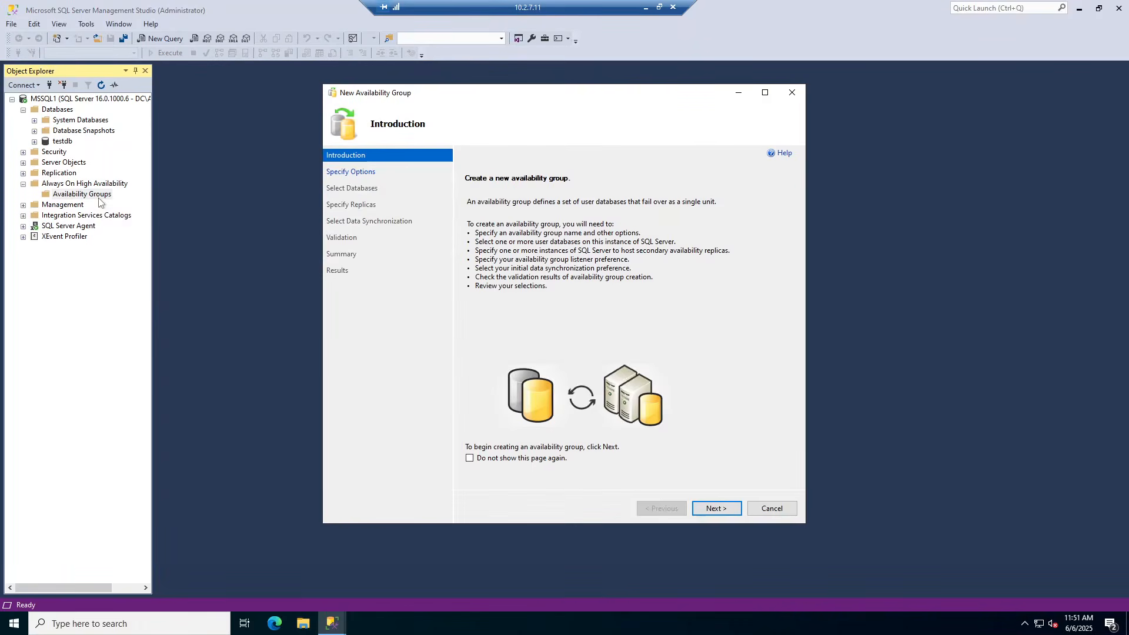
{"action": "left_click", "coordinate": [711, 507]}
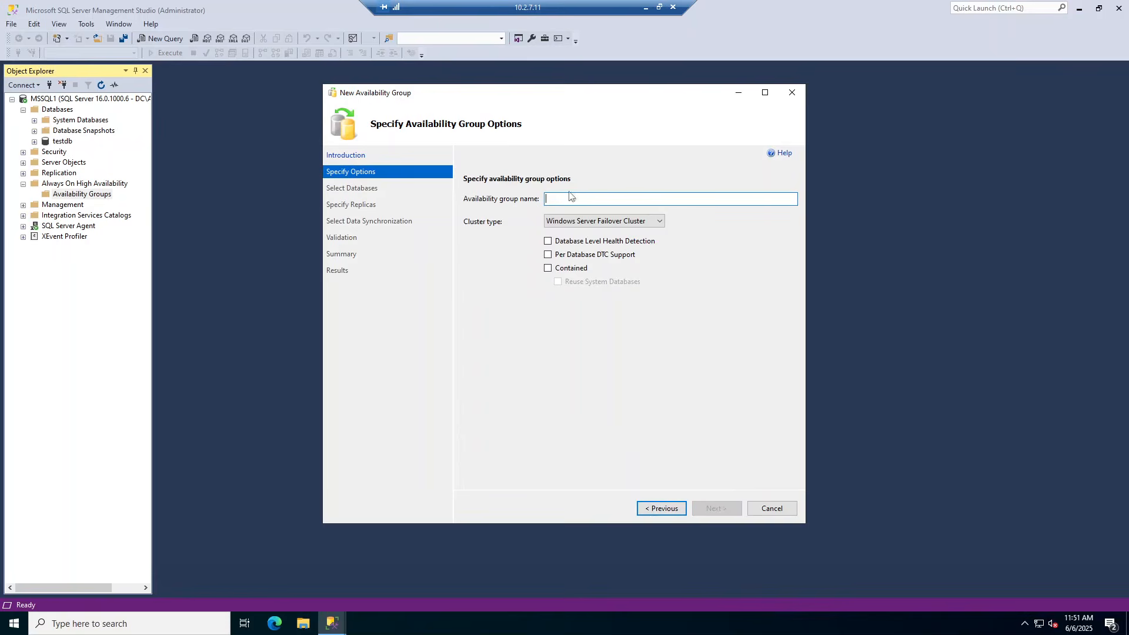
{"action": "type", "text": "mssqlag"}
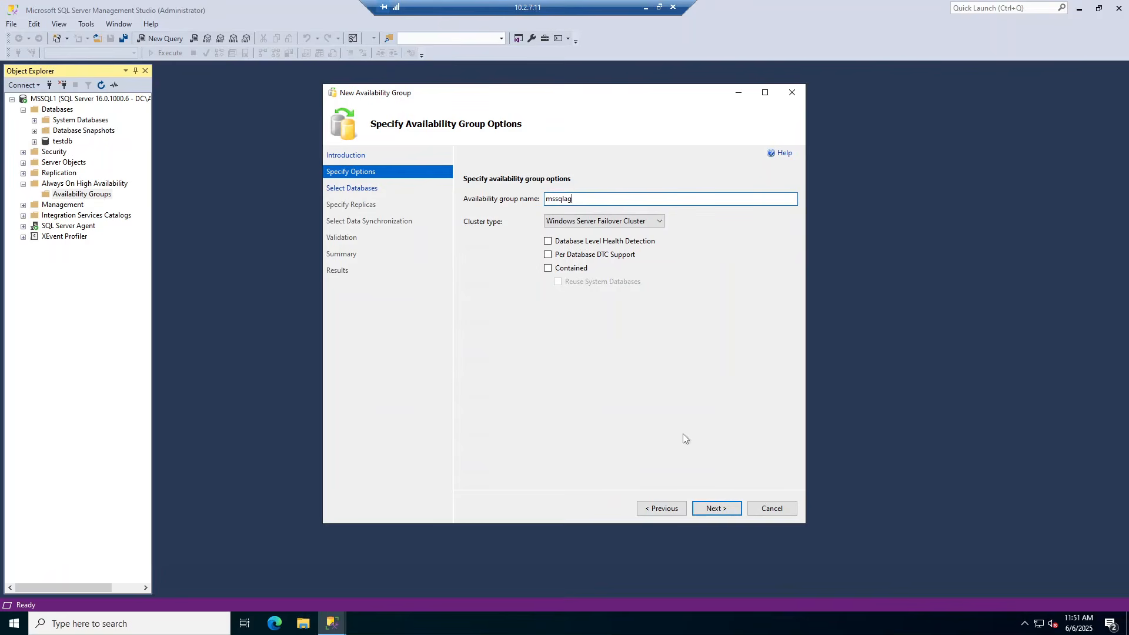
{"action": "left_click", "coordinate": [717, 508]}
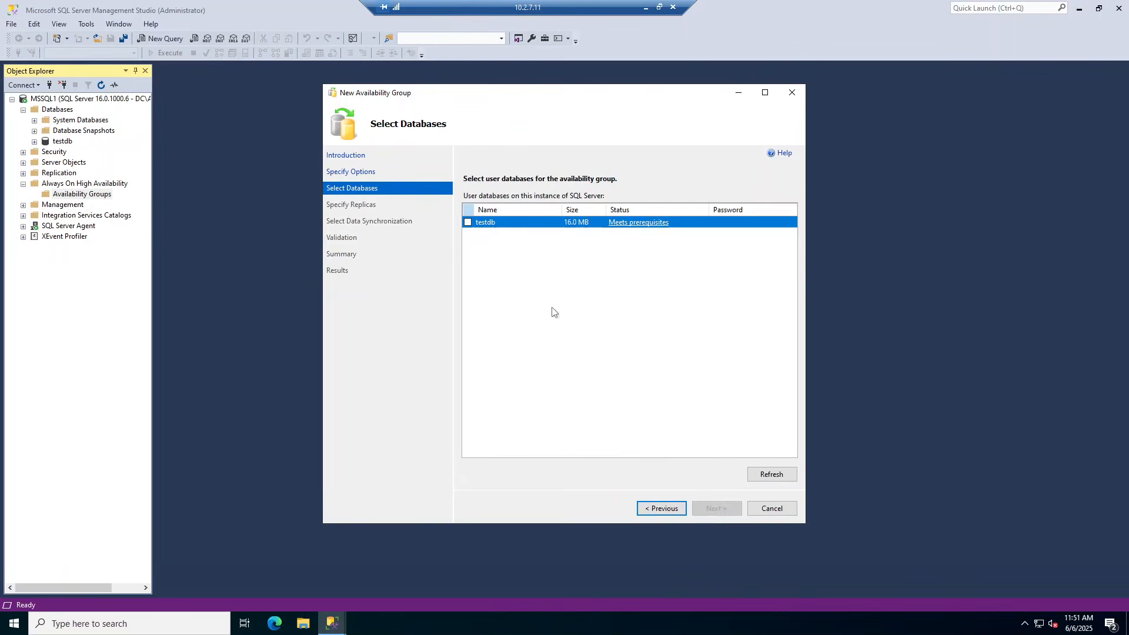
{"action": "left_click", "coordinate": [468, 222]}
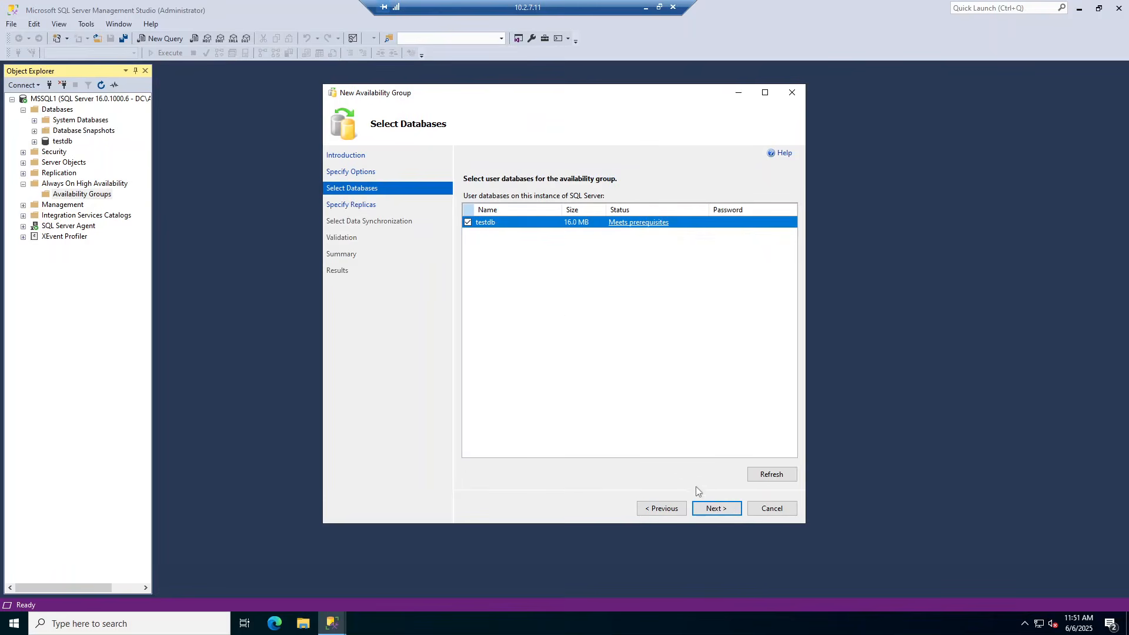
{"action": "left_click", "coordinate": [714, 507]}
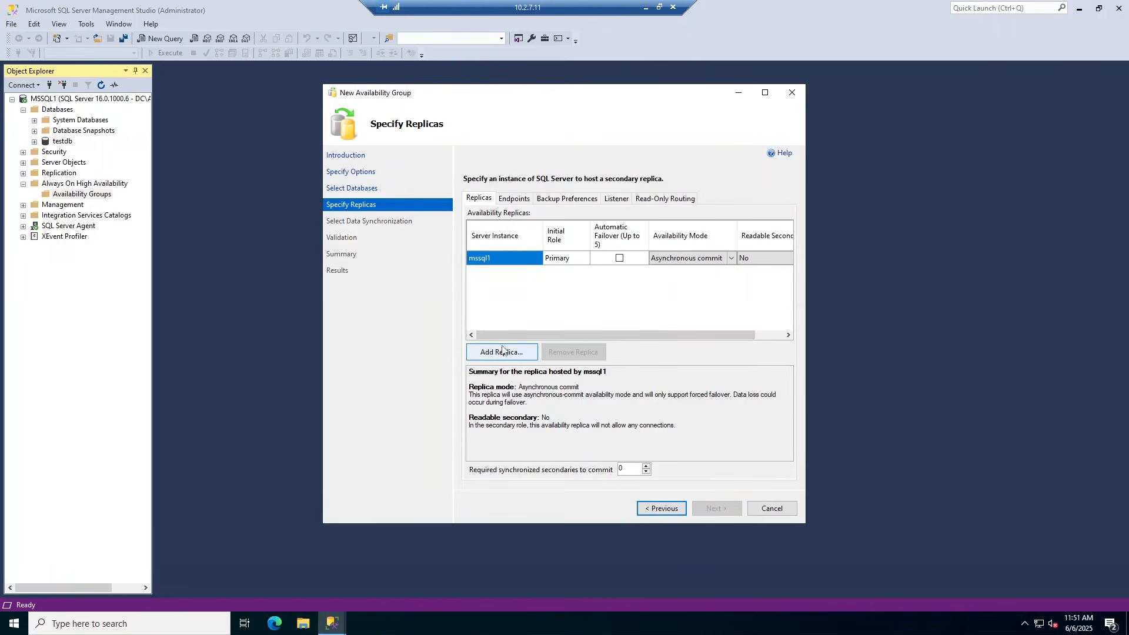
Add MSSQL2 as a secondary replica
{"action": "left_click", "coordinate": [502, 352]}
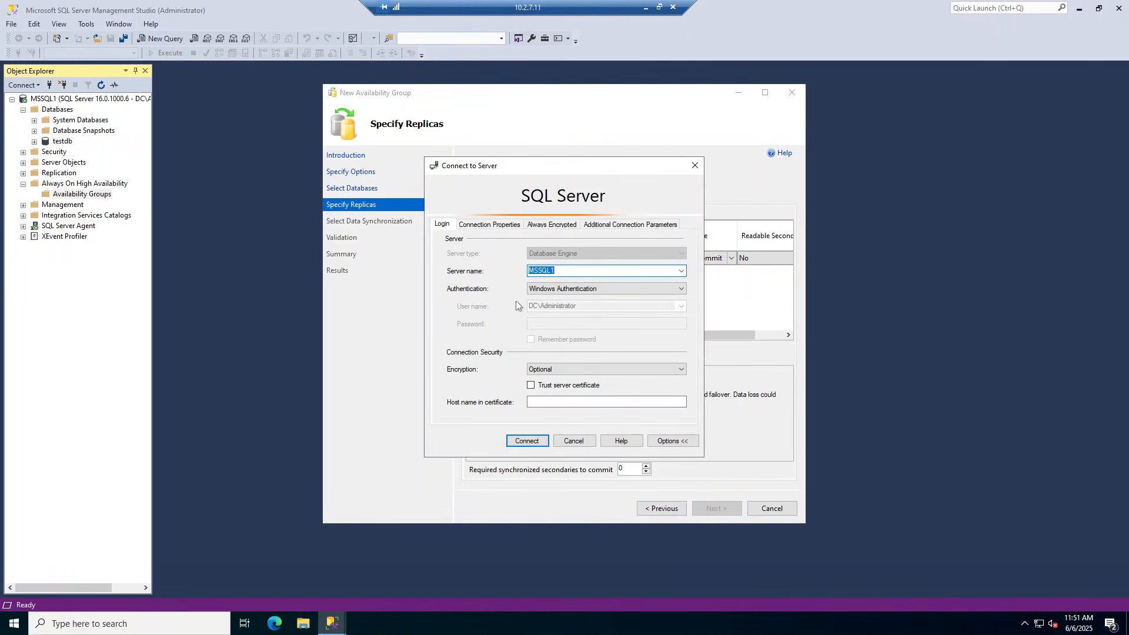
{"action": "left_click", "coordinate": [562, 270]}
{"action": "type", "text": "2"}
{"action": "left_click", "coordinate": [537, 441]}
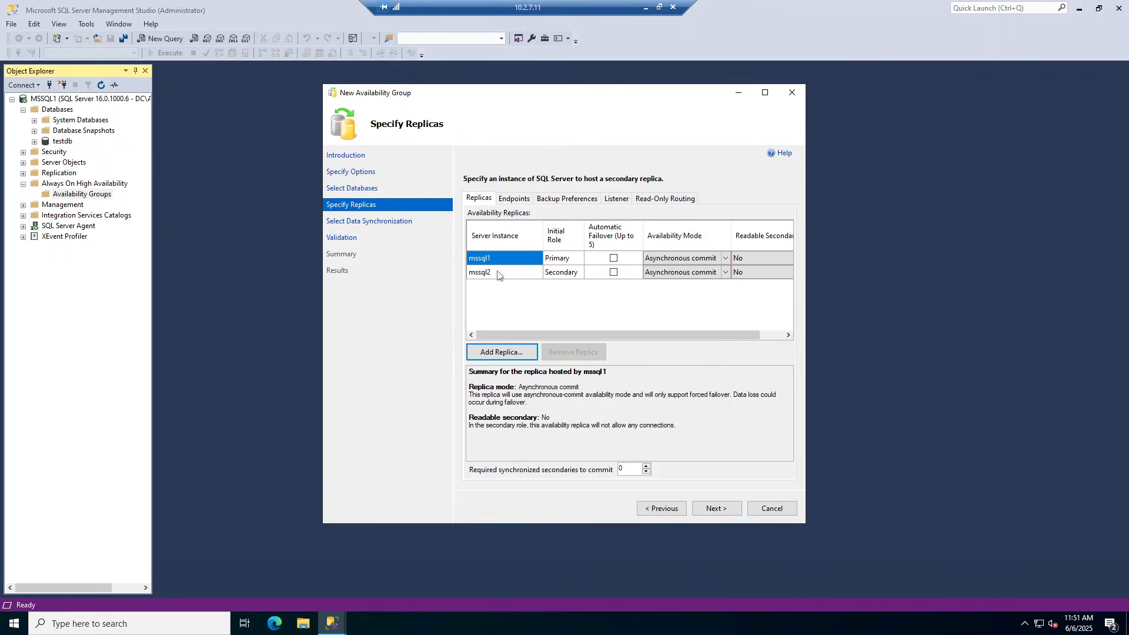
Set both mssql1 and mssql2 replicas to Synchronous commit and review the endpoint URLs
{"action": "left_click", "coordinate": [693, 260]}
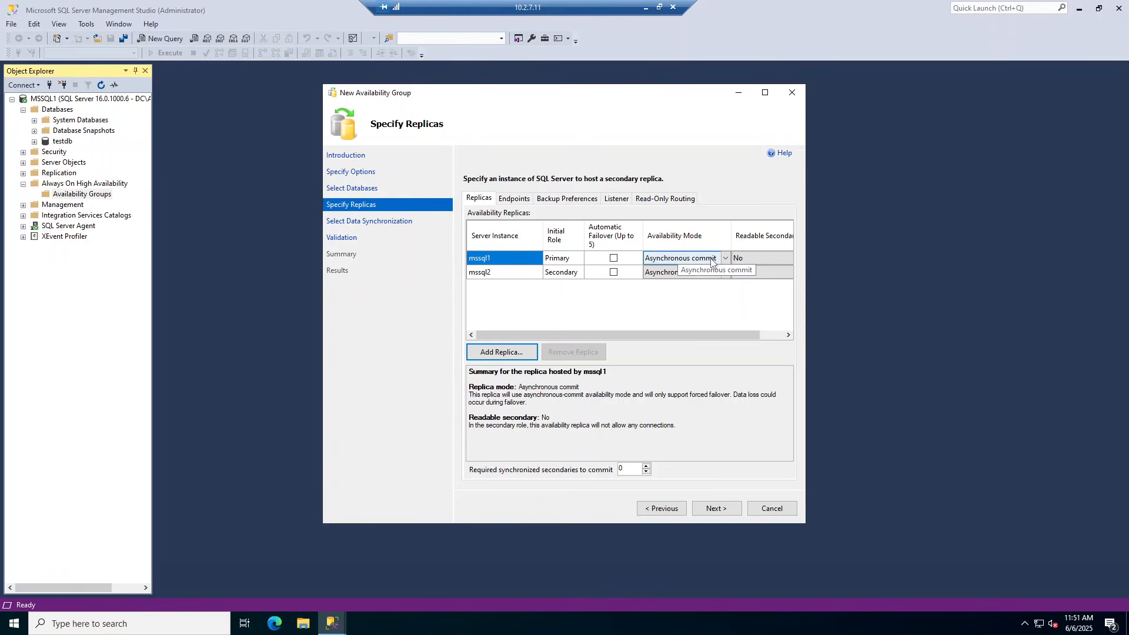
{"action": "left_click", "coordinate": [725, 259]}
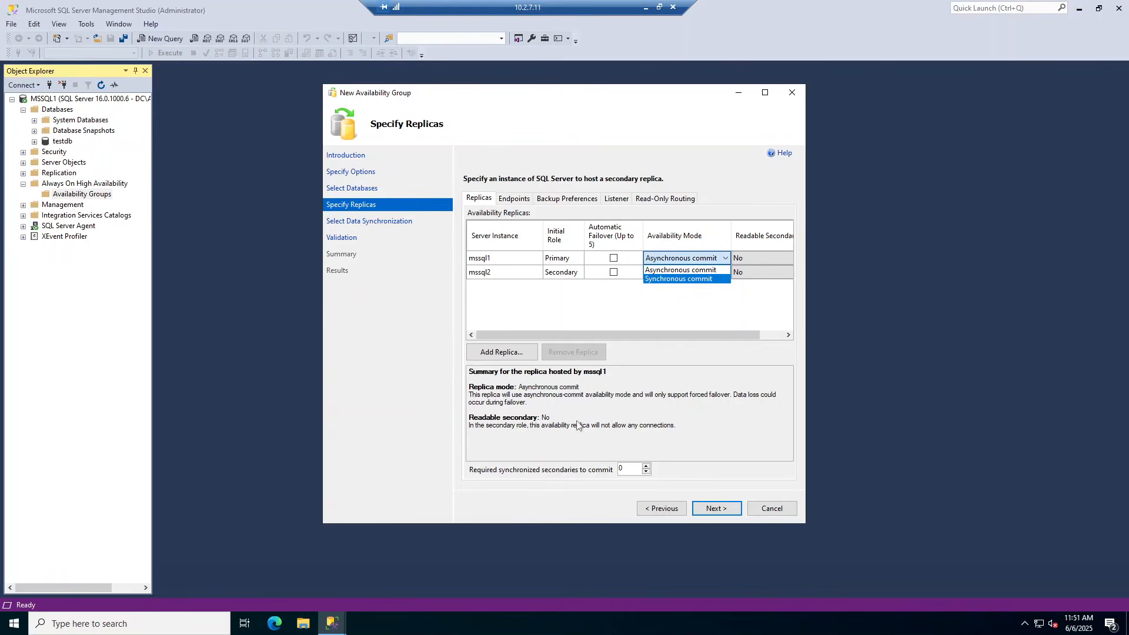
{"action": "left_click", "coordinate": [689, 279]}
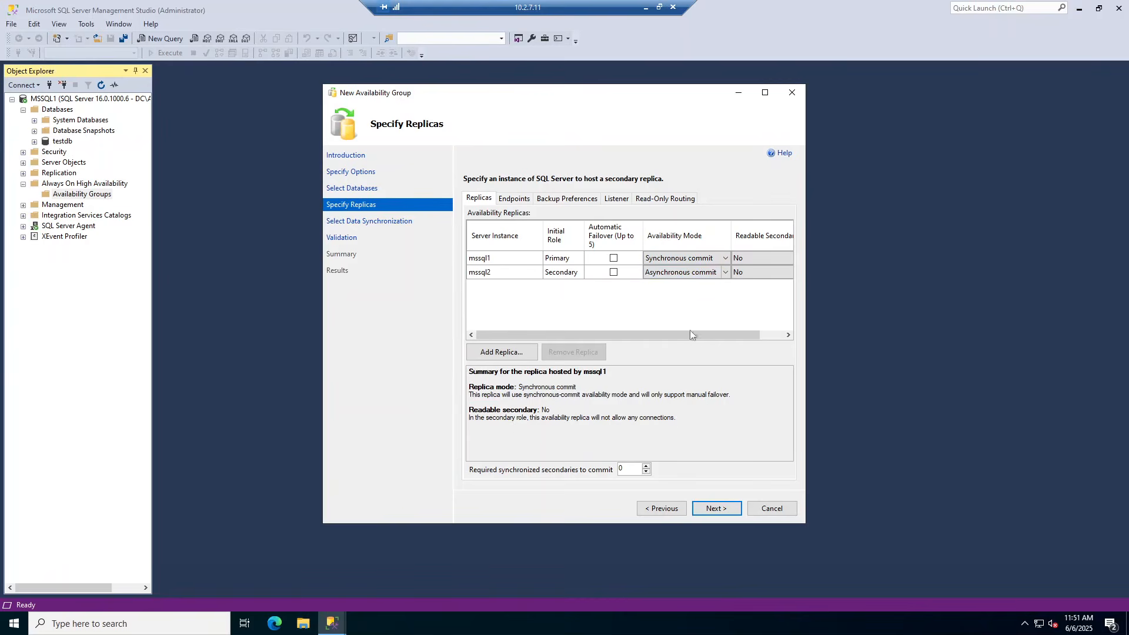
{"action": "left_click", "coordinate": [688, 276]}
{"action": "left_click", "coordinate": [688, 276]}
{"action": "left_click", "coordinate": [687, 276]}
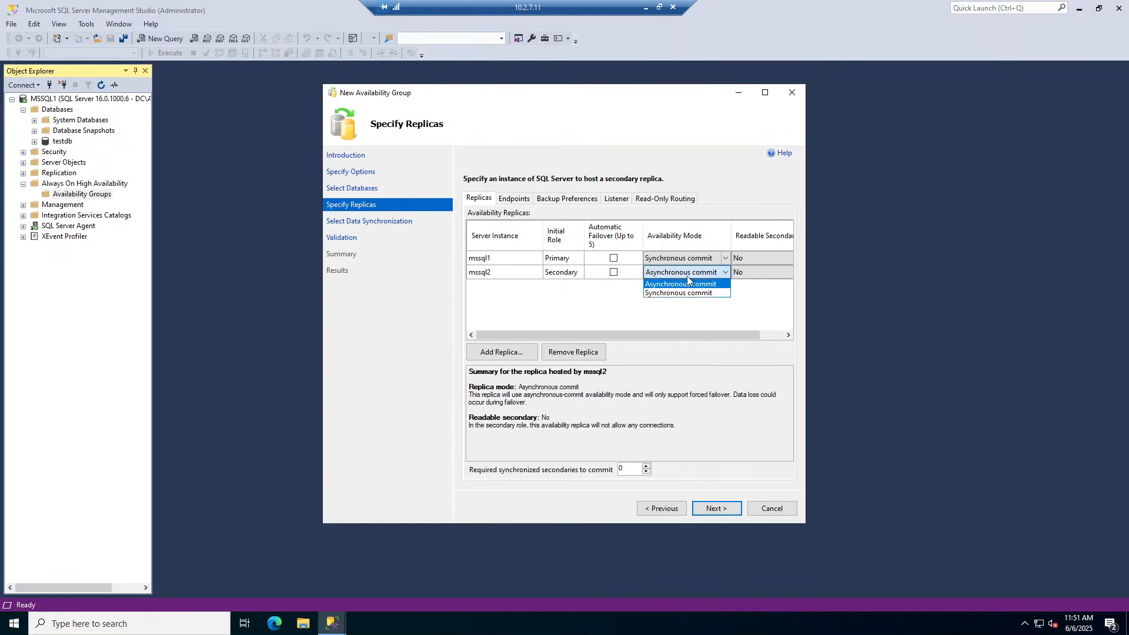
{"action": "left_click", "coordinate": [689, 293]}
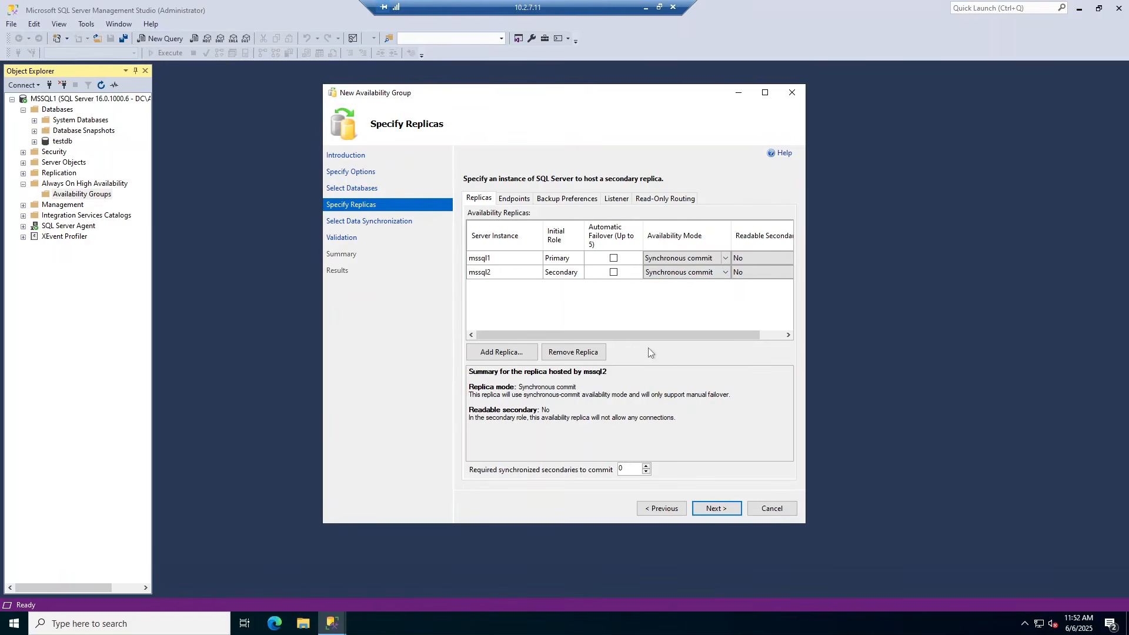
{"action": "left_click", "coordinate": [517, 202]}
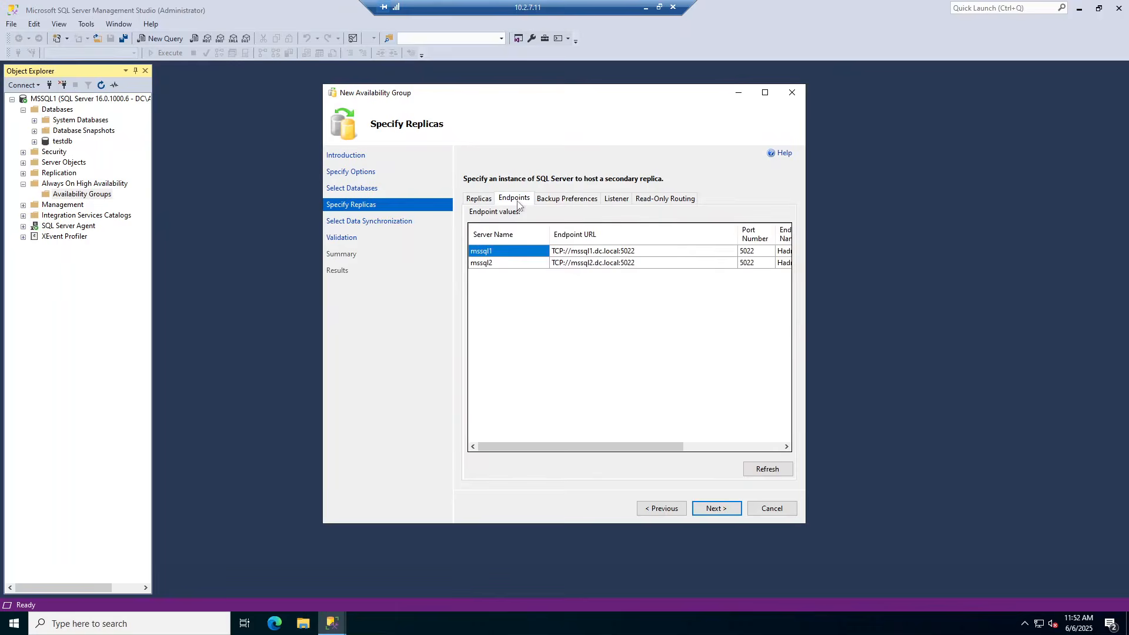
Review the group's backup preferences, then its listener settings
{"action": "left_click", "coordinate": [573, 199]}
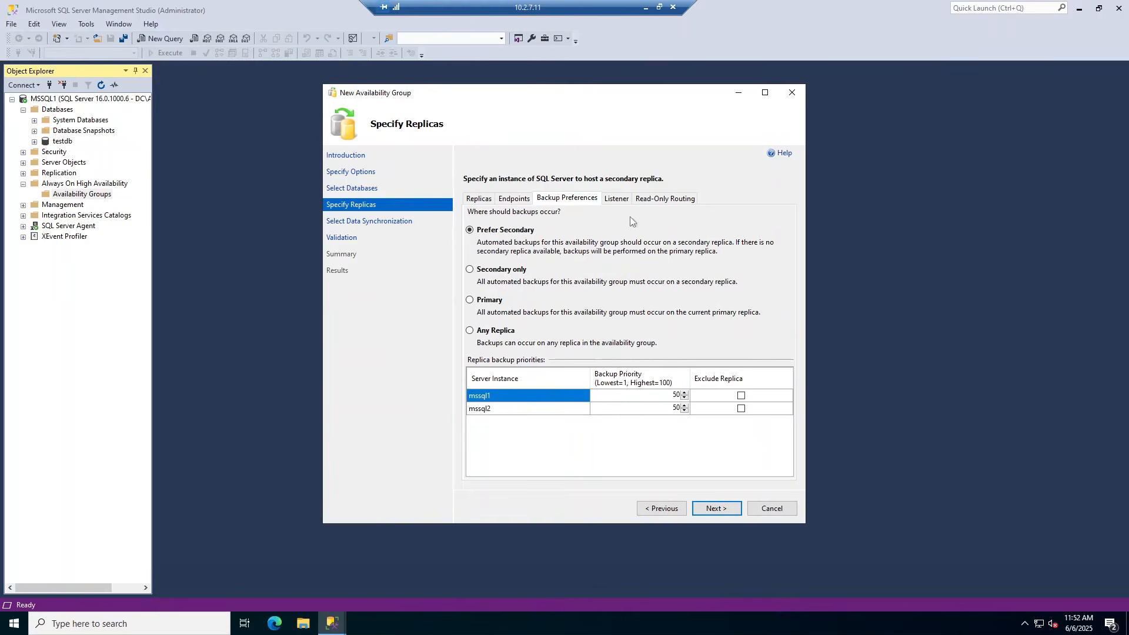
{"action": "left_click", "coordinate": [619, 199]}
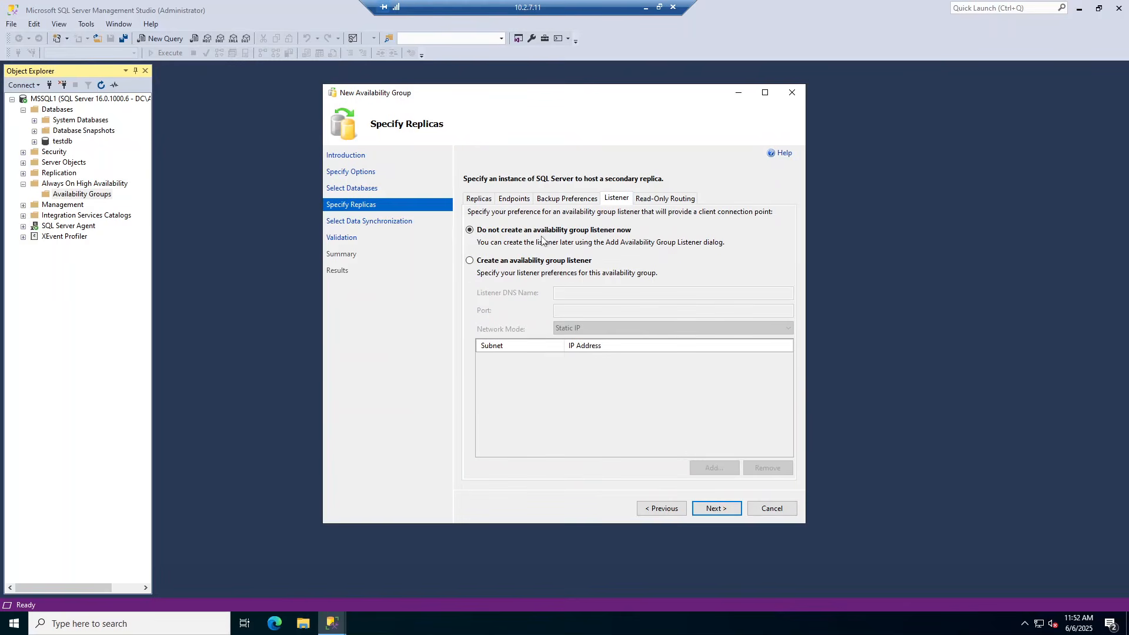
Create an availability group listener named mssqllis on port 1433
{"action": "left_click", "coordinate": [508, 262]}
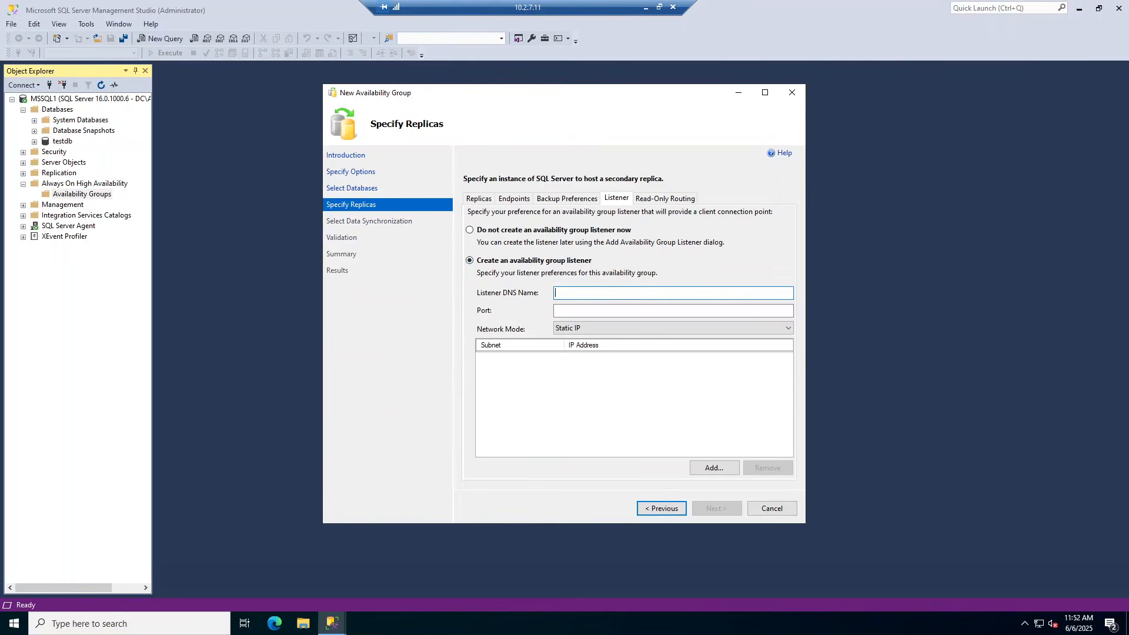
{"action": "type", "text": "mssqllis"}
{"action": "key", "text": "Tab"}
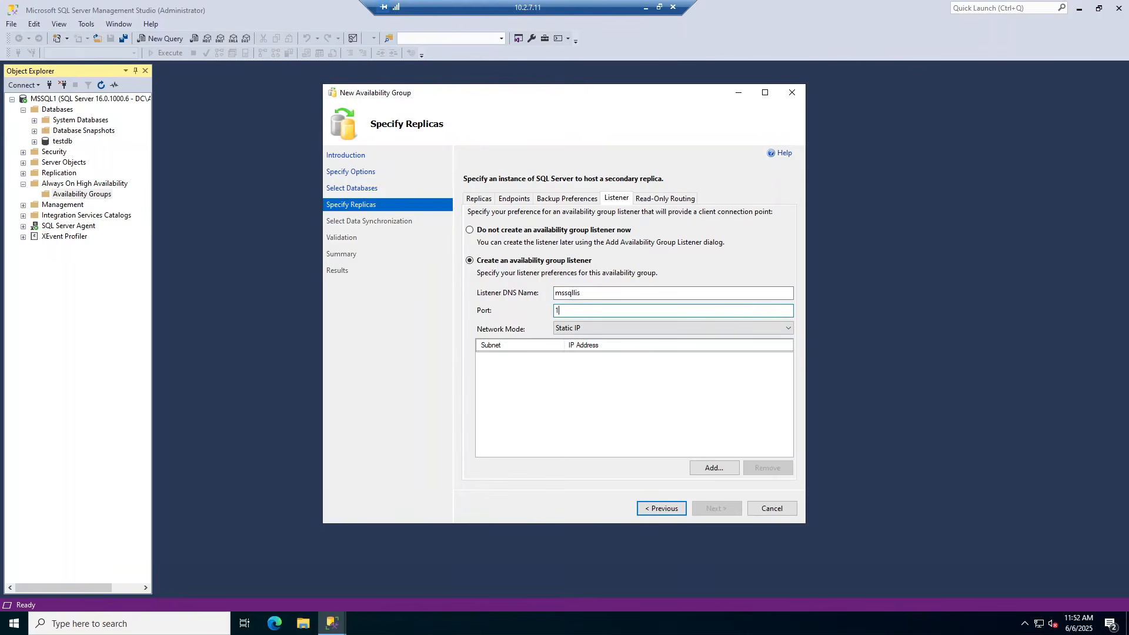
{"action": "type", "text": "1433"}
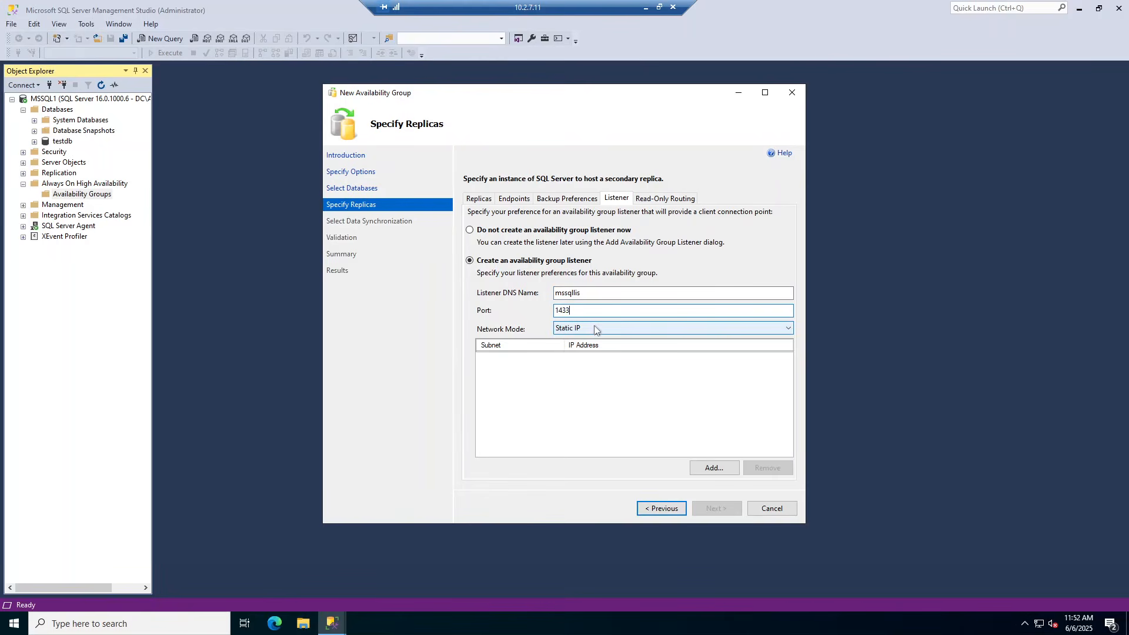
Give the listener static IP 10.2.7.15 on subnet 10.2.7.0/24
{"action": "left_click", "coordinate": [705, 468]}
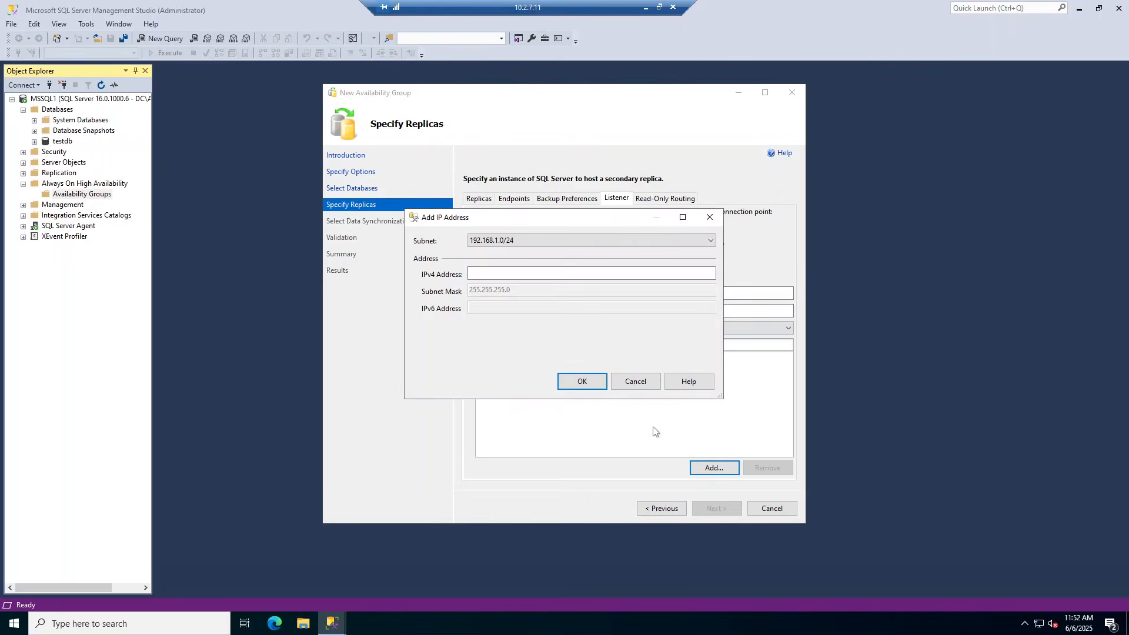
{"action": "left_click", "coordinate": [536, 242]}
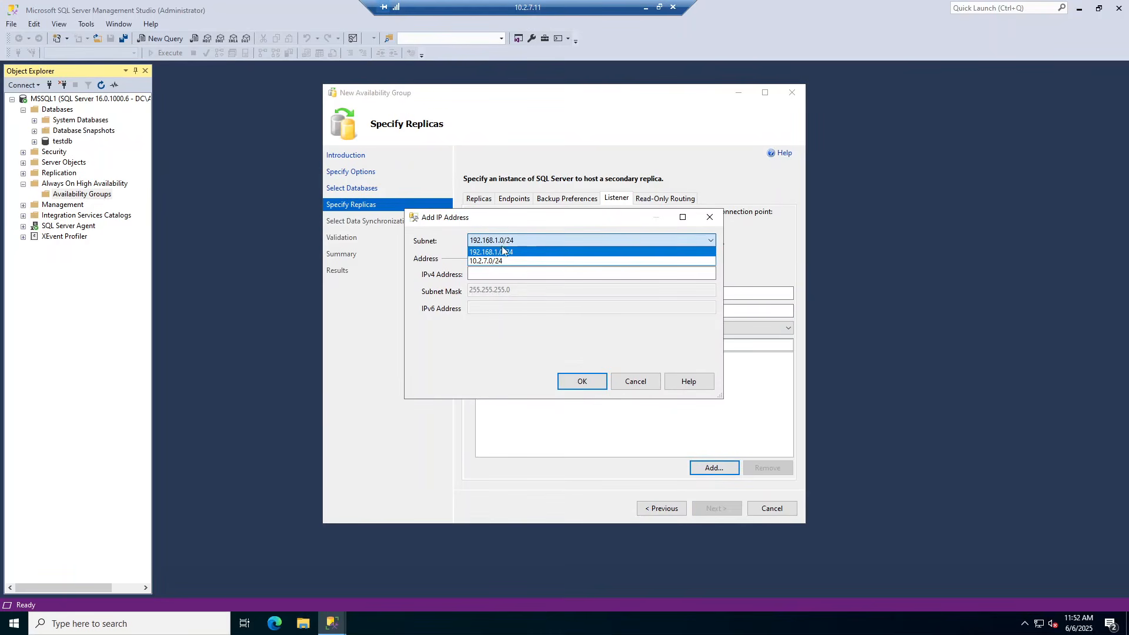
{"action": "left_click", "coordinate": [500, 261]}
{"action": "left_click", "coordinate": [471, 273]}
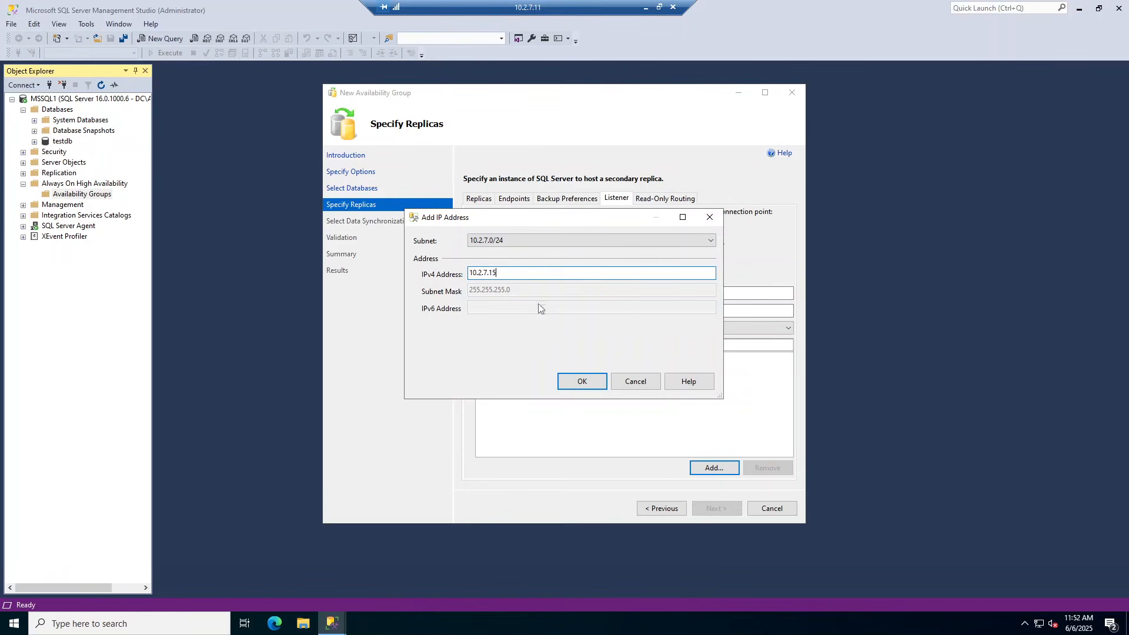
{"action": "left_click", "coordinate": [580, 381]}
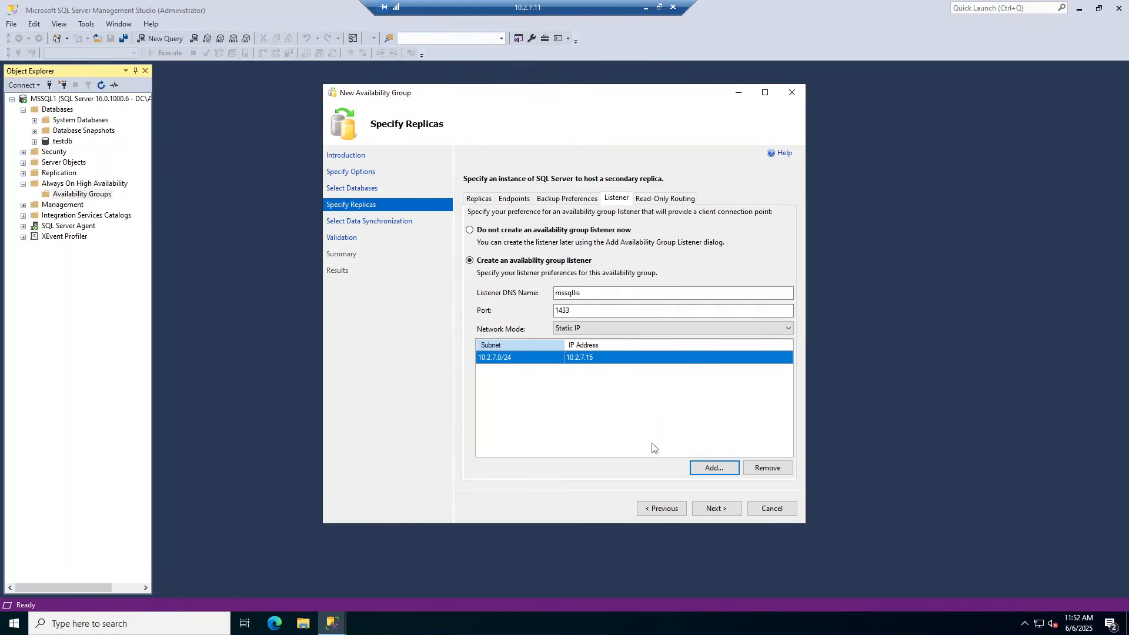
{"action": "left_click", "coordinate": [712, 510]}
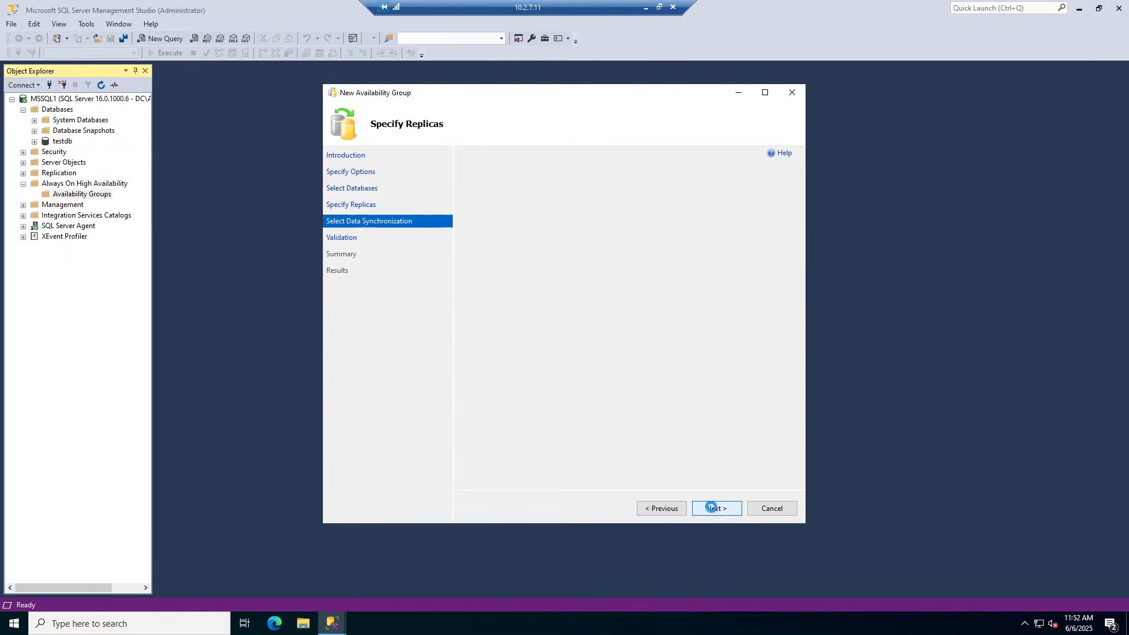
Pass validation, review the mssqlag summary with automatic seeding, and create the group
{"action": "left_click", "coordinate": [716, 510]}
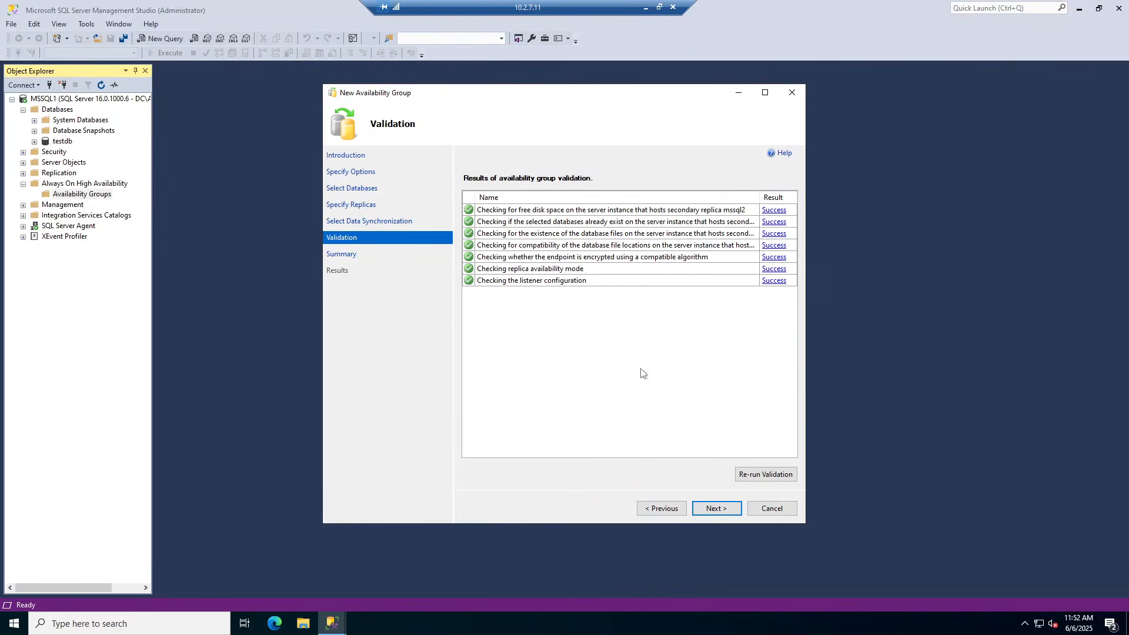
{"action": "left_click", "coordinate": [717, 510]}
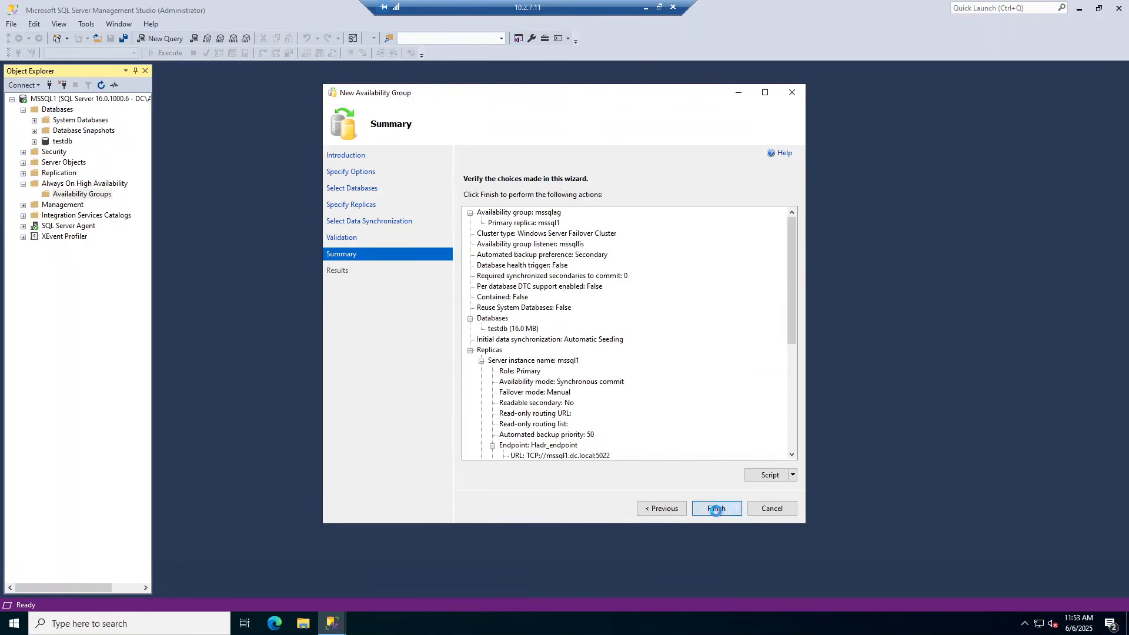
{"action": "left_click", "coordinate": [716, 510]}
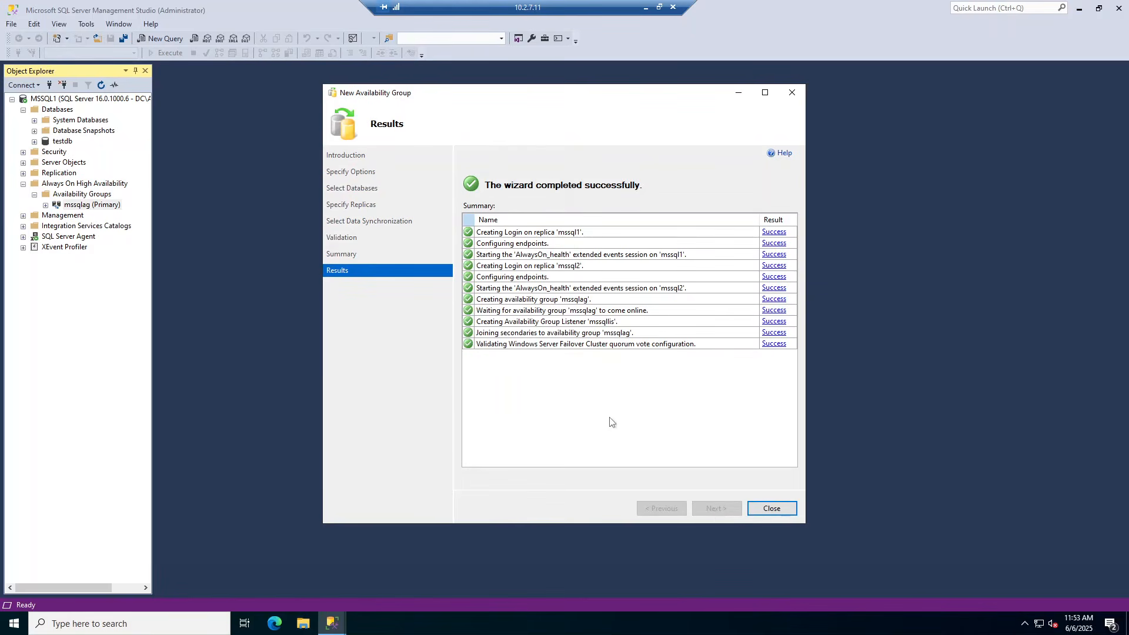
Close the wizard and expand mssqlag's availability replicas and availability databases
{"action": "left_click", "coordinate": [773, 509]}
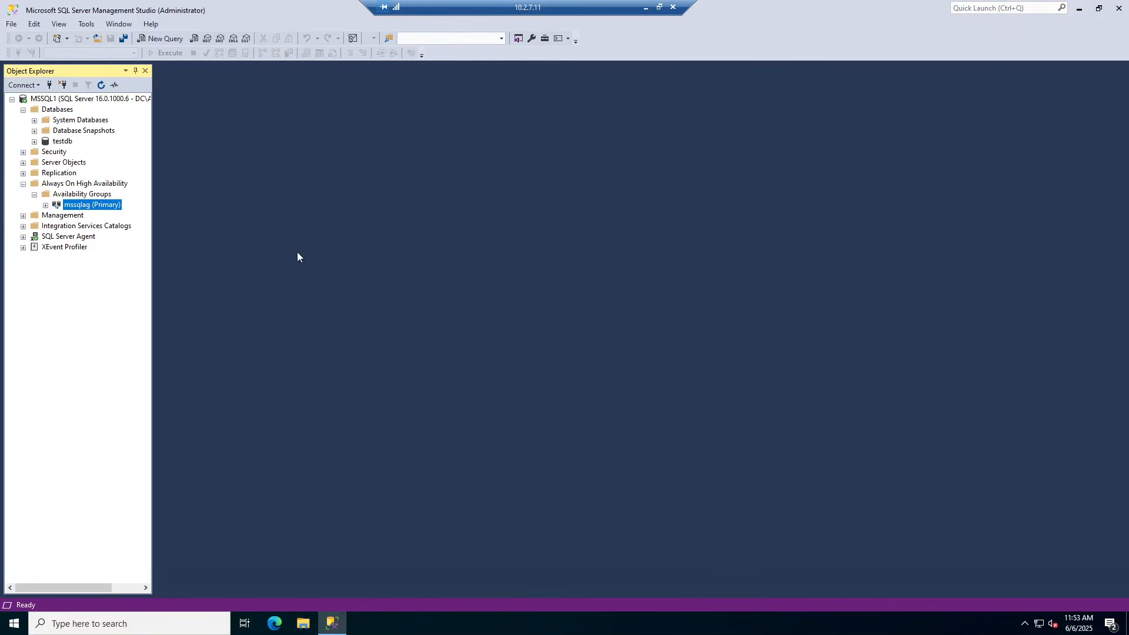
{"action": "left_click", "coordinate": [46, 205]}
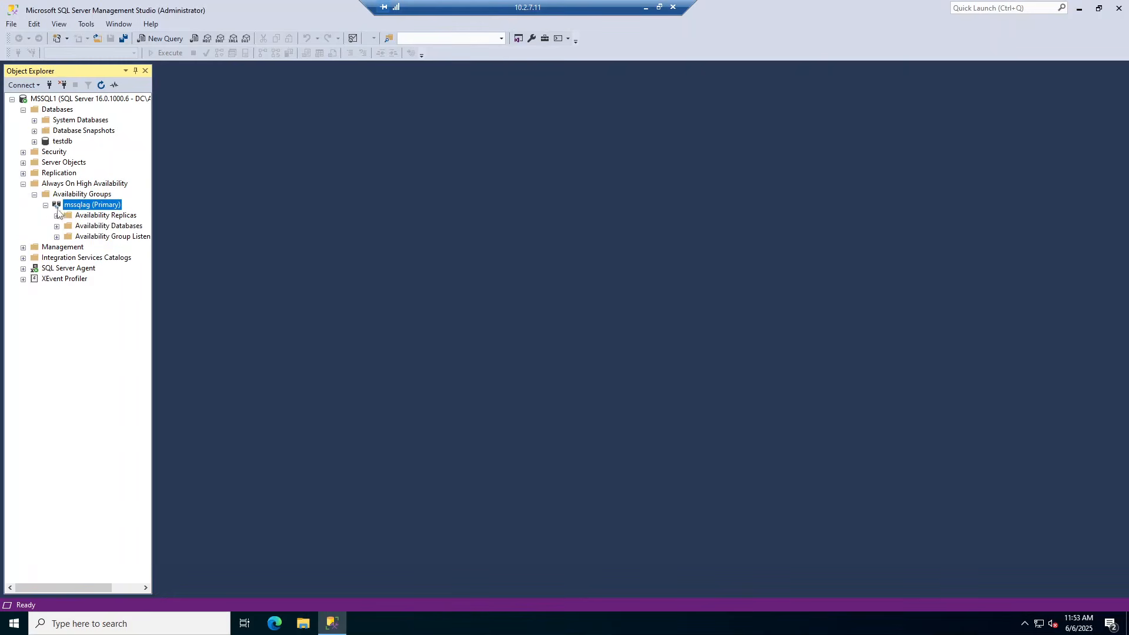
{"action": "left_click", "coordinate": [57, 216]}
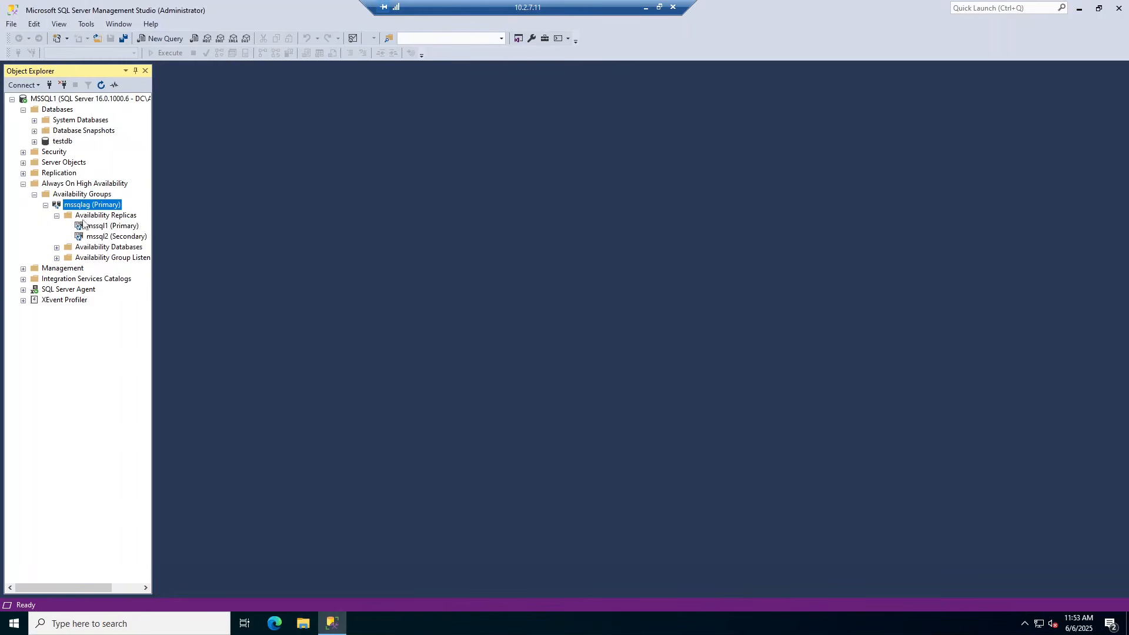
{"action": "left_click", "coordinate": [57, 248]}
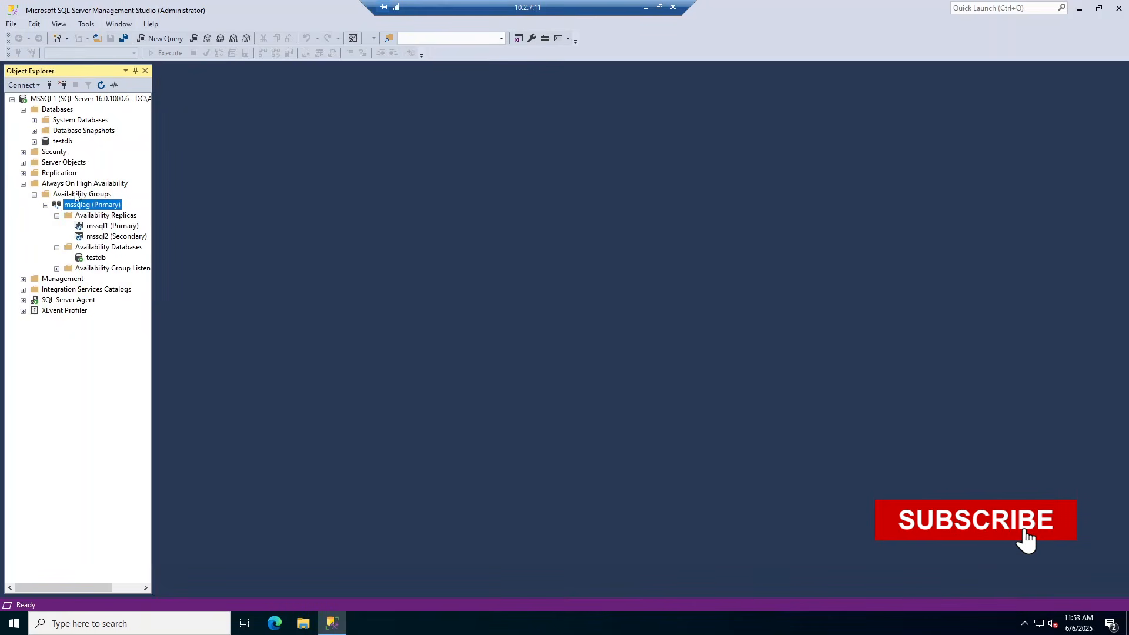
Refresh MSSQL1 and expand Databases, Availability Groups and the mssqllis listener
{"action": "left_click", "coordinate": [54, 100]}
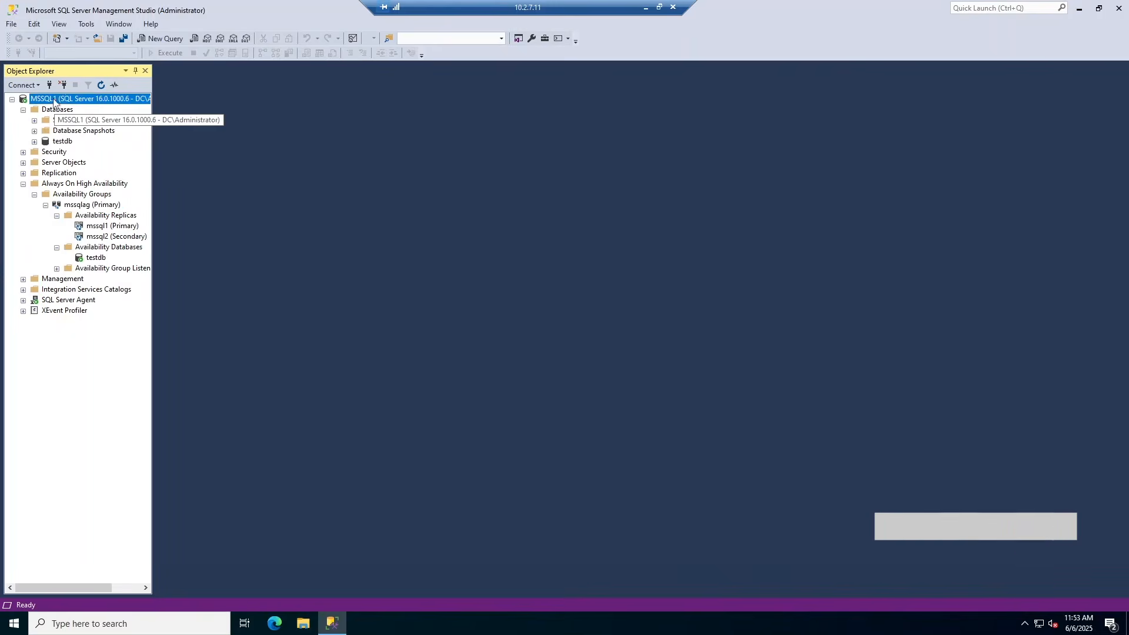
{"action": "left_click", "coordinate": [101, 85]}
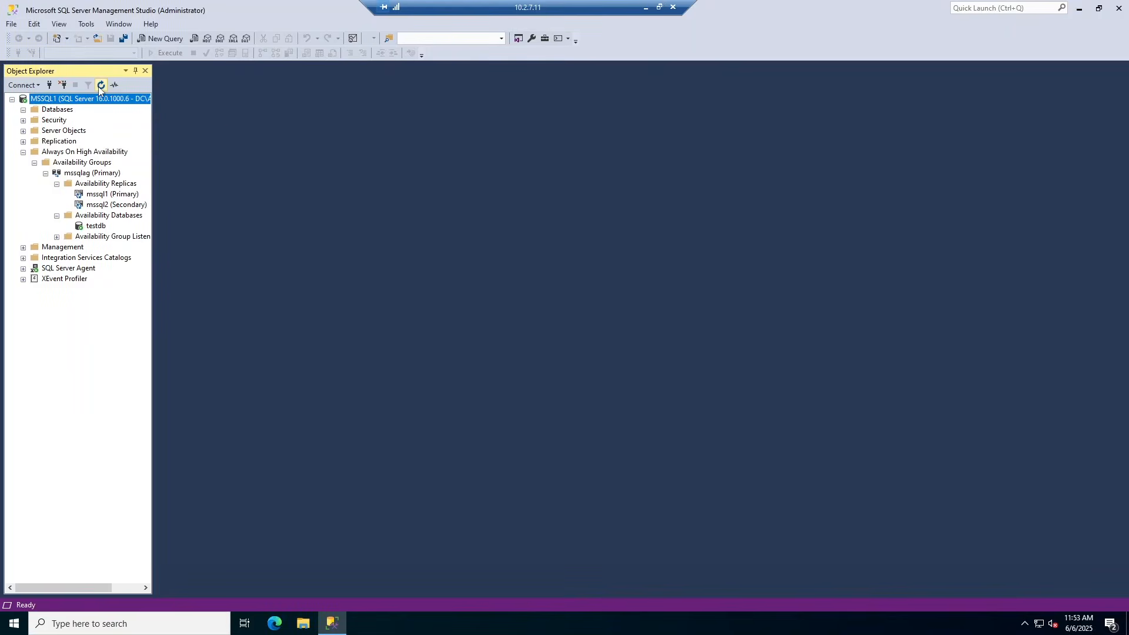
{"action": "left_click", "coordinate": [23, 110]}
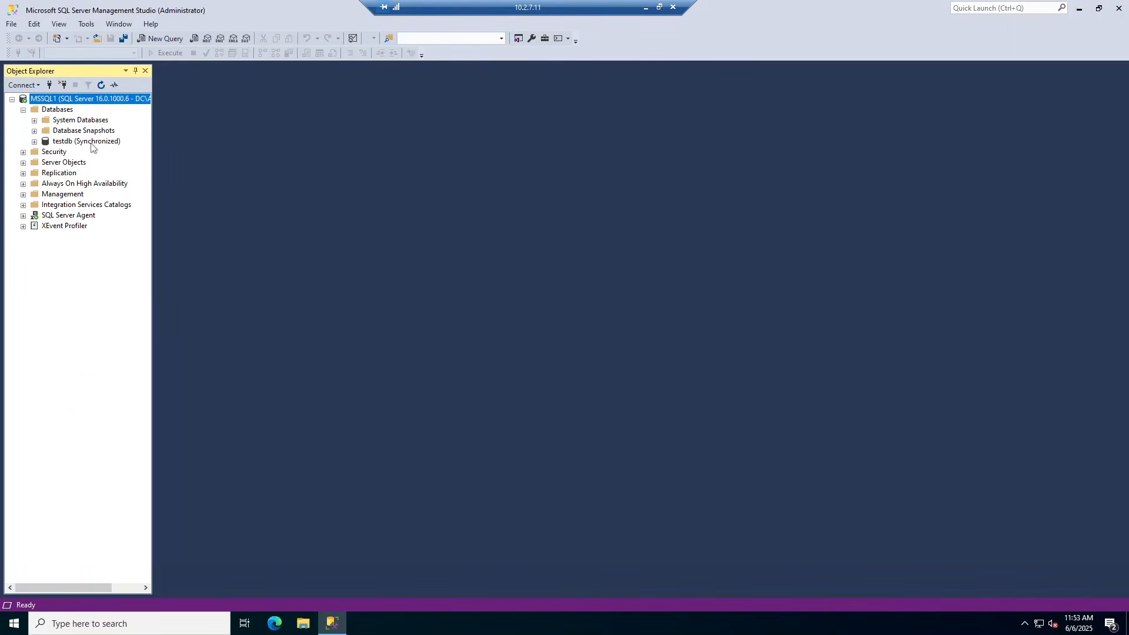
{"action": "left_click", "coordinate": [23, 185]}
{"action": "left_click", "coordinate": [34, 195]}
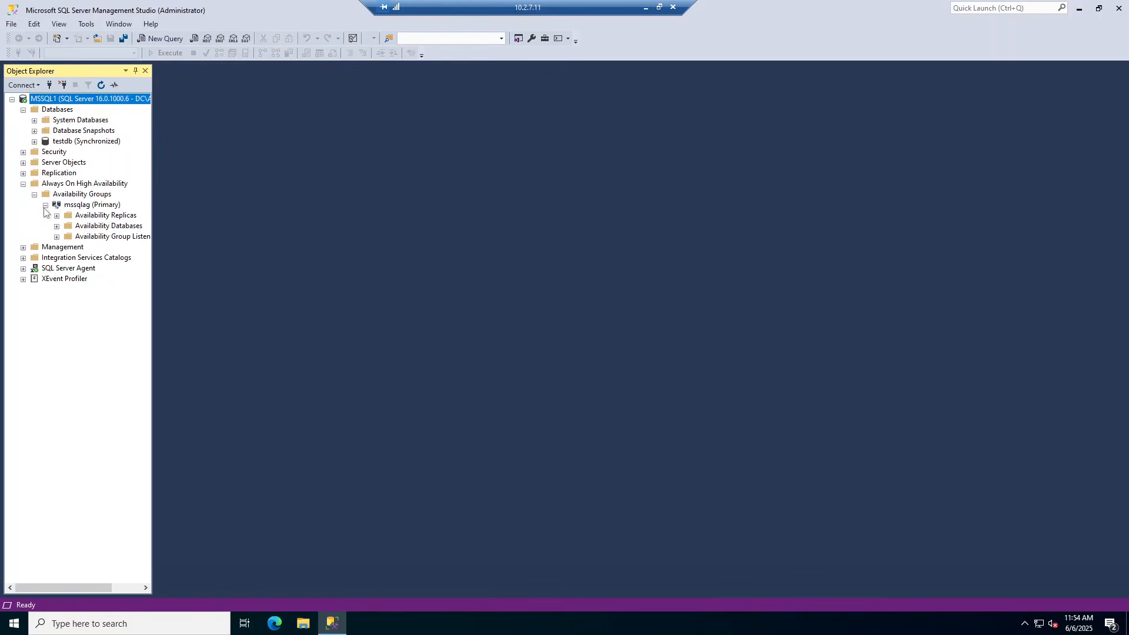
{"action": "left_click", "coordinate": [56, 236]}
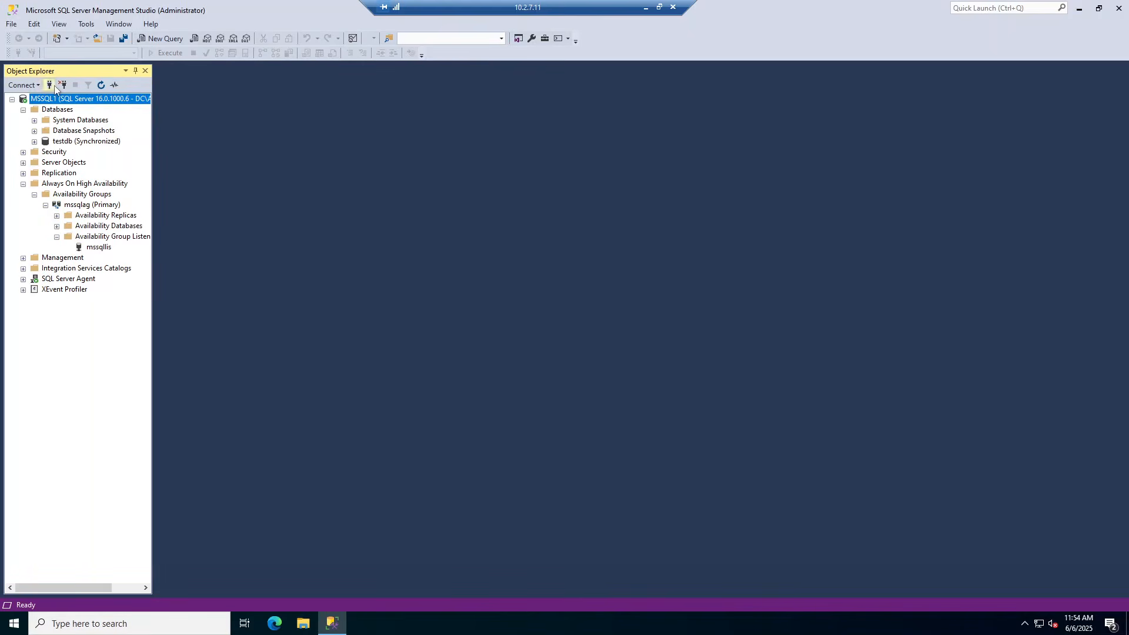
{"action": "left_click", "coordinate": [27, 86]}
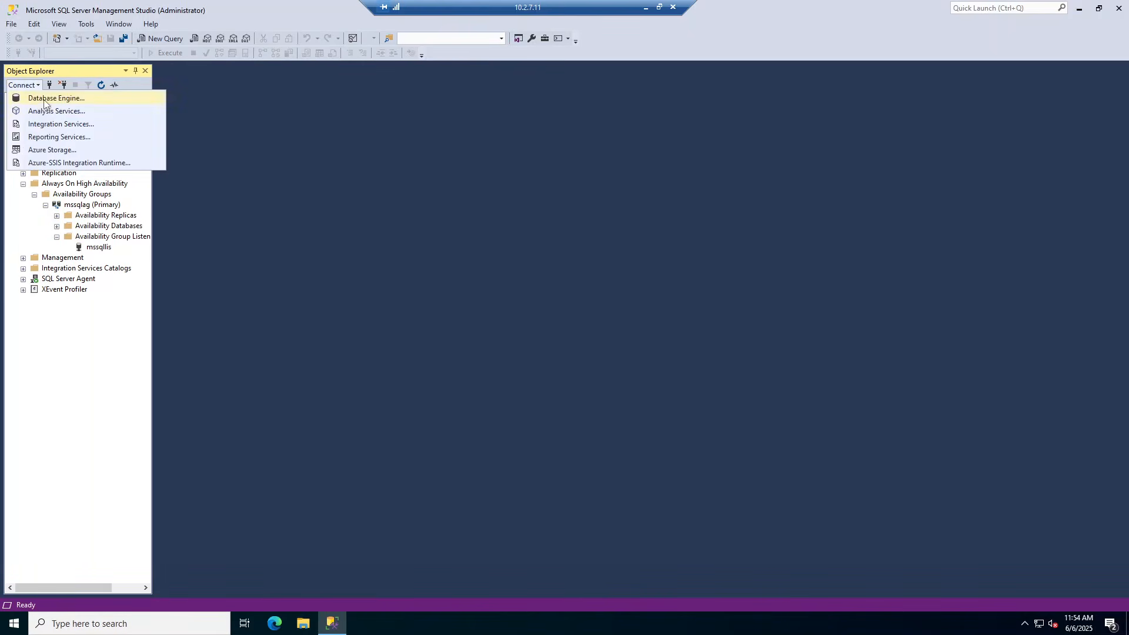
{"action": "left_click", "coordinate": [45, 98]}
{"action": "type", "text": "mssqllis"}
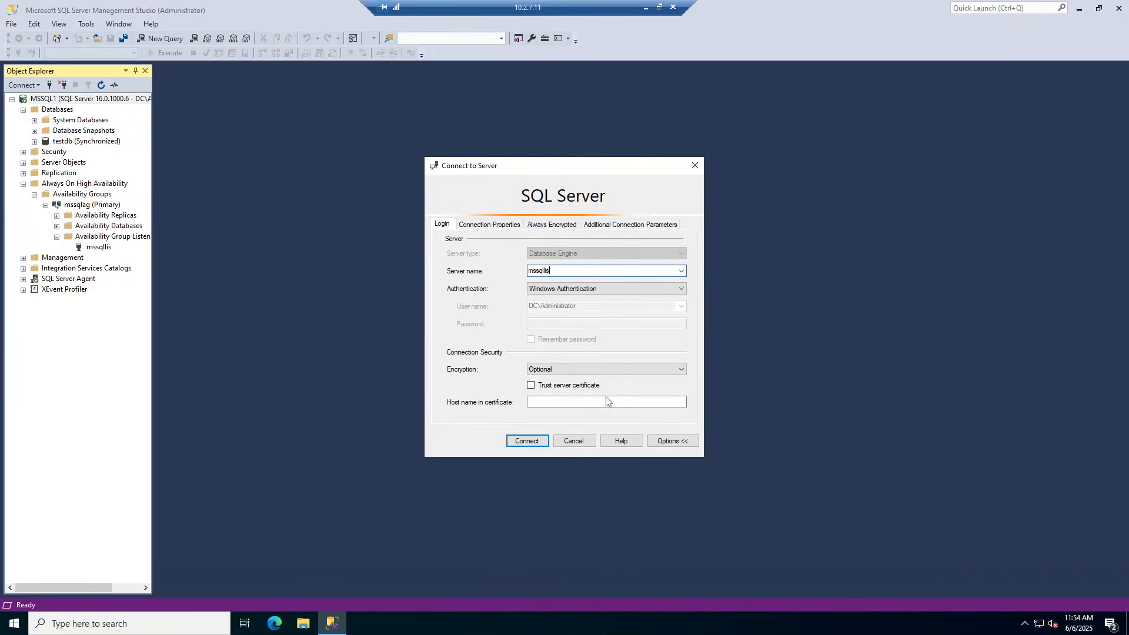
{"action": "left_click", "coordinate": [524, 443]}
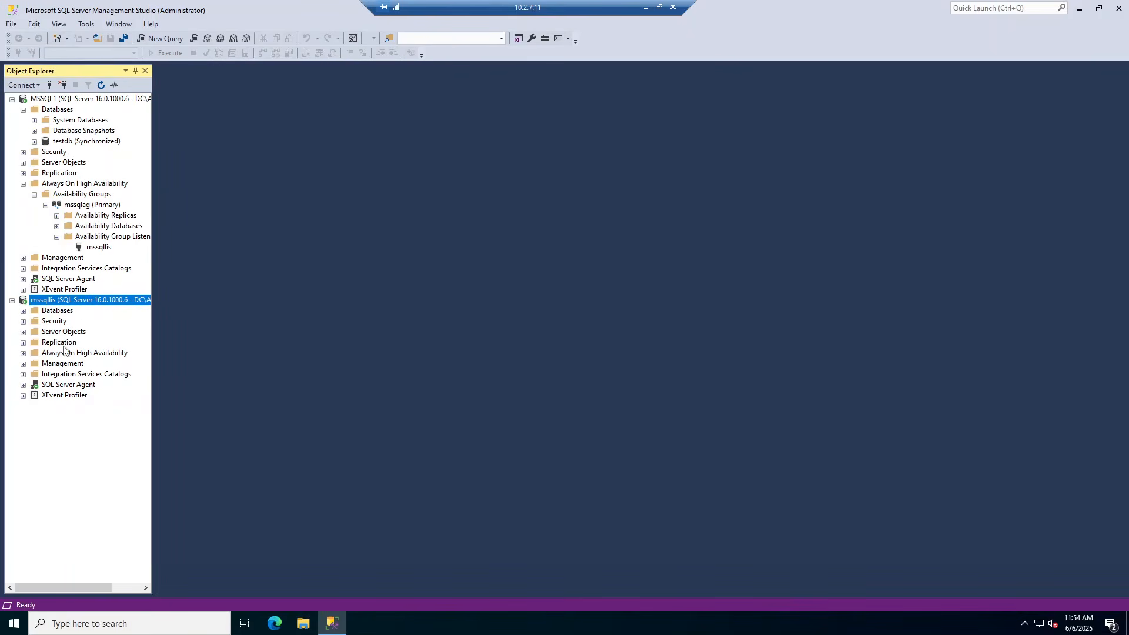
{"action": "right_click", "coordinate": [85, 301]}
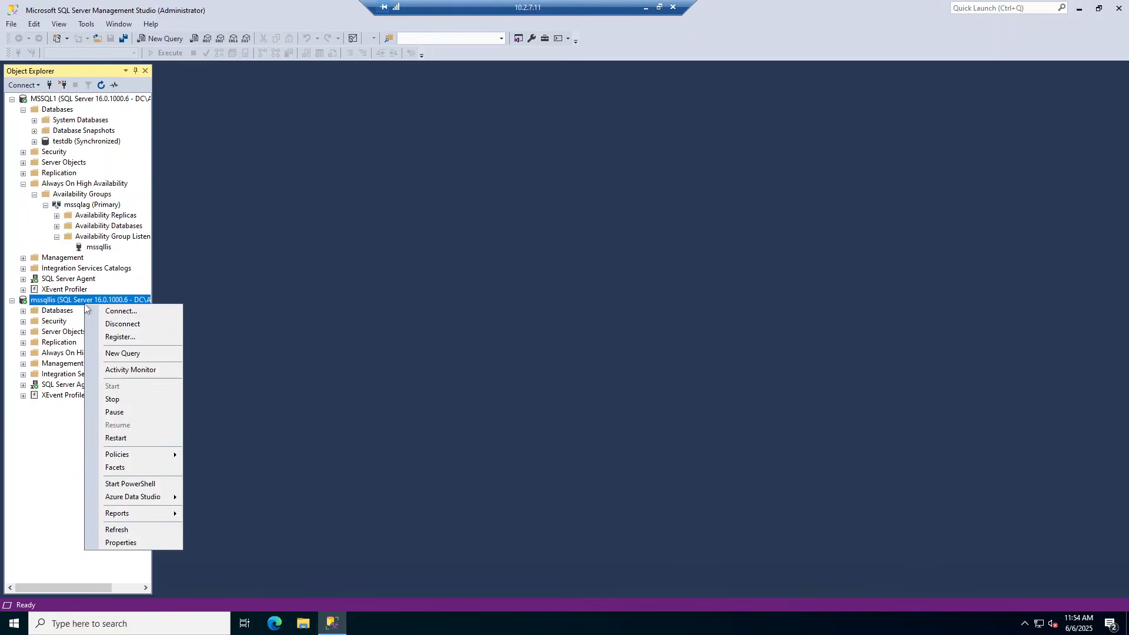
{"action": "left_click", "coordinate": [110, 324]}
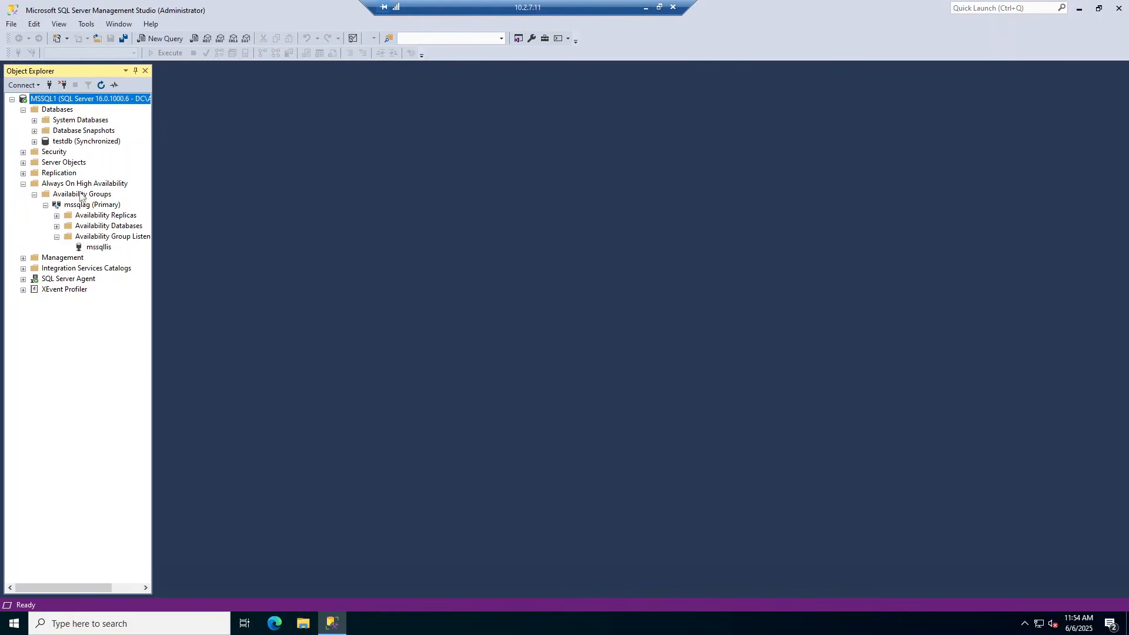
Open the mssqlag dashboard showing it Healthy, then launch the Fail Over wizard for mssqlag
{"action": "left_click", "coordinate": [87, 207]}
{"action": "right_click", "coordinate": [87, 207]}
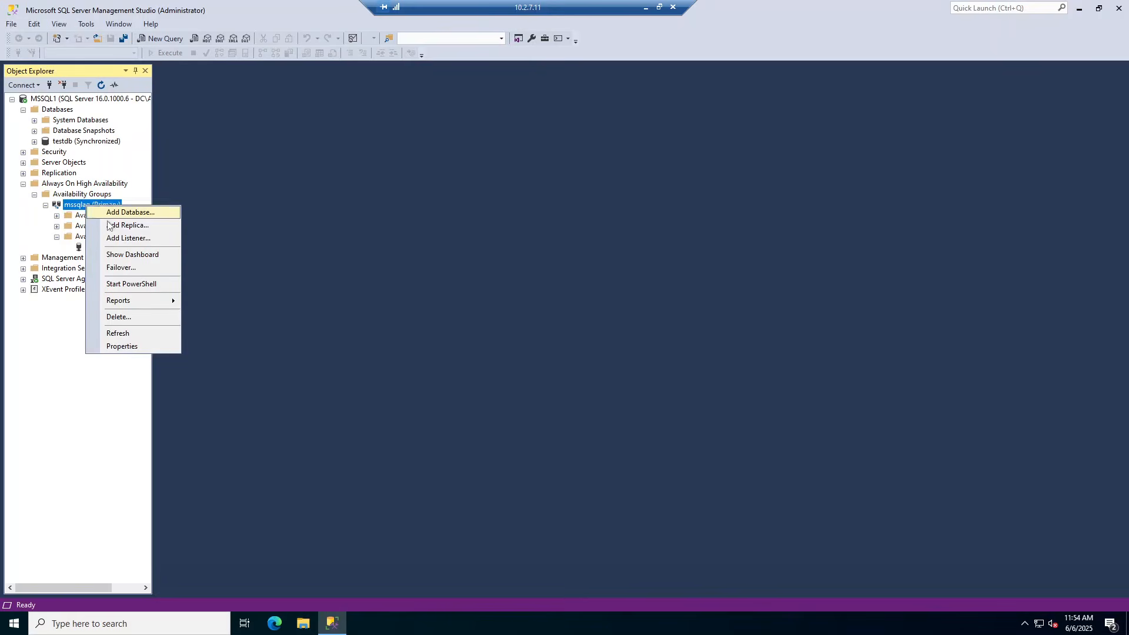
{"action": "left_click", "coordinate": [135, 255]}
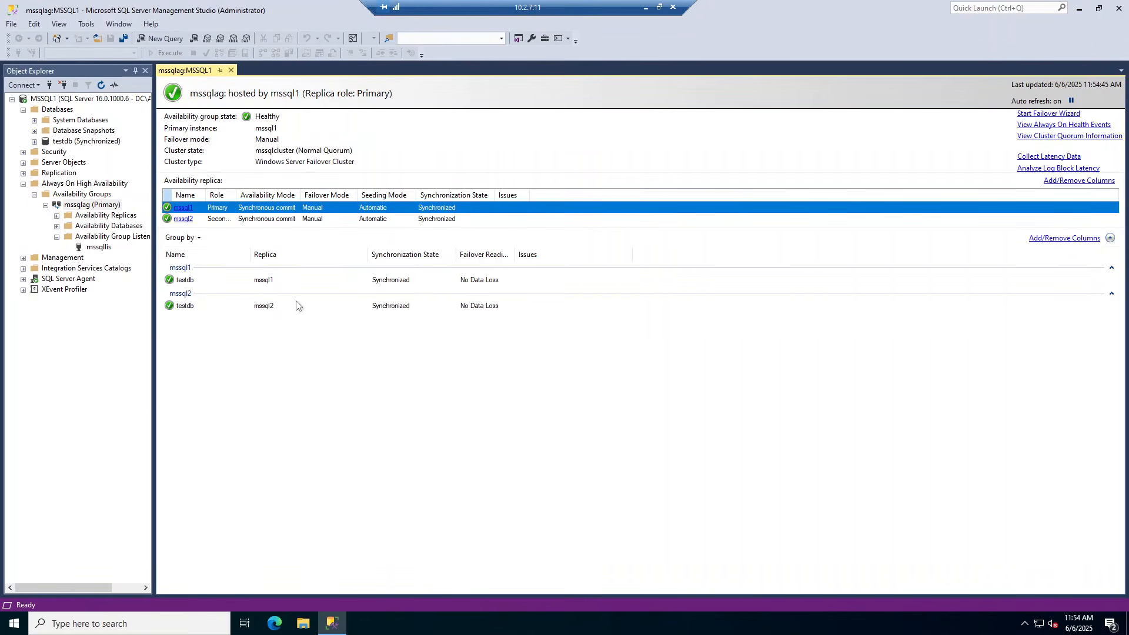
{"action": "right_click", "coordinate": [79, 206]}
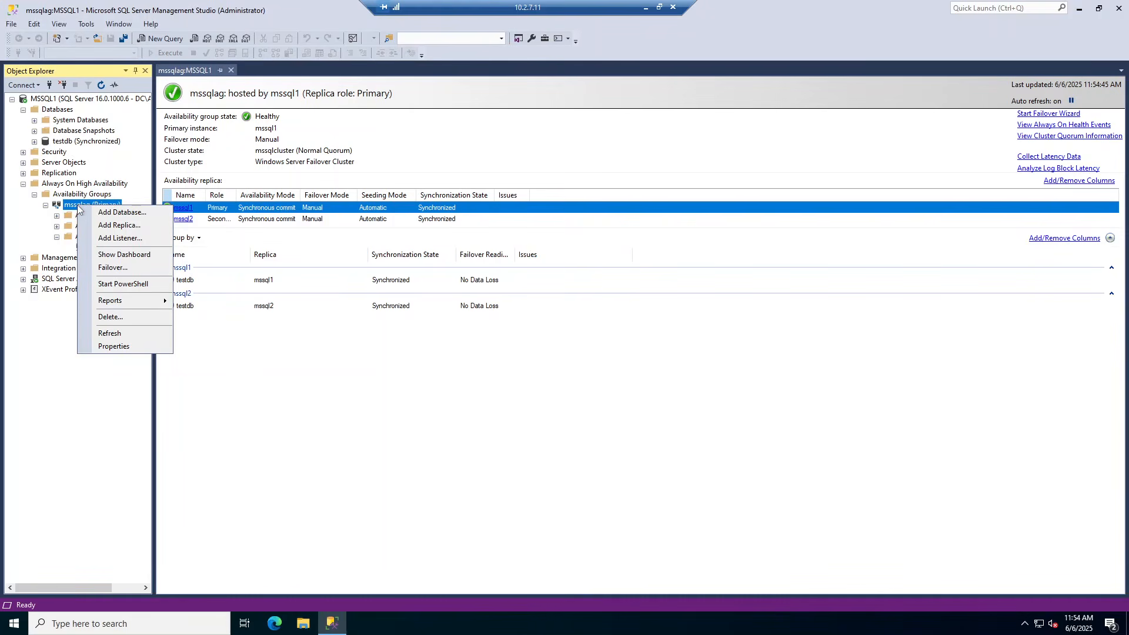
{"action": "left_click", "coordinate": [112, 267]}
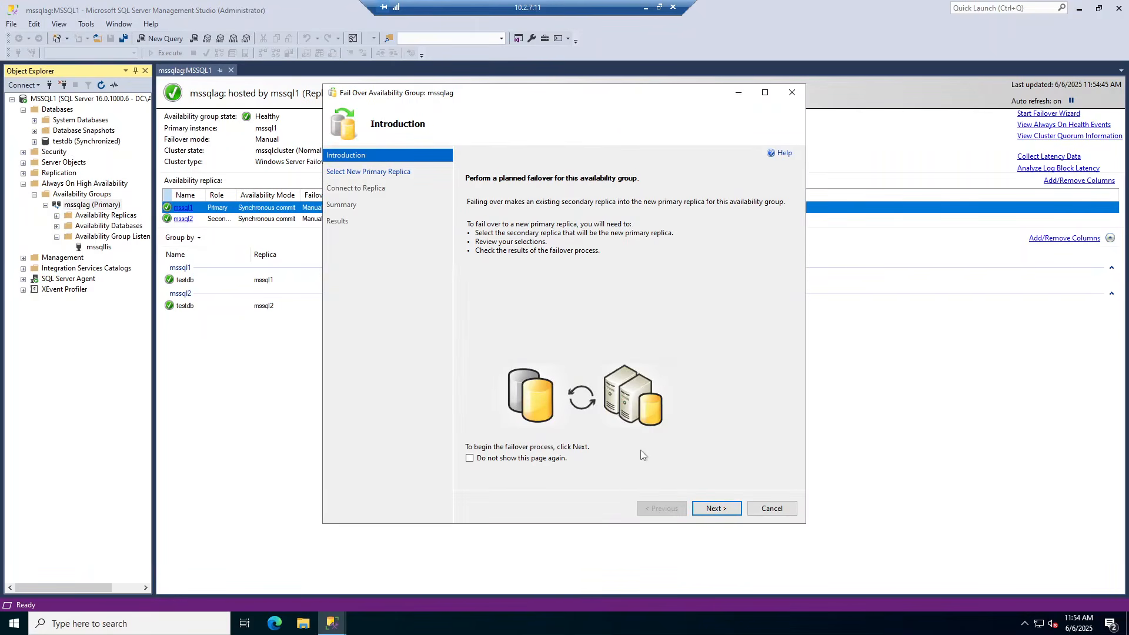
Fail mssqlag over to mssql2 as the new primary, connecting to the mssql2 replica first
{"action": "left_click", "coordinate": [710, 509]}
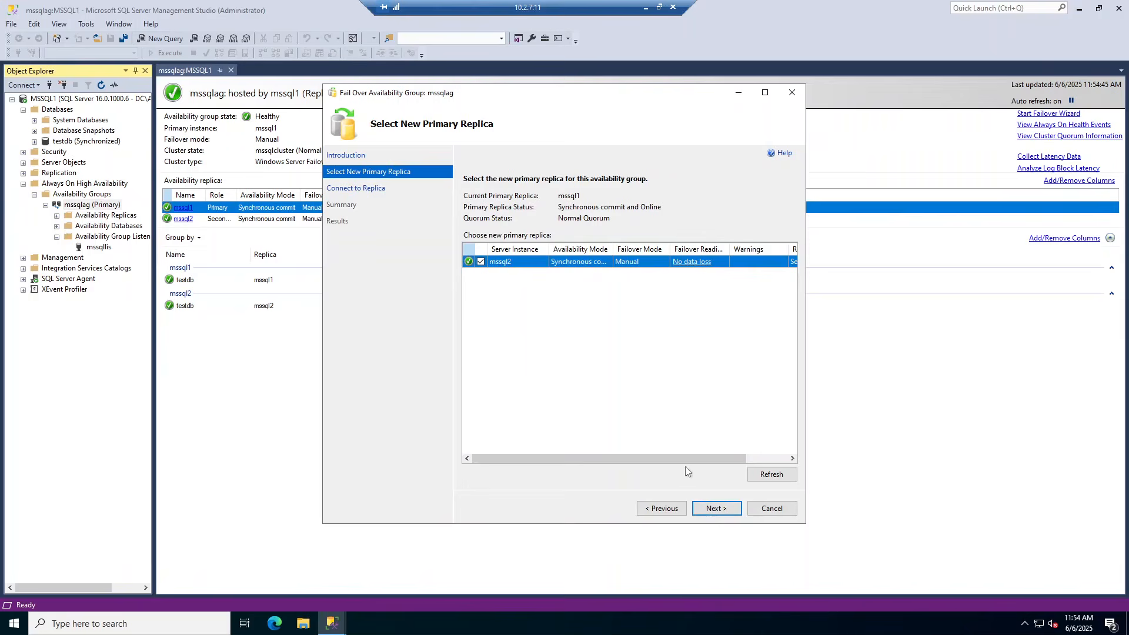
{"action": "left_click", "coordinate": [712, 509]}
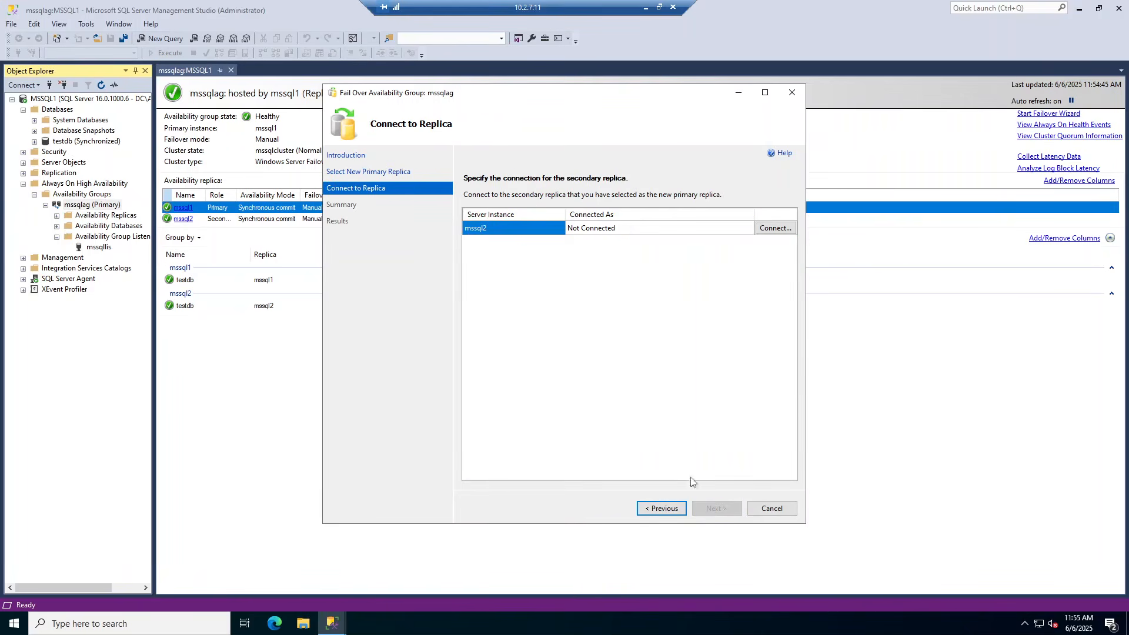
{"action": "left_click", "coordinate": [775, 230]}
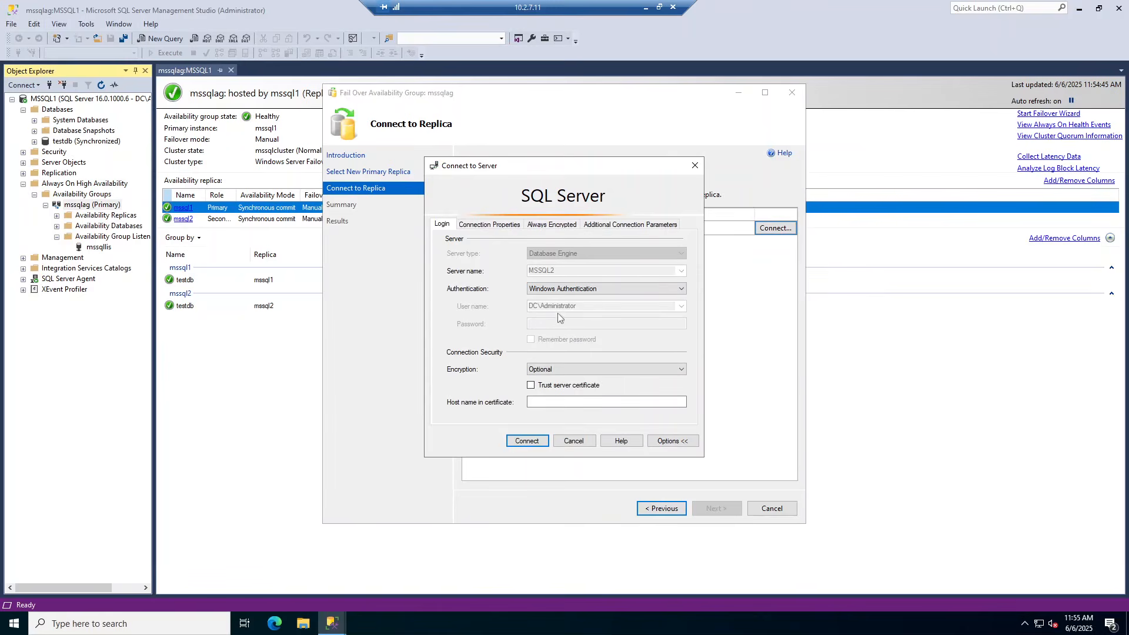
{"action": "left_click", "coordinate": [531, 445]}
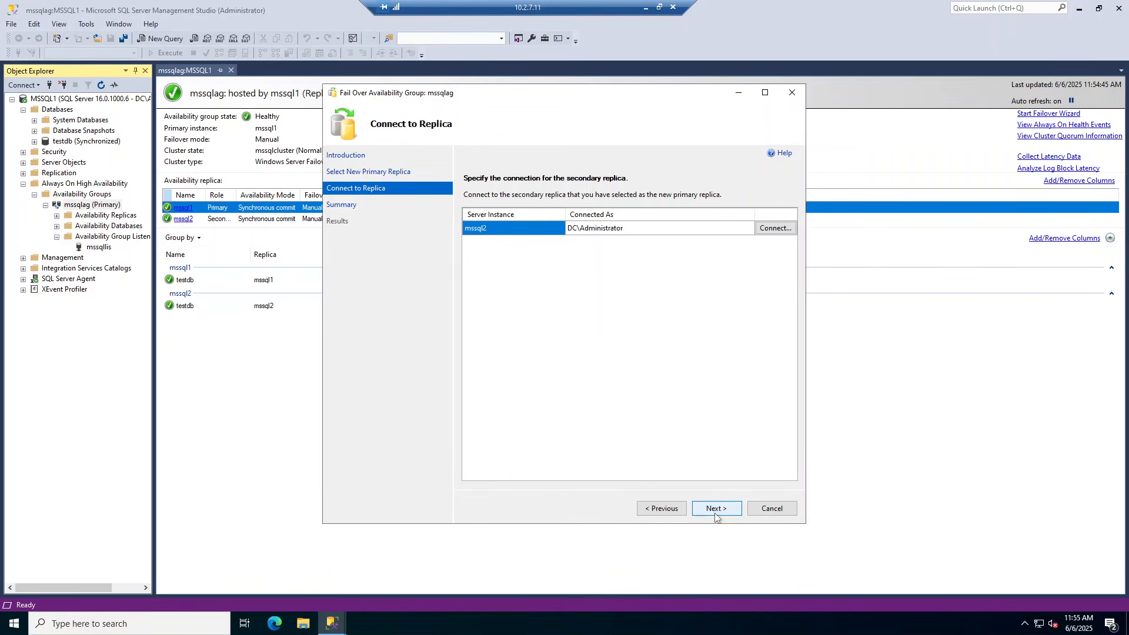
{"action": "left_click", "coordinate": [716, 512]}
{"action": "left_click", "coordinate": [717, 509]}
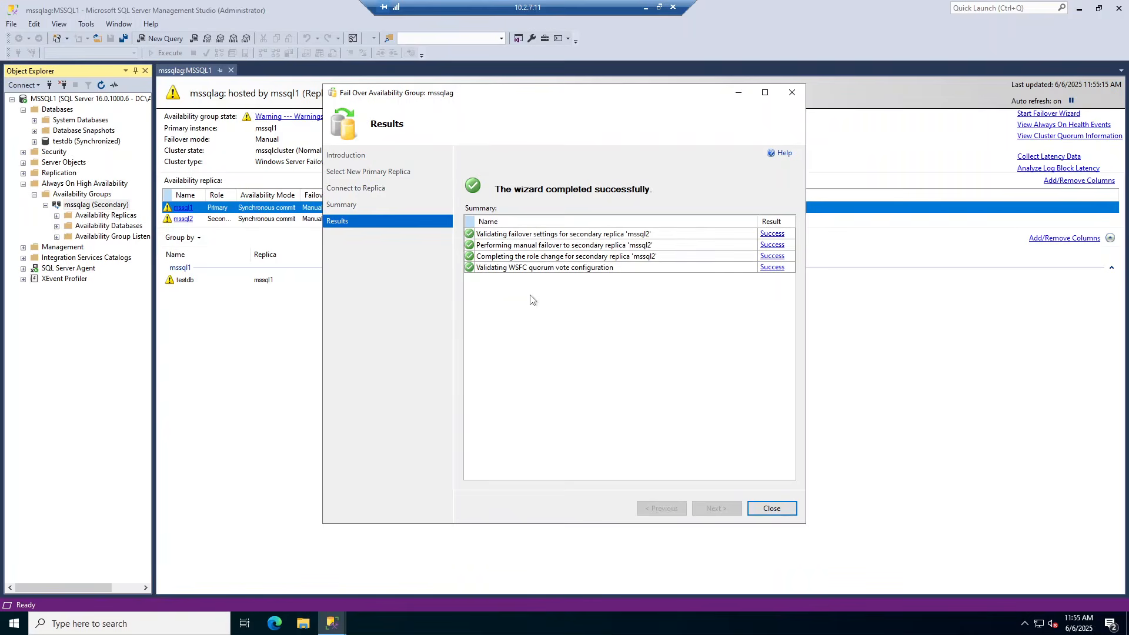
{"action": "left_click", "coordinate": [777, 510]}
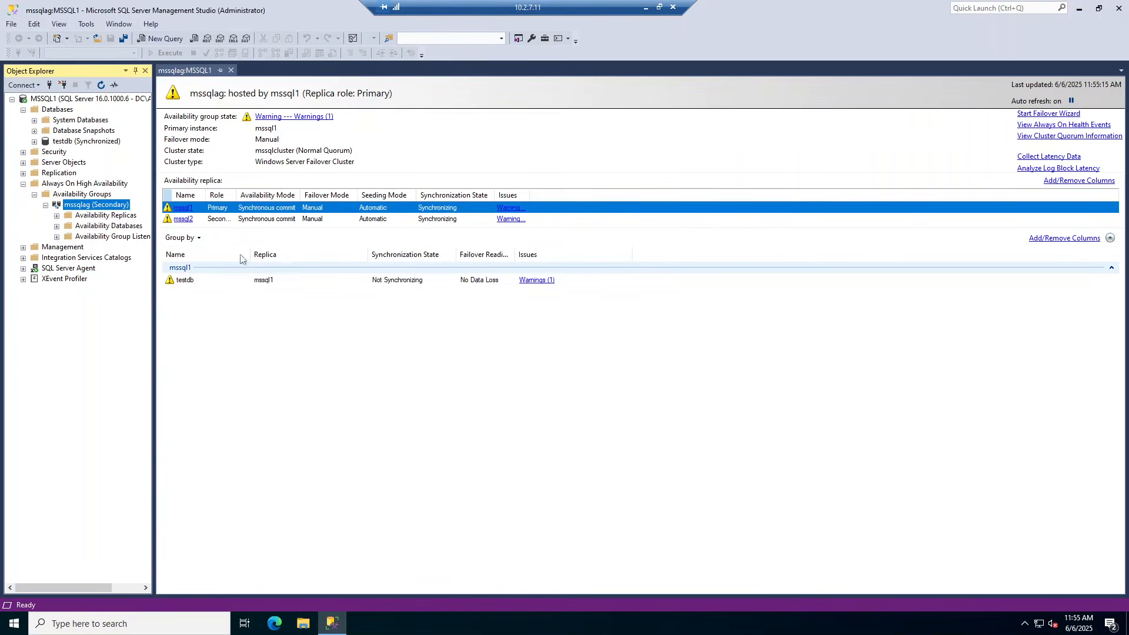
Expand Availability Replicas under mssqlag to confirm mssql2 is now the primary
{"action": "left_click", "coordinate": [56, 216]}
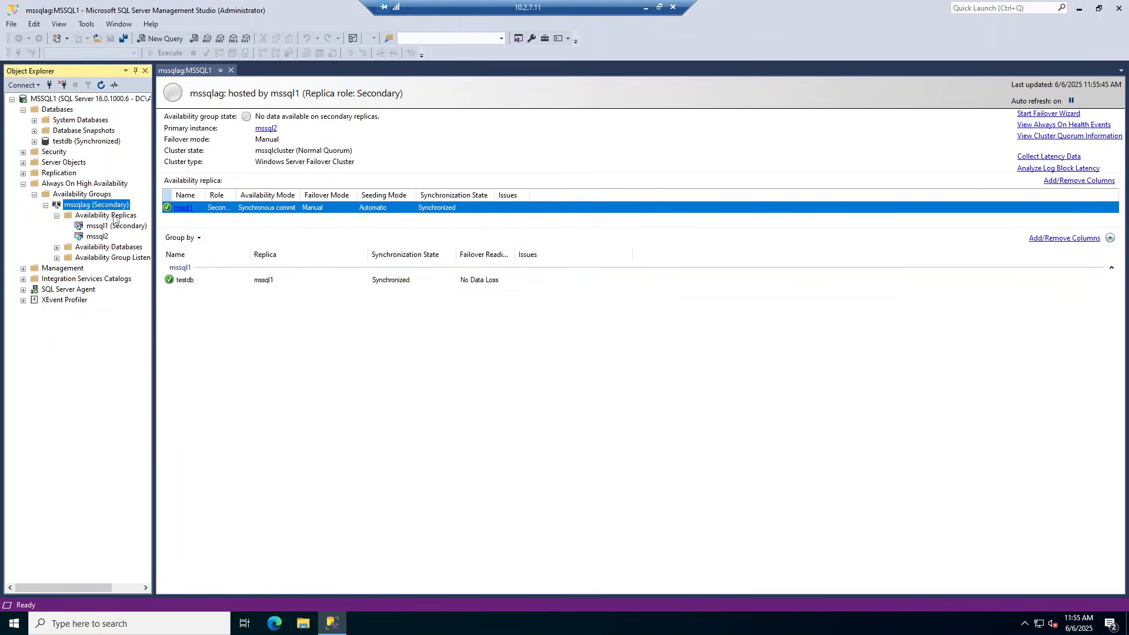
Fail mssqlag back to mssql1 and confirm mssql1 is Primary under Availability Replicas
{"action": "right_click", "coordinate": [92, 210]}
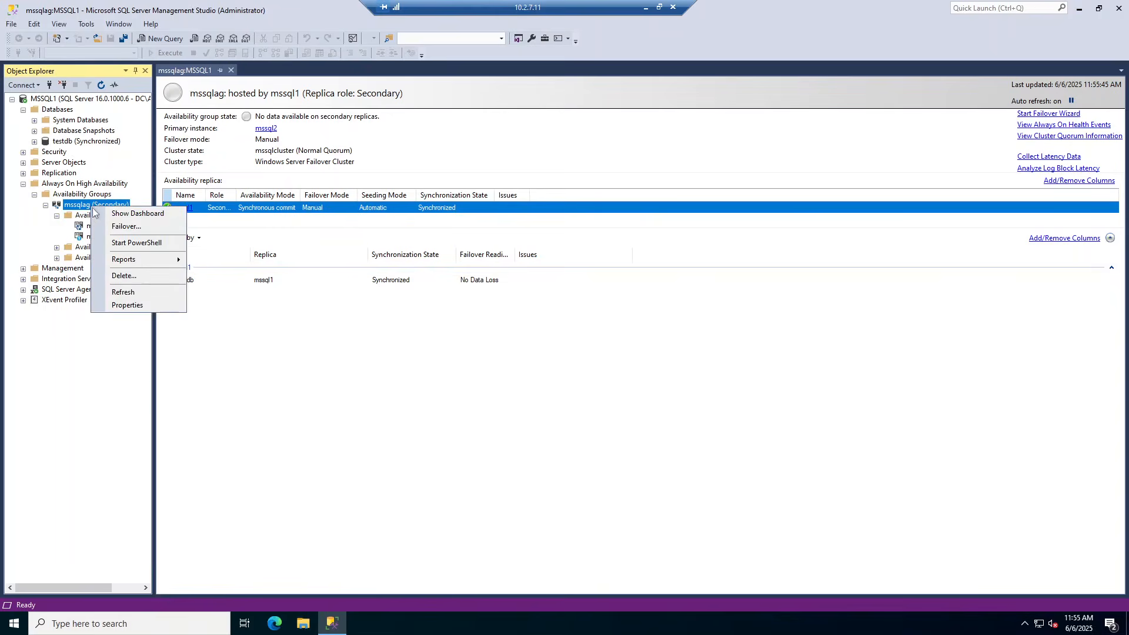
{"action": "left_click", "coordinate": [117, 227]}
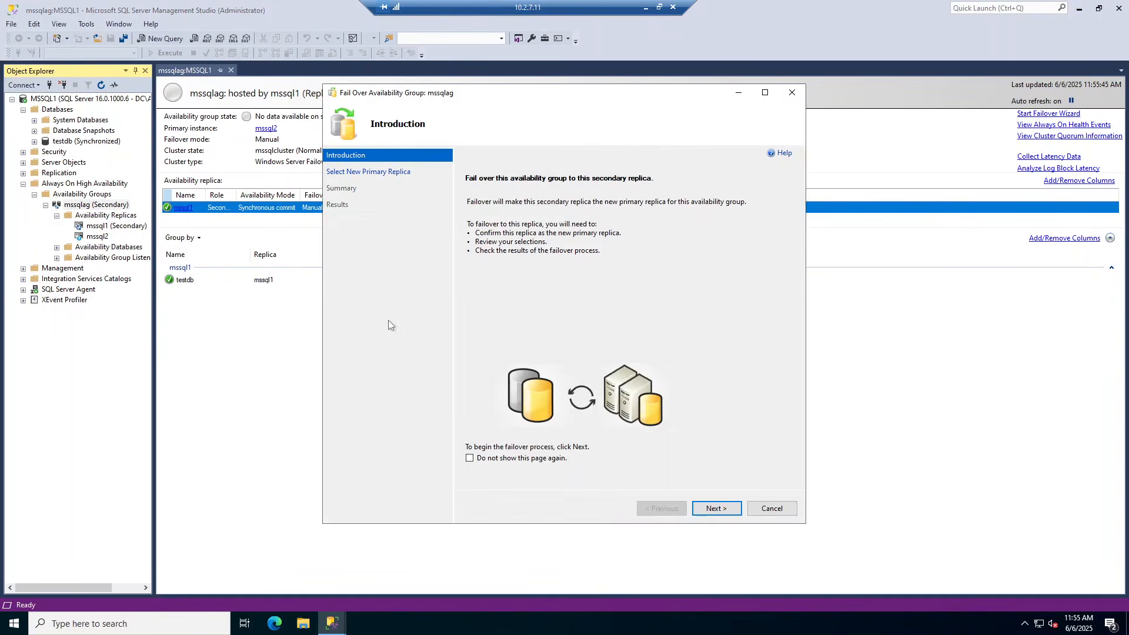
{"action": "left_click", "coordinate": [717, 510]}
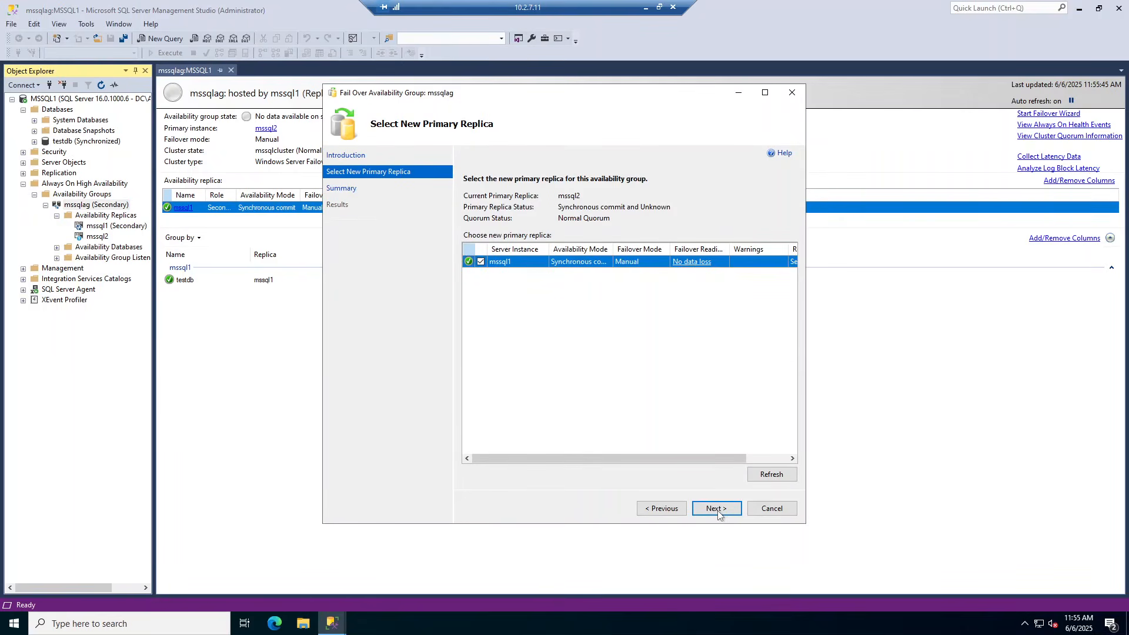
{"action": "left_click", "coordinate": [717, 509]}
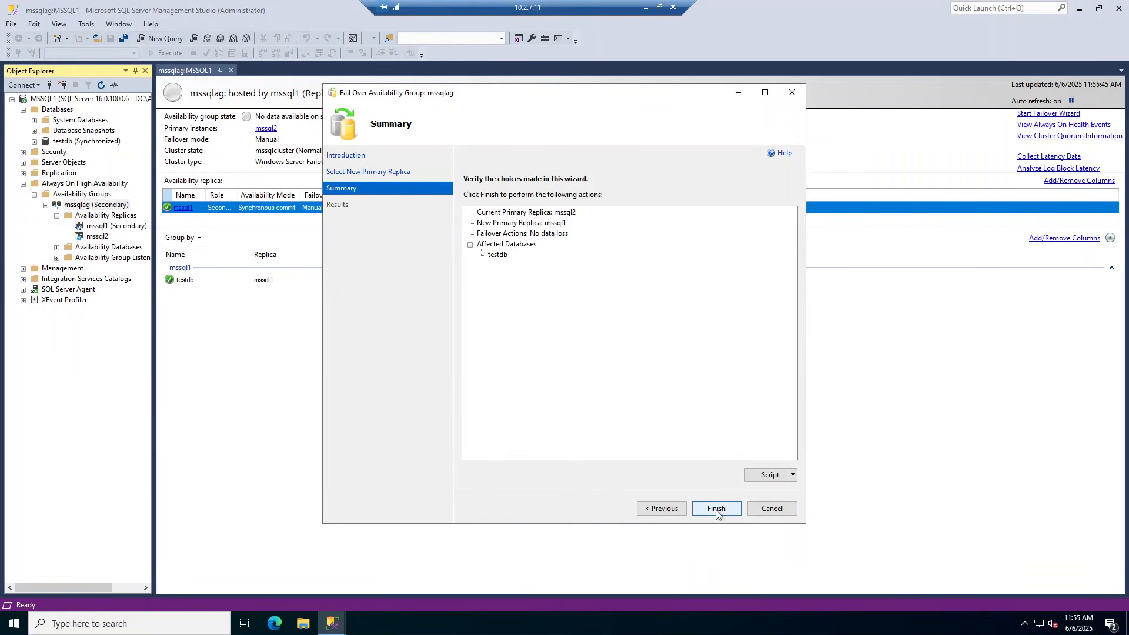
{"action": "left_click", "coordinate": [716, 510]}
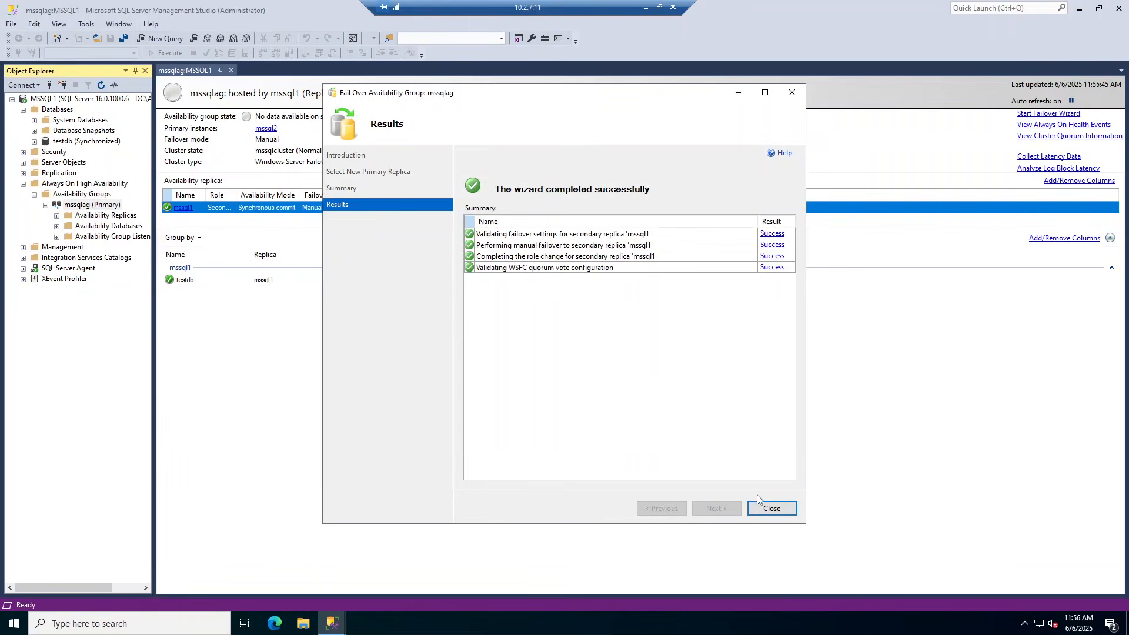
{"action": "left_click", "coordinate": [764, 508]}
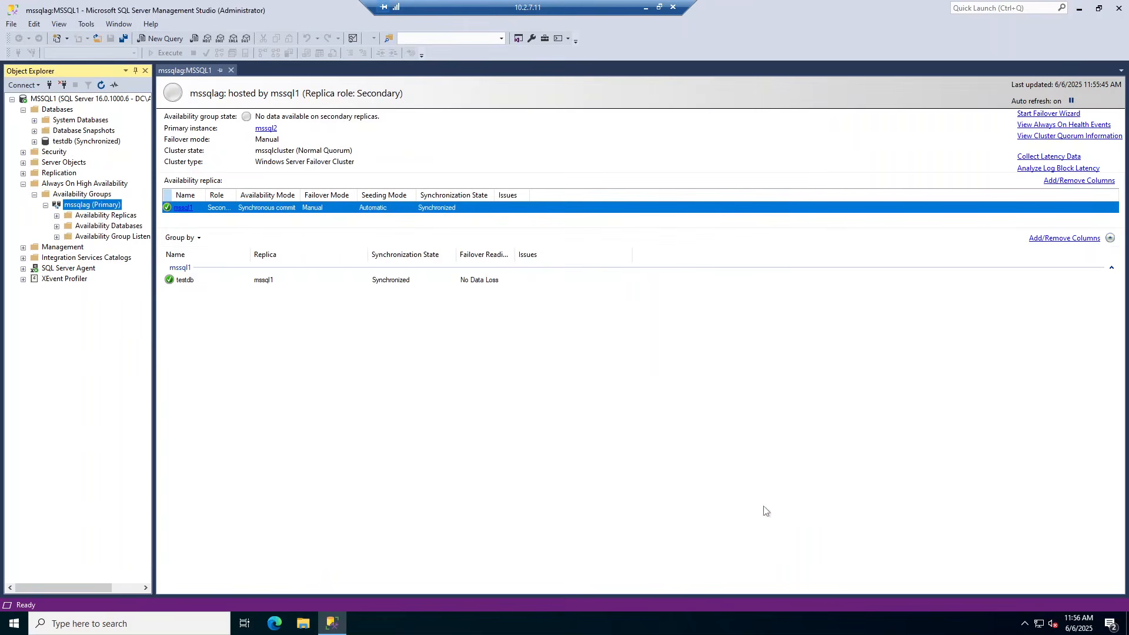
{"action": "left_click", "coordinate": [56, 217]}
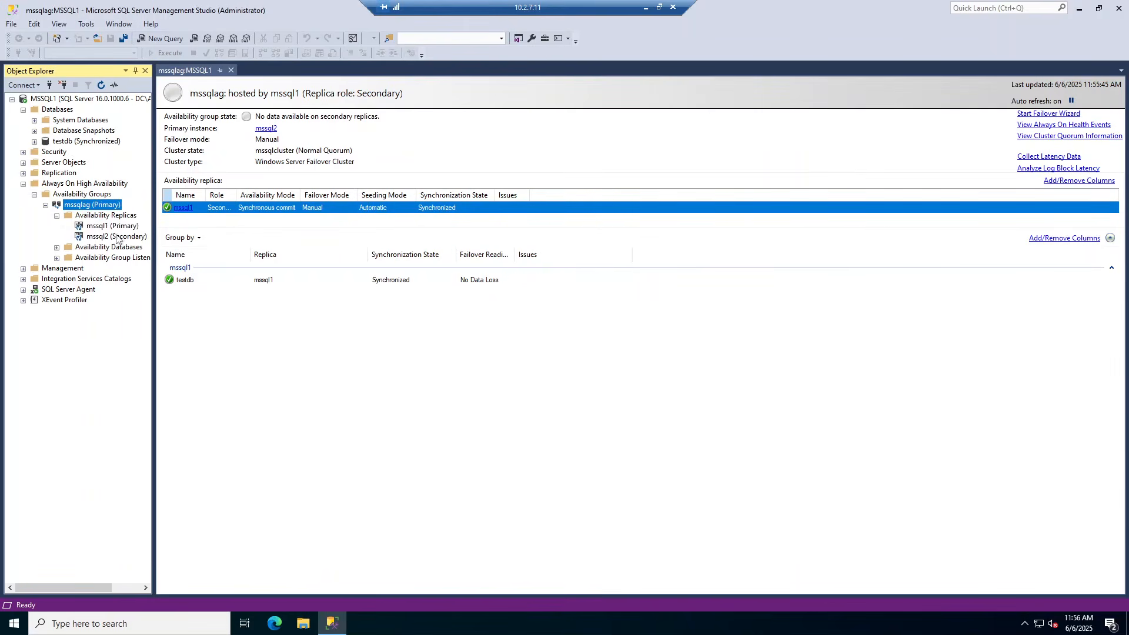
Create database testdb2 on MSSQL1, confirming the Full recovery model on the Options page
{"action": "right_click", "coordinate": [64, 102]}
{"action": "left_click", "coordinate": [50, 110]}
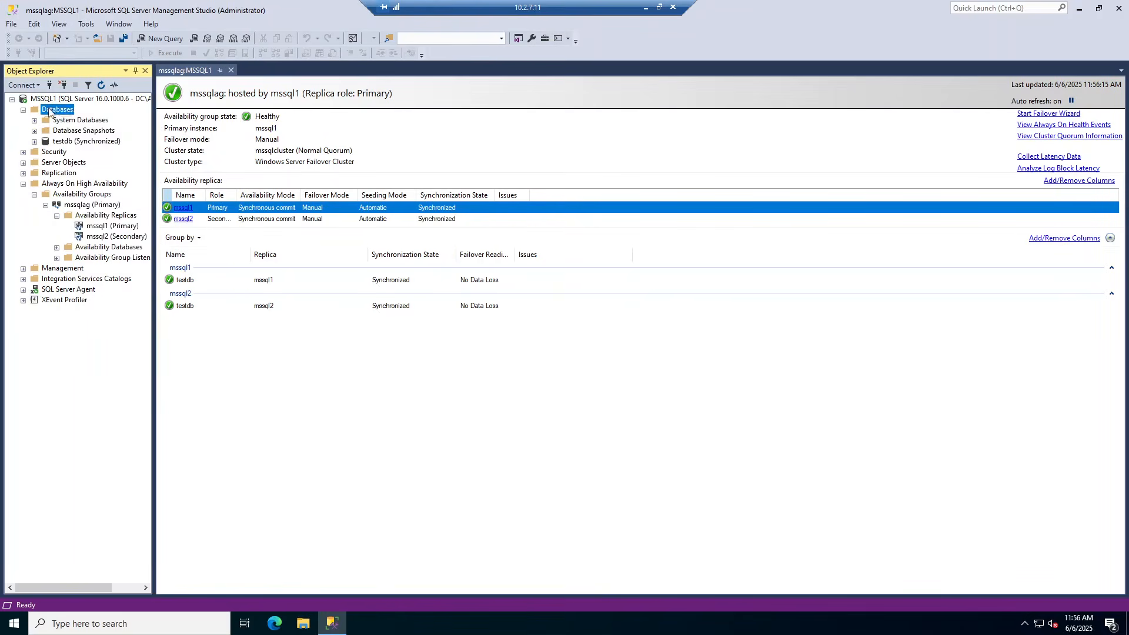
{"action": "right_click", "coordinate": [49, 110]}
{"action": "left_click", "coordinate": [82, 115]}
{"action": "type", "text": "testdb2"}
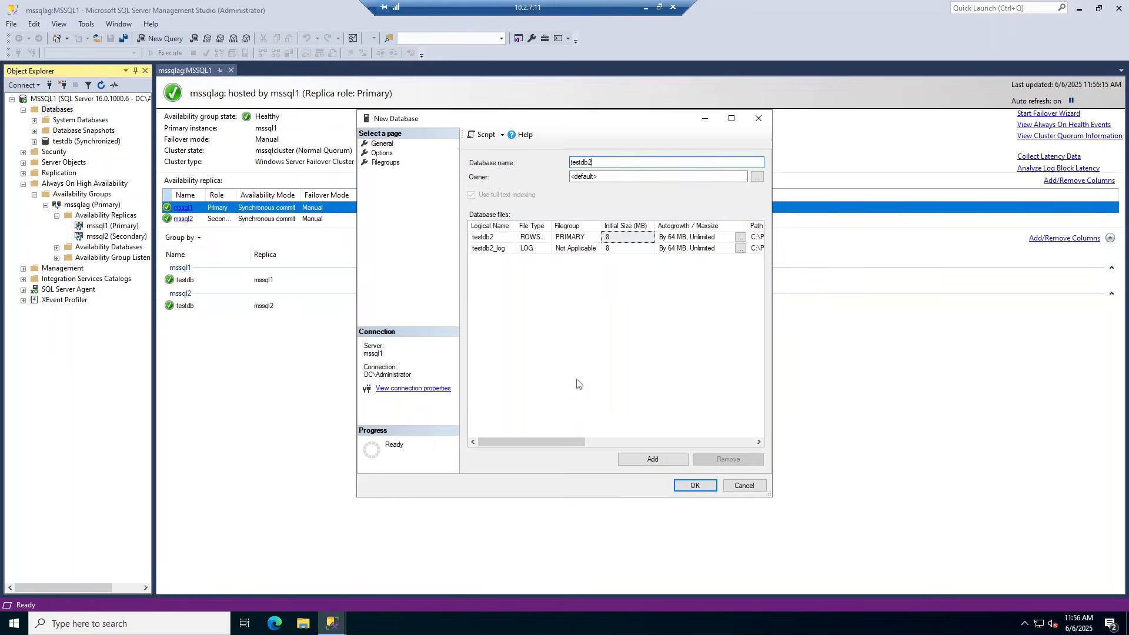
{"action": "left_click", "coordinate": [383, 153]}
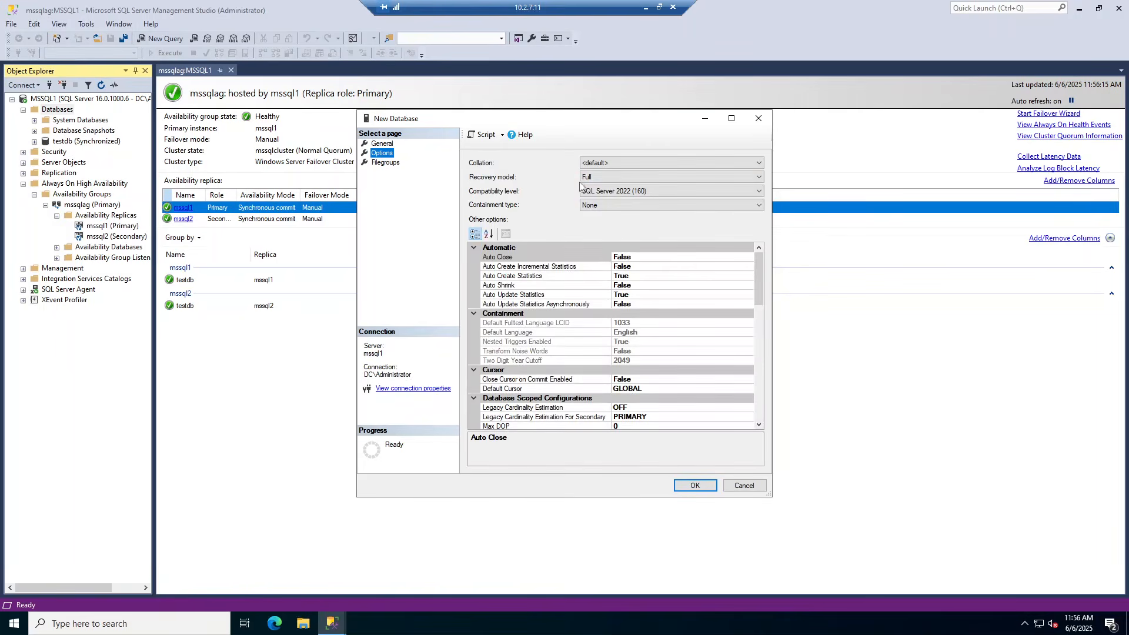
{"action": "left_click", "coordinate": [687, 486]}
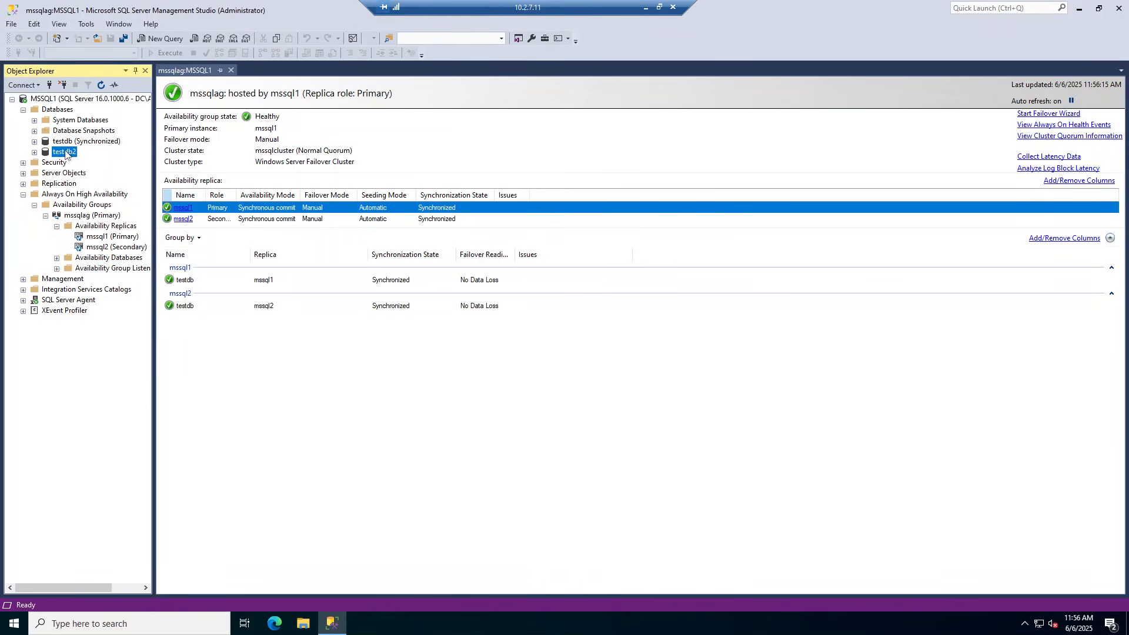
Take a full disk backup of testdb2 and dismiss the success message
{"action": "right_click", "coordinate": [66, 154]}
{"action": "mouse_move", "coordinate": [147, 200]}
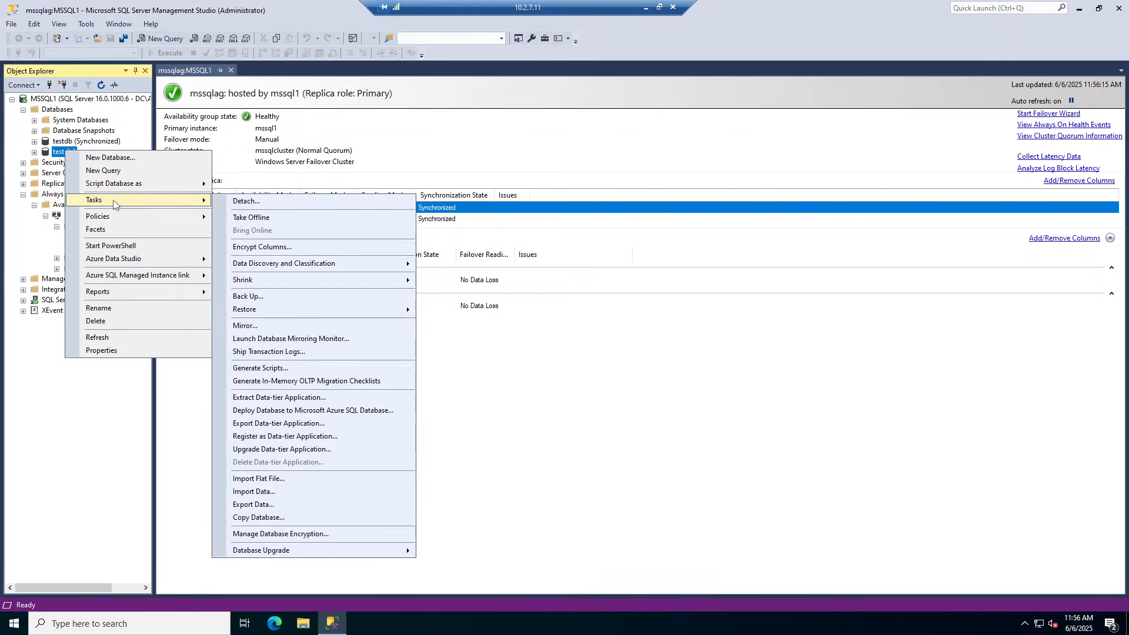
{"action": "left_click", "coordinate": [281, 297]}
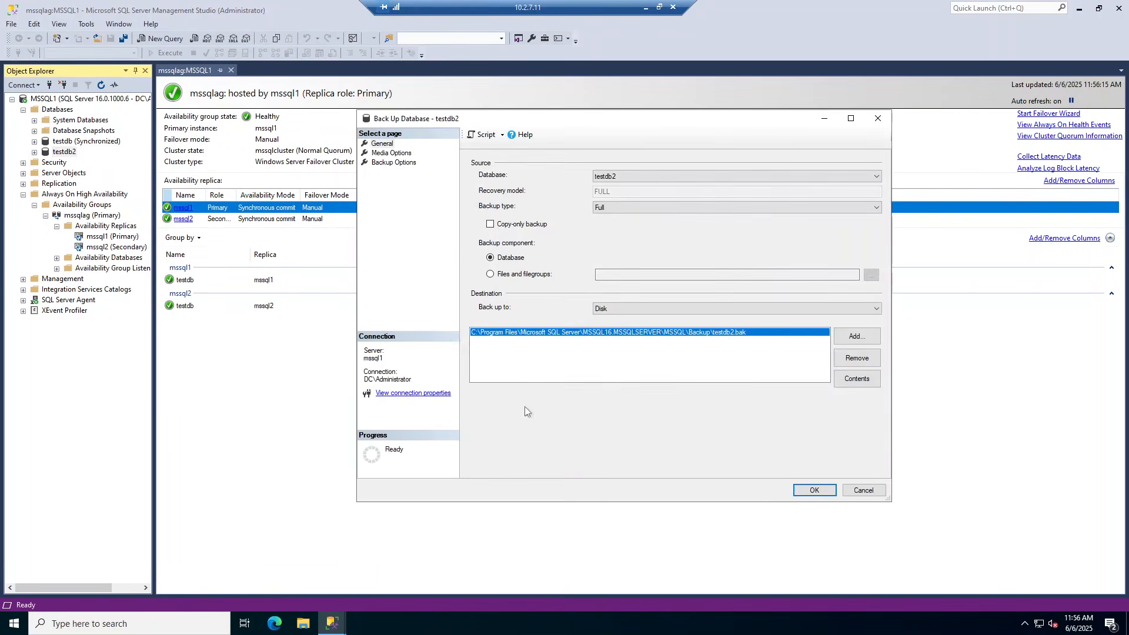
{"action": "left_click", "coordinate": [807, 497]}
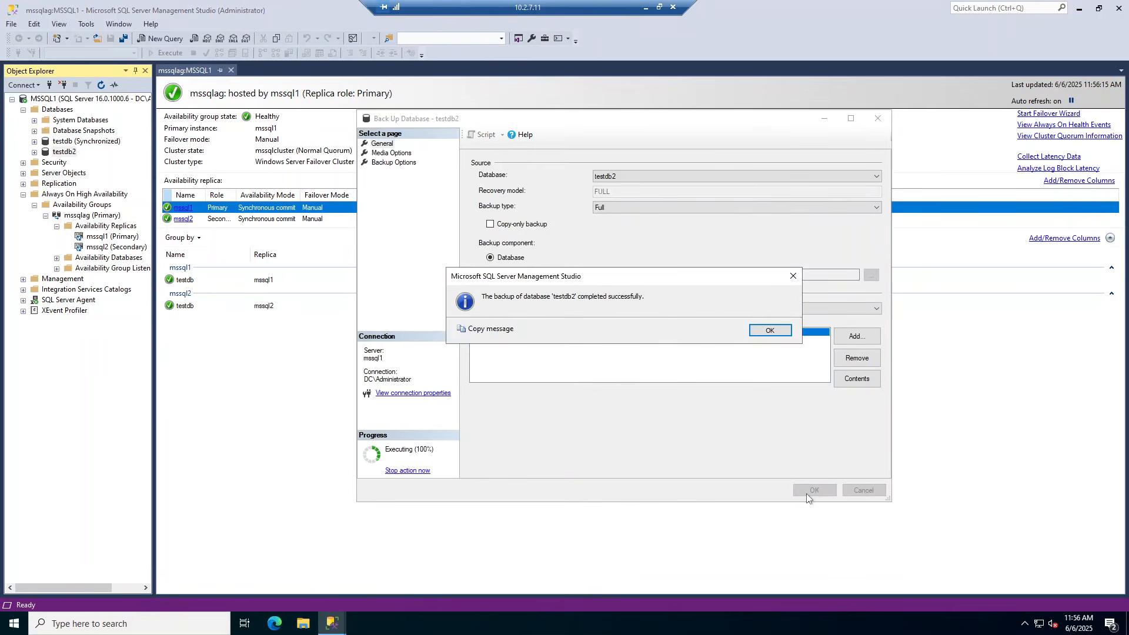
{"action": "left_click", "coordinate": [772, 331]}
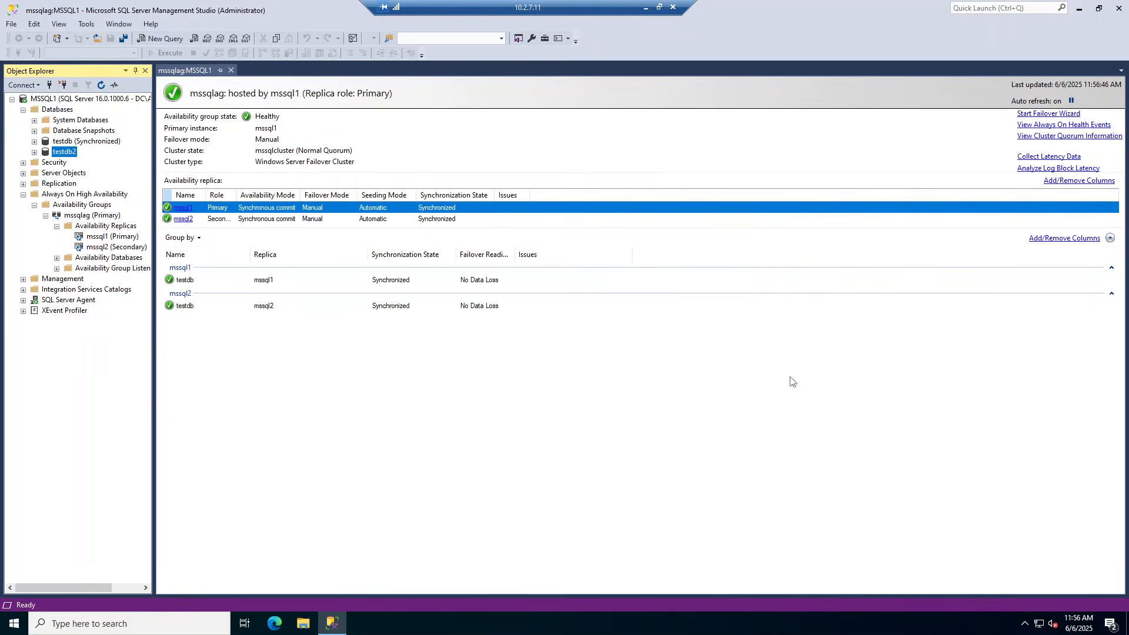
{"action": "double_click", "coordinate": [98, 259]}
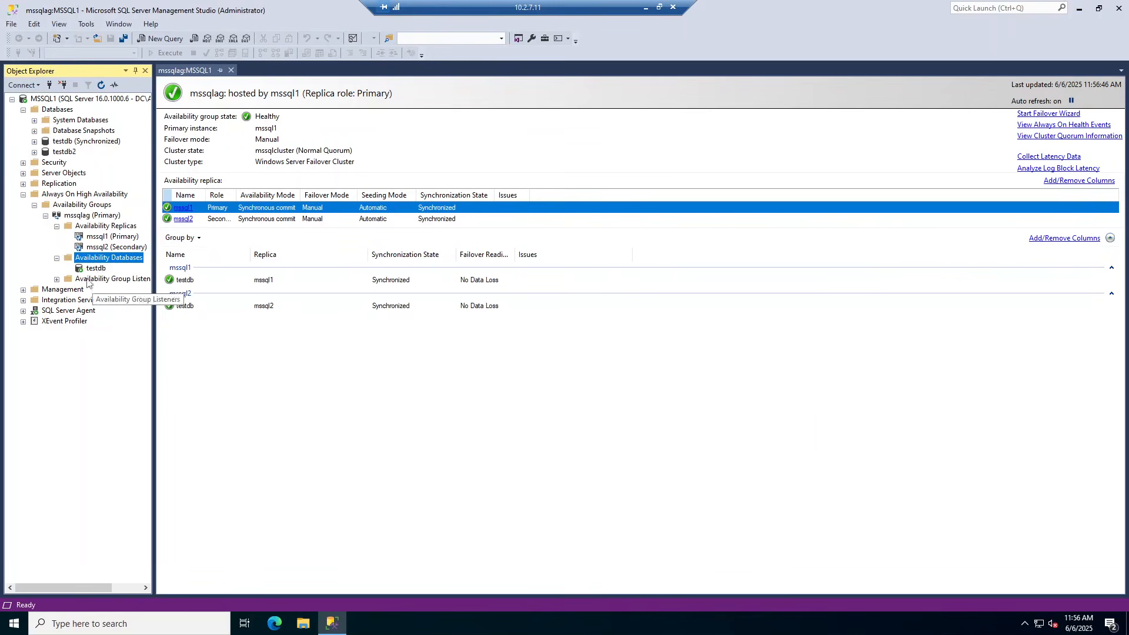
Start the Add Database wizard on mssqlag's Availability Databases and select testdb2
{"action": "right_click", "coordinate": [99, 261]}
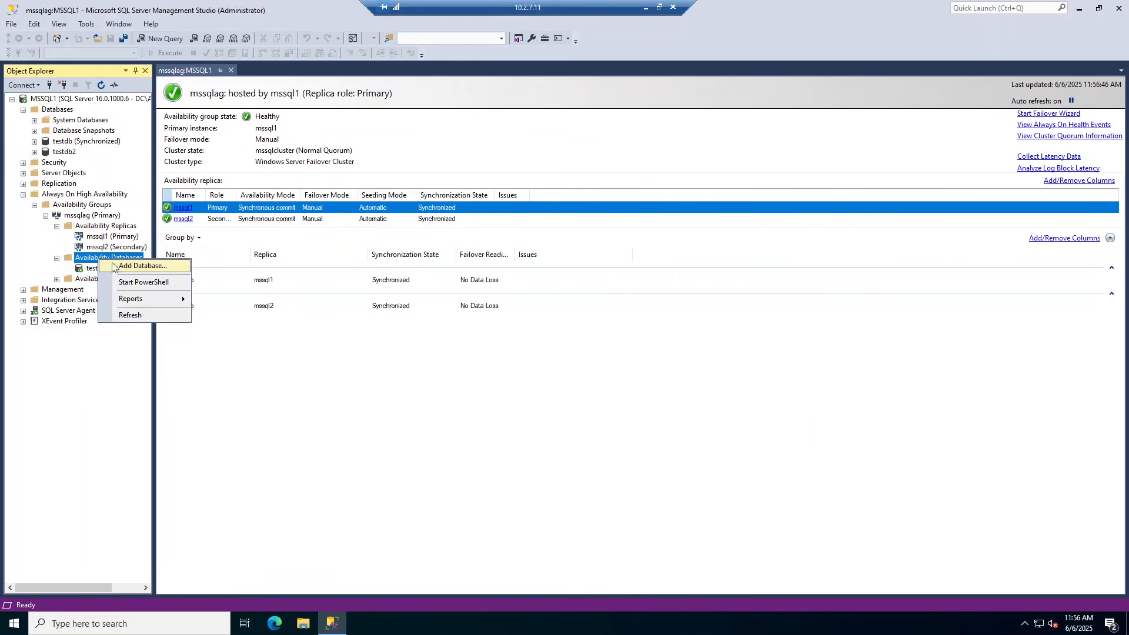
{"action": "left_click", "coordinate": [115, 263]}
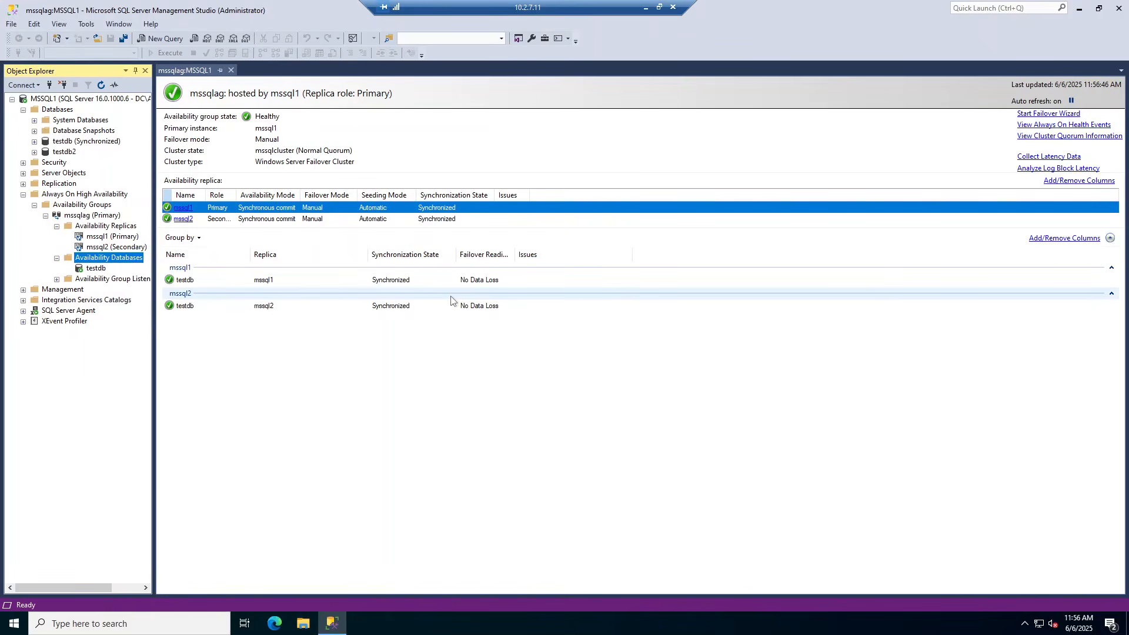
{"action": "left_click", "coordinate": [717, 509]}
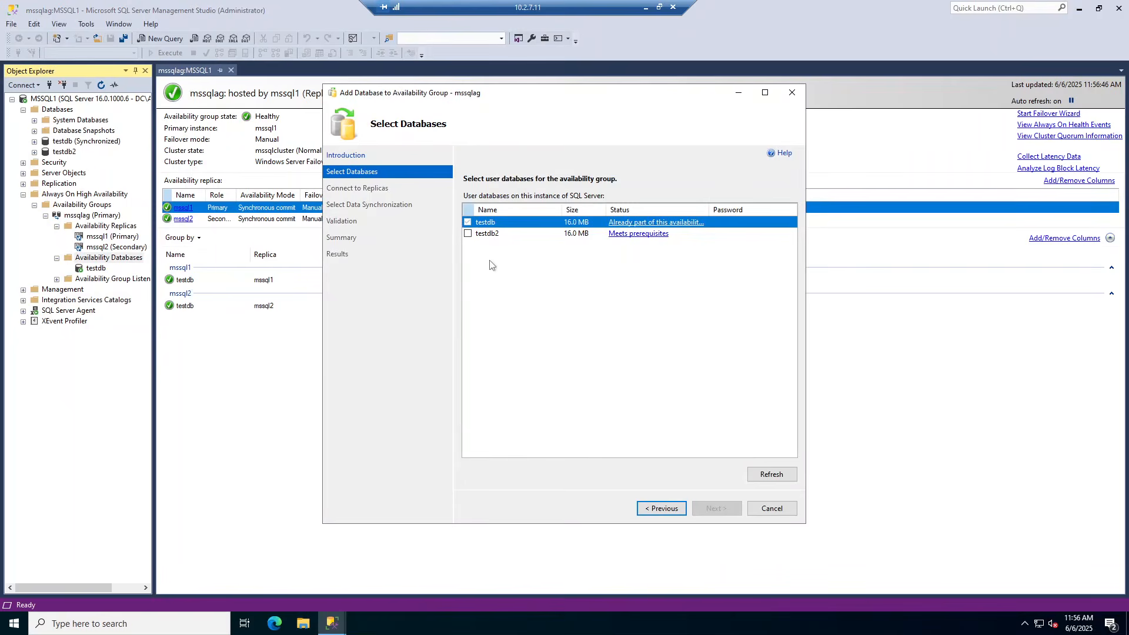
{"action": "left_click", "coordinate": [468, 234]}
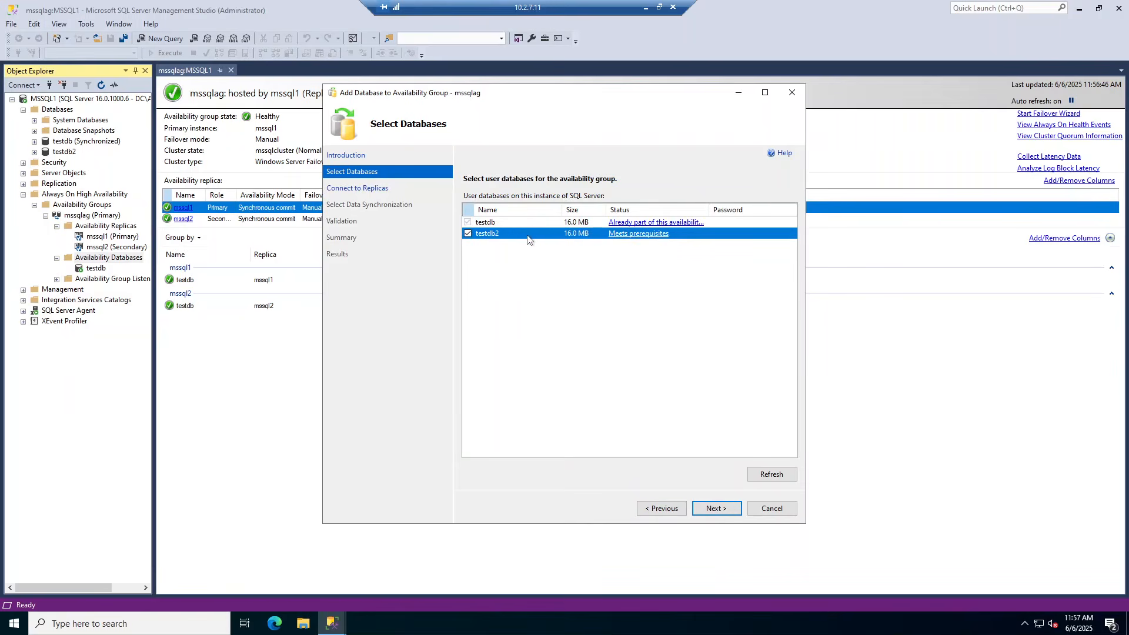
{"action": "left_click", "coordinate": [717, 509]}
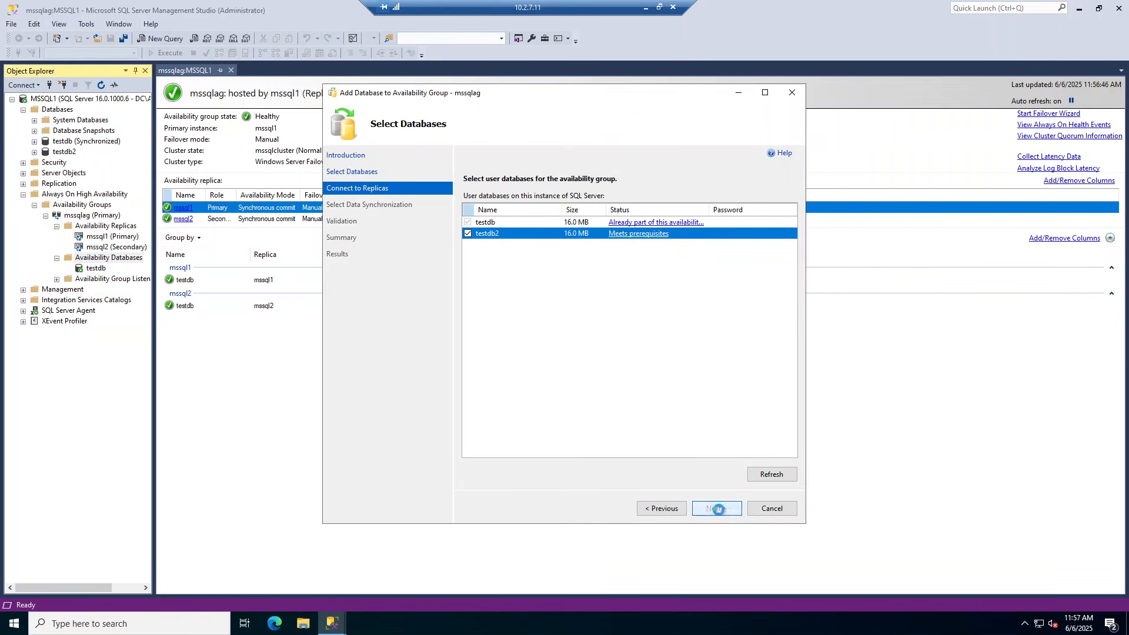
Connect to the MSSQL2 replica, pass validation, and finish adding testdb2 to mssqlag
{"action": "left_click", "coordinate": [779, 242]}
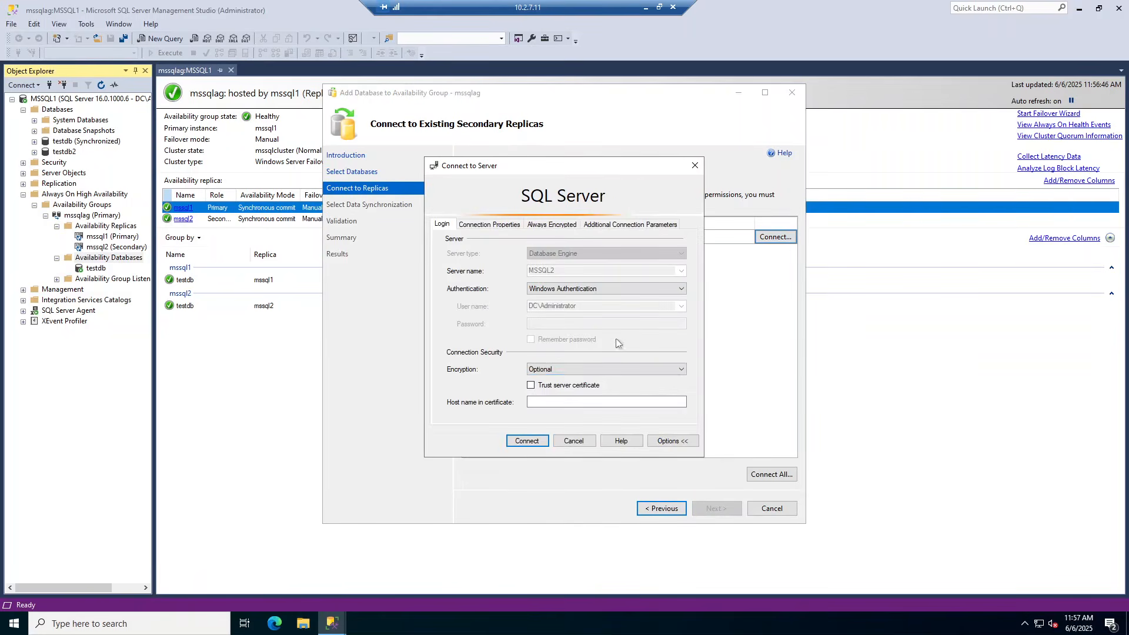
{"action": "left_click", "coordinate": [528, 442]}
{"action": "left_click", "coordinate": [718, 510]}
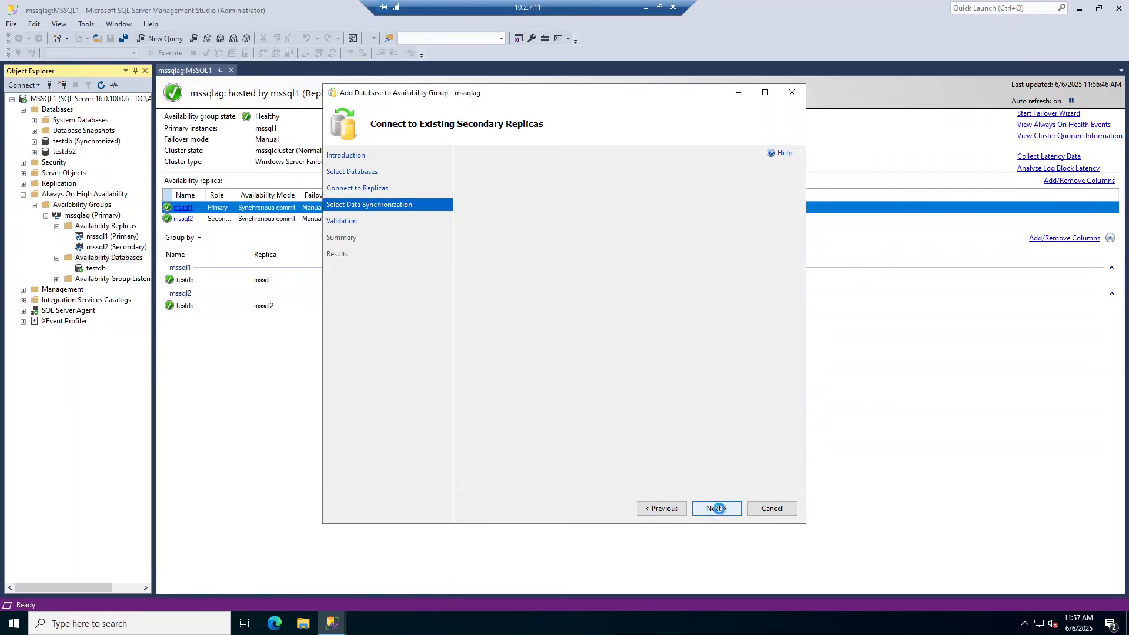
{"action": "left_click", "coordinate": [717, 509]}
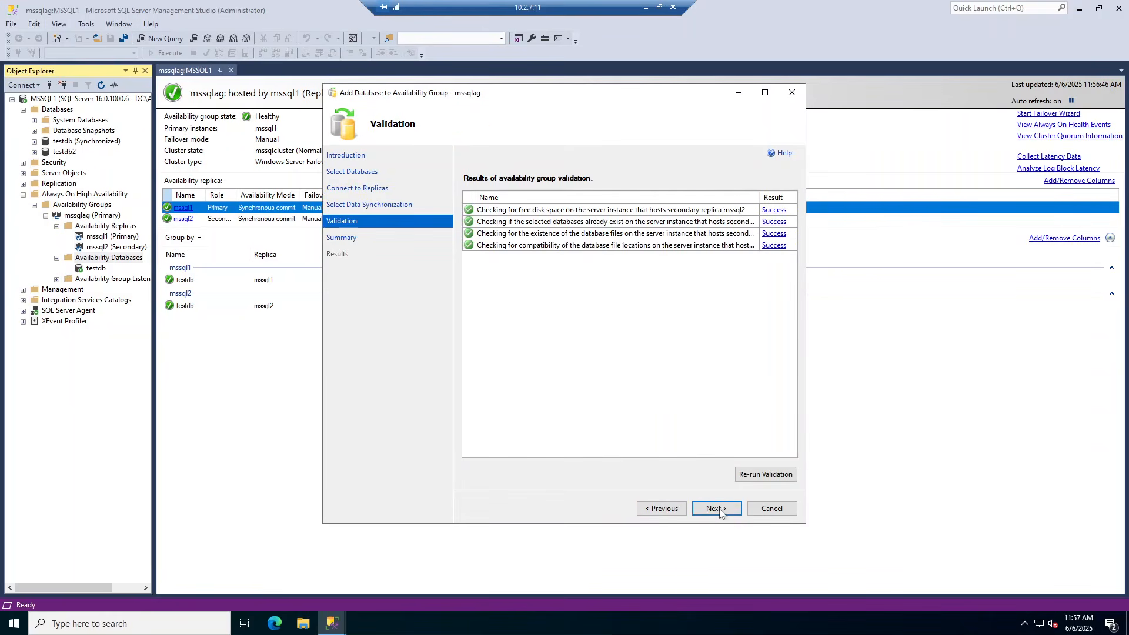
{"action": "left_click", "coordinate": [718, 510]}
{"action": "left_click", "coordinate": [719, 509]}
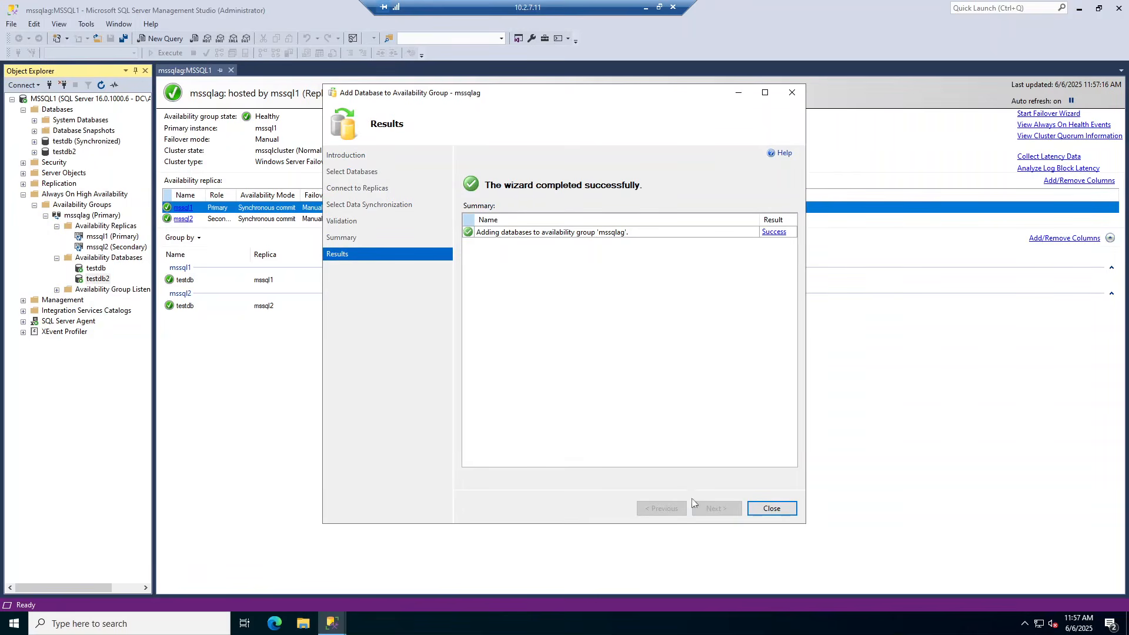
{"action": "left_click", "coordinate": [770, 510]}
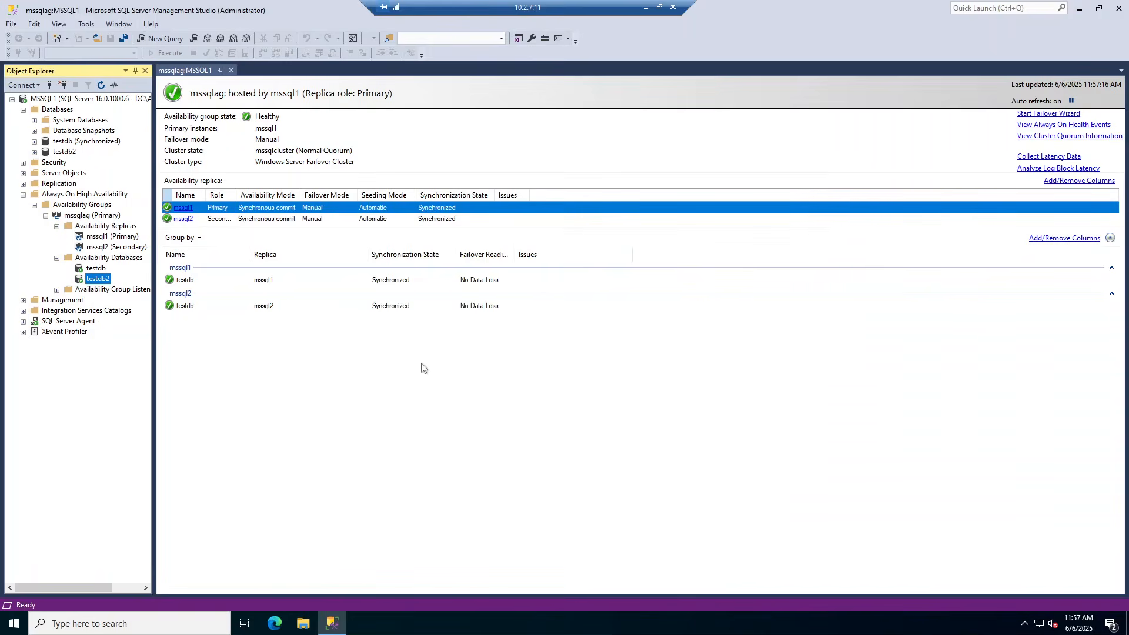
Refresh the MSSQL1 server node so testdb2 shows Synchronized beside testdb
{"action": "left_click", "coordinate": [102, 260]}
{"action": "left_click", "coordinate": [99, 280]}
{"action": "left_click", "coordinate": [69, 99]}
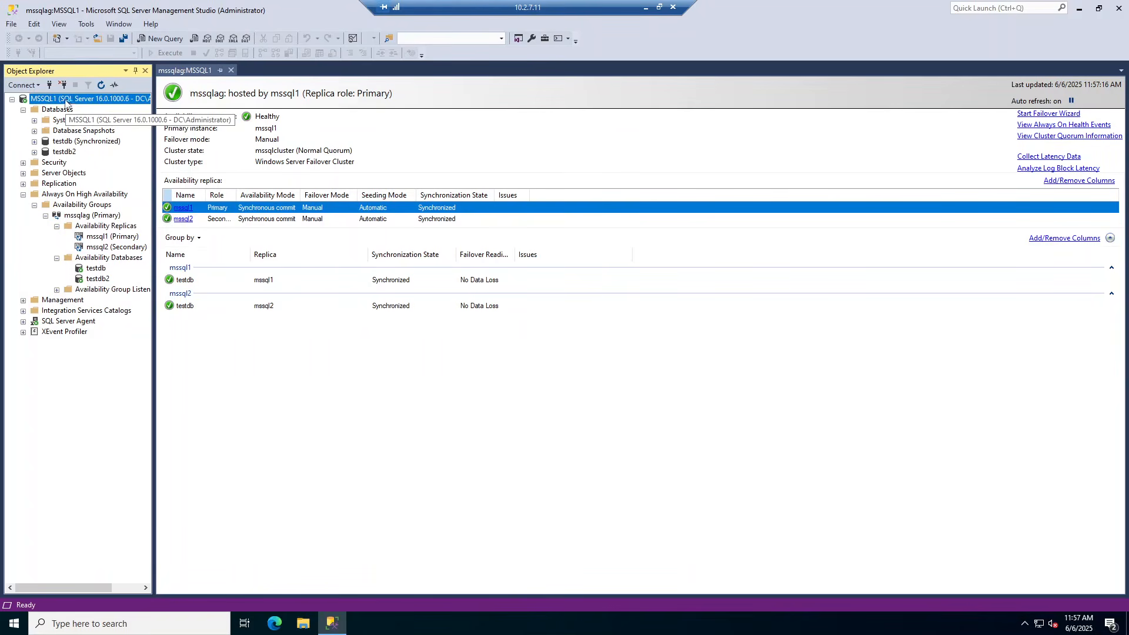
{"action": "left_click", "coordinate": [101, 86]}
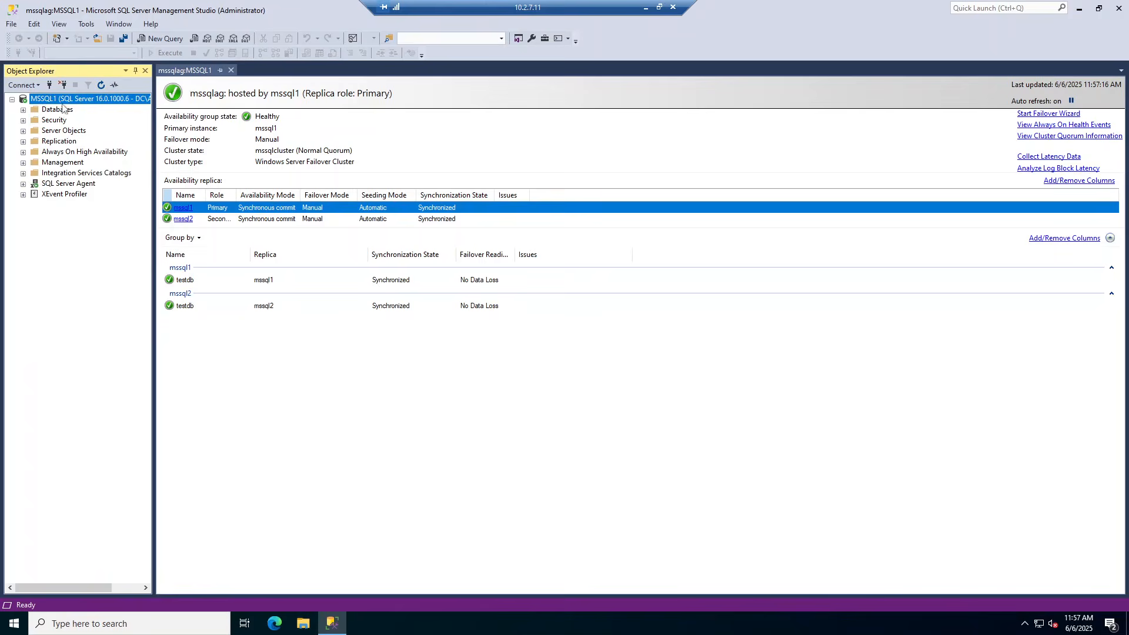